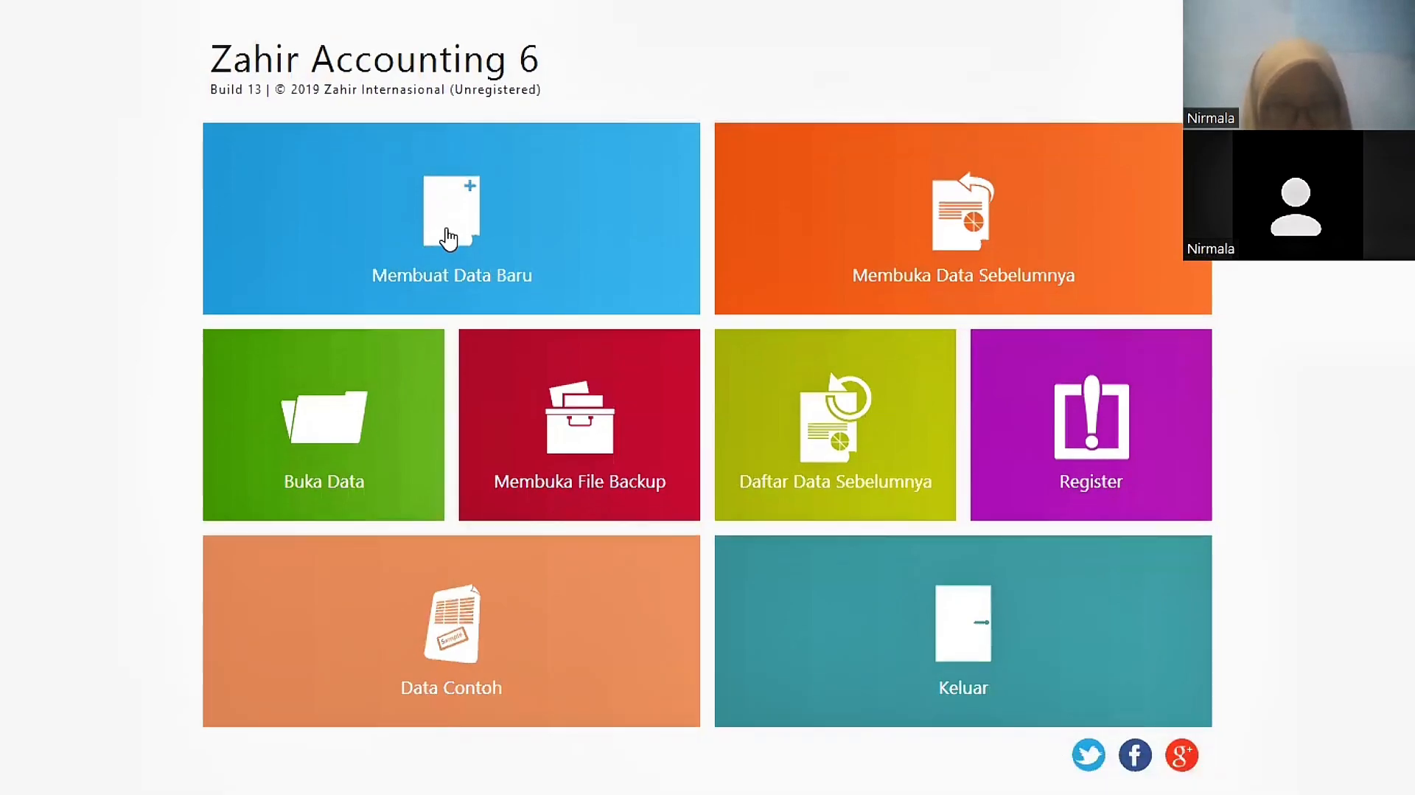
Step: Start a new company file named PT. Nirmala and enter the company's street address
{"action": "left_click", "coordinate": [449, 237]}
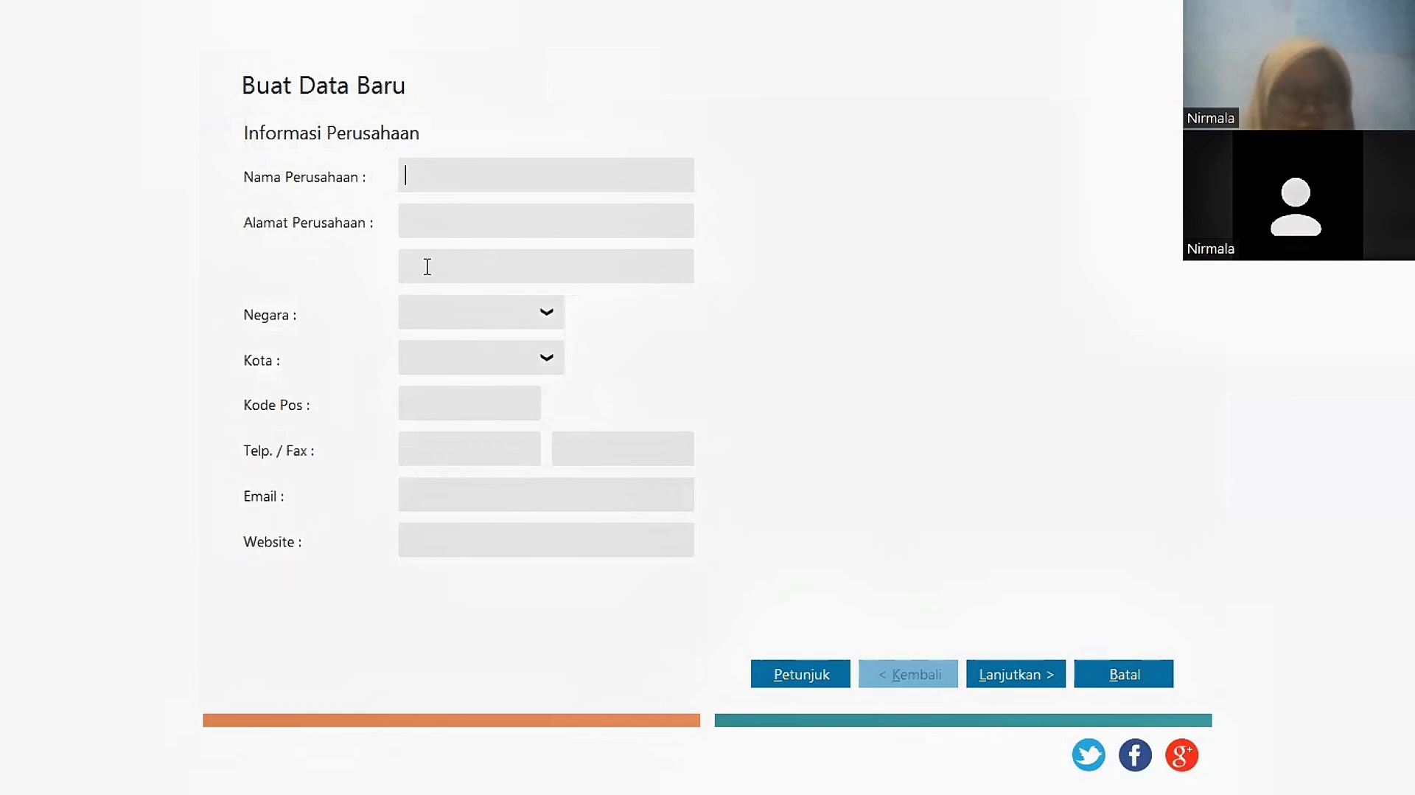
{"action": "type", "text": "PT. Nirmala"}
{"action": "left_click", "coordinate": [449, 217]}
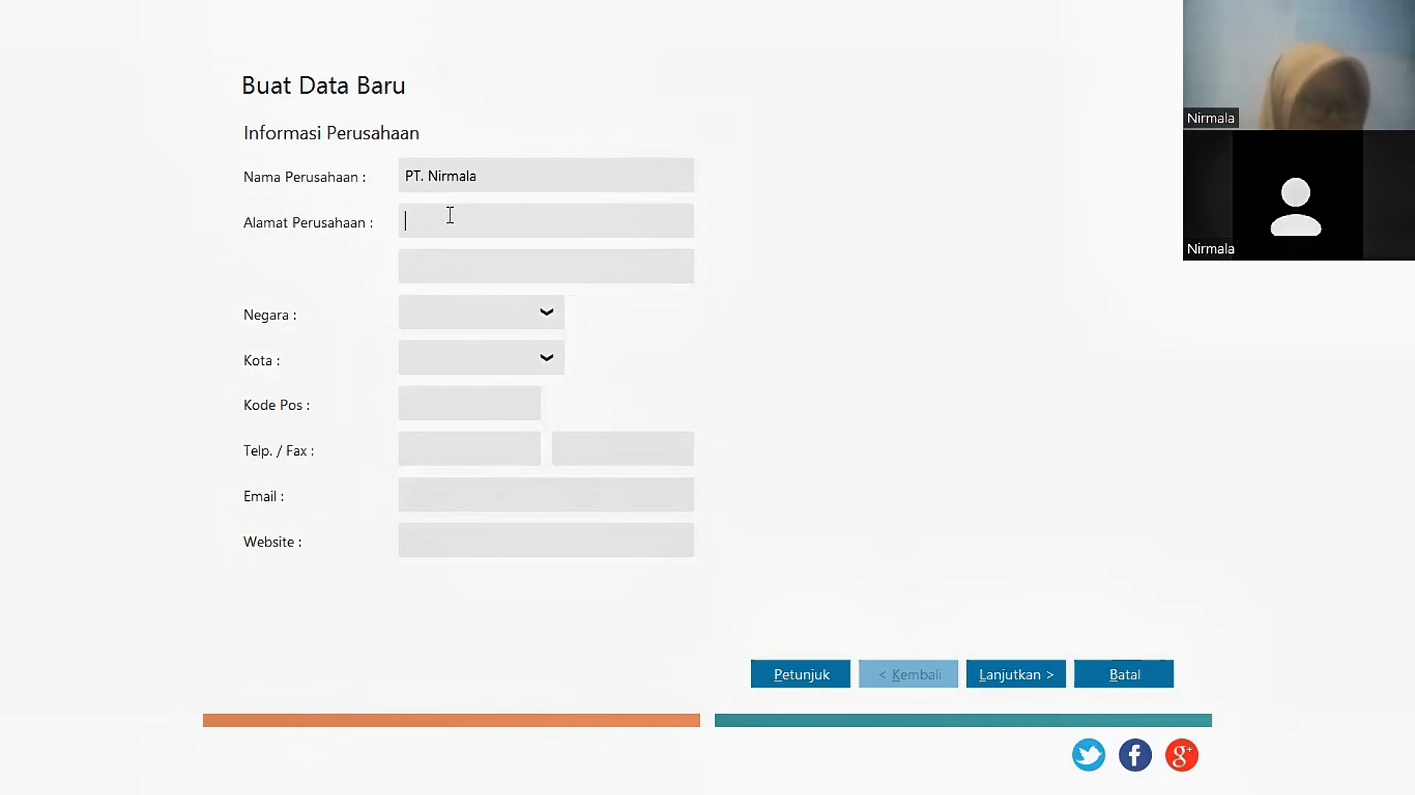
{"action": "type", "text": "Jl. A. P"}
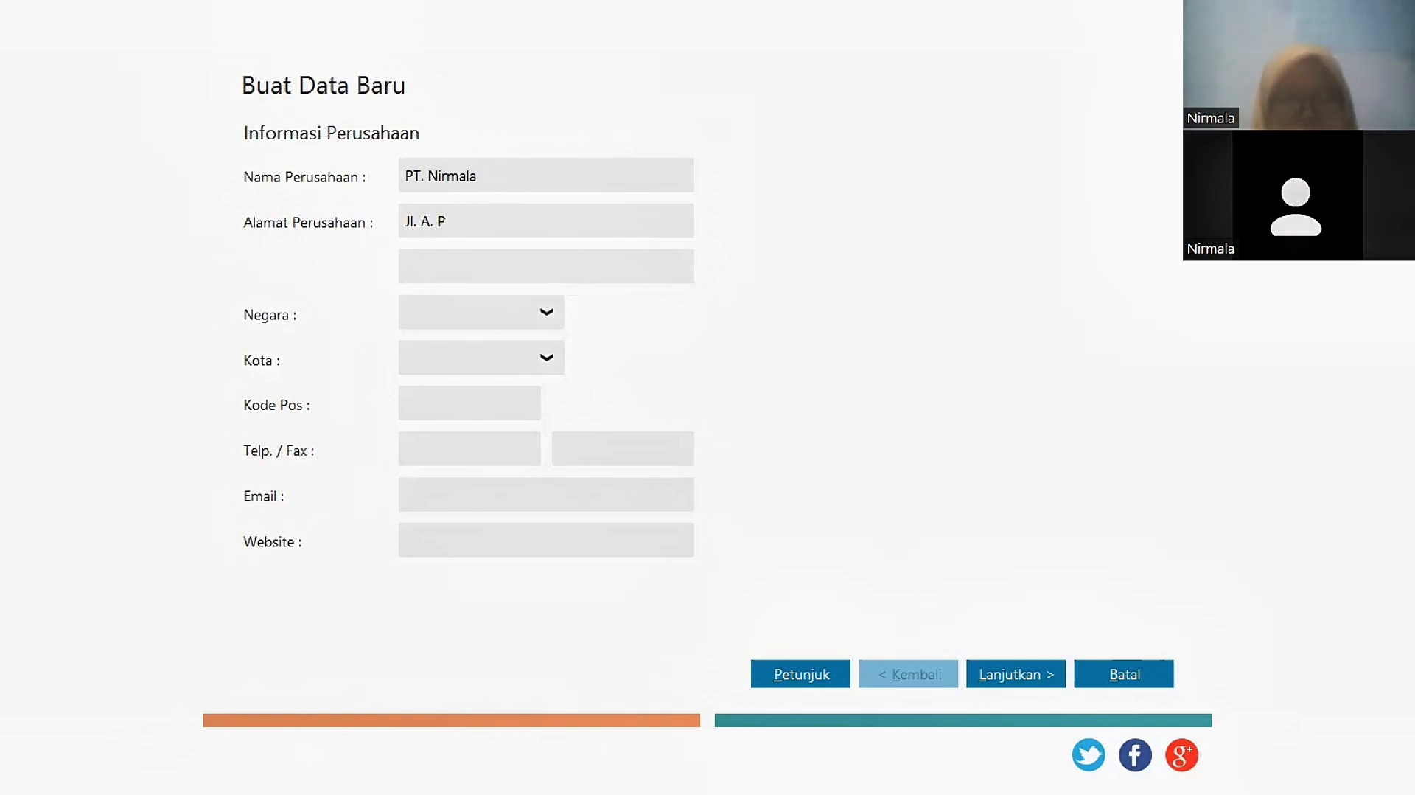
{"action": "type", "text": ". Pettarani, Tidun"}
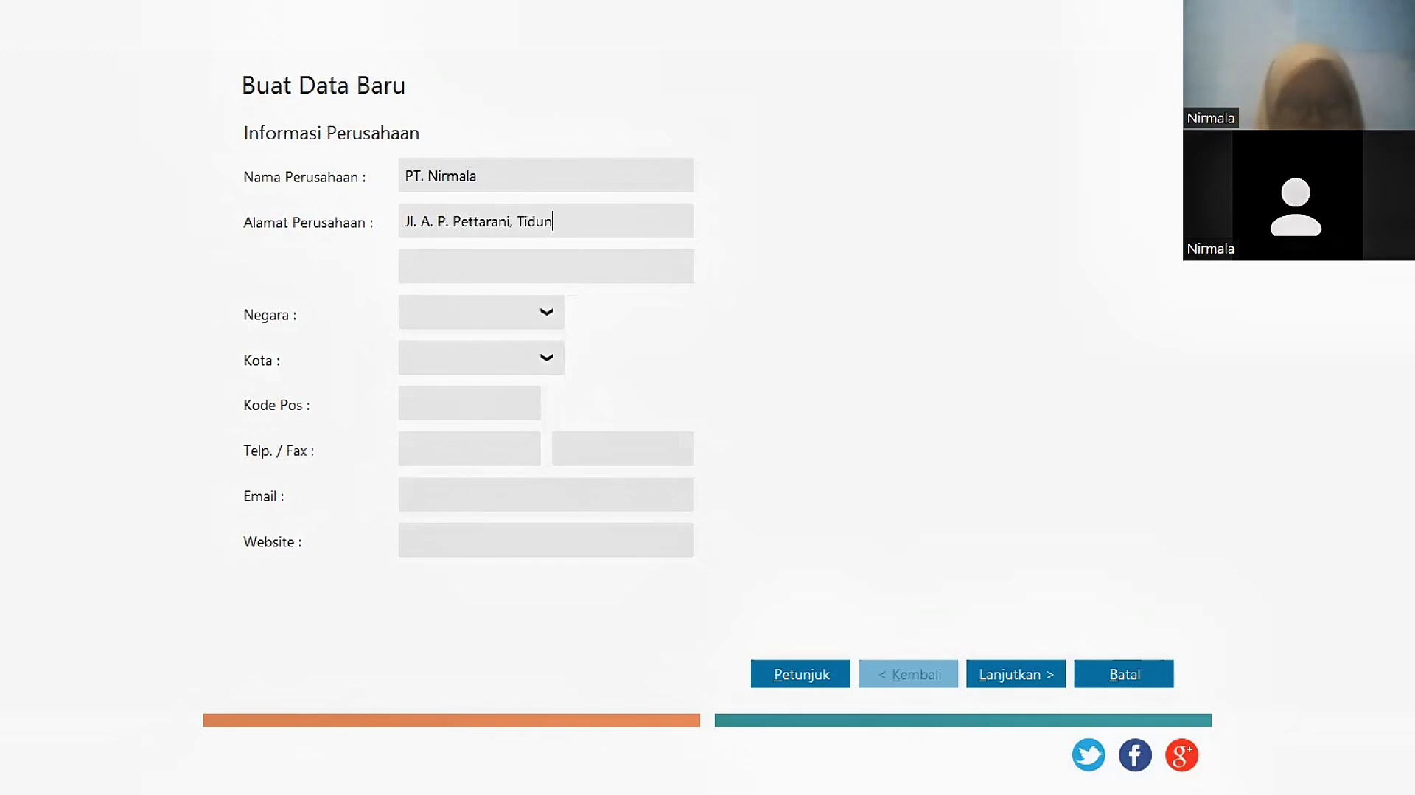
{"action": "type", "text": "g, kec, Rappocin"}
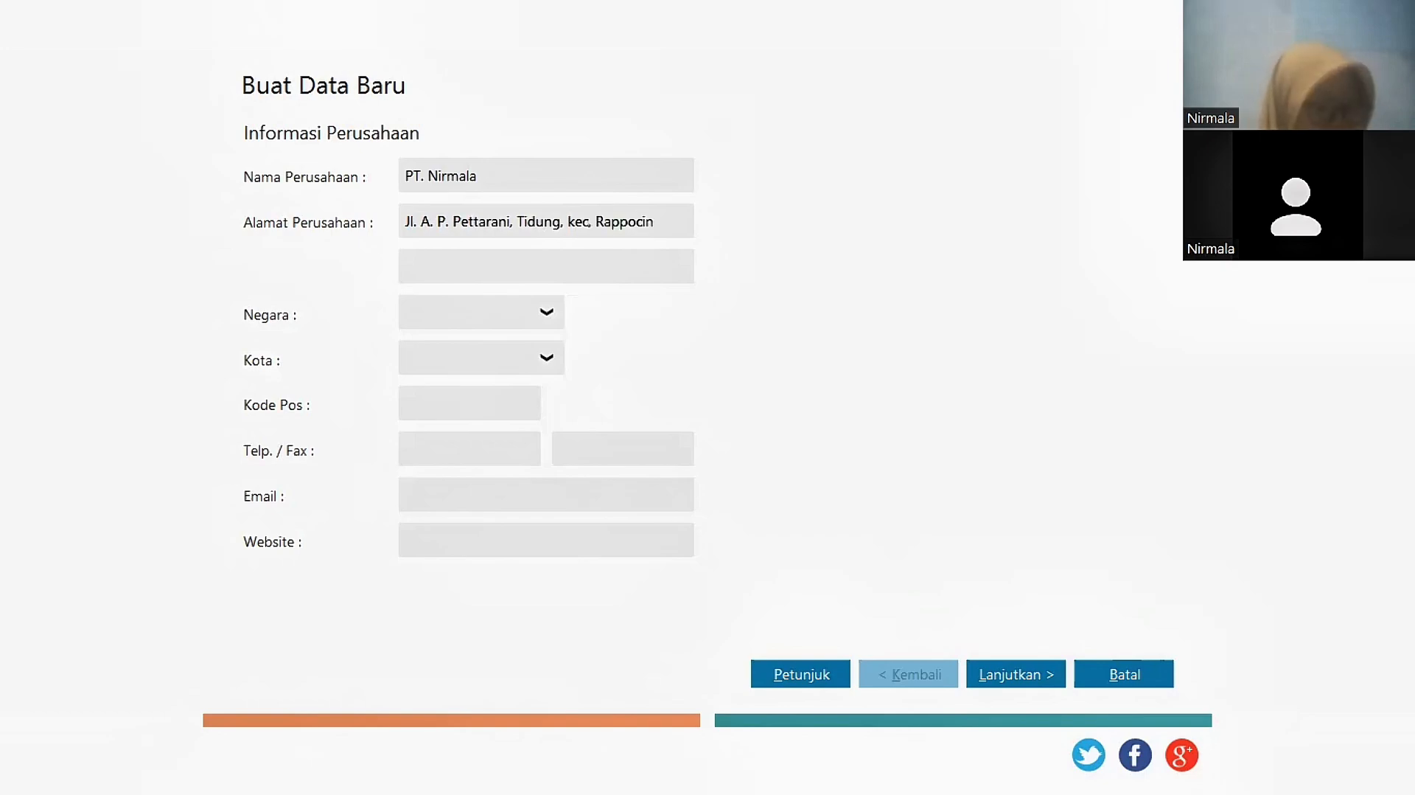
{"action": "type", "text": "i, Kota"}
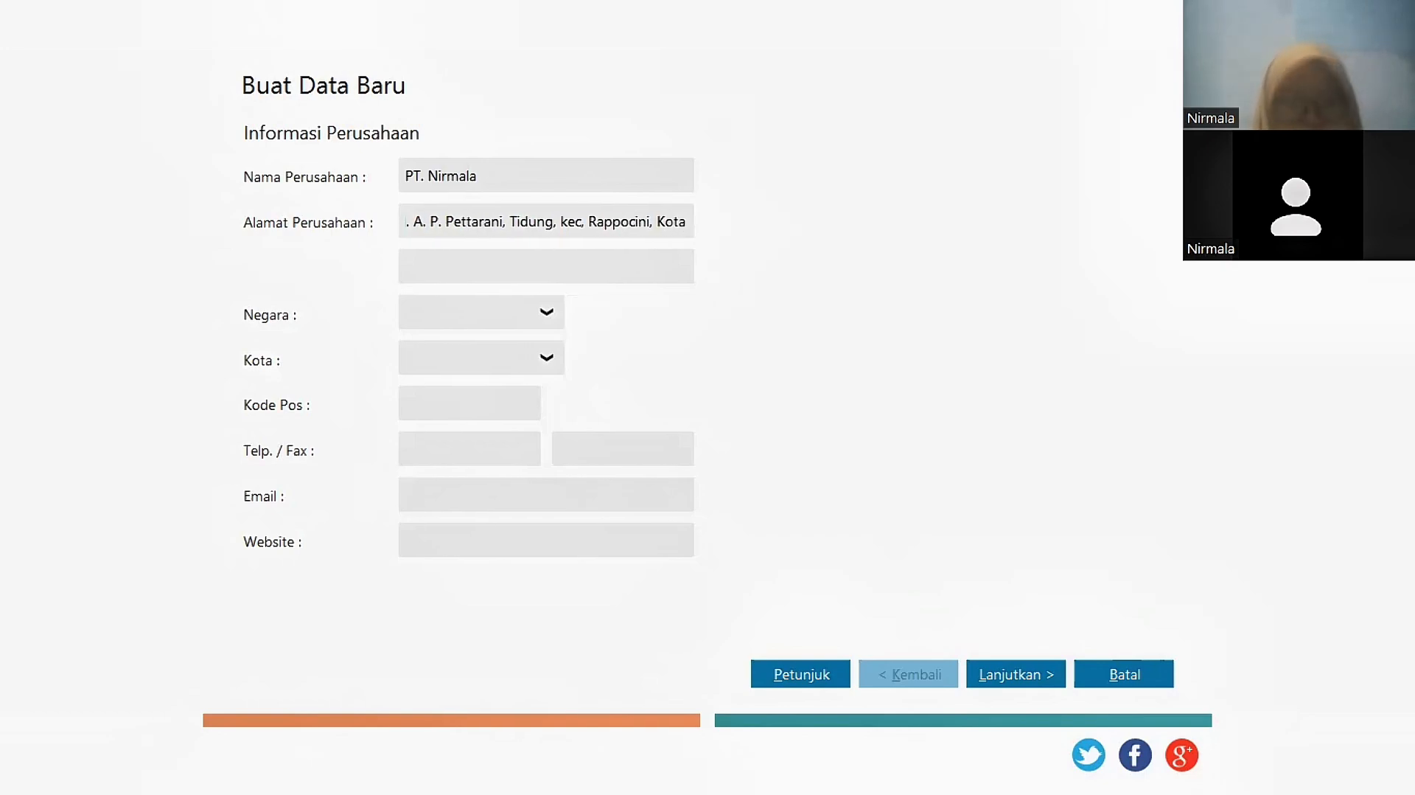
{"action": "type", "text": " Makassar, Sulawesi Selatan"}
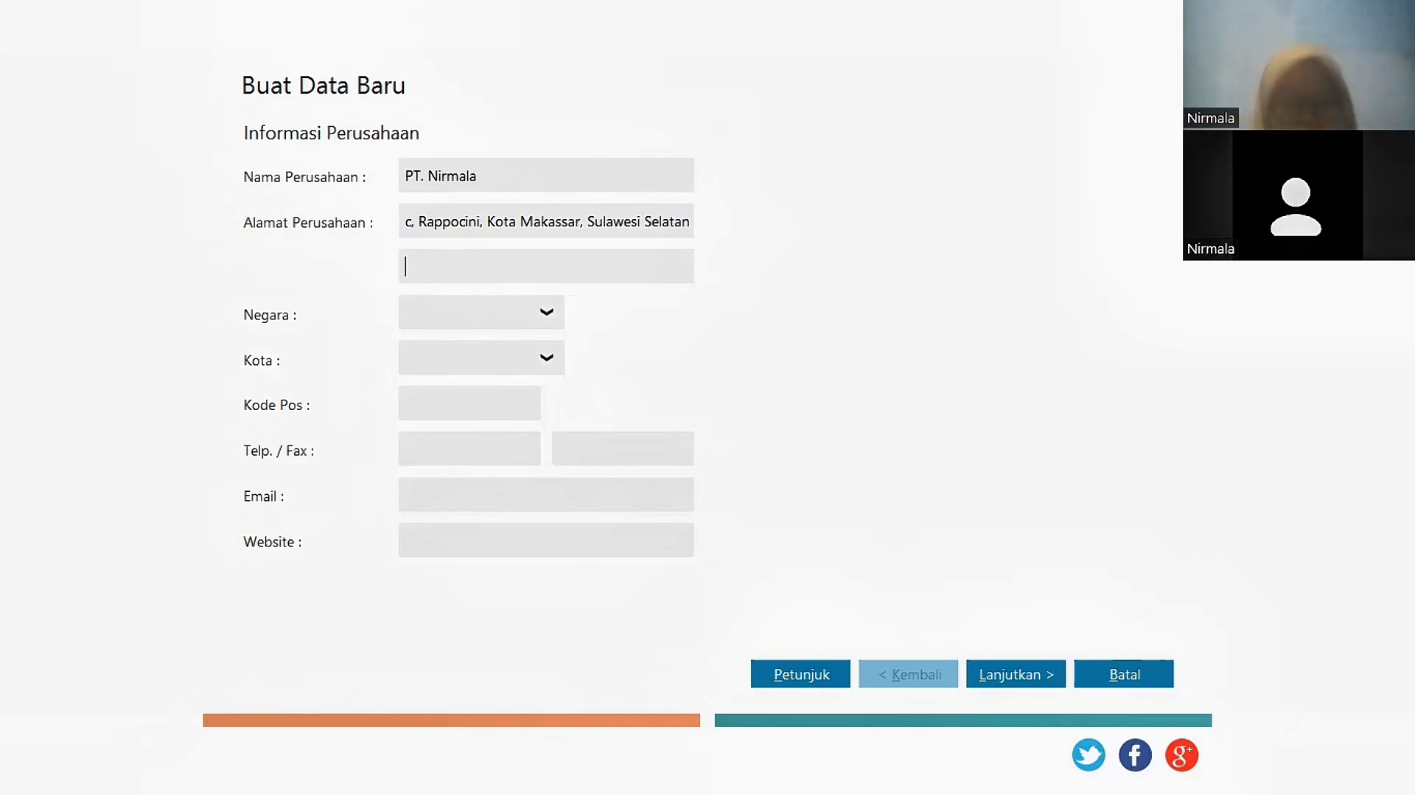
{"action": "type", "text": "Makassar"}
Step: Set country Indonesia and city Tidung, and fill in the postcode and telephone/fax numbers
{"action": "left_click", "coordinate": [455, 310]}
{"action": "type", "text": "Indonesia"}
{"action": "left_click", "coordinate": [522, 361]}
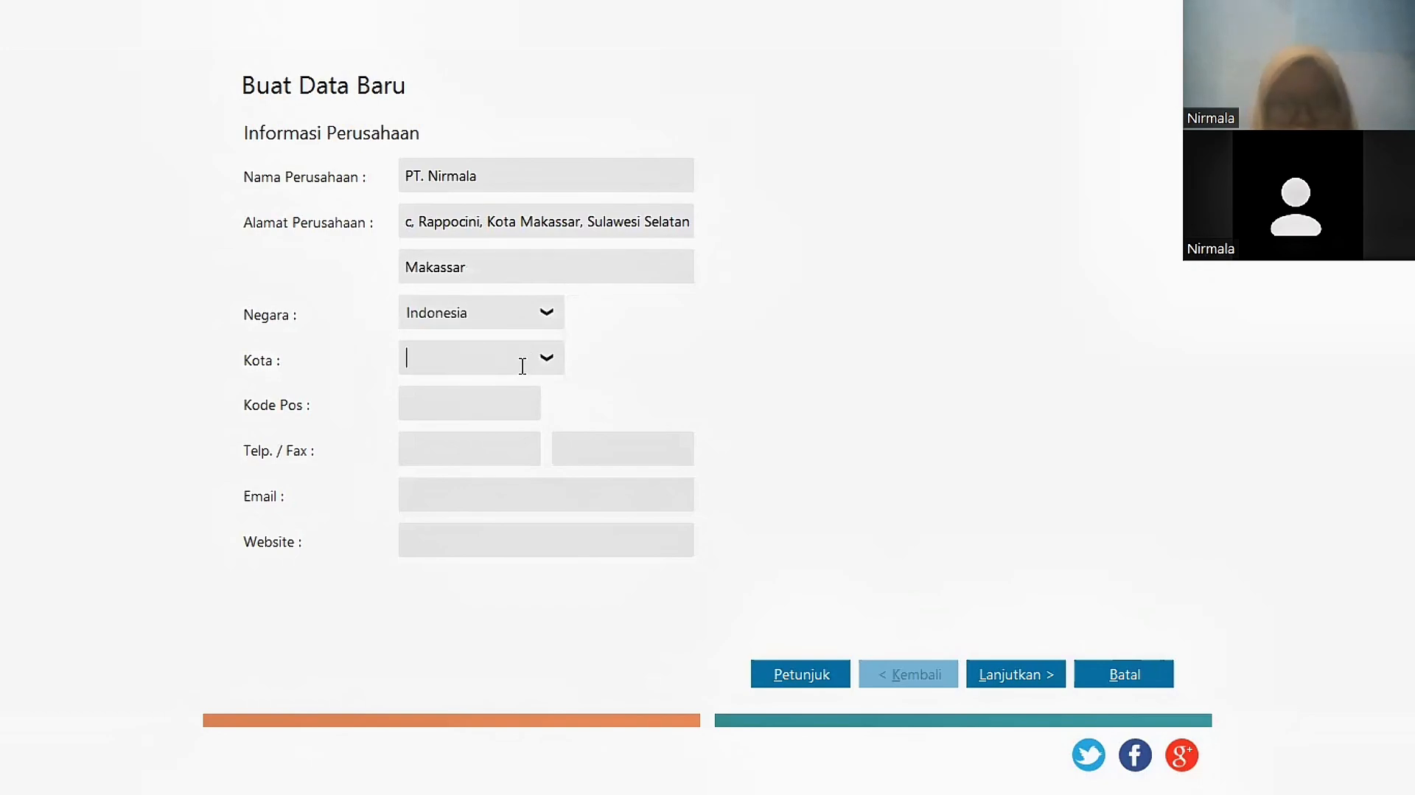
{"action": "type", "text": "Tidung"}
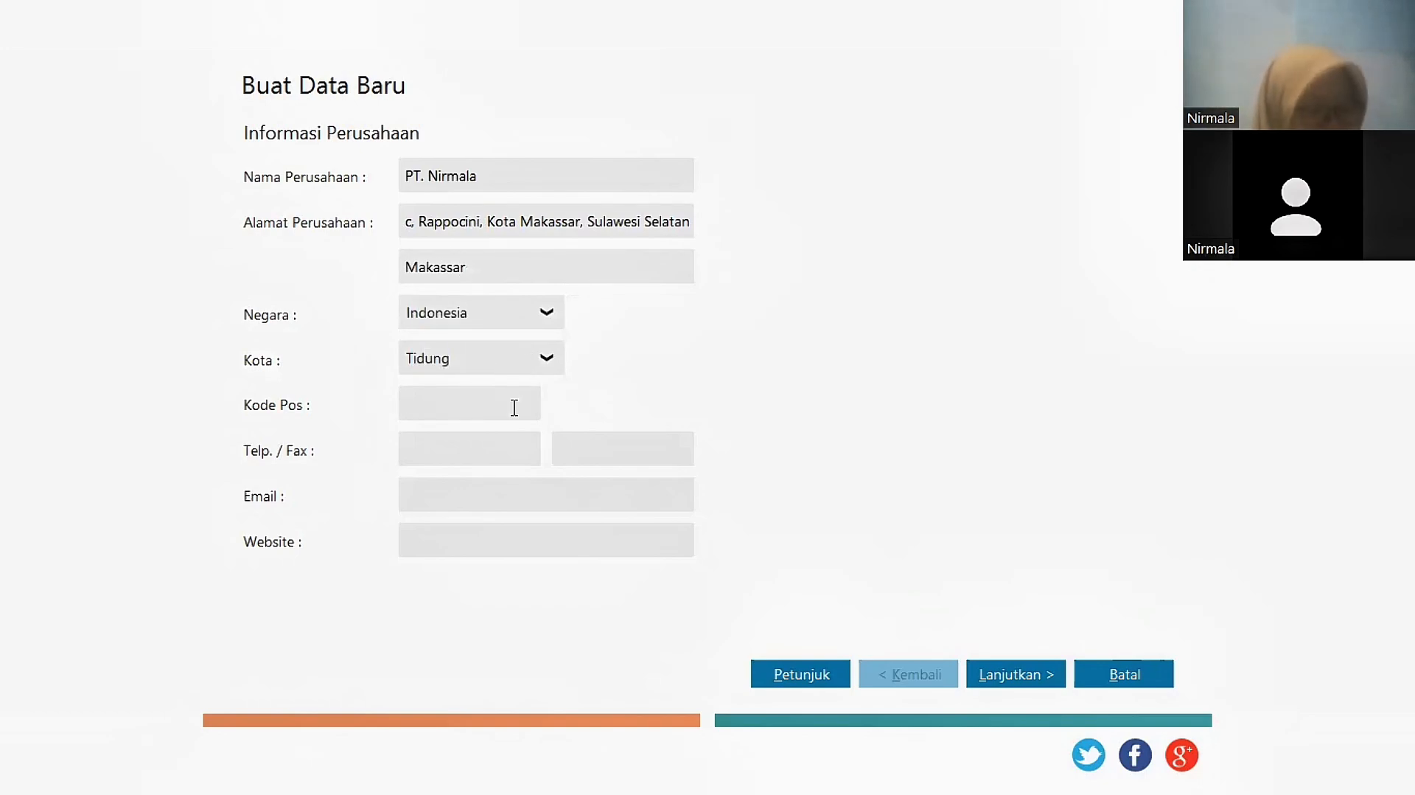
{"action": "left_click", "coordinate": [515, 408]}
{"action": "type", "text": "90222"}
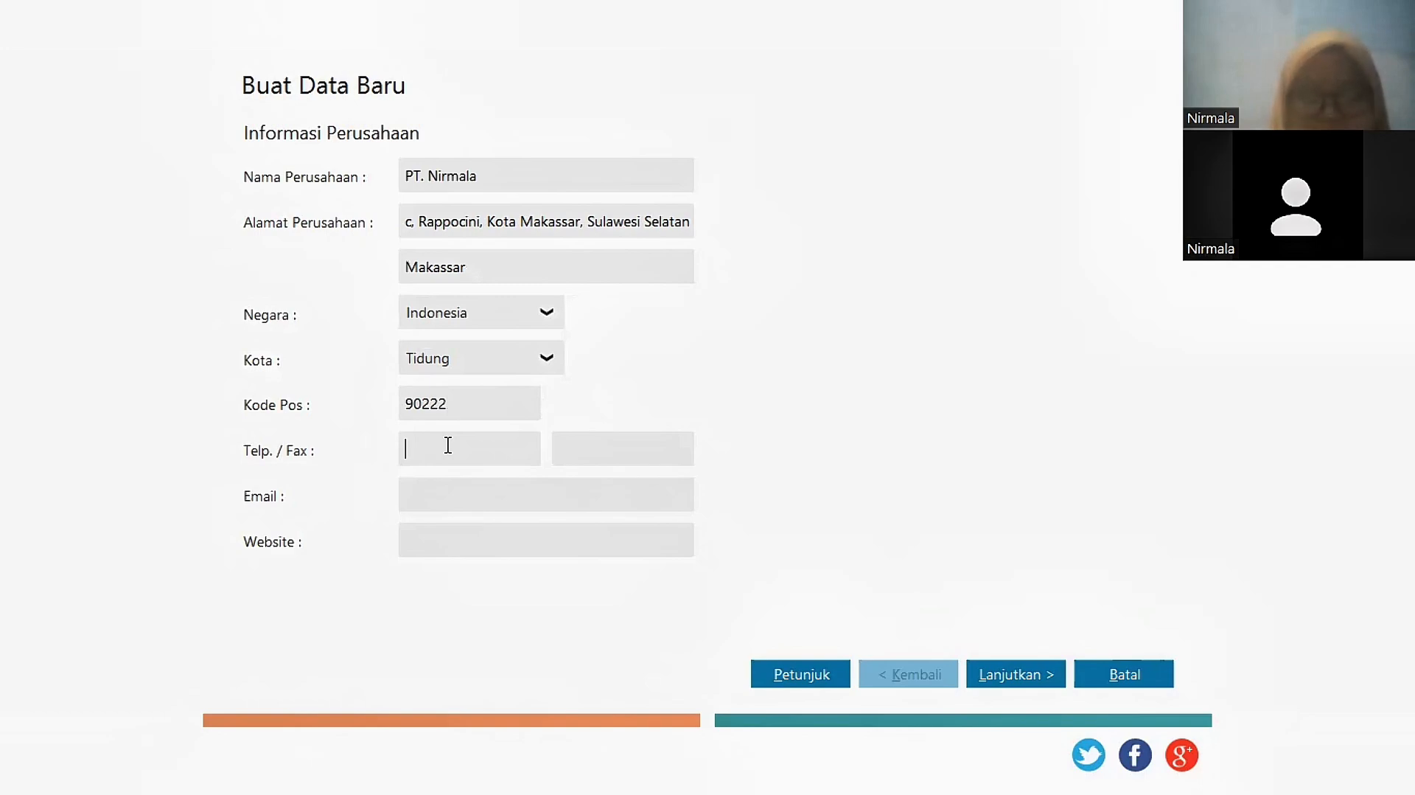
{"action": "type", "text": "0211234567"}
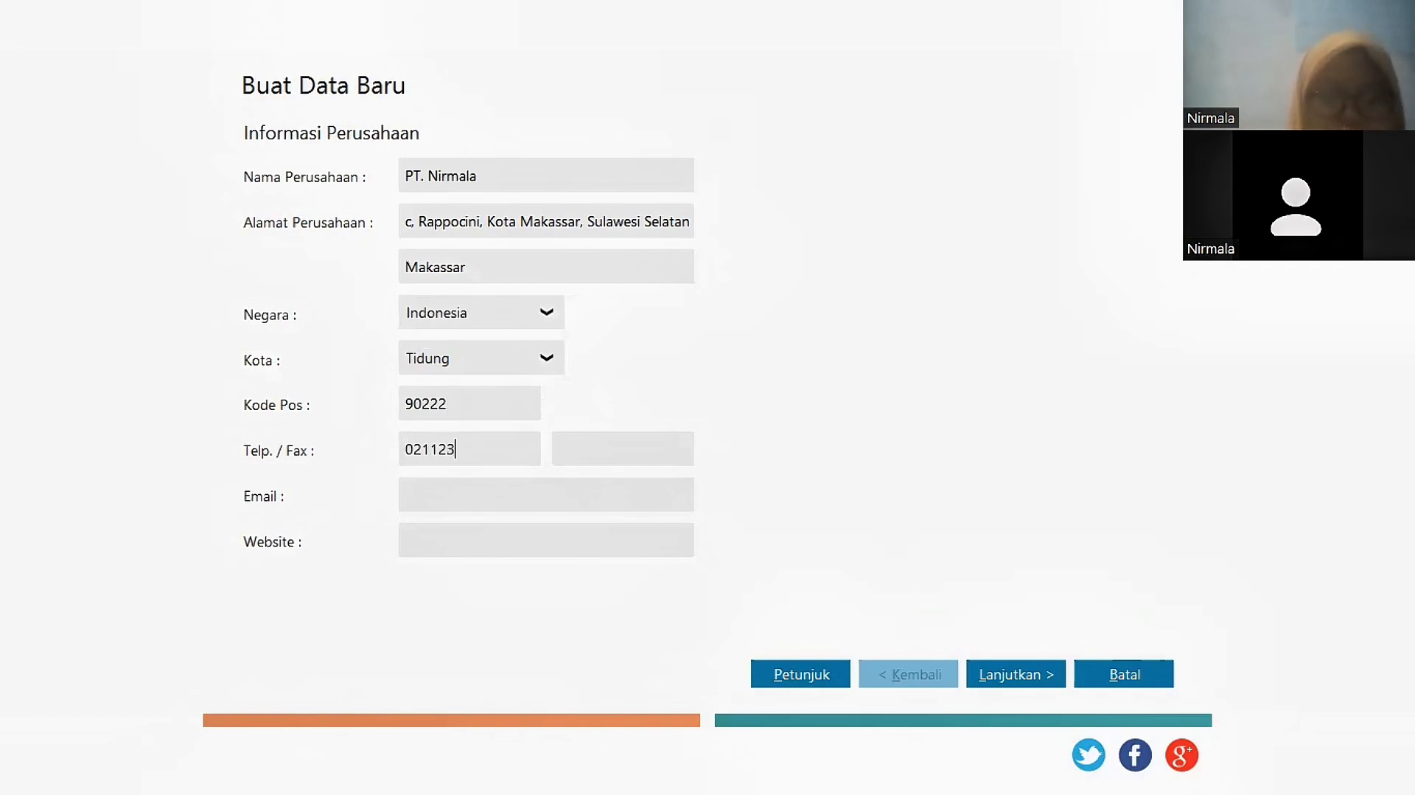
{"action": "left_click", "coordinate": [591, 445]}
{"action": "type", "text": "0211234567"}
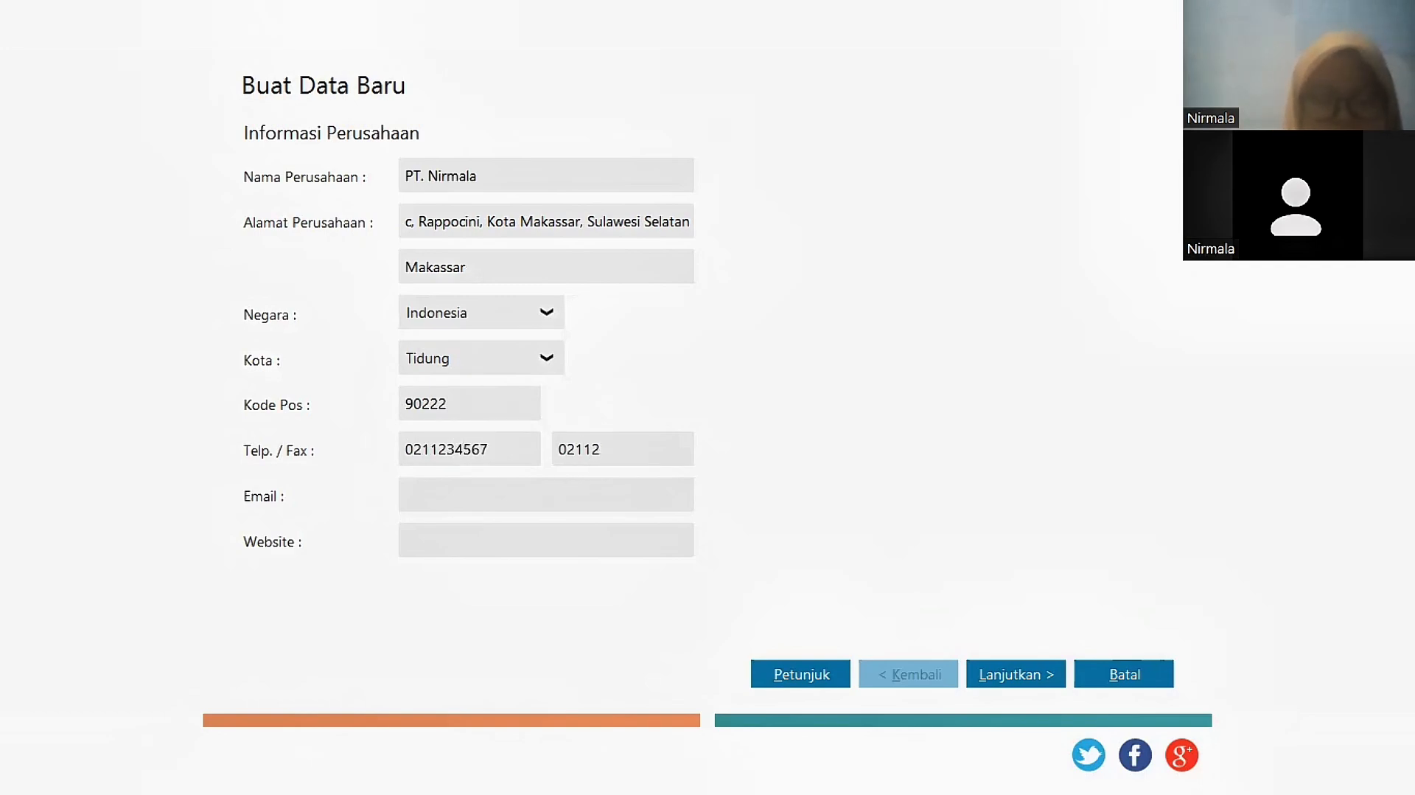
{"action": "left_click", "coordinate": [549, 500]}
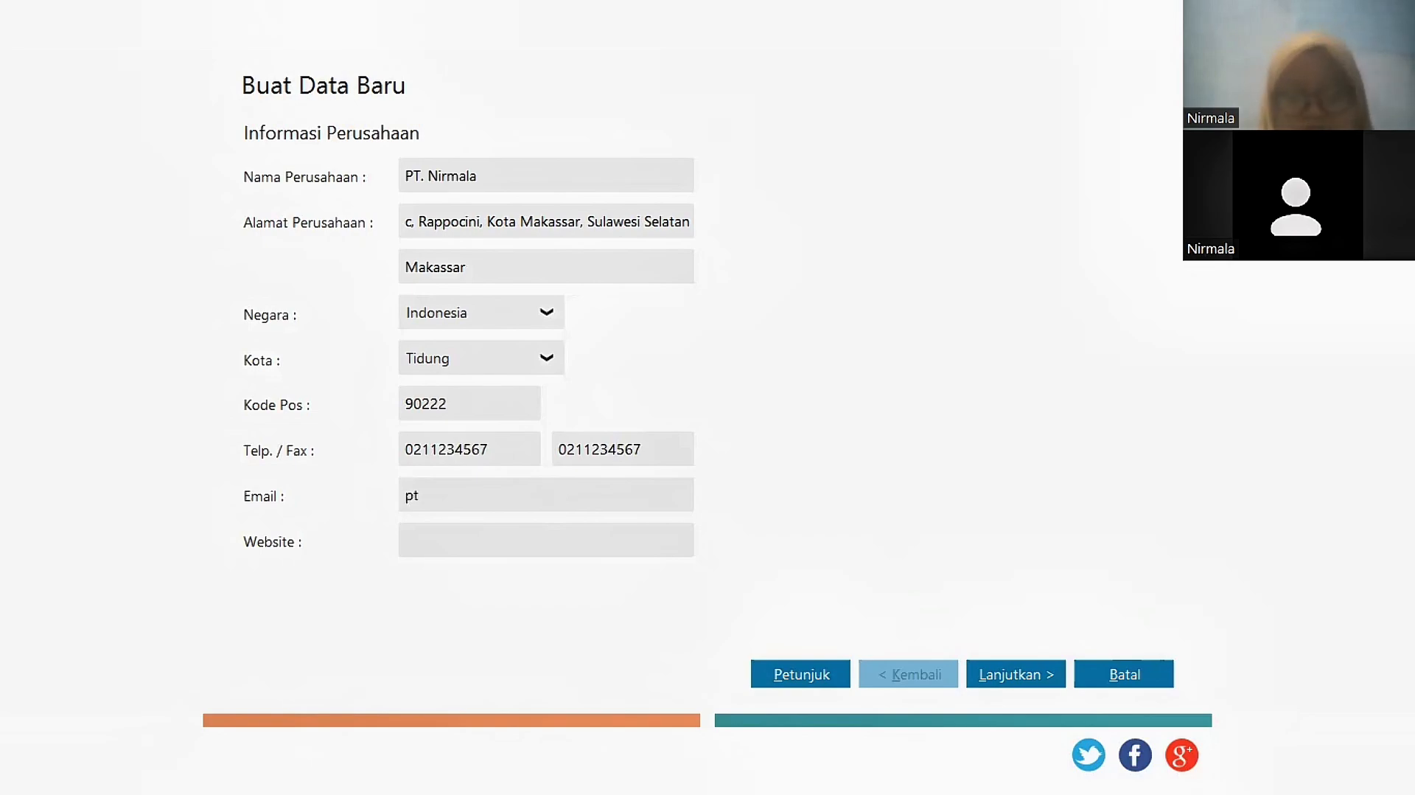
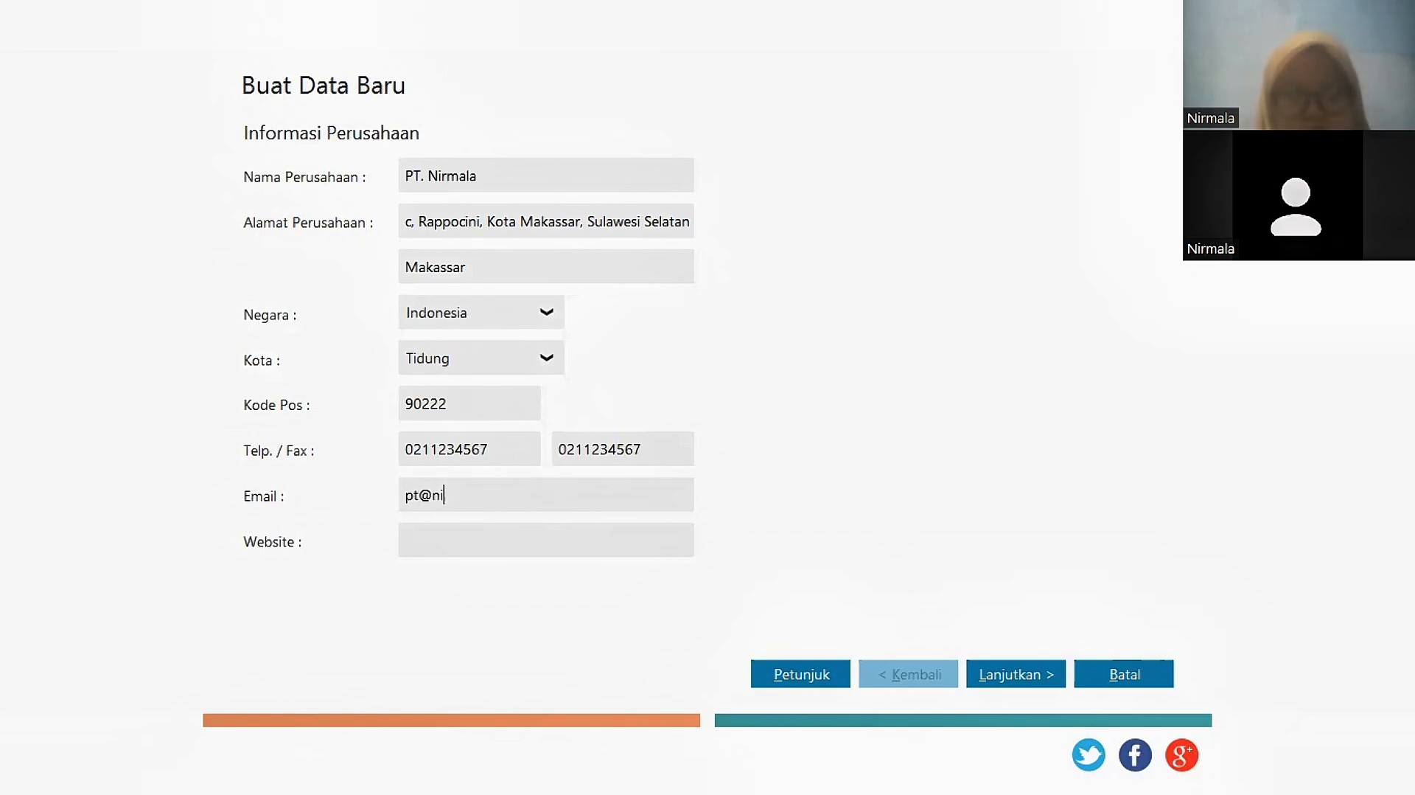
{"action": "left_click", "coordinate": [499, 532]}
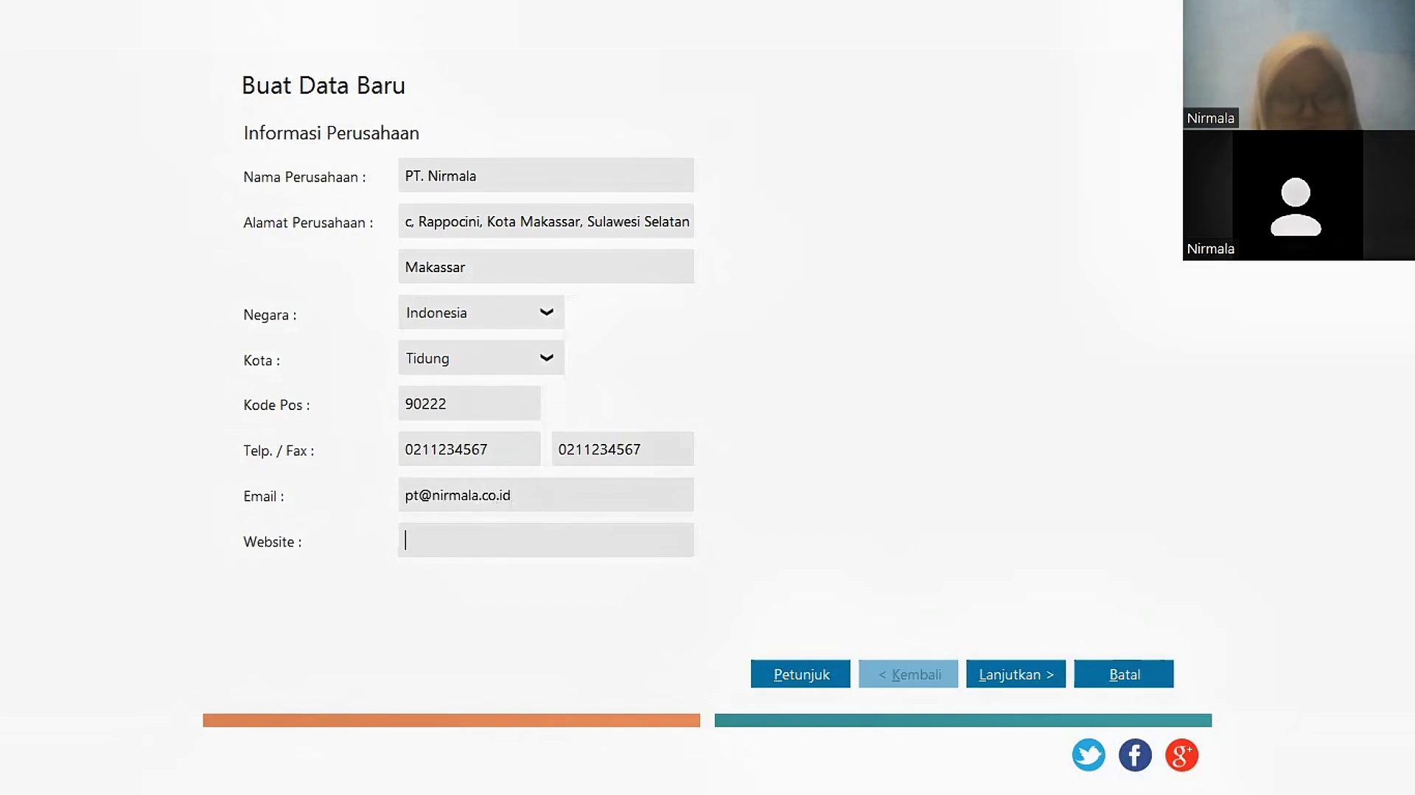
{"action": "type", "text": "www.ptnirmala.id"}
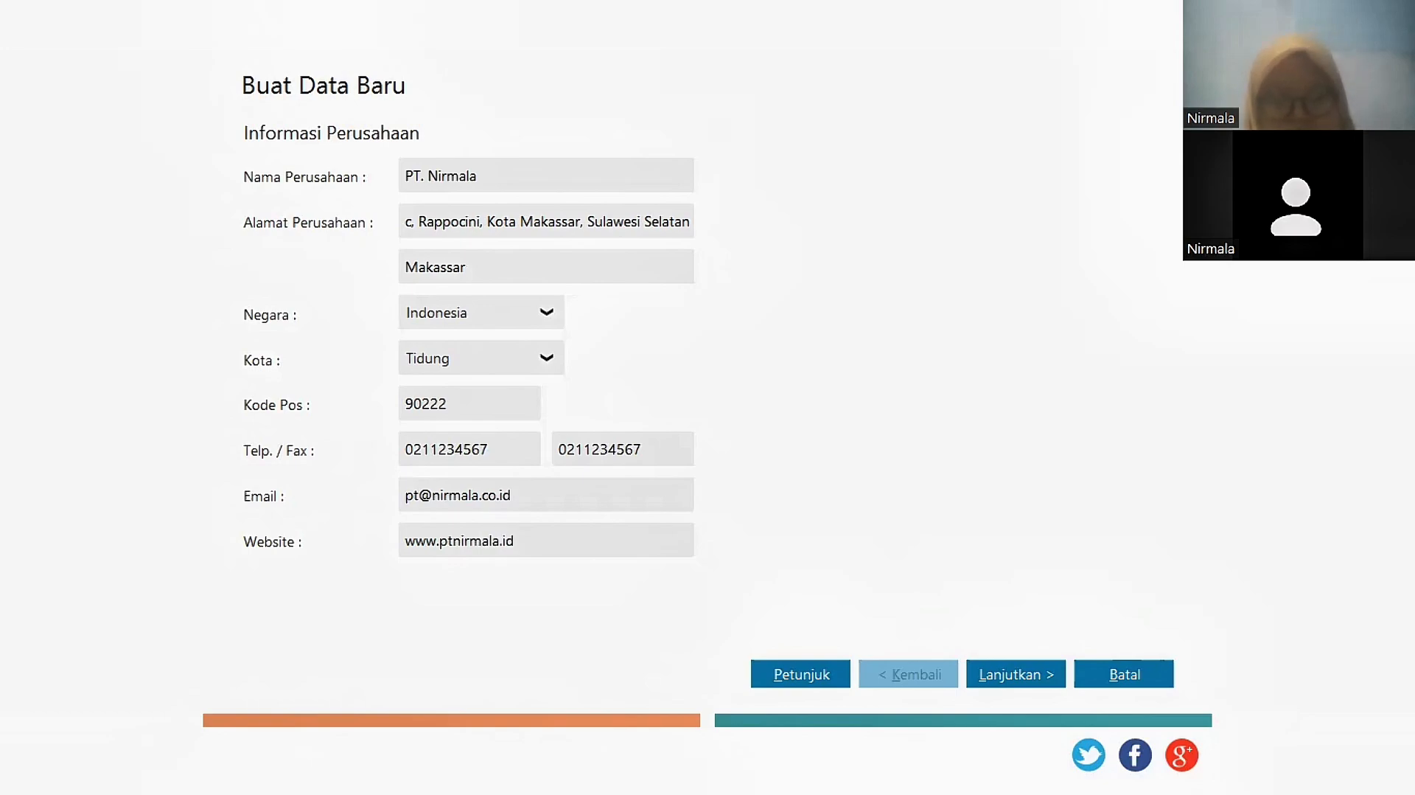
{"action": "left_click", "coordinate": [1029, 676]}
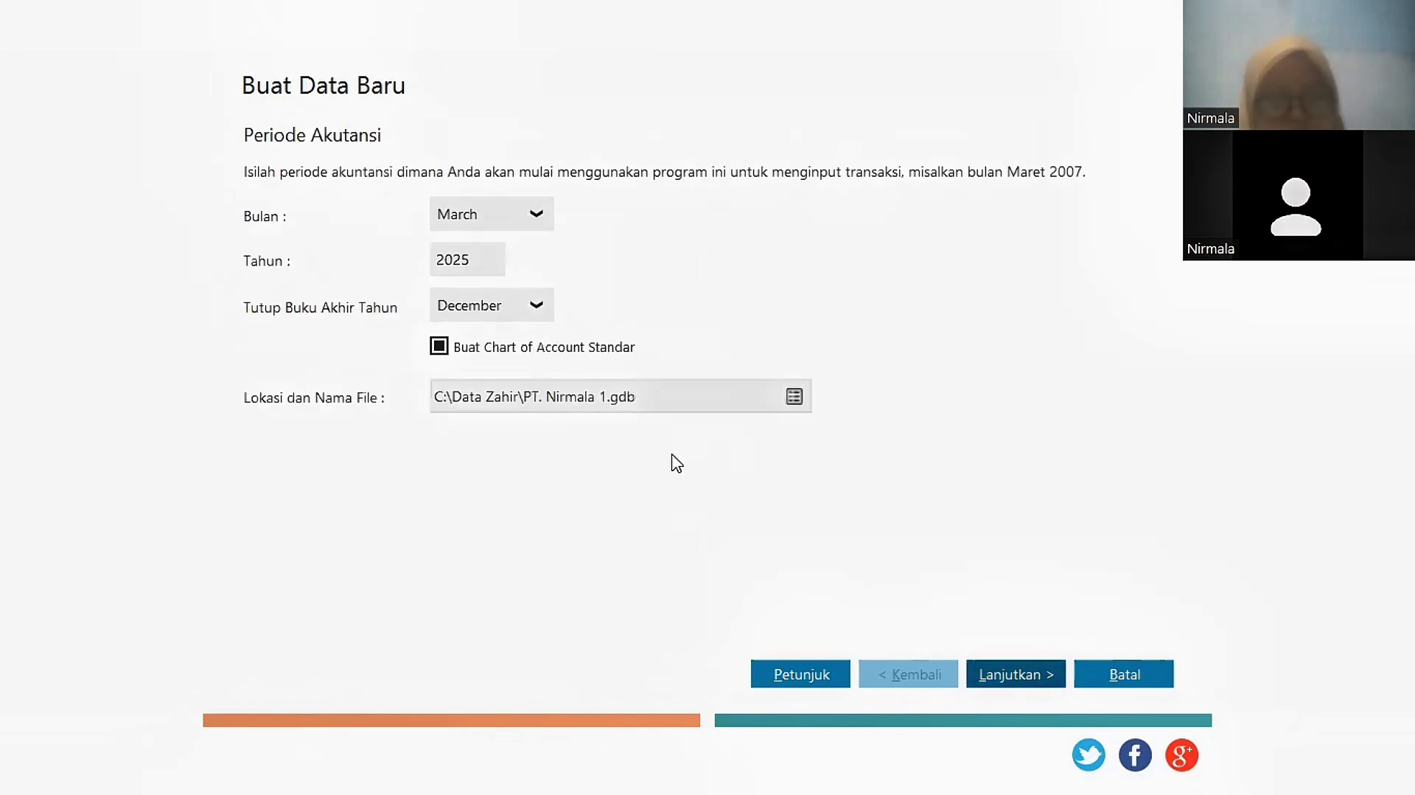
Step: Set January as the starting month of the accounting period
{"action": "left_click", "coordinate": [537, 215]}
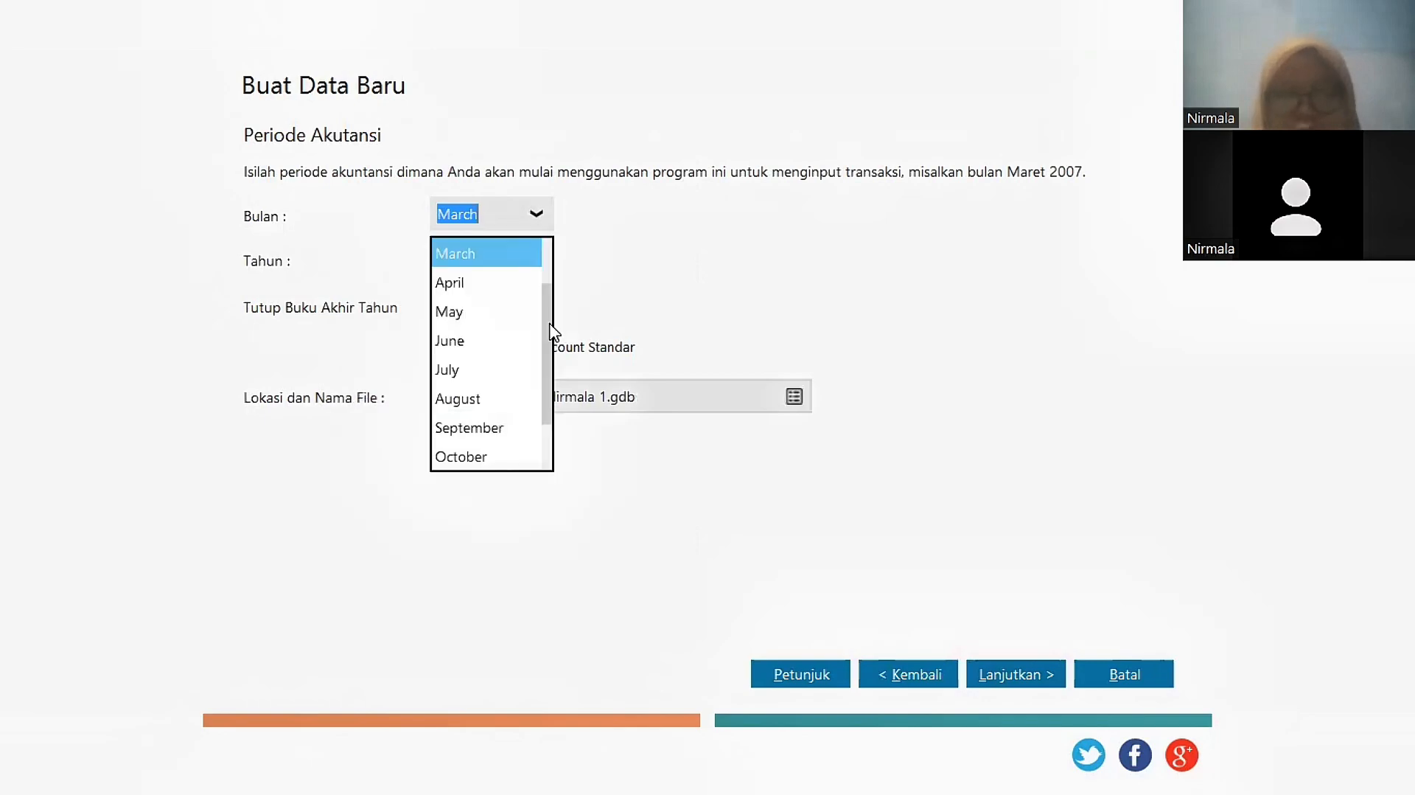
{"action": "scroll", "coordinate": [491, 248], "scroll_direction": "up", "scroll_amount": 1}
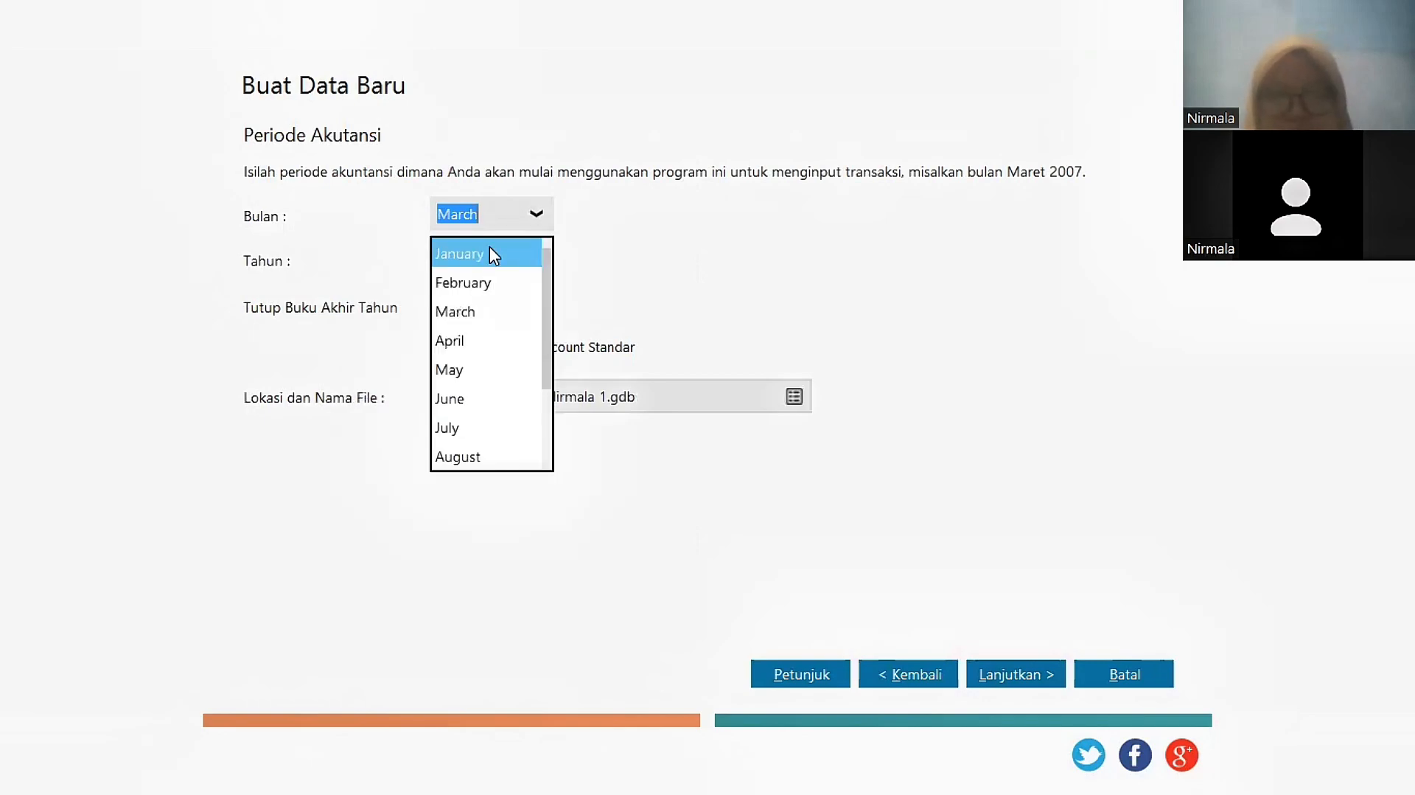
{"action": "left_click", "coordinate": [490, 247]}
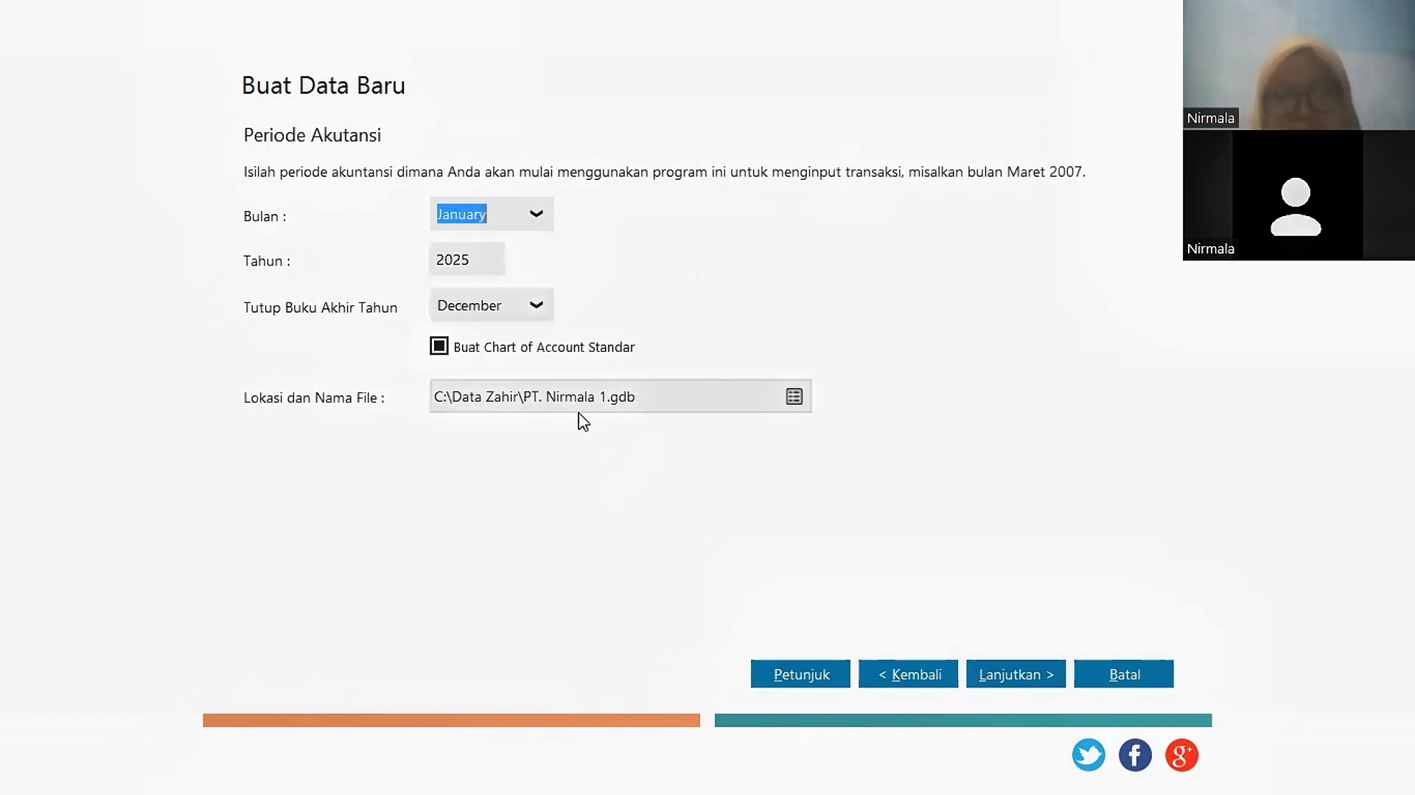
Step: Store the company data file on drive D under the name UTS Kompak 2 PT. Nirmala
{"action": "left_click", "coordinate": [701, 401]}
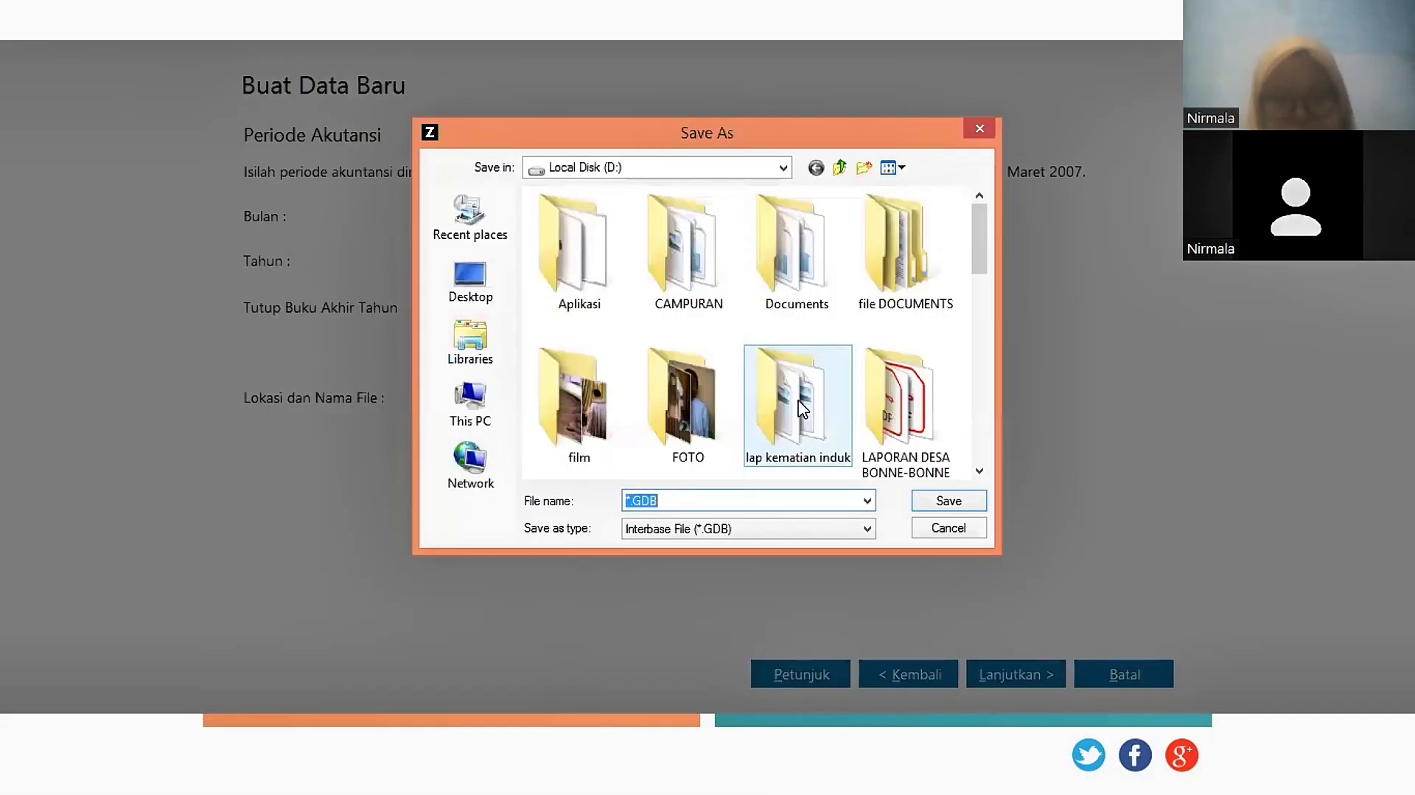
{"action": "left_click", "coordinate": [490, 413]}
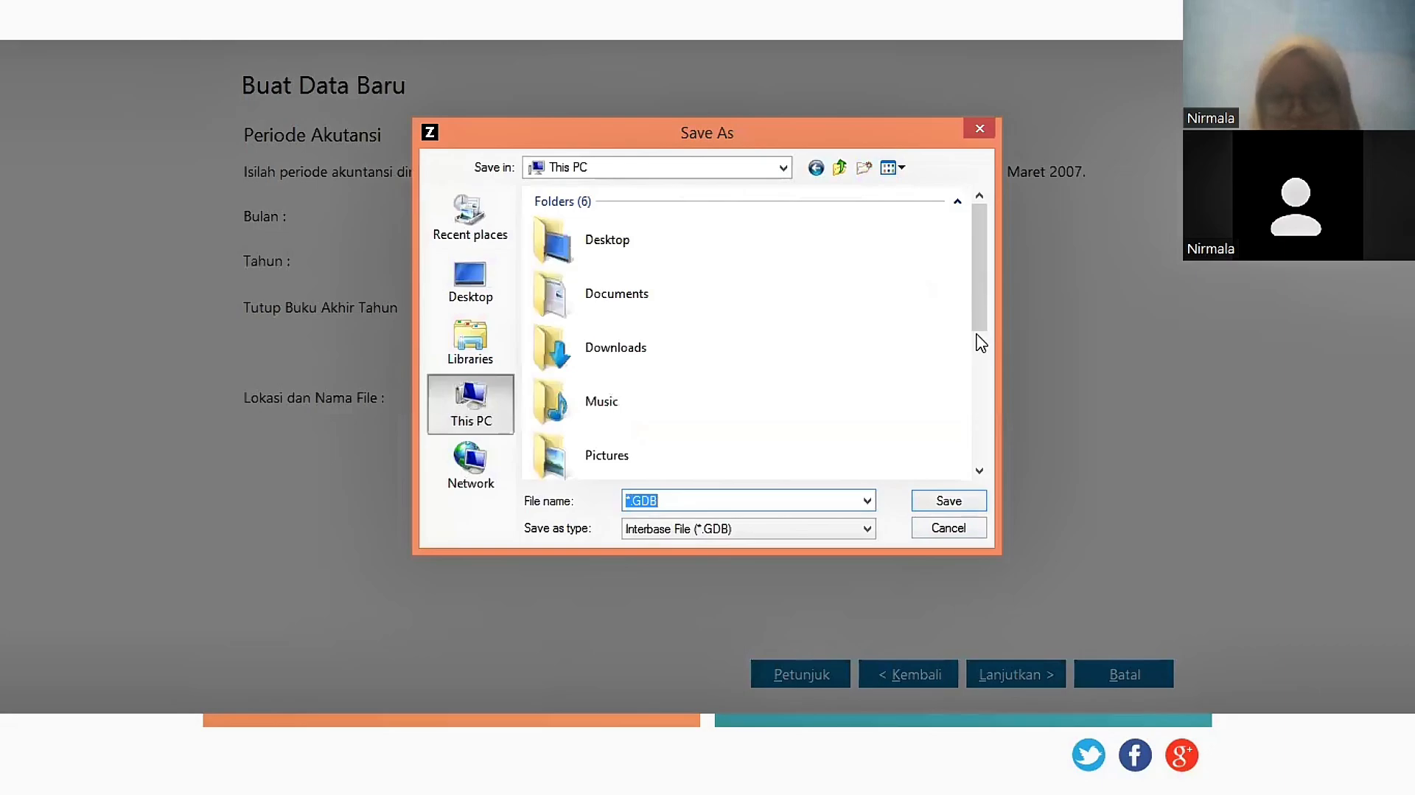
{"action": "scroll", "coordinate": [979, 337], "scroll_direction": "down", "scroll_amount": 3}
{"action": "double_click", "coordinate": [641, 343]}
{"action": "left_click", "coordinate": [631, 507]}
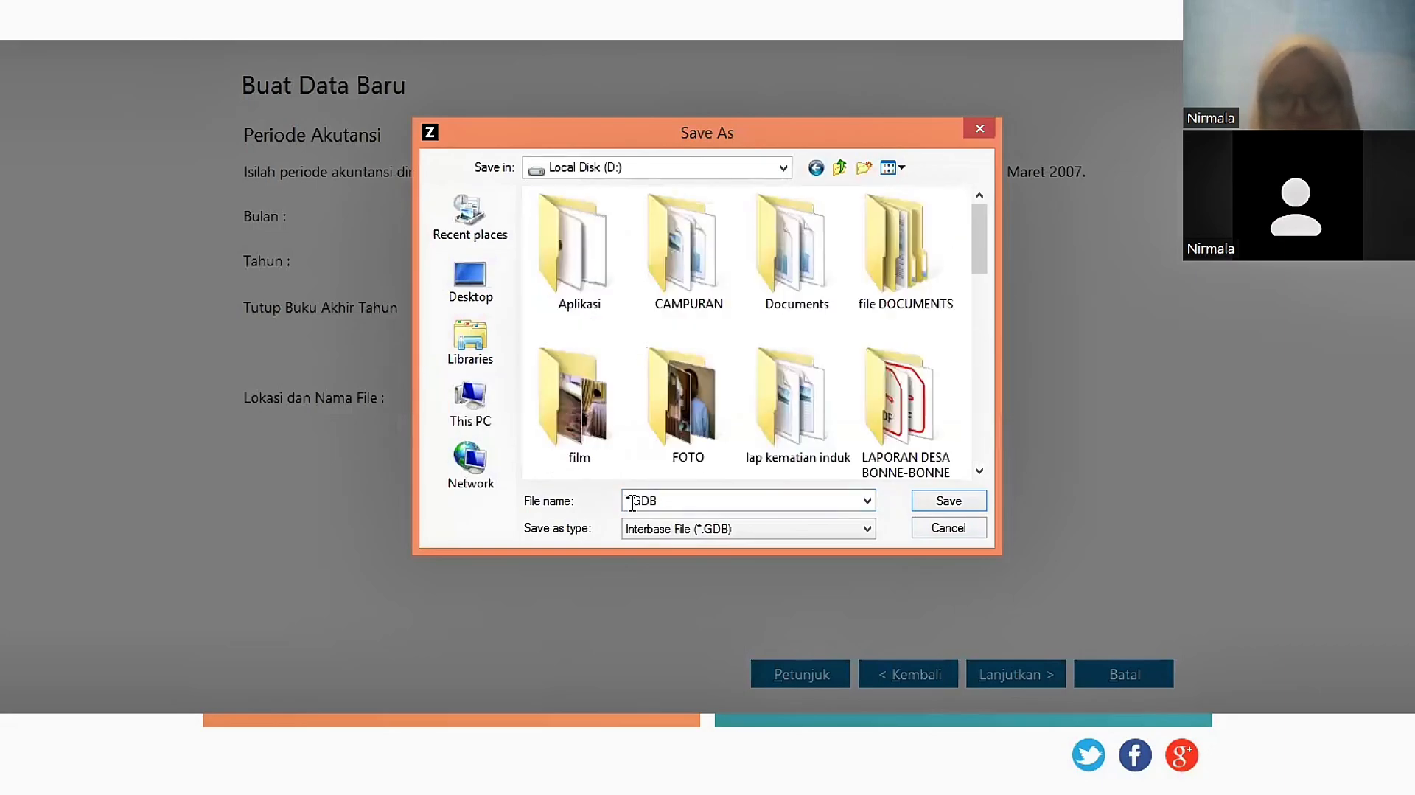
{"action": "key", "text": "BackSpace"}
{"action": "type", "text": "UTS"}
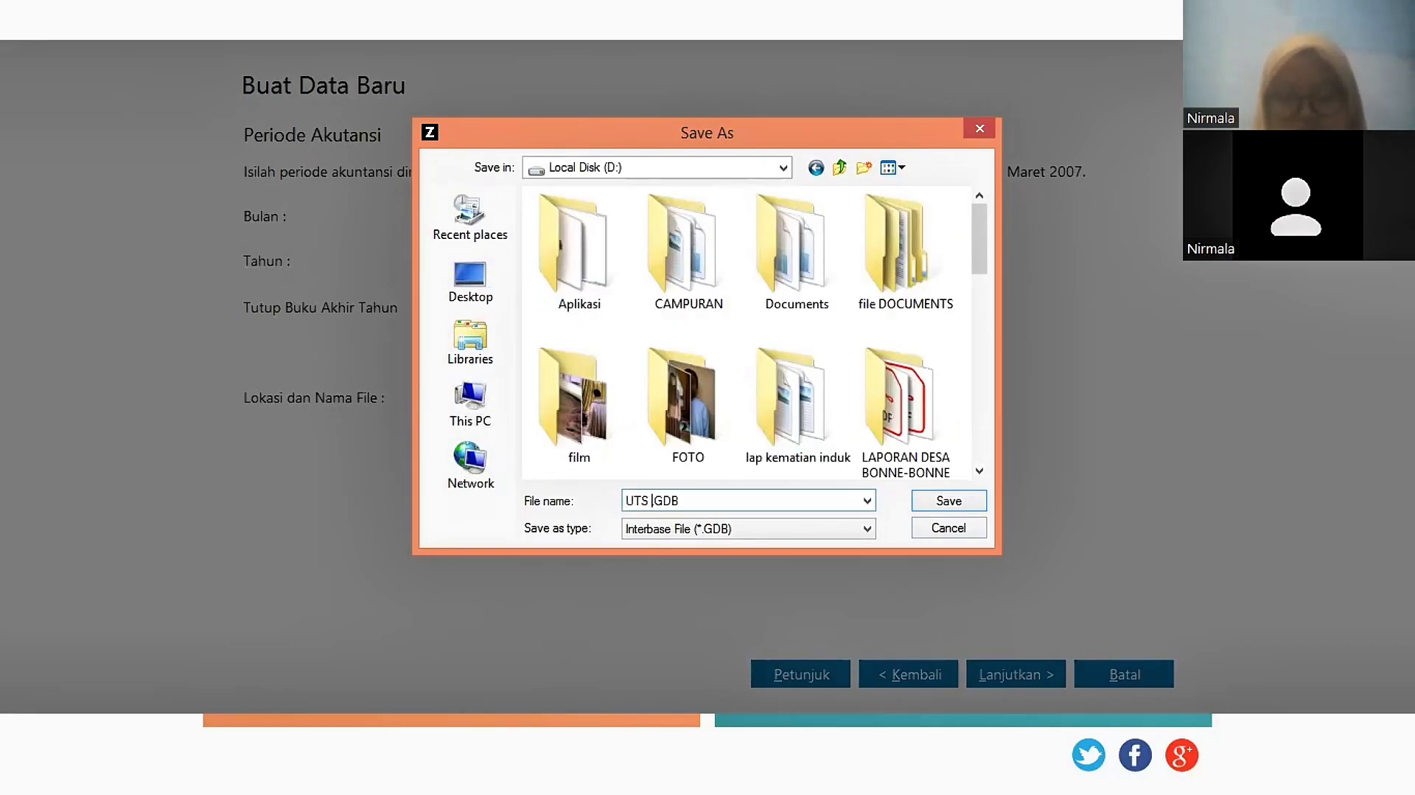
{"action": "type", "text": " Kompak 2 PT. "}
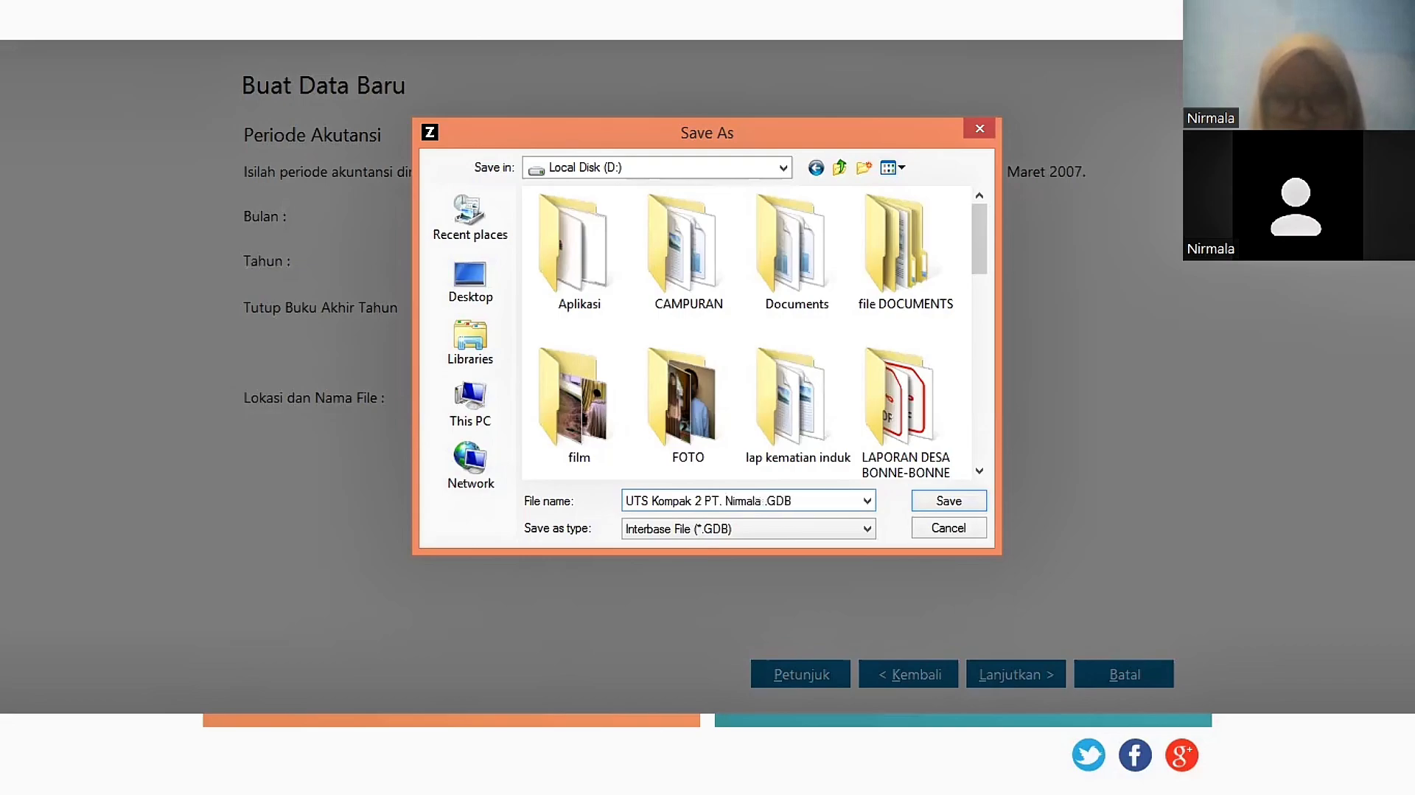
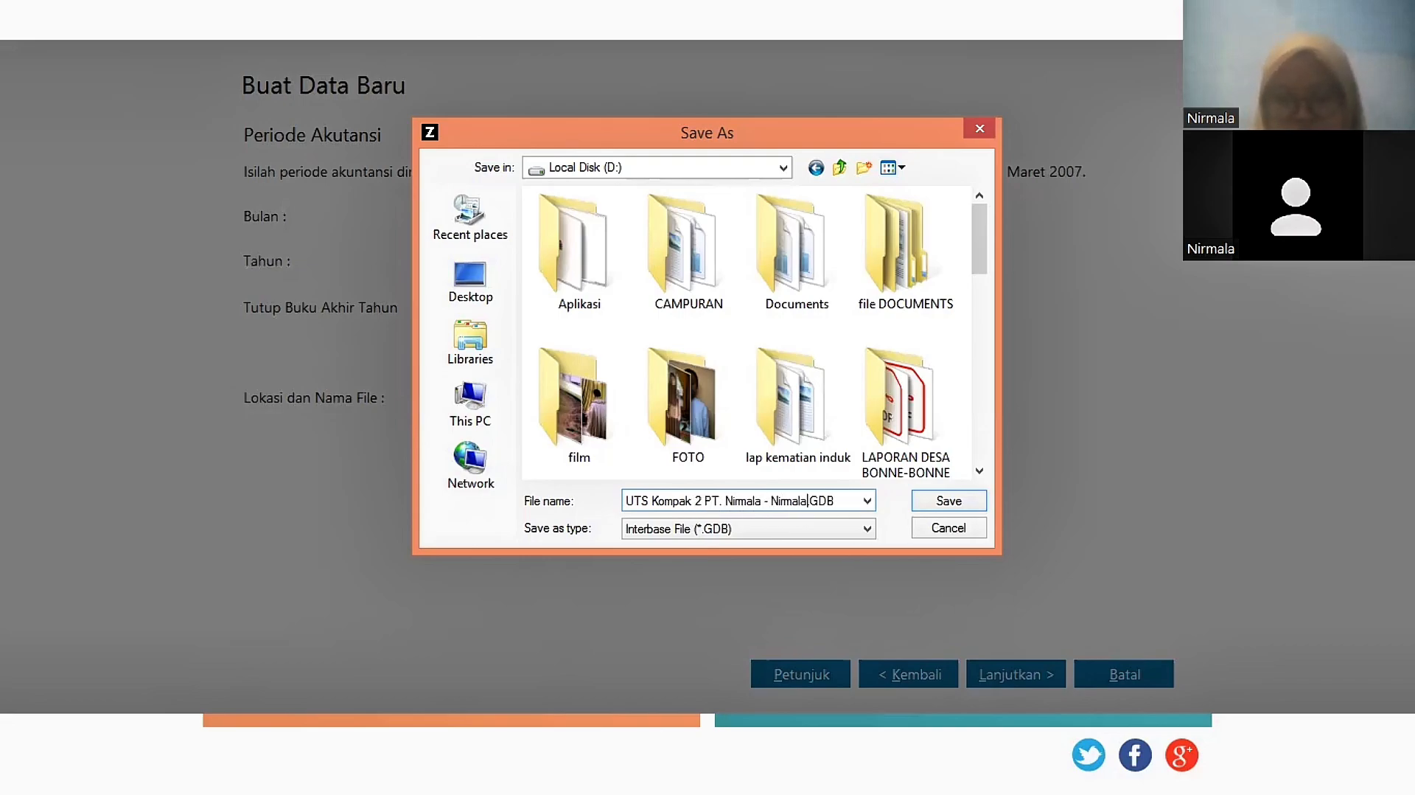
{"action": "key", "text": "Return"}
{"action": "type", "text": "00026"}
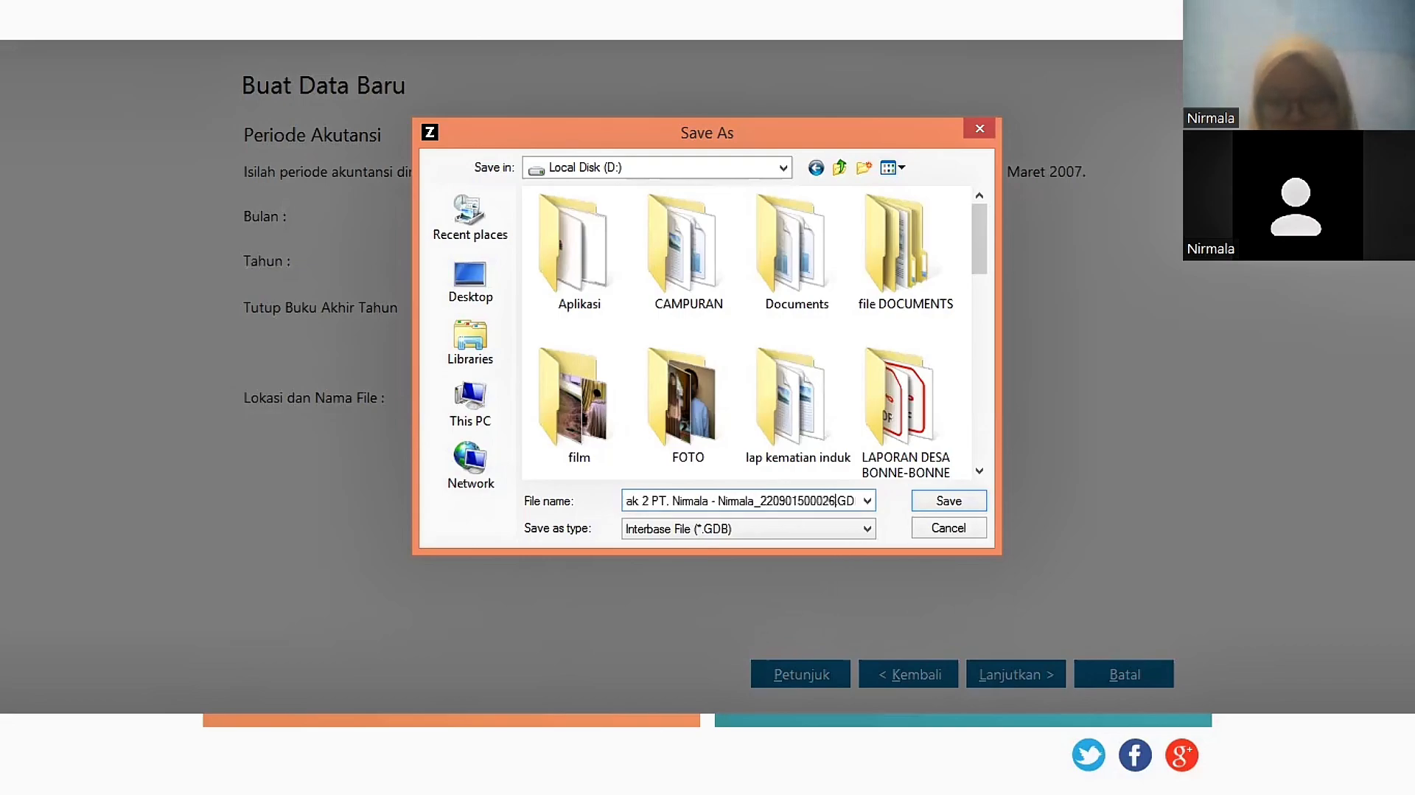
{"action": "left_click", "coordinate": [949, 503]}
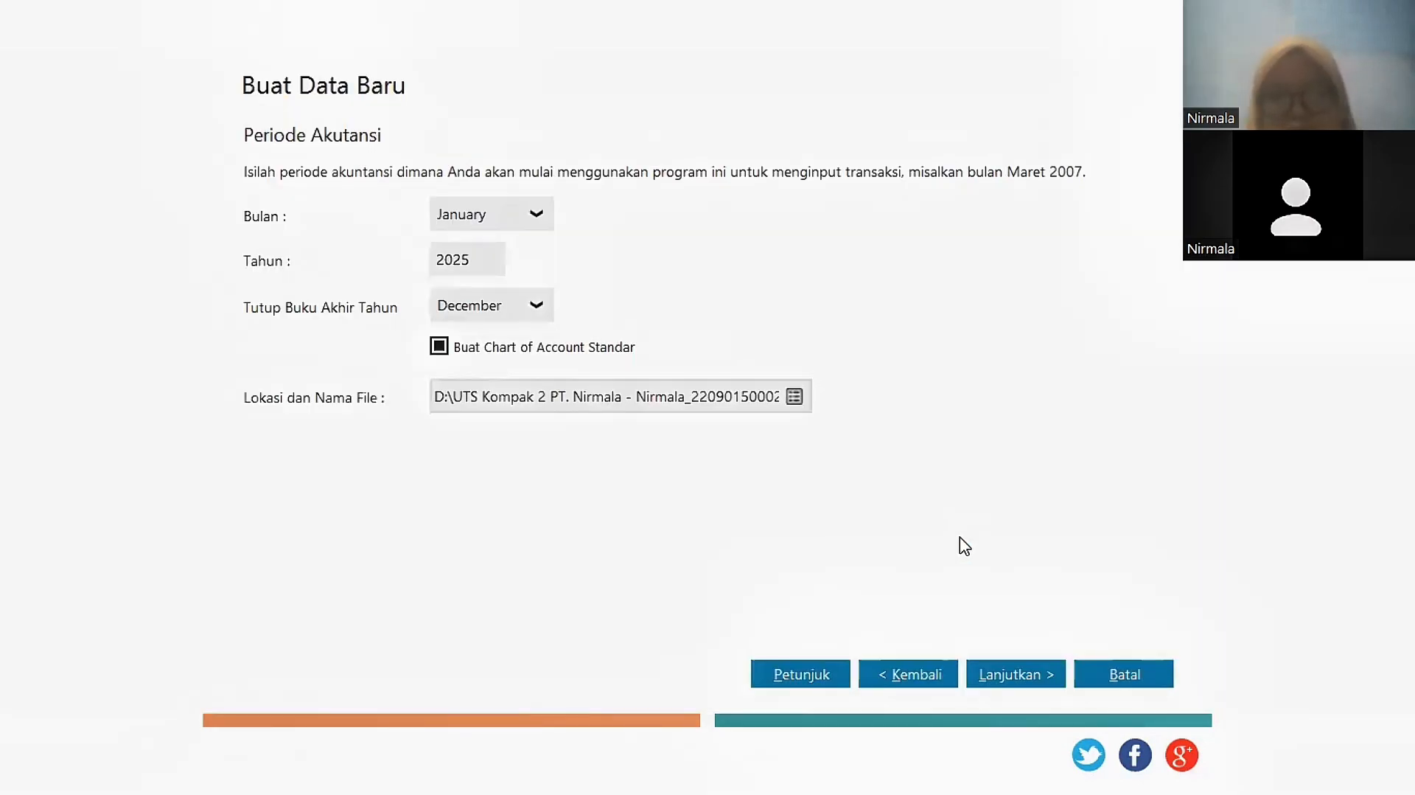
Step: Accept the department and account code format and create the company data file
{"action": "left_click", "coordinate": [1017, 678]}
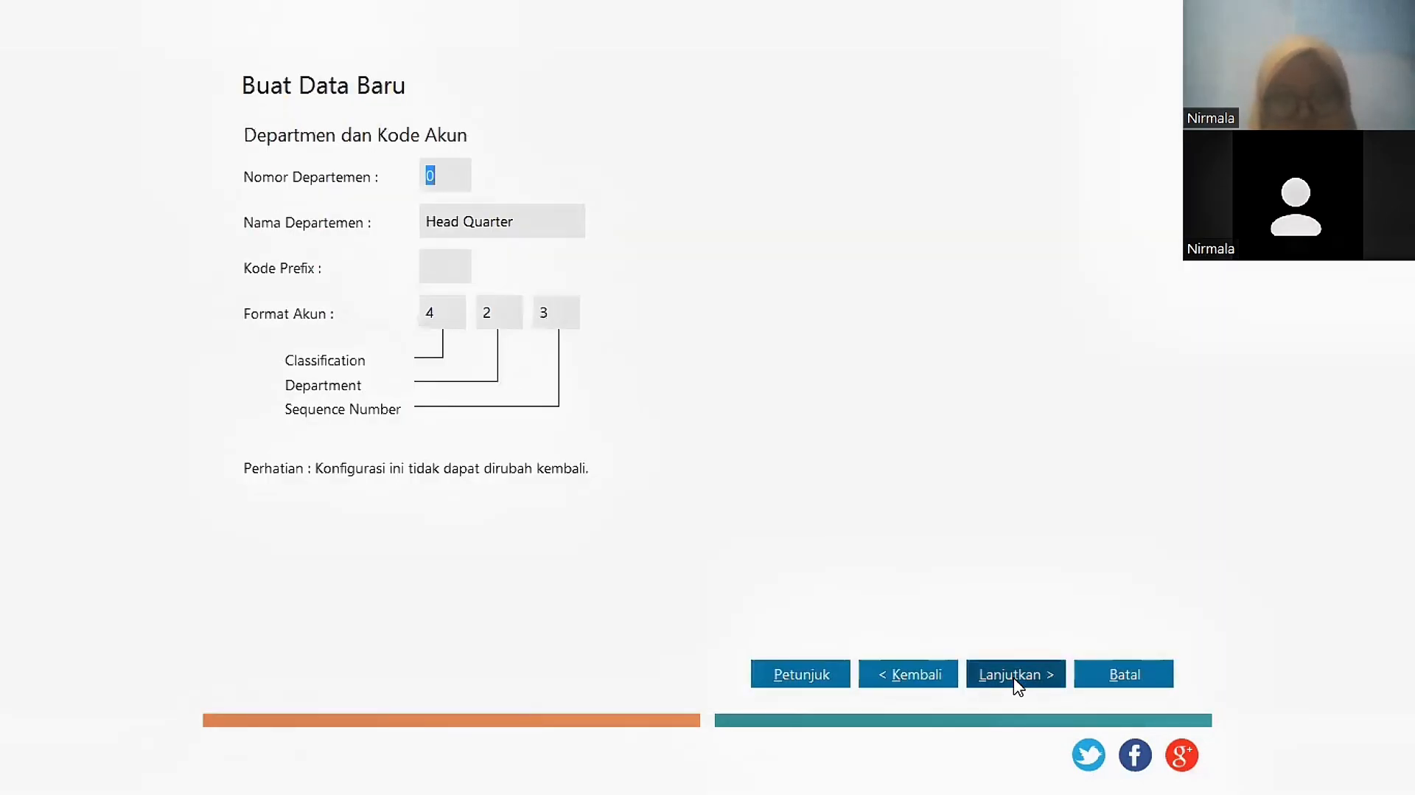
{"action": "left_click", "coordinate": [1018, 677]}
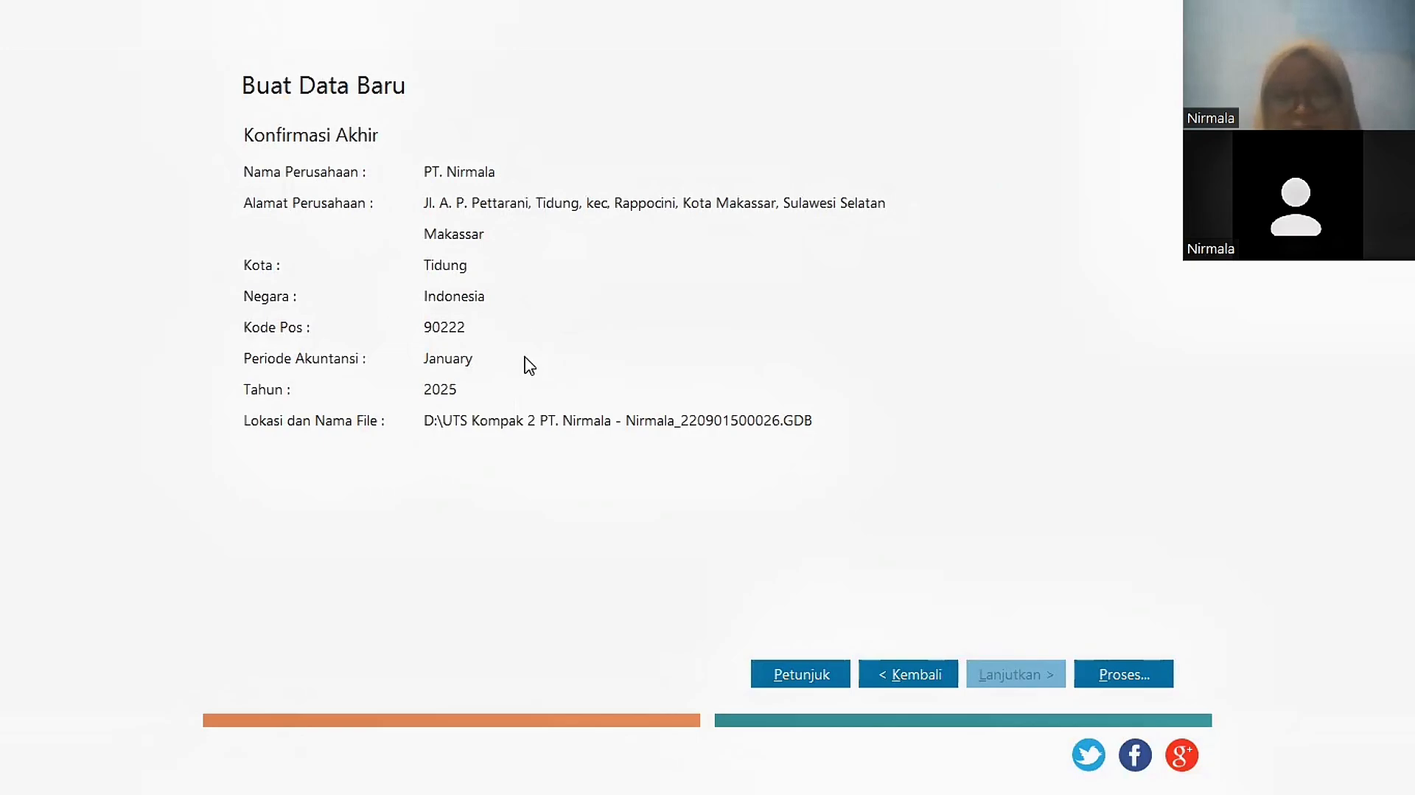
{"action": "left_click", "coordinate": [1125, 669]}
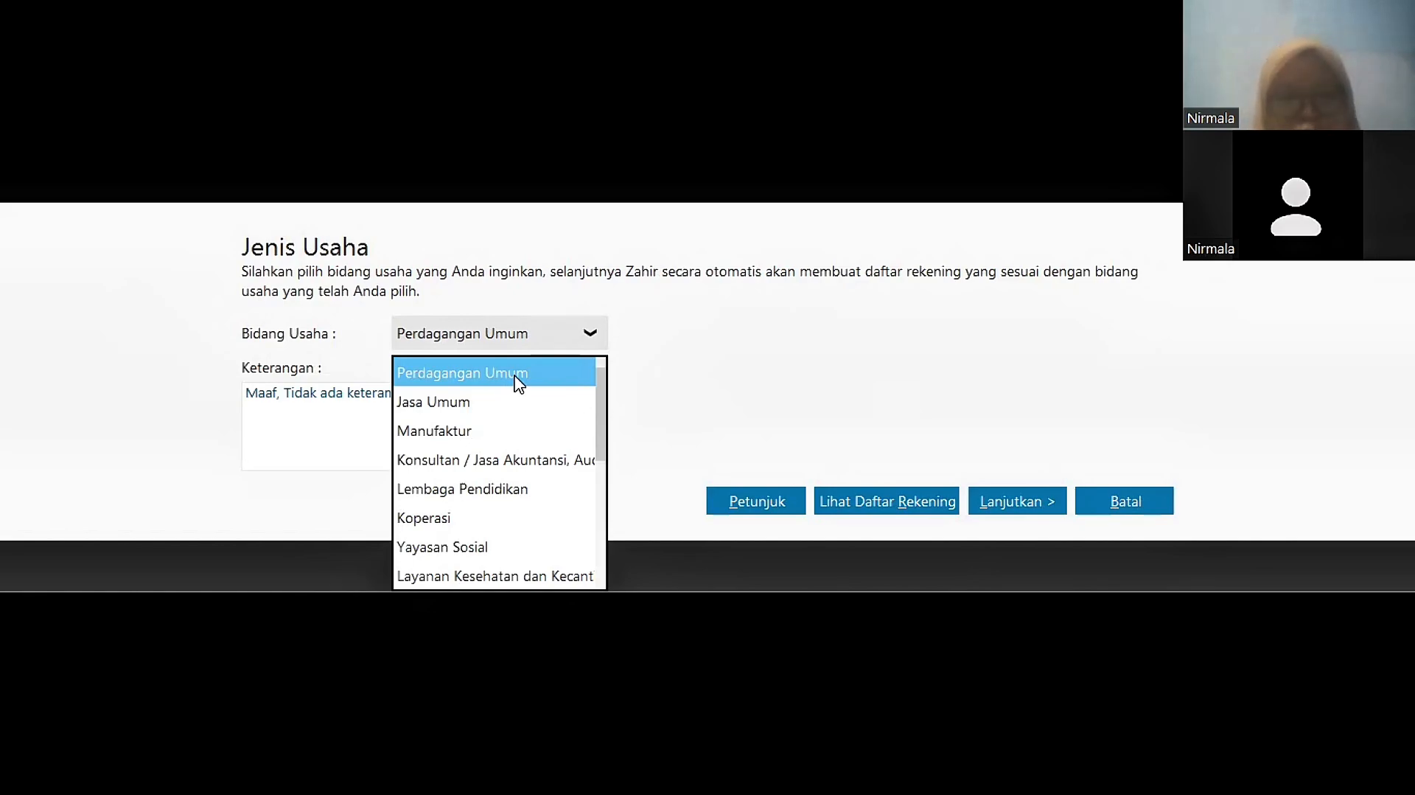
Step: Keep Perdagangan Umum as the business type and continue the setup
{"action": "left_click", "coordinate": [843, 415]}
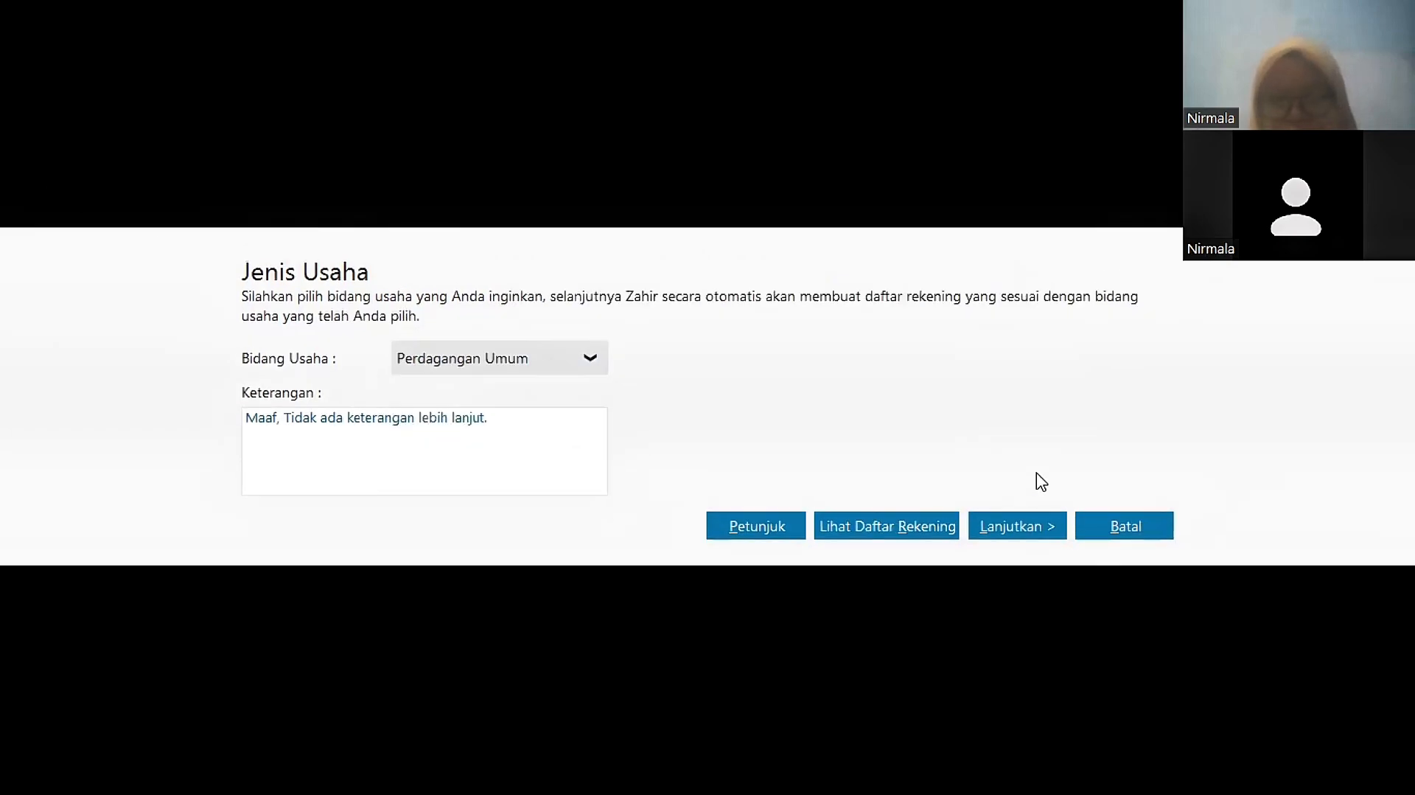
{"action": "left_click", "coordinate": [1022, 536]}
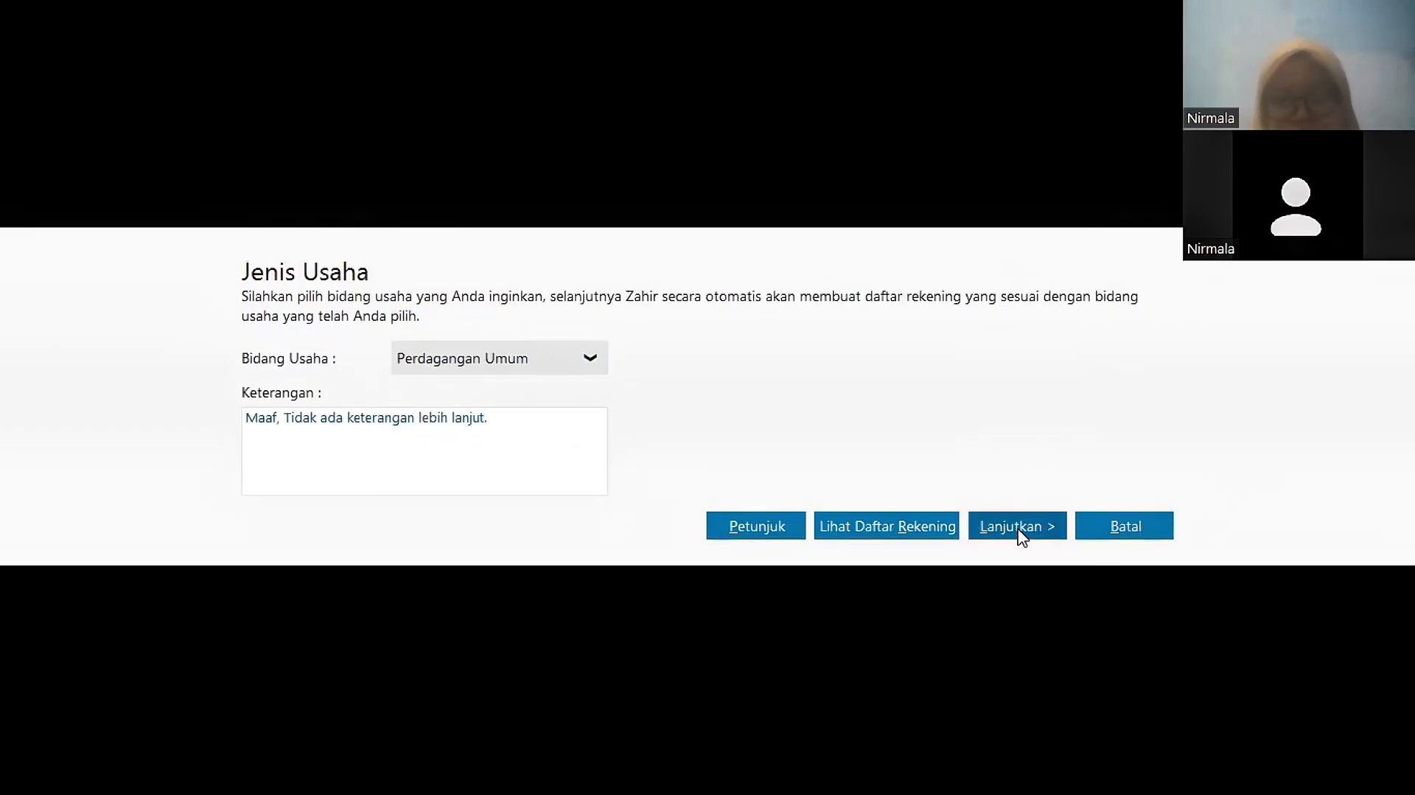
{"action": "left_click", "coordinate": [1022, 536]}
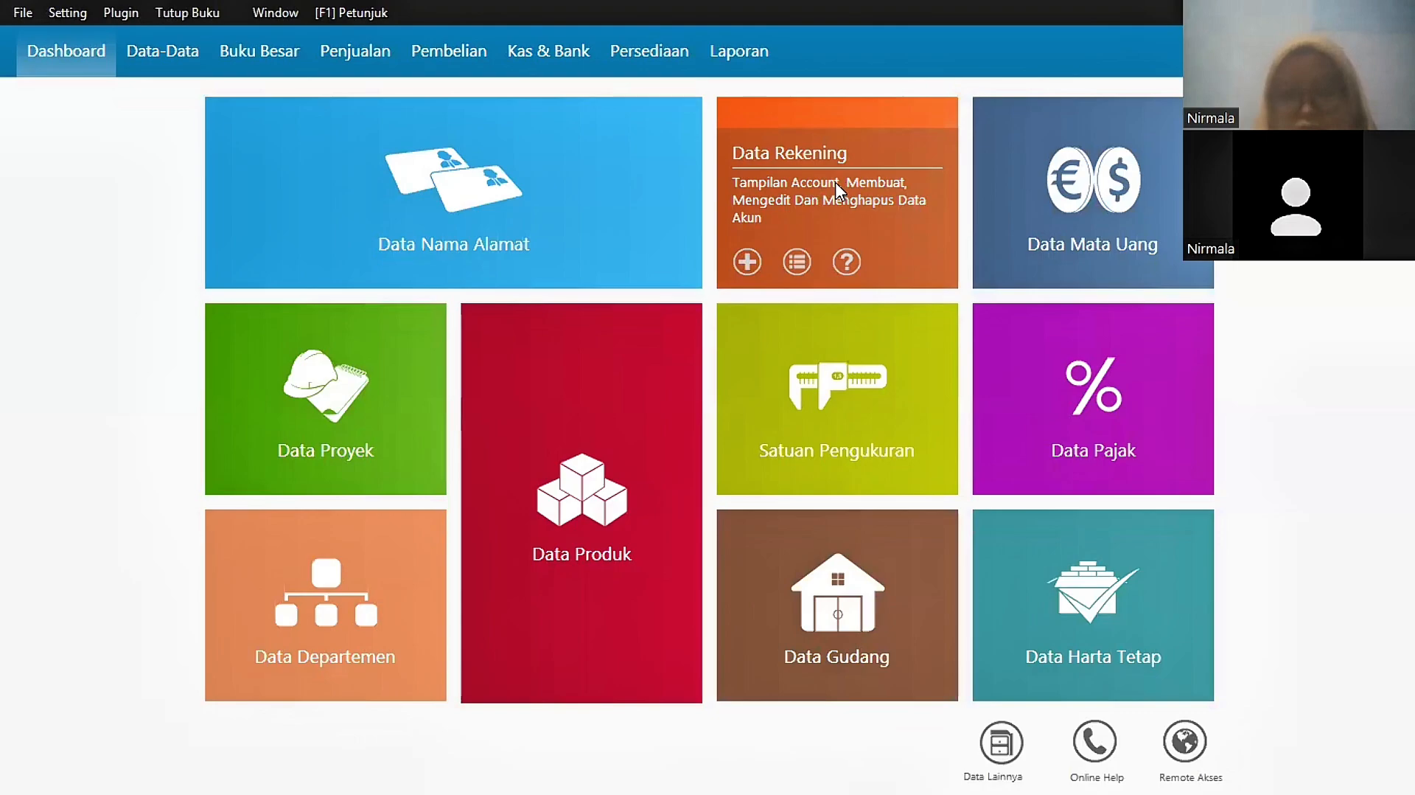
Step: Open the Data Rekening tile to display the Daftar Akun chart of accounts
{"action": "left_click", "coordinate": [831, 188]}
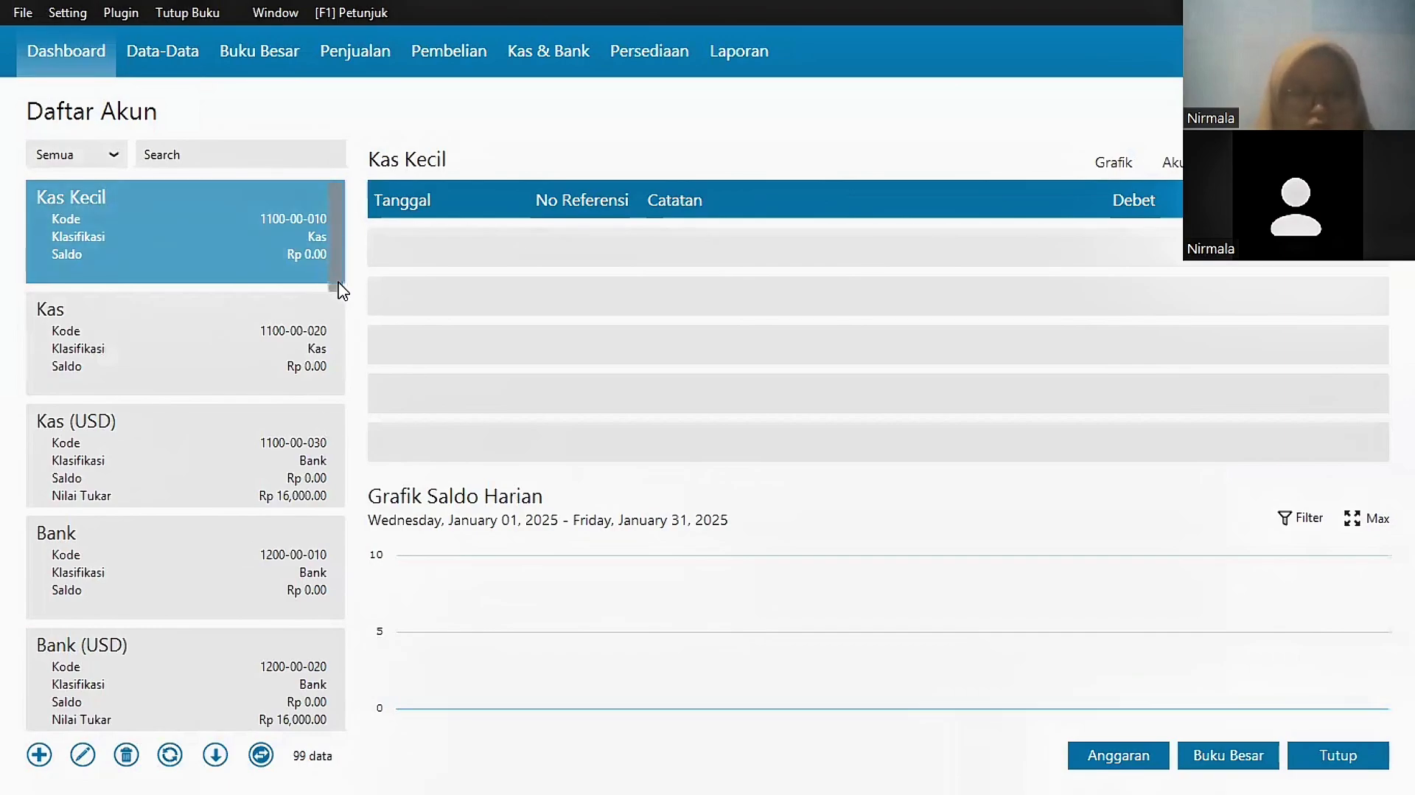
Step: Rename the Piutang Usaha account to Piutang Dagang
{"action": "scroll", "coordinate": [344, 328], "scroll_direction": "down", "scroll_amount": 3}
{"action": "scroll", "coordinate": [341, 334], "scroll_direction": "down", "scroll_amount": 3}
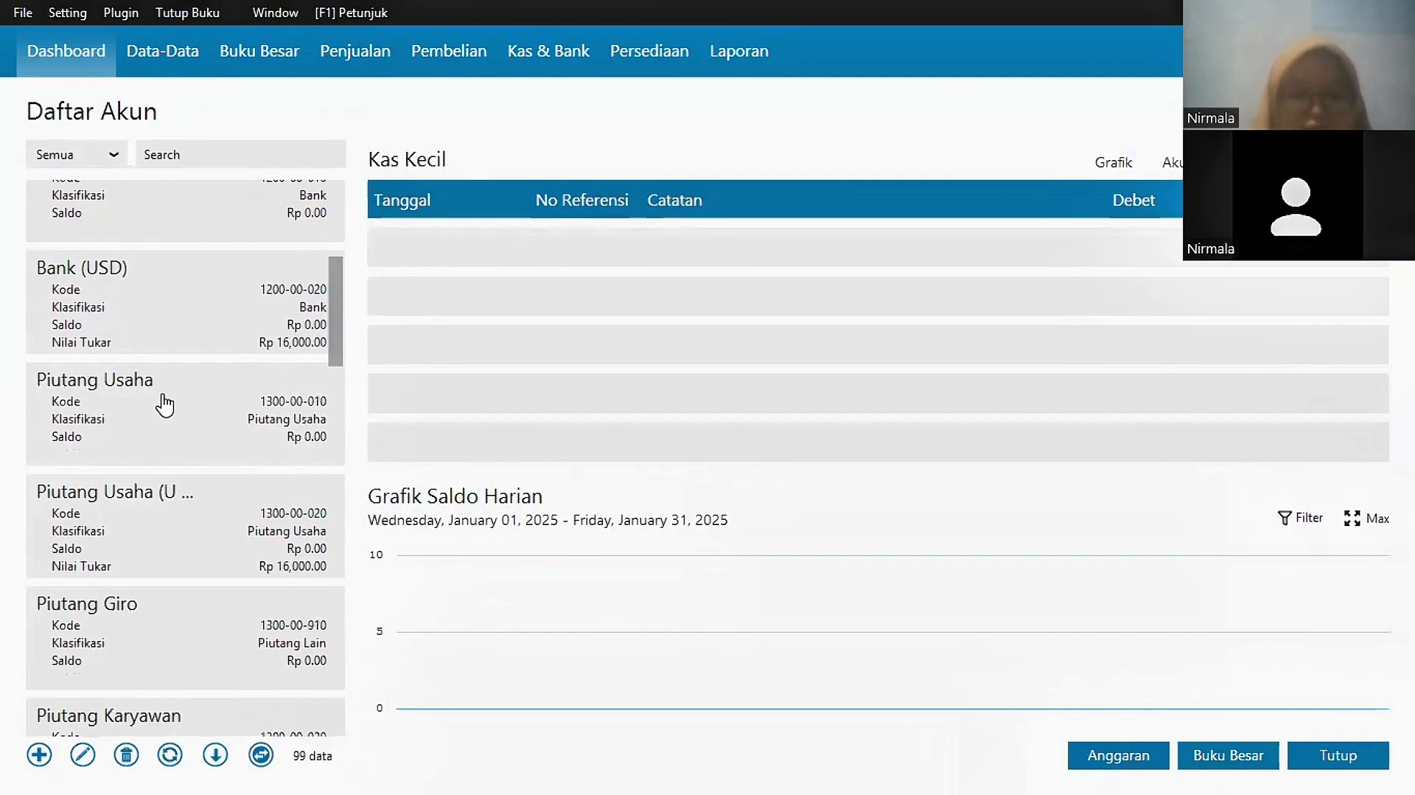
{"action": "left_click", "coordinate": [164, 405]}
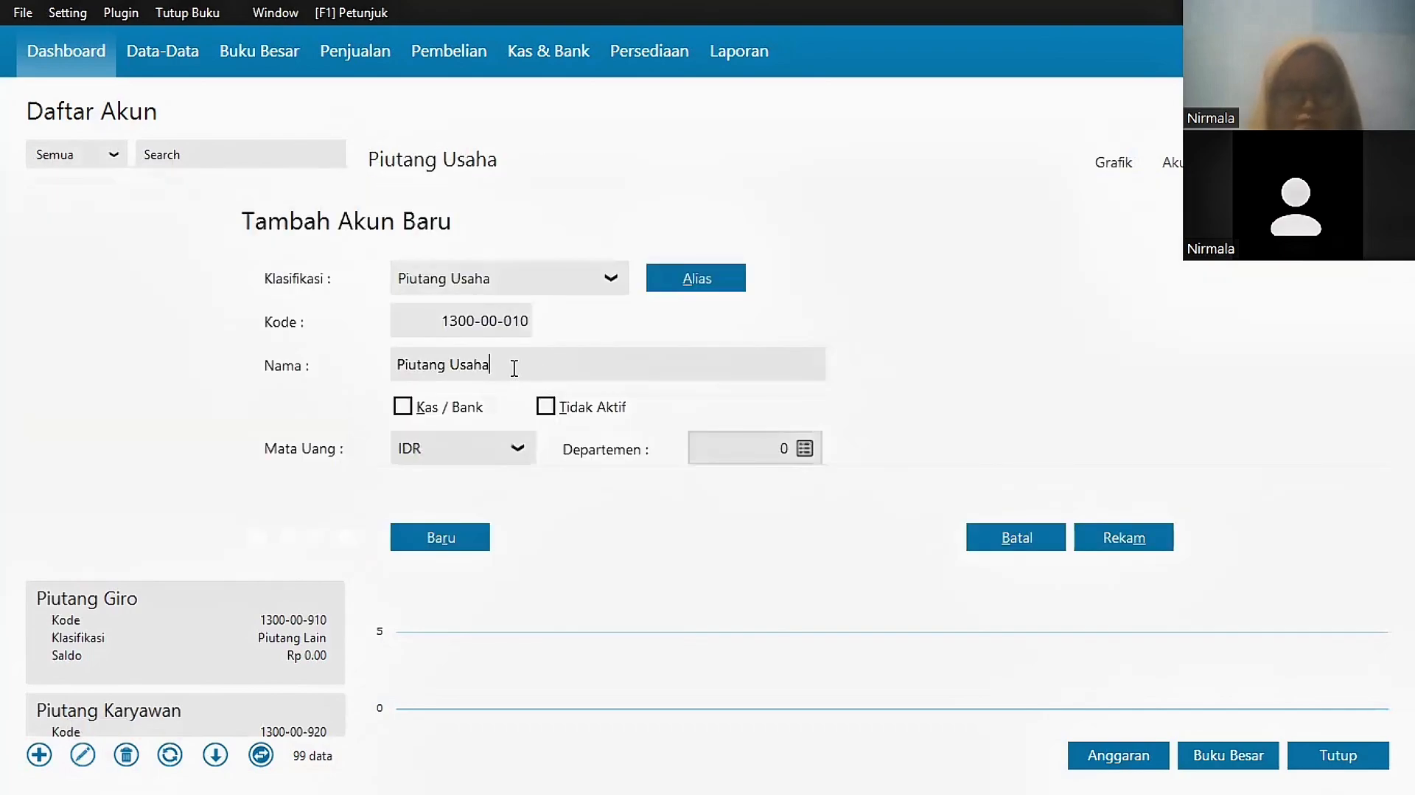
{"action": "key", "text": "BackSpace"}
{"action": "key", "text": "BackSpace"}
{"action": "key", "text": "BackSpace"}
{"action": "key", "text": "BackSpace"}
{"action": "type", "text": "D"}
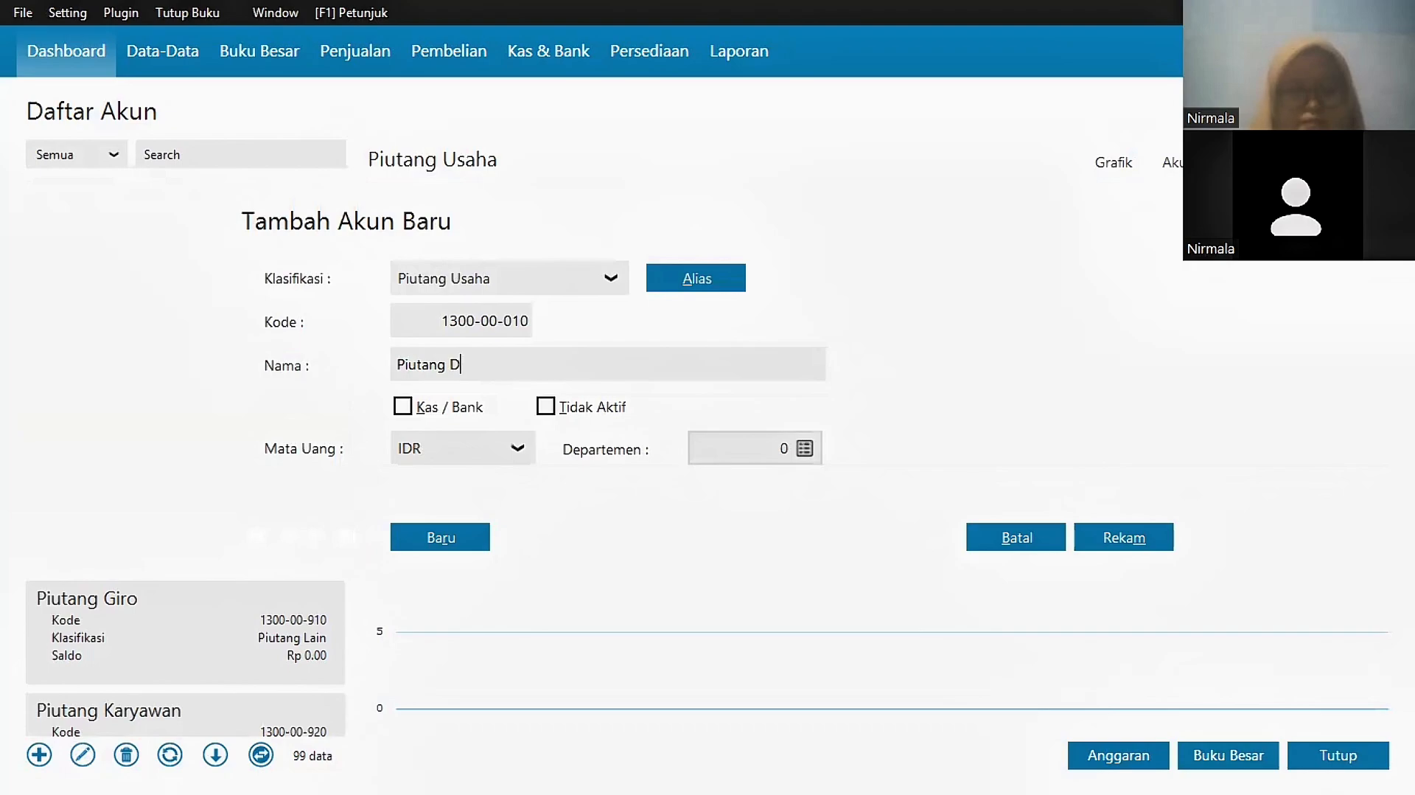
{"action": "type", "text": "agang"}
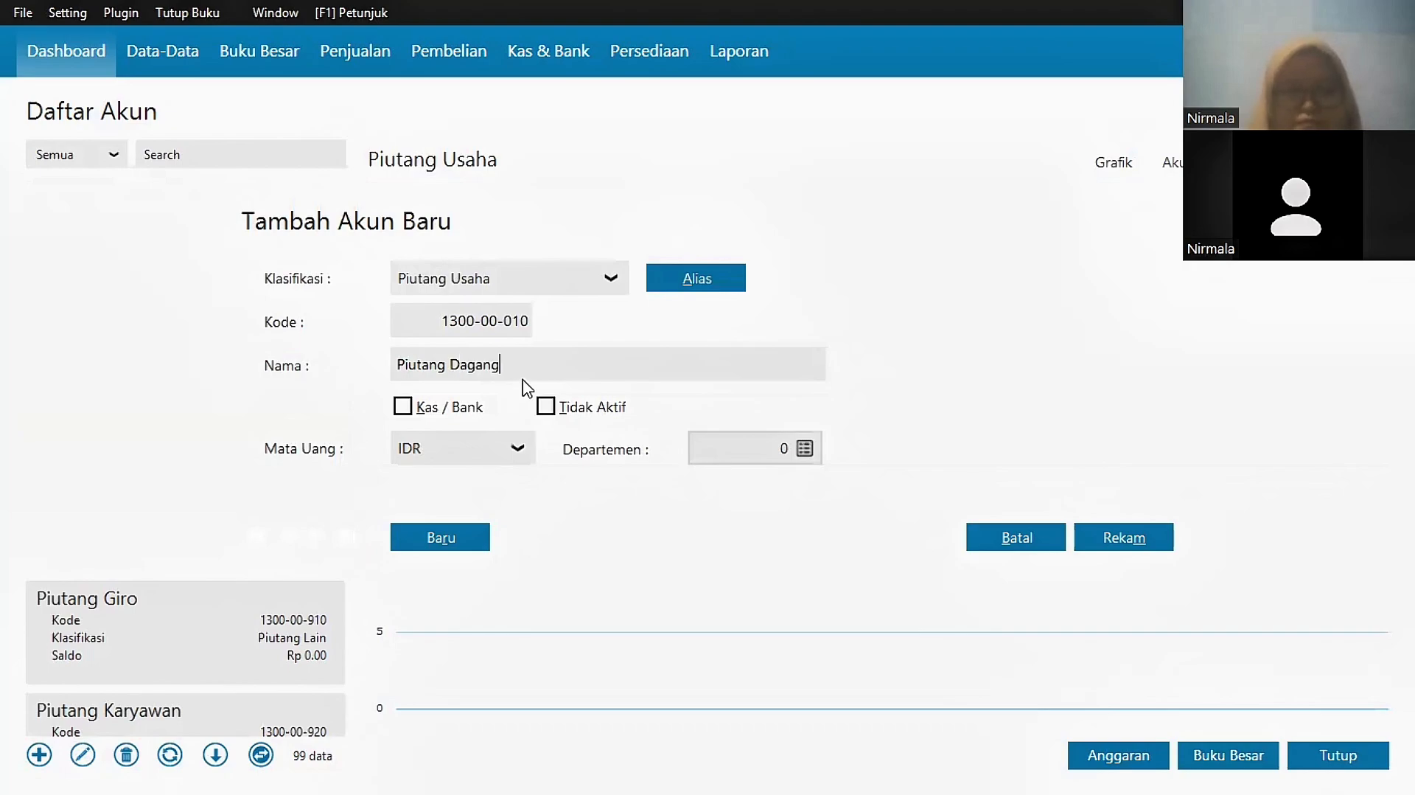
{"action": "left_click", "coordinate": [1120, 539]}
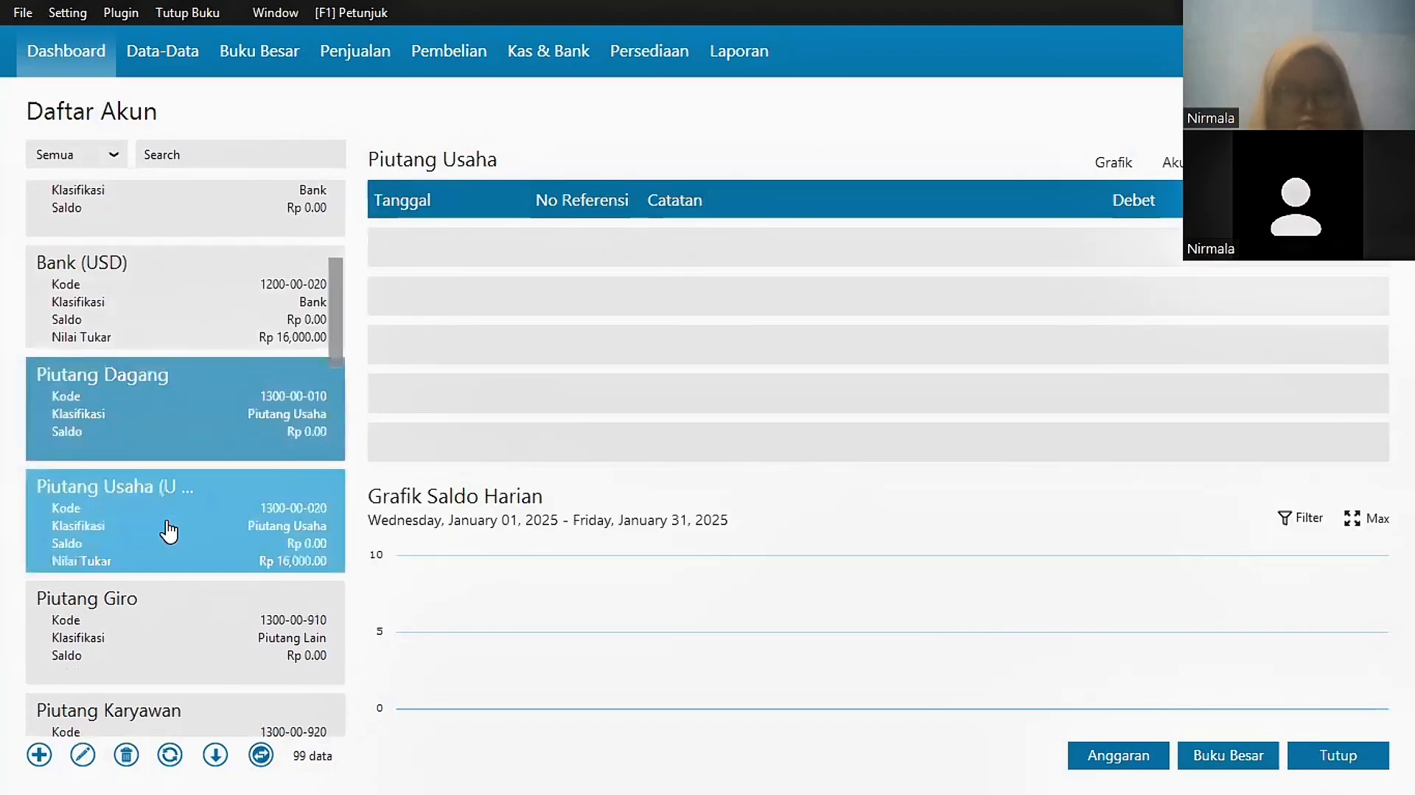
Step: Rename Piutang Usaha (USD) to Piutang Dagang (USD)
{"action": "left_click", "coordinate": [171, 532]}
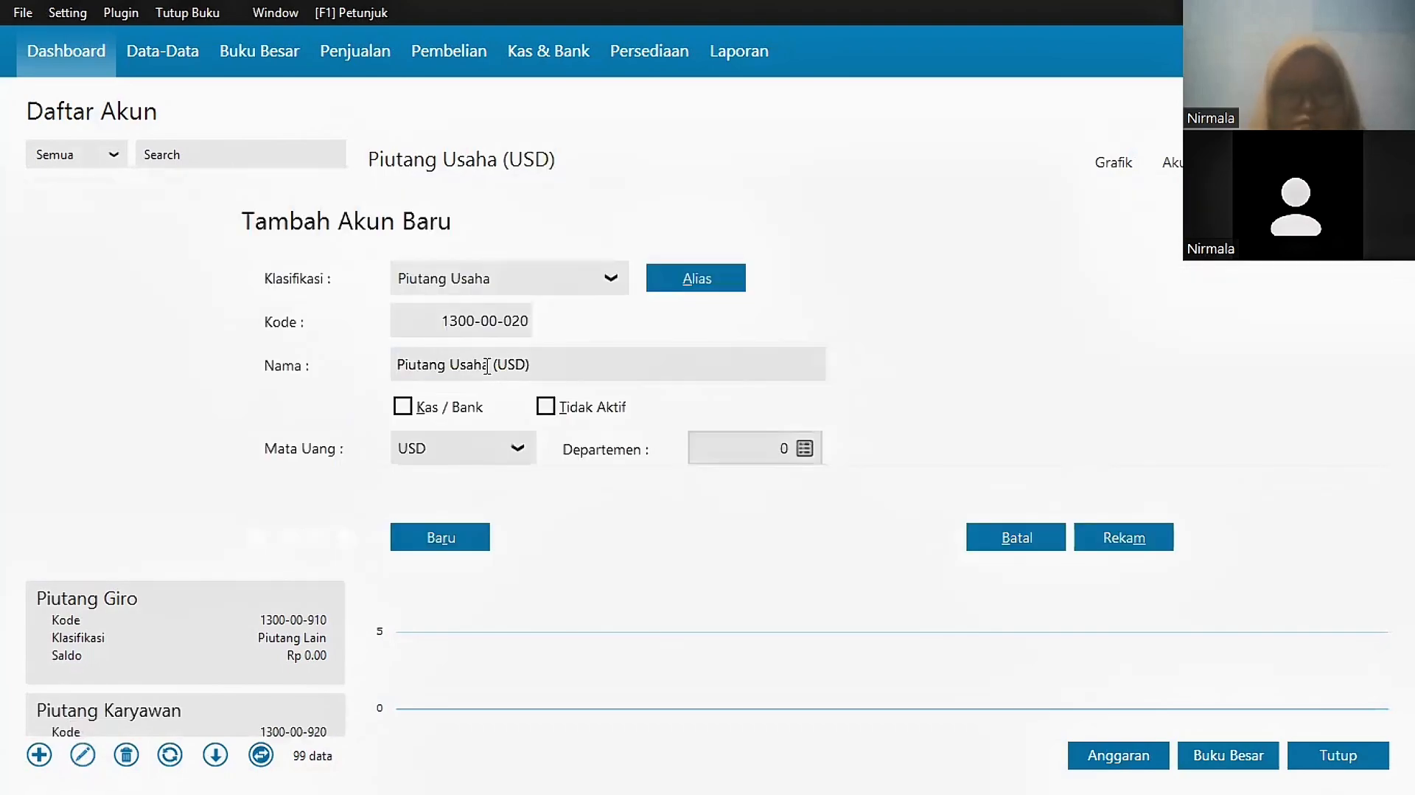
{"action": "type", "text": "Dagang (USD"}
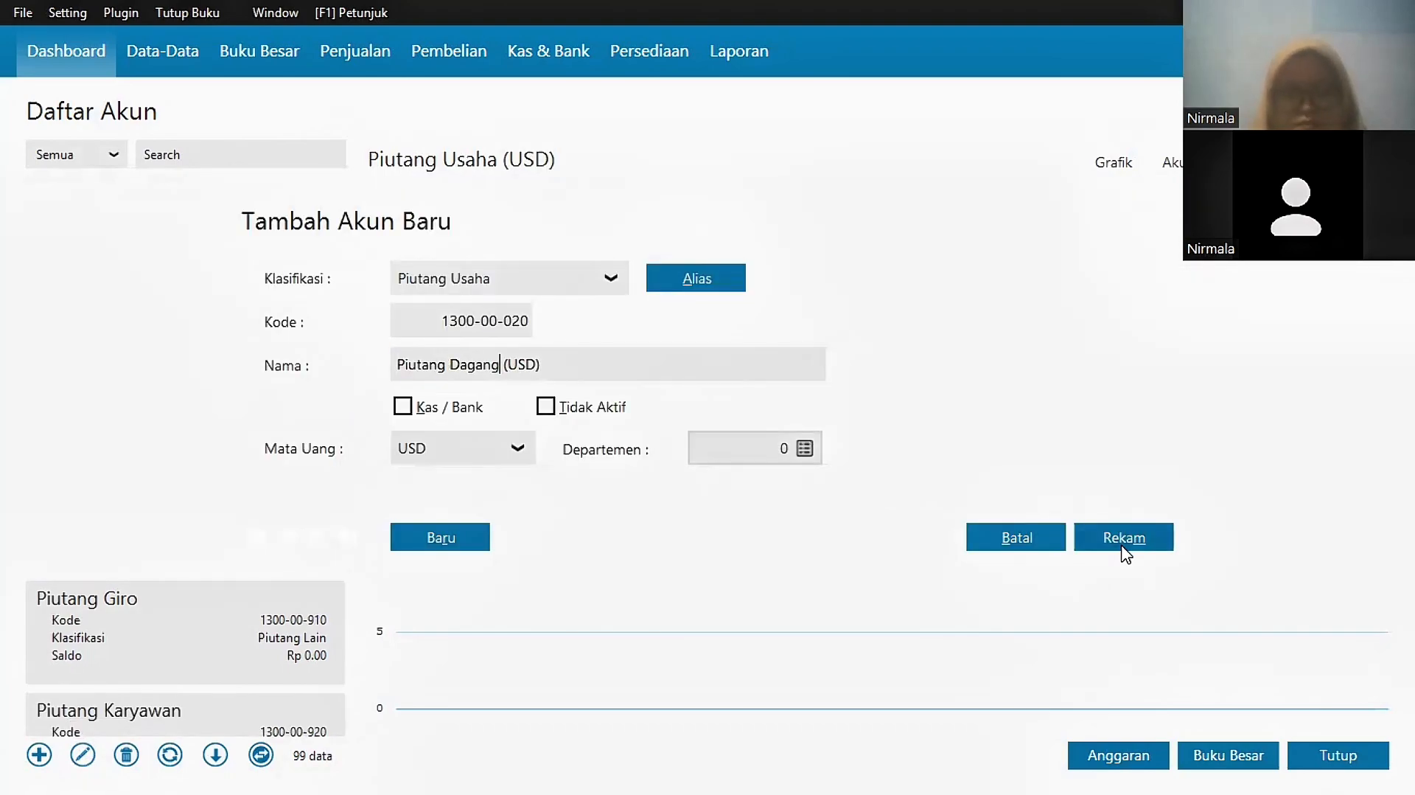
{"action": "left_click", "coordinate": [1120, 540]}
{"action": "left_click_drag", "start_coordinate": [334, 322], "coordinate": [334, 427]}
{"action": "left_click", "coordinate": [170, 546]}
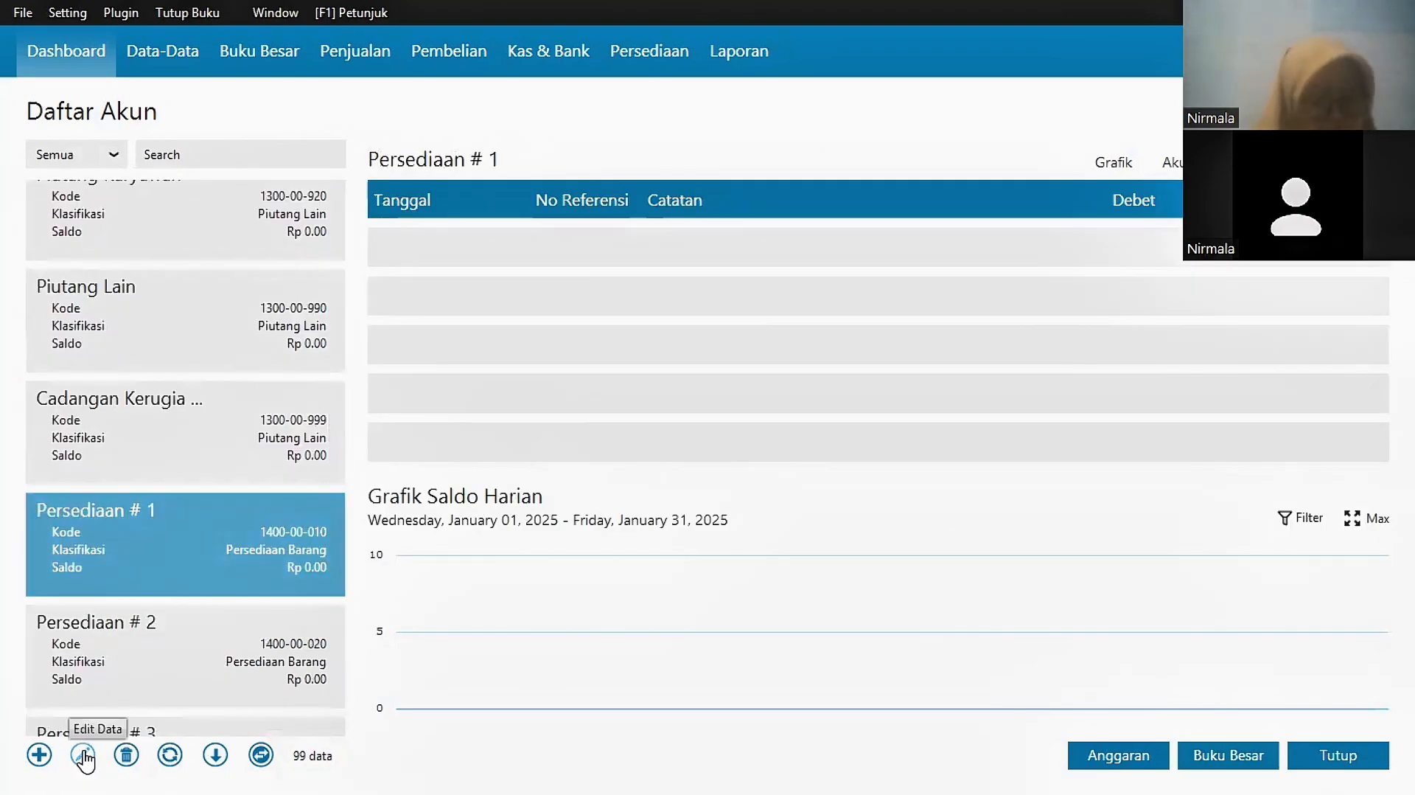
Step: Rename Persediaan # 1 to Persediaan Barang Dagang
{"action": "left_click", "coordinate": [83, 756]}
{"action": "left_click", "coordinate": [1121, 546]}
{"action": "type", "text": "Persediaan Barang Dagang"}
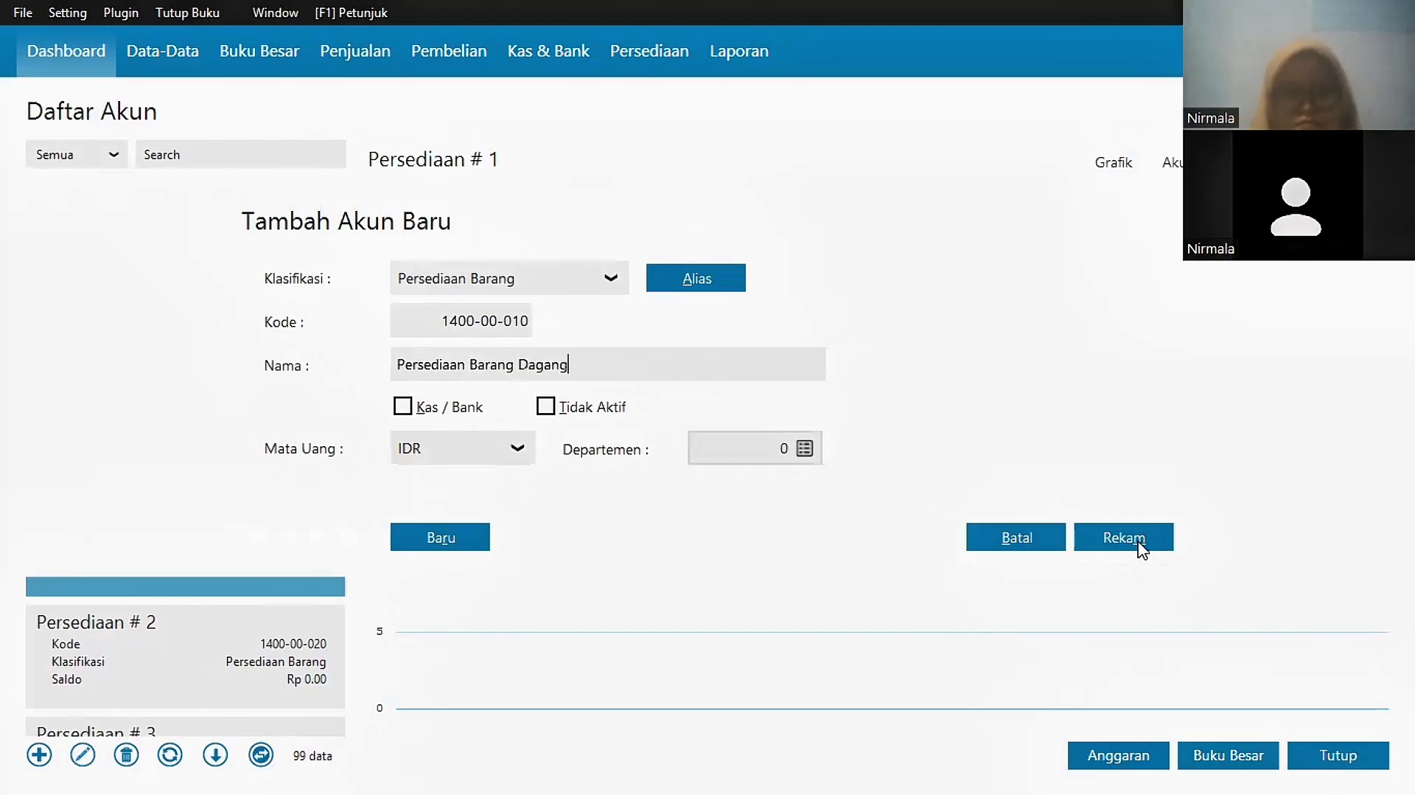
{"action": "left_click", "coordinate": [1141, 547]}
{"action": "scroll", "coordinate": [339, 357], "scroll_direction": "down", "scroll_amount": 5}
{"action": "left_click_drag", "start_coordinate": [336, 356], "coordinate": [338, 431]}
Step: Rename Utang Usaha and Utang Usaha (USD) to Utang Dagang and Utang Dagang (USD)
{"action": "left_click", "coordinate": [85, 754]}
{"action": "key", "text": "BackSpace"}
{"action": "key", "text": "BackSpace"}
{"action": "key", "text": "BackSpace"}
{"action": "key", "text": "BackSpace"}
{"action": "key", "text": "BackSpace"}
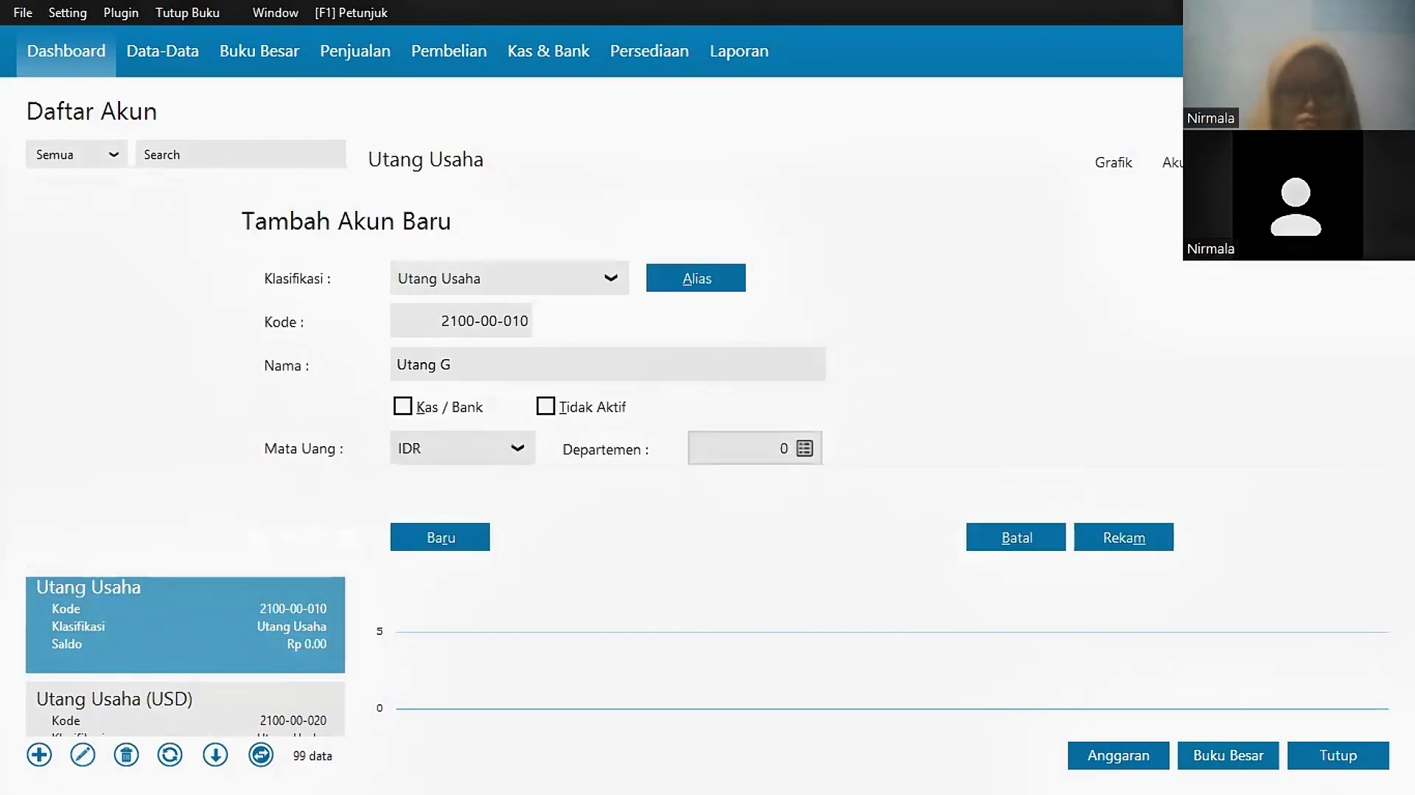
{"action": "type", "text": "Dagang"}
{"action": "left_click", "coordinate": [1124, 538]}
{"action": "left_click", "coordinate": [82, 754]}
{"action": "key", "text": "Return"}
{"action": "double_click", "coordinate": [477, 366]}
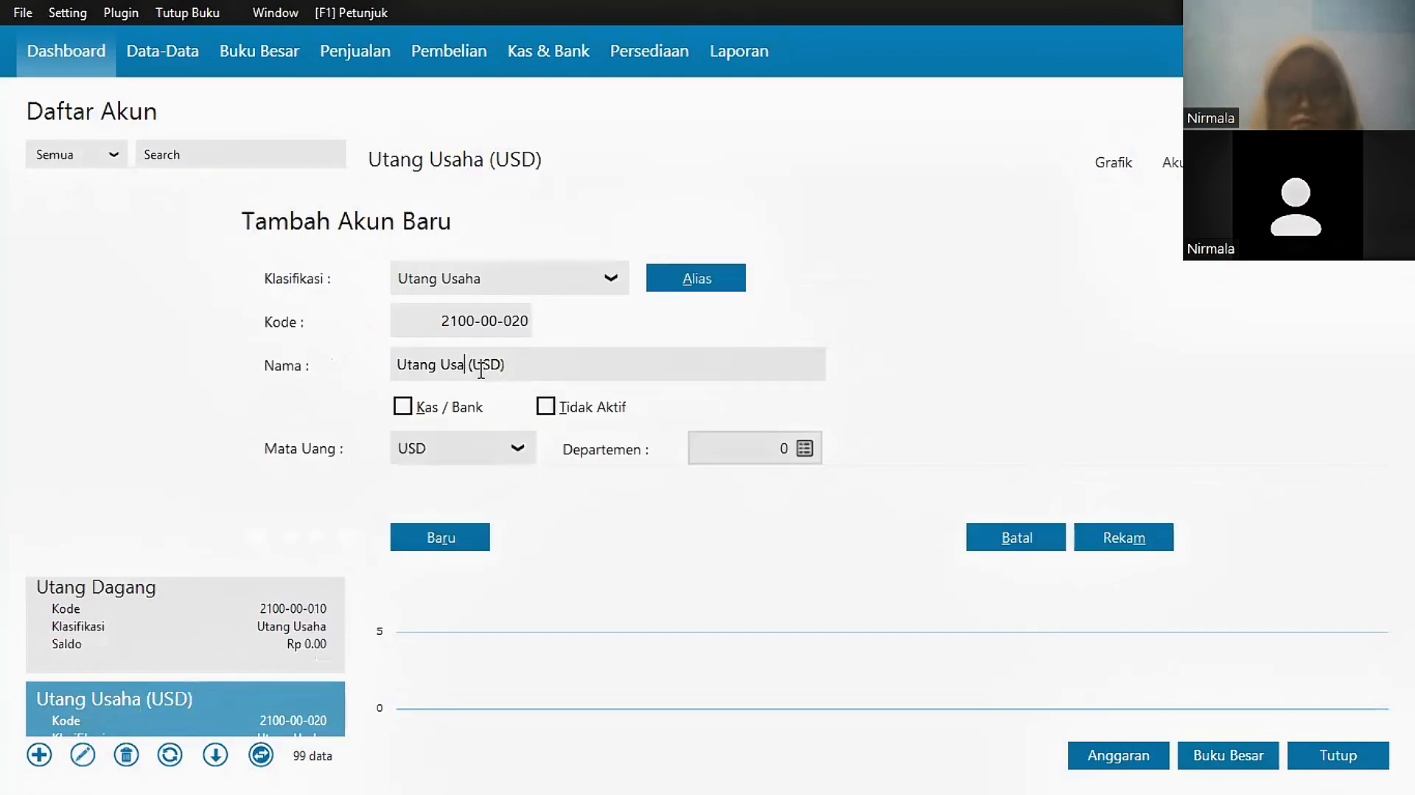
{"action": "type", "text": "Dagang"}
{"action": "left_click", "coordinate": [1122, 538]}
Step: Check Uang Muka Penjualan (USD) and Utang Gaji & Upah, leaving them unchanged
{"action": "scroll", "coordinate": [204, 620], "scroll_direction": "down", "scroll_amount": 5}
{"action": "left_click", "coordinate": [204, 618]}
{"action": "left_click", "coordinate": [83, 755]}
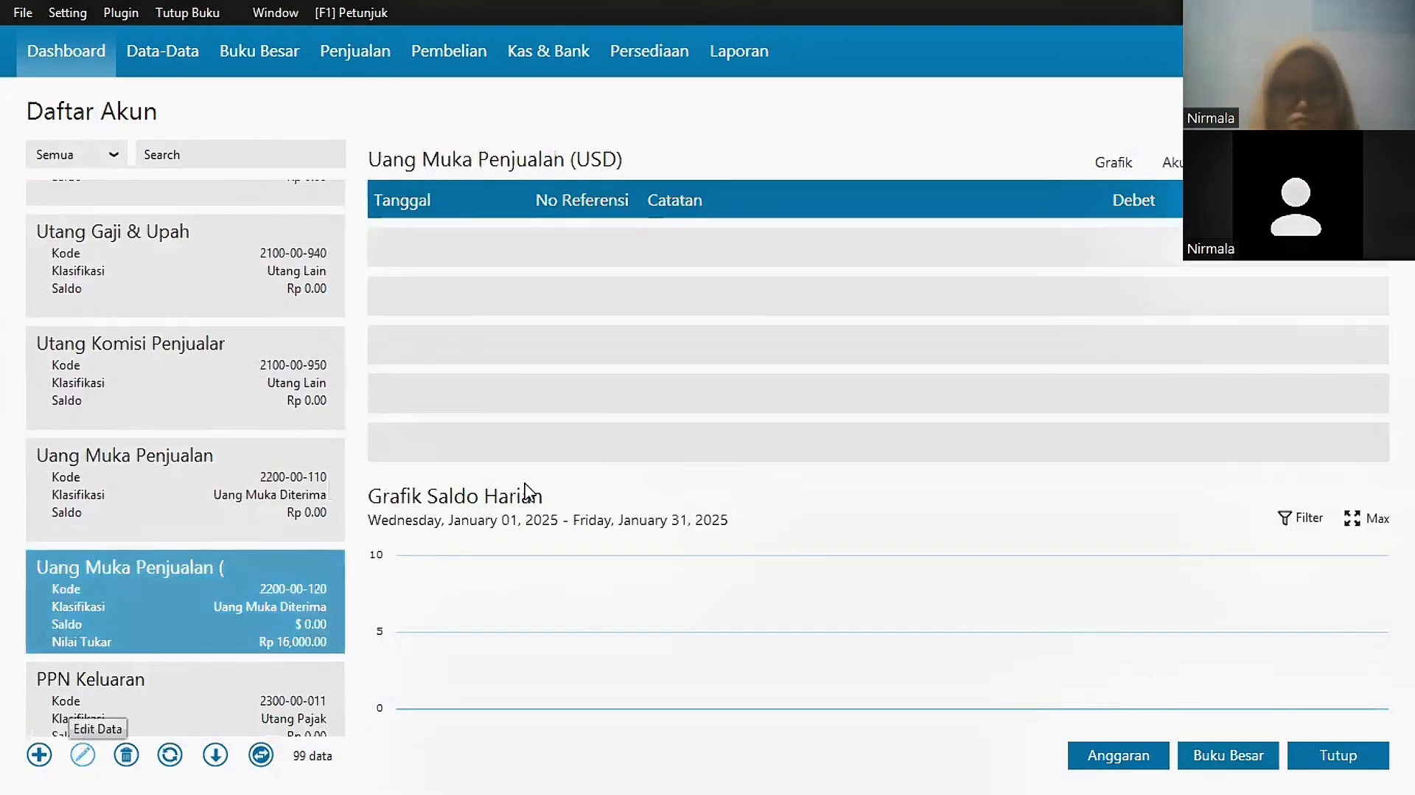
{"action": "left_click", "coordinate": [1014, 538]}
{"action": "left_click", "coordinate": [194, 258]}
{"action": "left_click", "coordinate": [83, 754]}
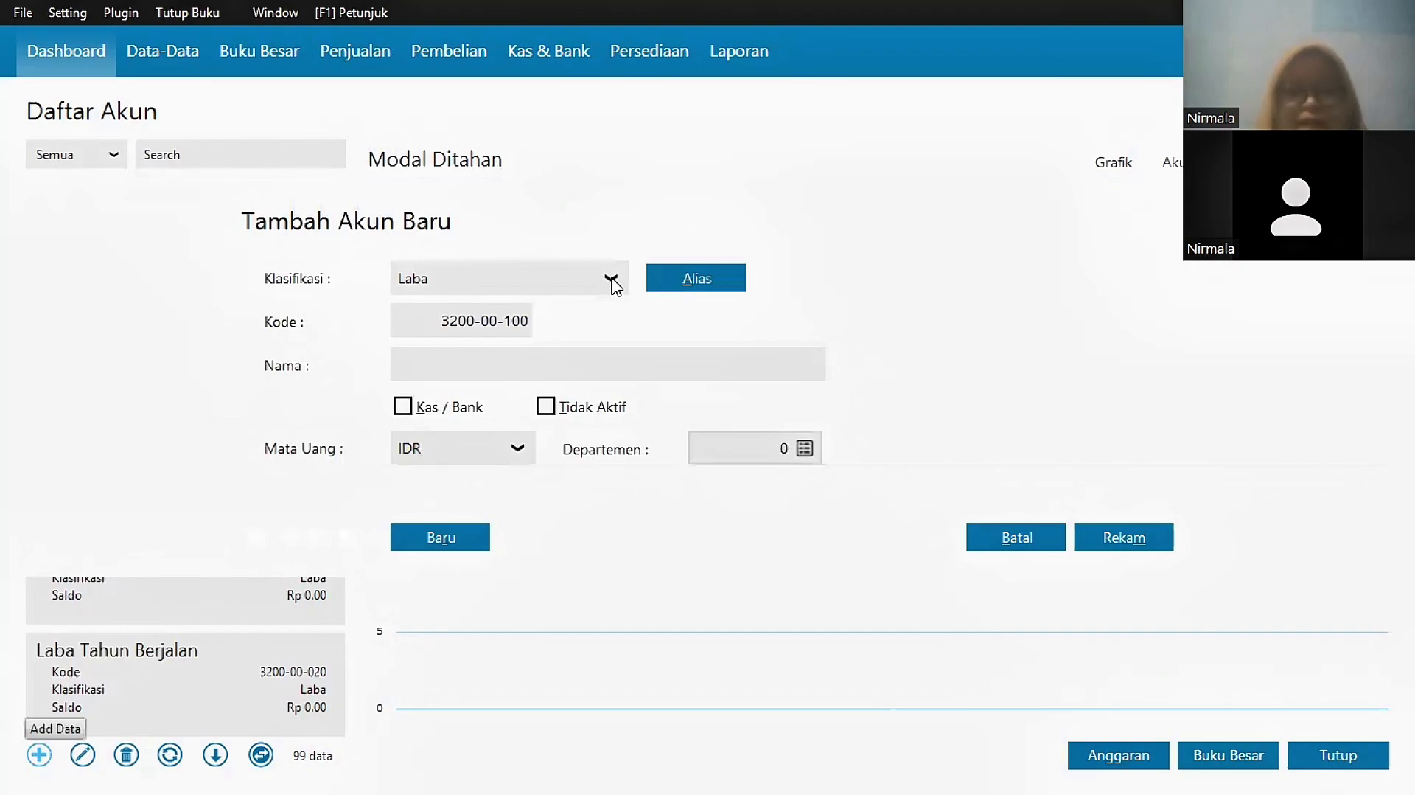
Step: Add a new Modal-class account named Modal Ditahan and close the account list
{"action": "left_click", "coordinate": [611, 280]}
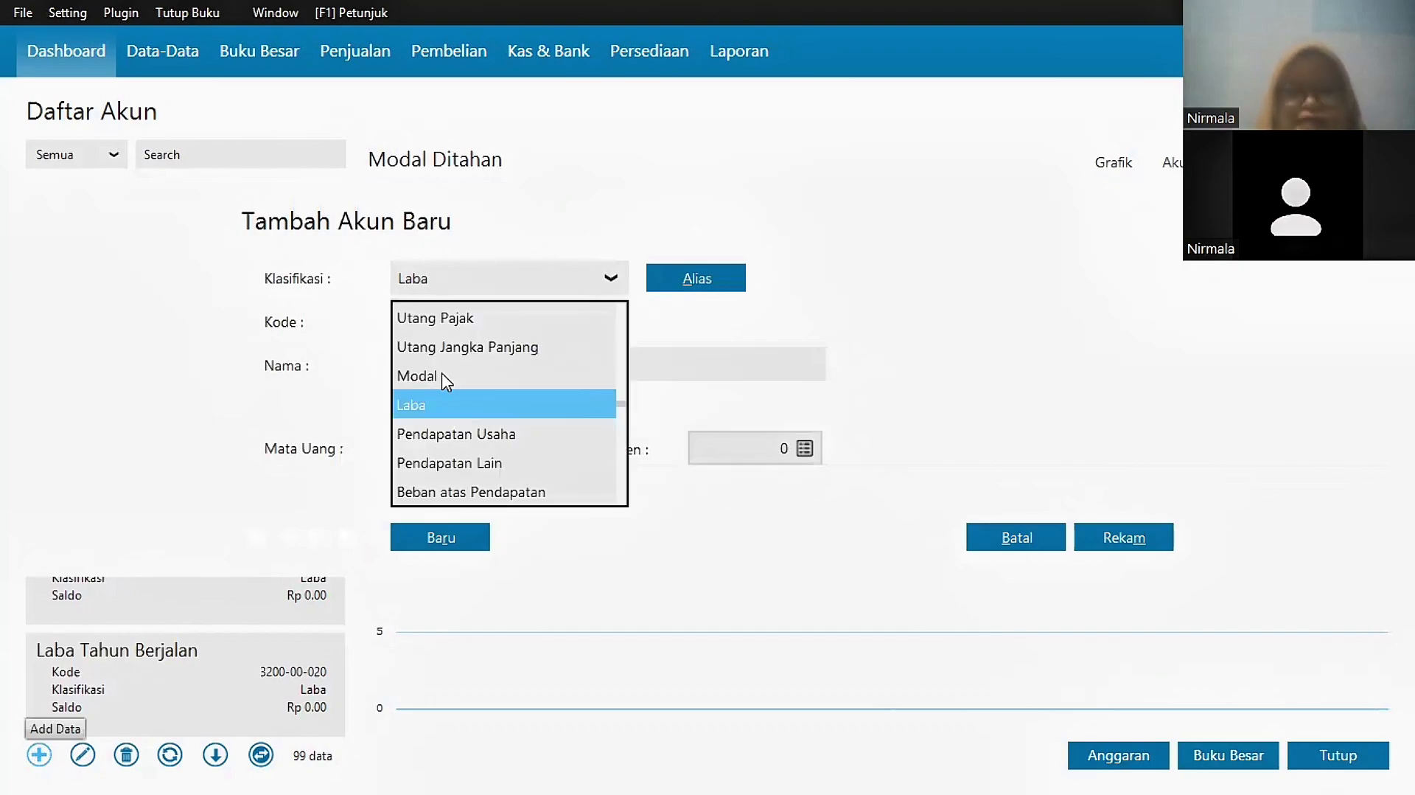
{"action": "left_click", "coordinate": [479, 369]}
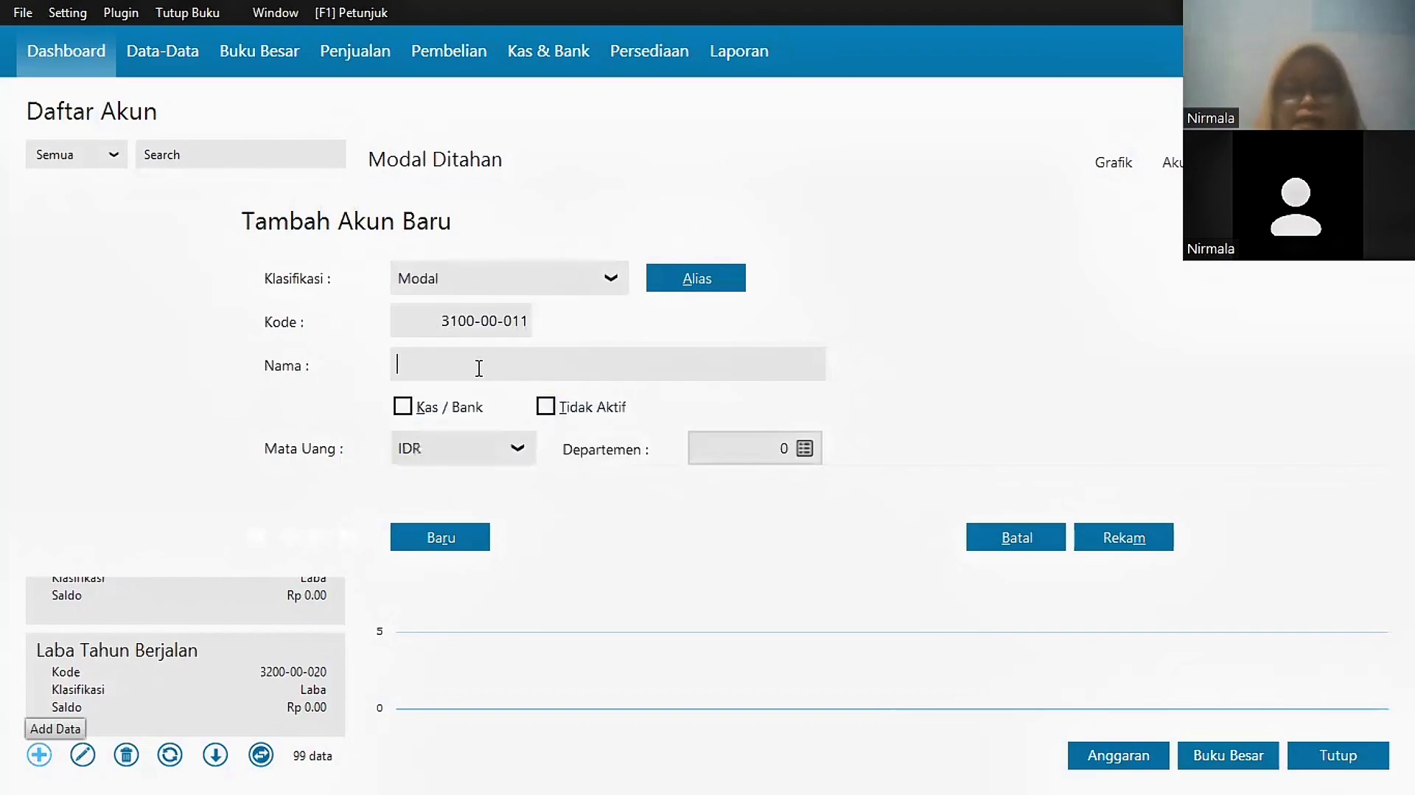
{"action": "type", "text": "Mo"}
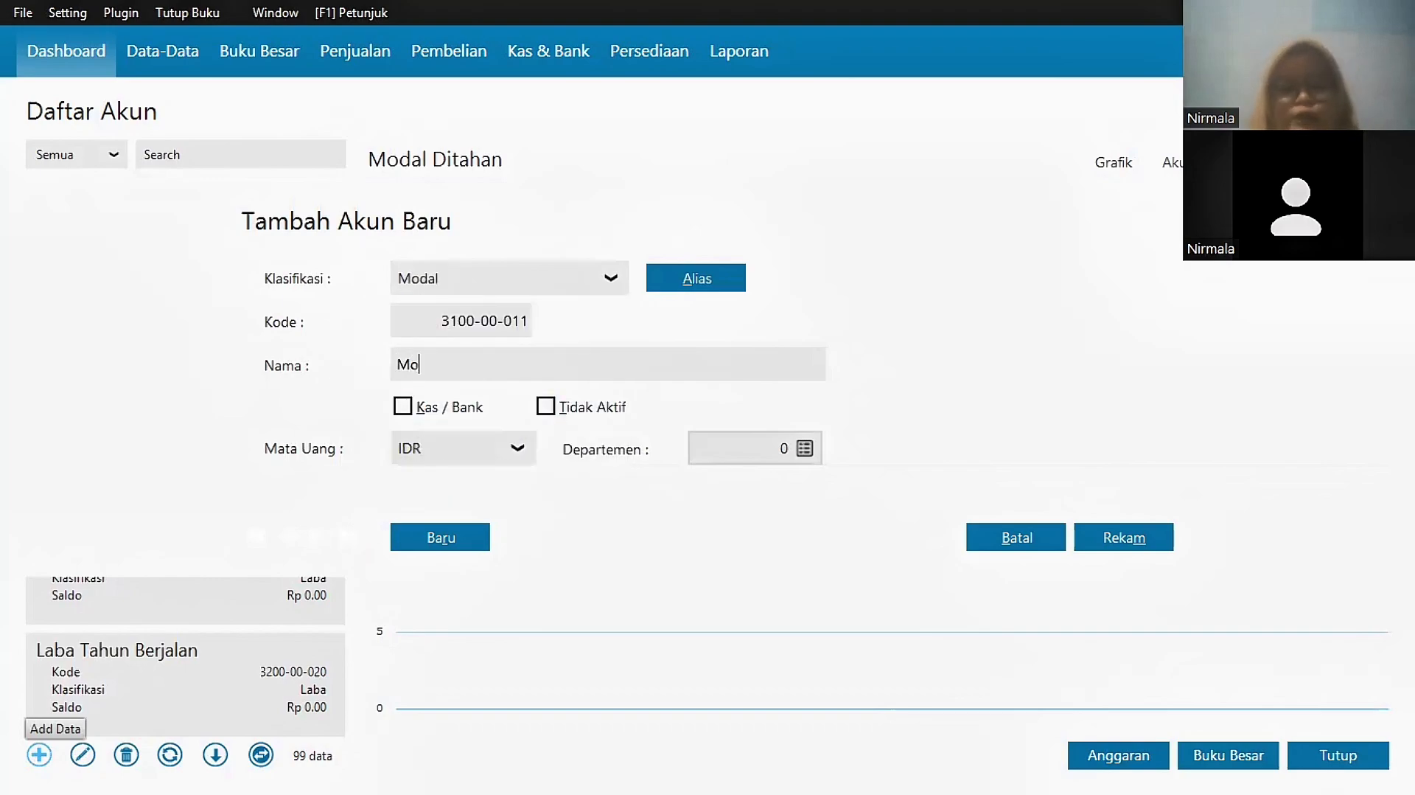
{"action": "type", "text": "dal Ditahan"}
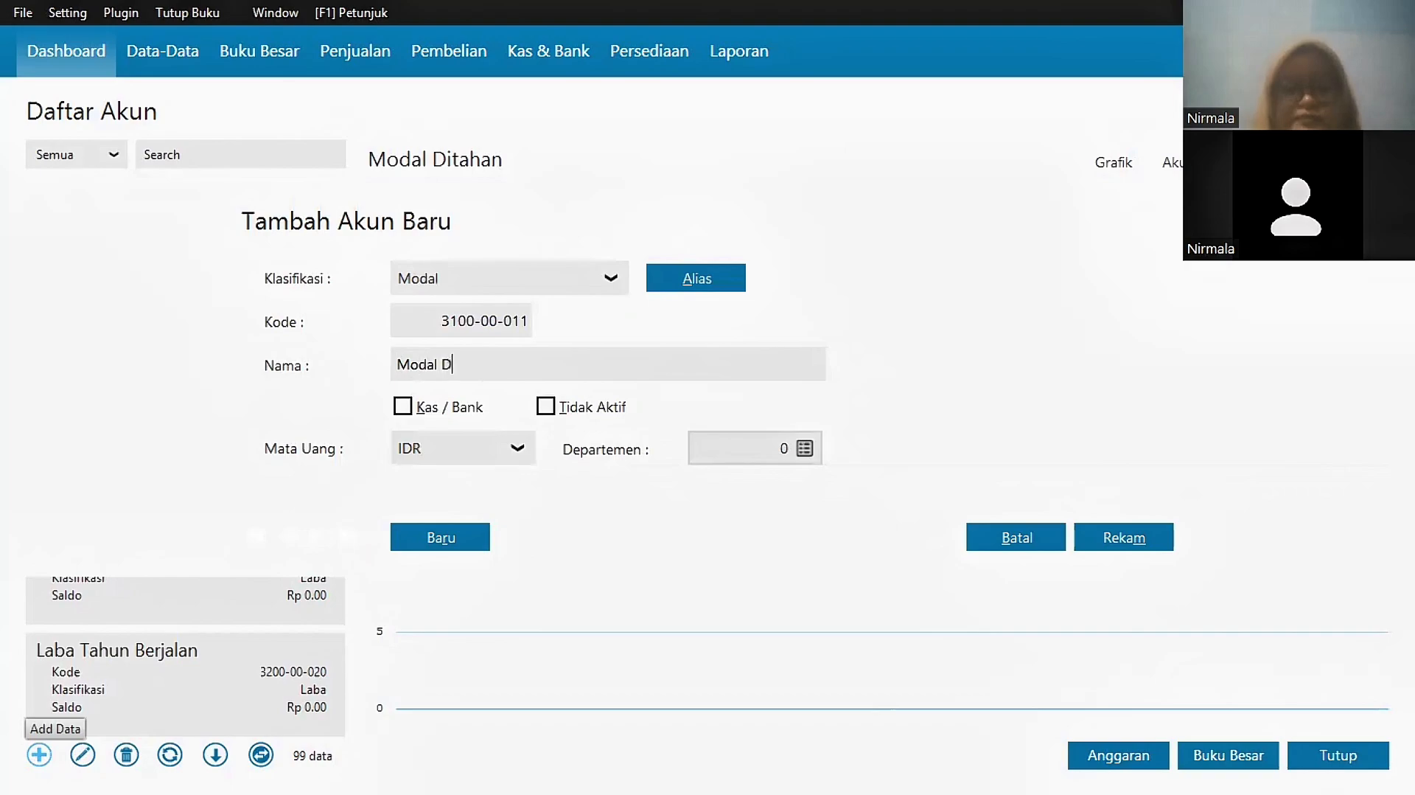
{"action": "left_click", "coordinate": [1123, 542]}
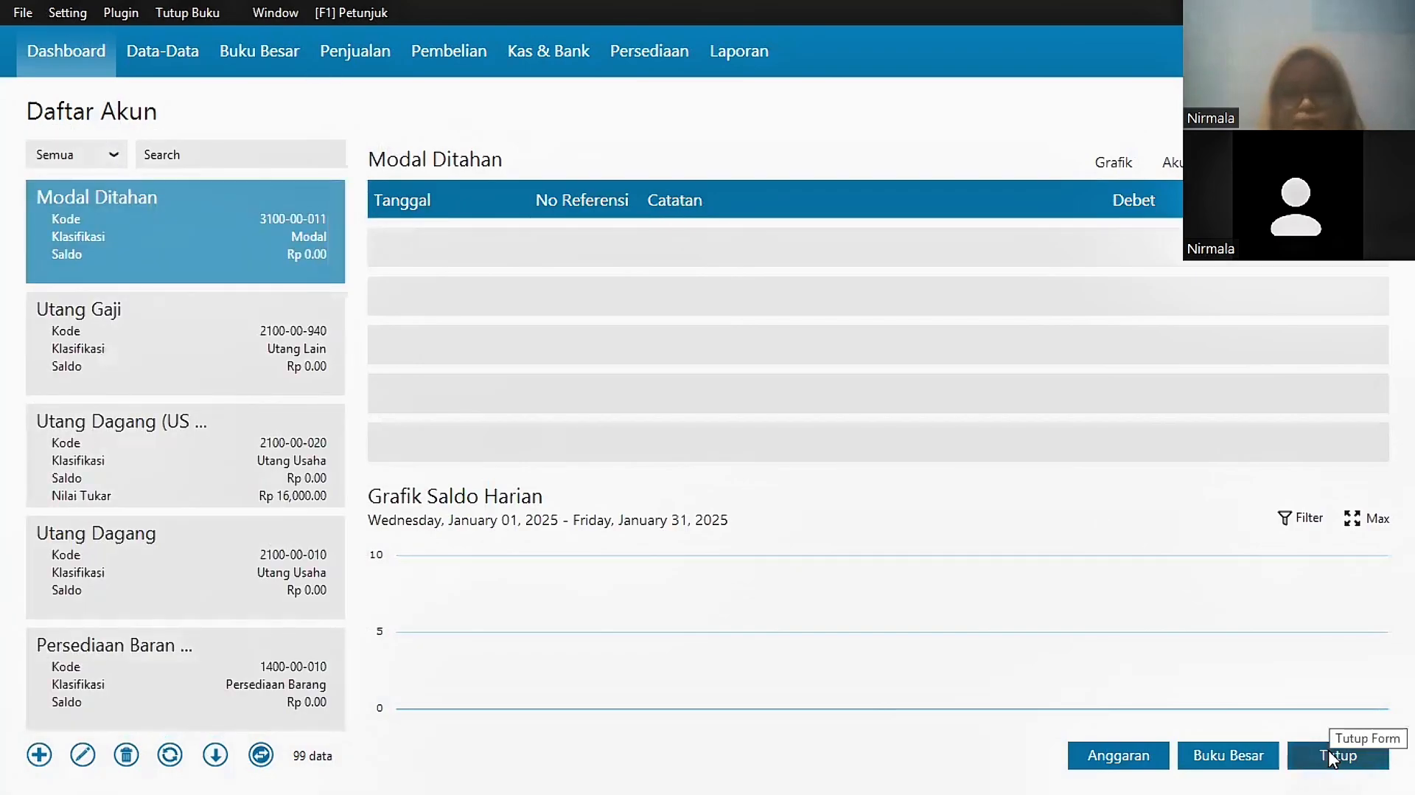
{"action": "left_click", "coordinate": [1328, 749]}
Step: Enter opening balances Kas 3,500,000, Bank 25,500,000, then 5,700,000 and 21,000,000
{"action": "left_click", "coordinate": [72, 12]}
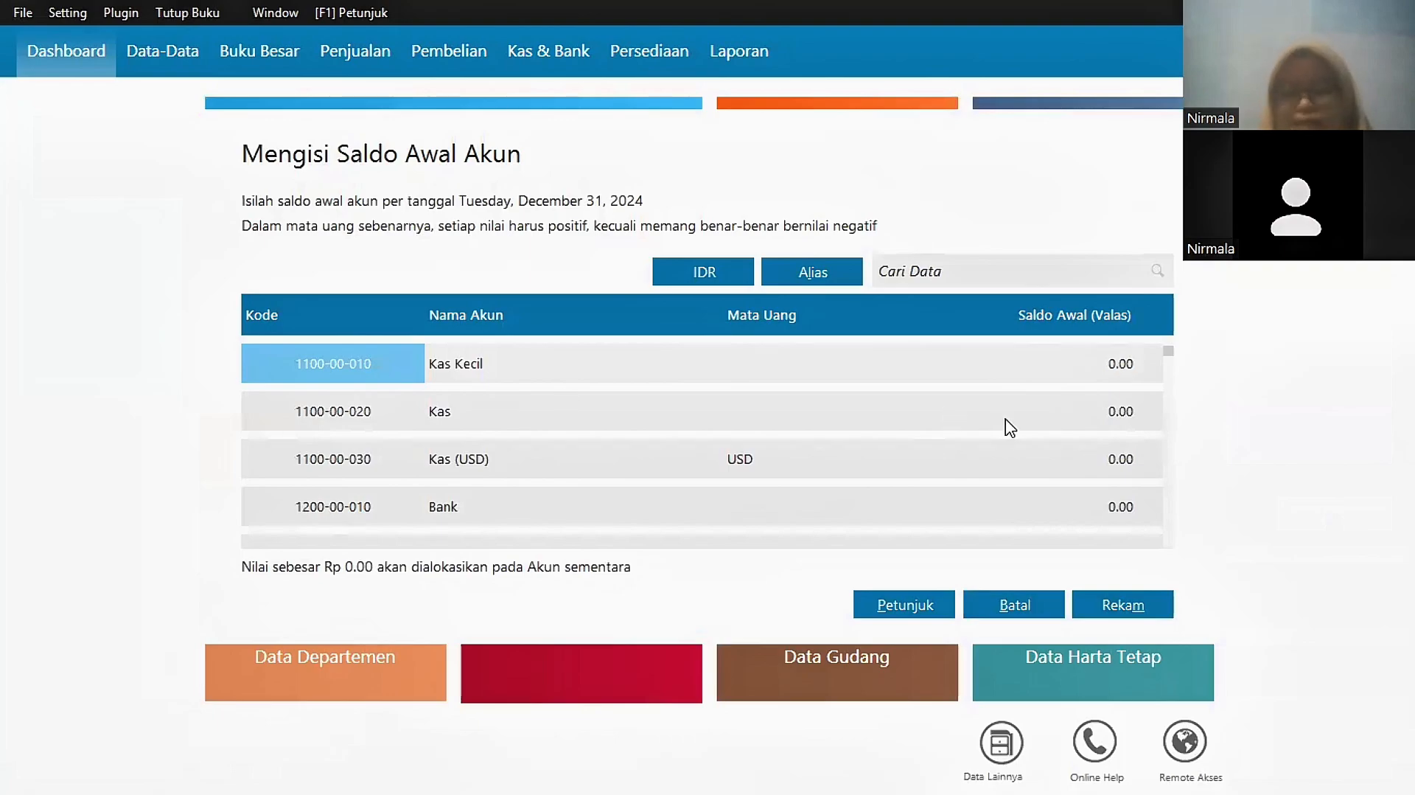
{"action": "double_click", "coordinate": [1105, 411]}
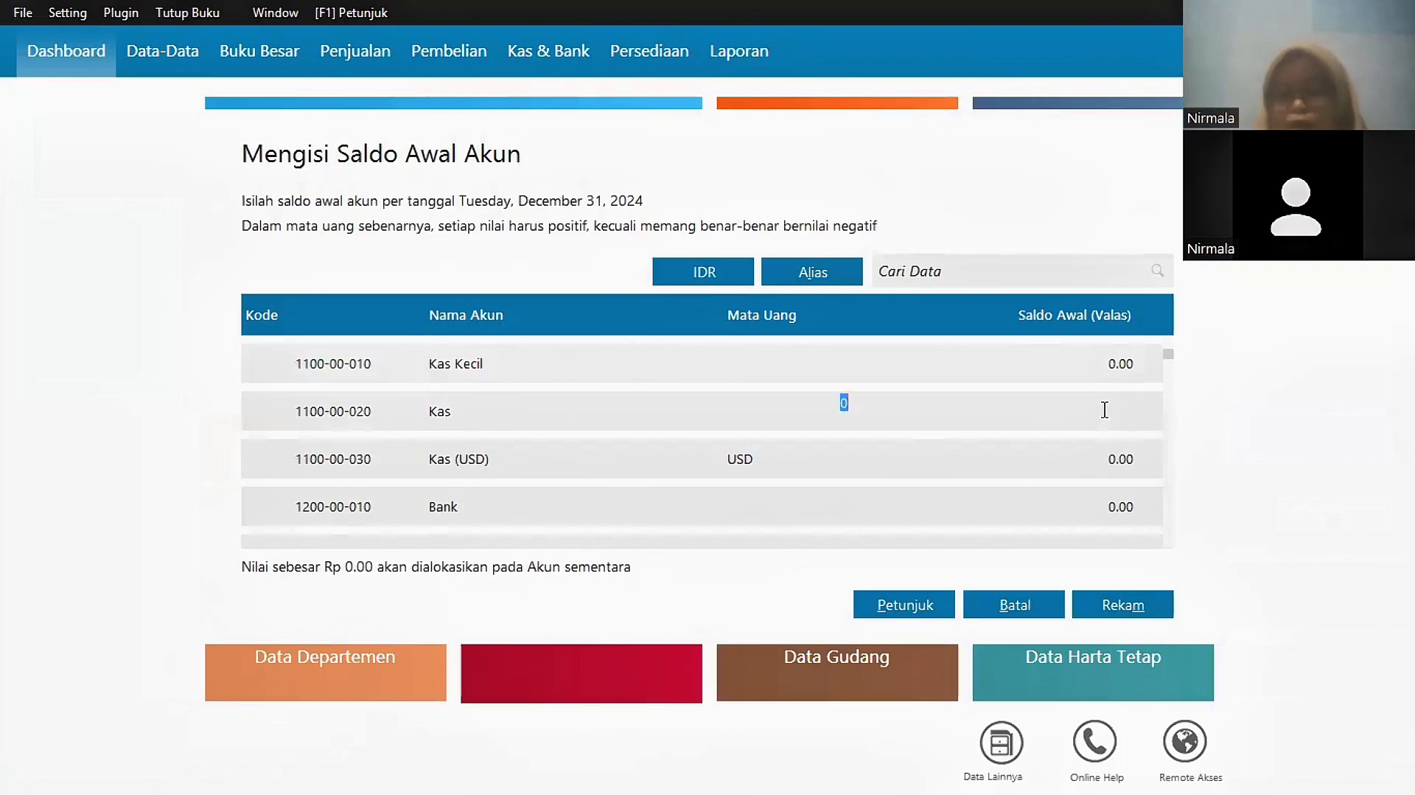
{"action": "type", "text": "3"}
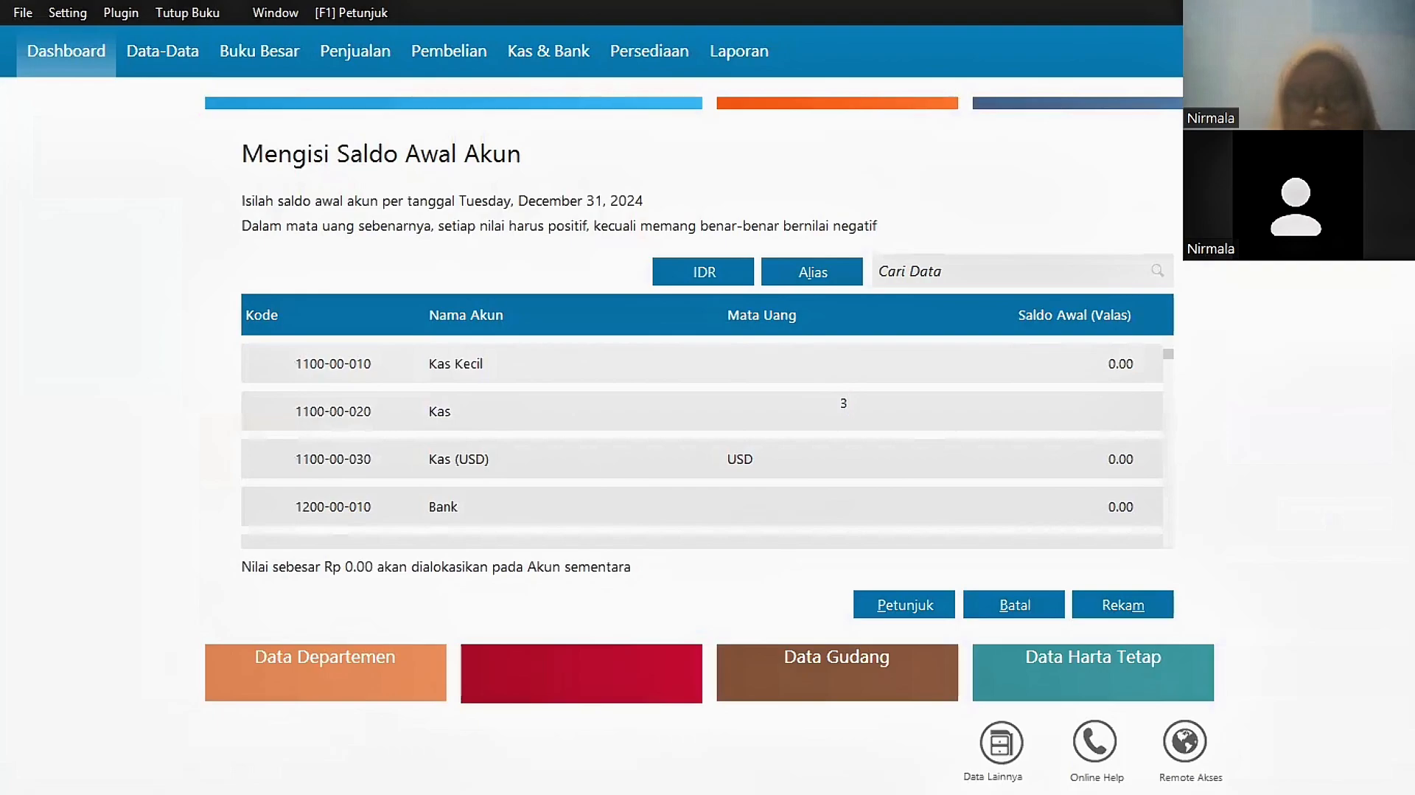
{"action": "type", "text": ",500,000"}
{"action": "left_click", "coordinate": [1052, 522]}
{"action": "type", "text": "255"}
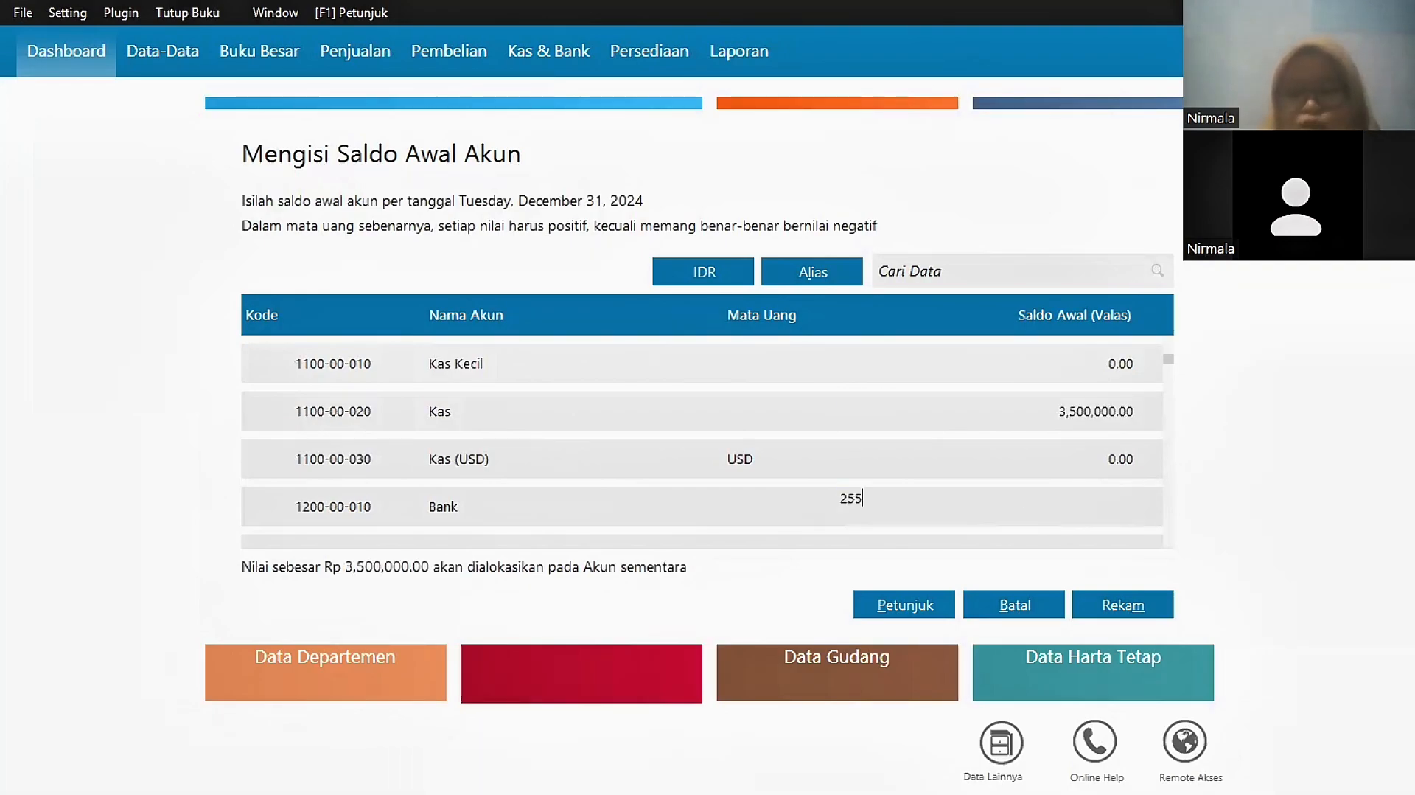
{"action": "type", "text": "00000"}
{"action": "scroll", "coordinate": [1110, 458], "scroll_direction": "down", "scroll_amount": 2}
{"action": "scroll", "coordinate": [1110, 458], "scroll_direction": "up", "scroll_amount": 1}
{"action": "scroll", "coordinate": [1110, 457], "scroll_direction": "down", "scroll_amount": 1}
{"action": "type", "text": "5700000"}
{"action": "scroll", "coordinate": [1097, 456], "scroll_direction": "down", "scroll_amount": 6}
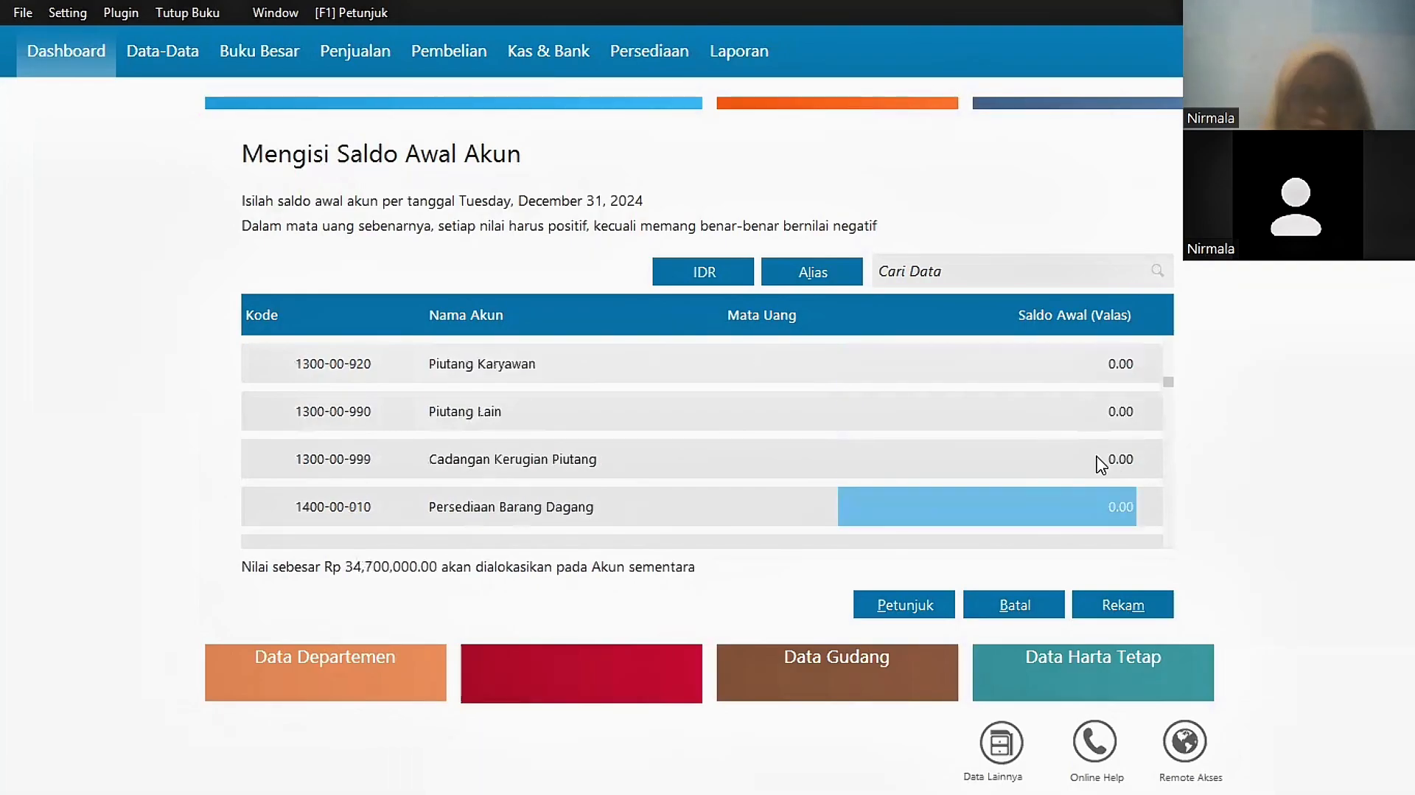
{"action": "type", "text": "21000000"}
Step: Enter balances 2,300,000, 125,000,000, vehicle depreciation -12,500,000, and Utang Dagang 10,225,000
{"action": "scroll", "coordinate": [1074, 516], "scroll_direction": "down", "scroll_amount": 12}
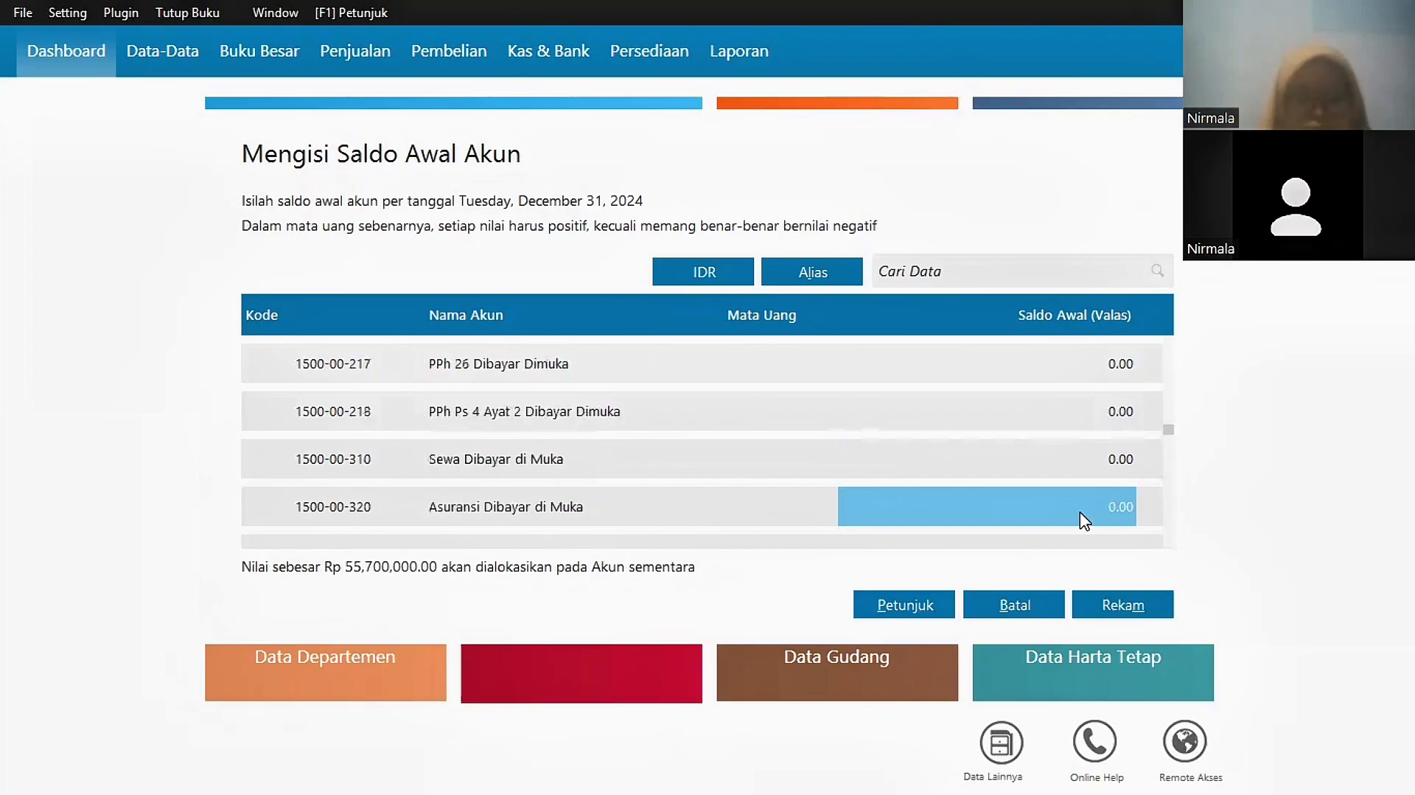
{"action": "type", "text": "2300000"}
{"action": "scroll", "coordinate": [1061, 553], "scroll_direction": "down", "scroll_amount": 6}
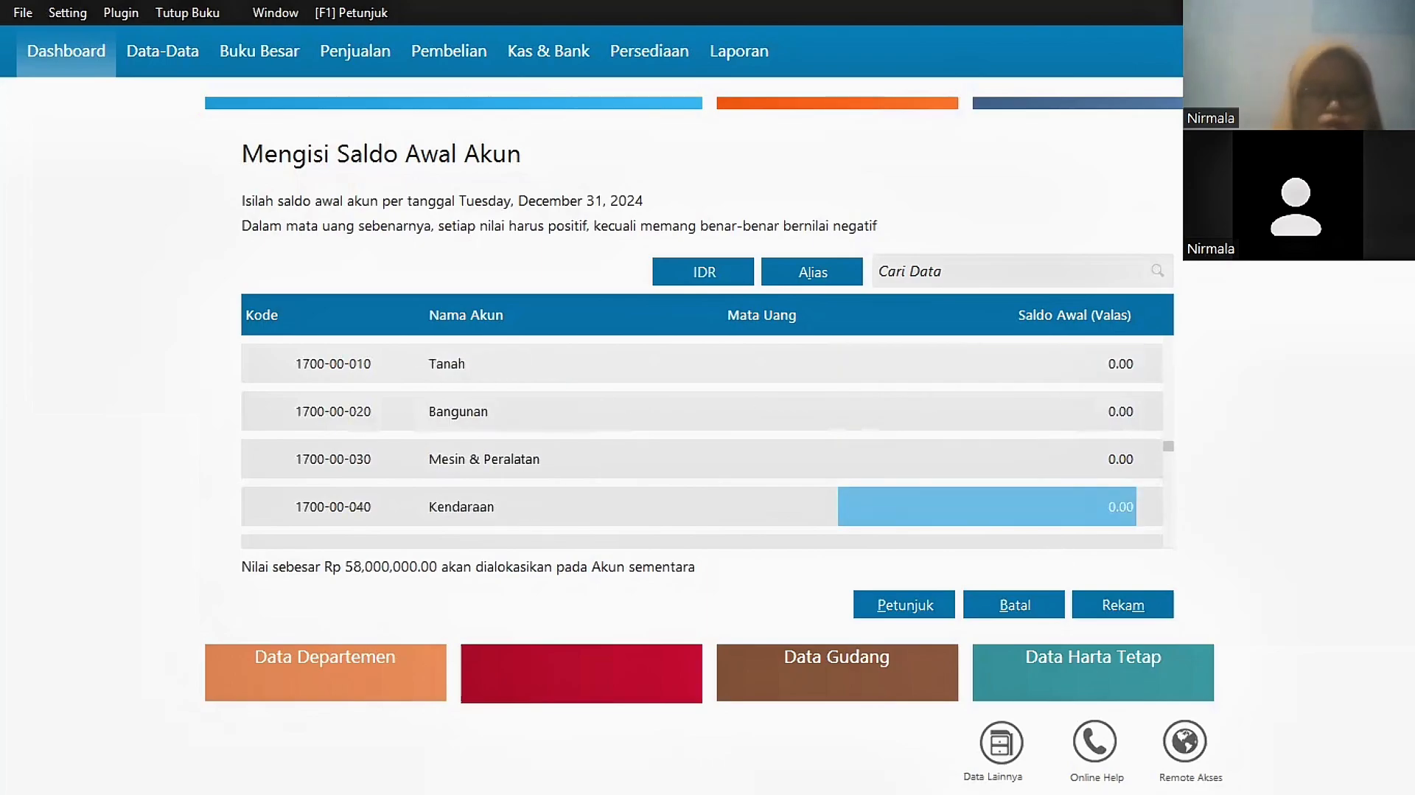
{"action": "type", "text": "125000000"}
{"action": "scroll", "coordinate": [1099, 462], "scroll_direction": "down", "scroll_amount": 4}
{"action": "type", "text": "-12,50"}
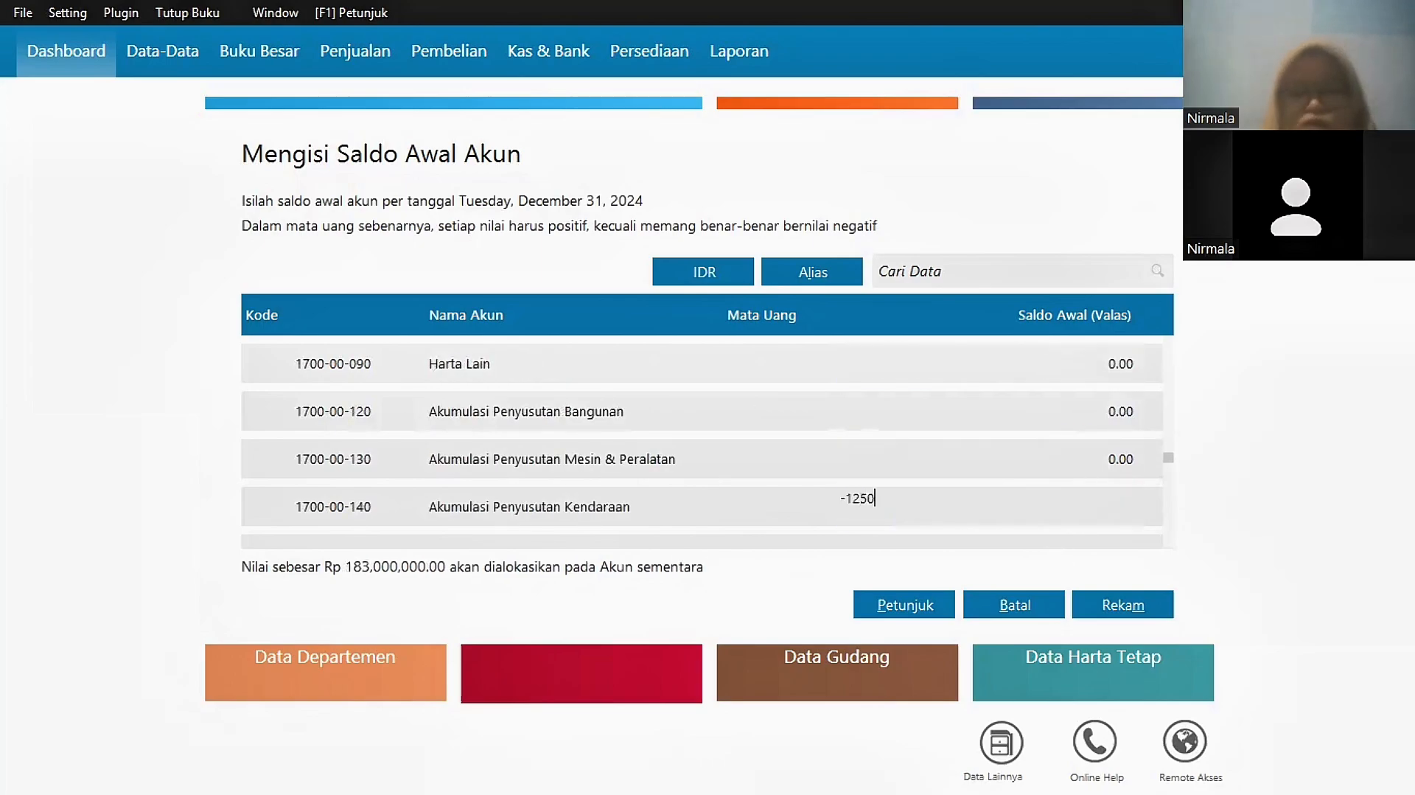
{"action": "type", "text": "0,000"}
{"action": "scroll", "coordinate": [1058, 451], "scroll_direction": "down", "scroll_amount": 2}
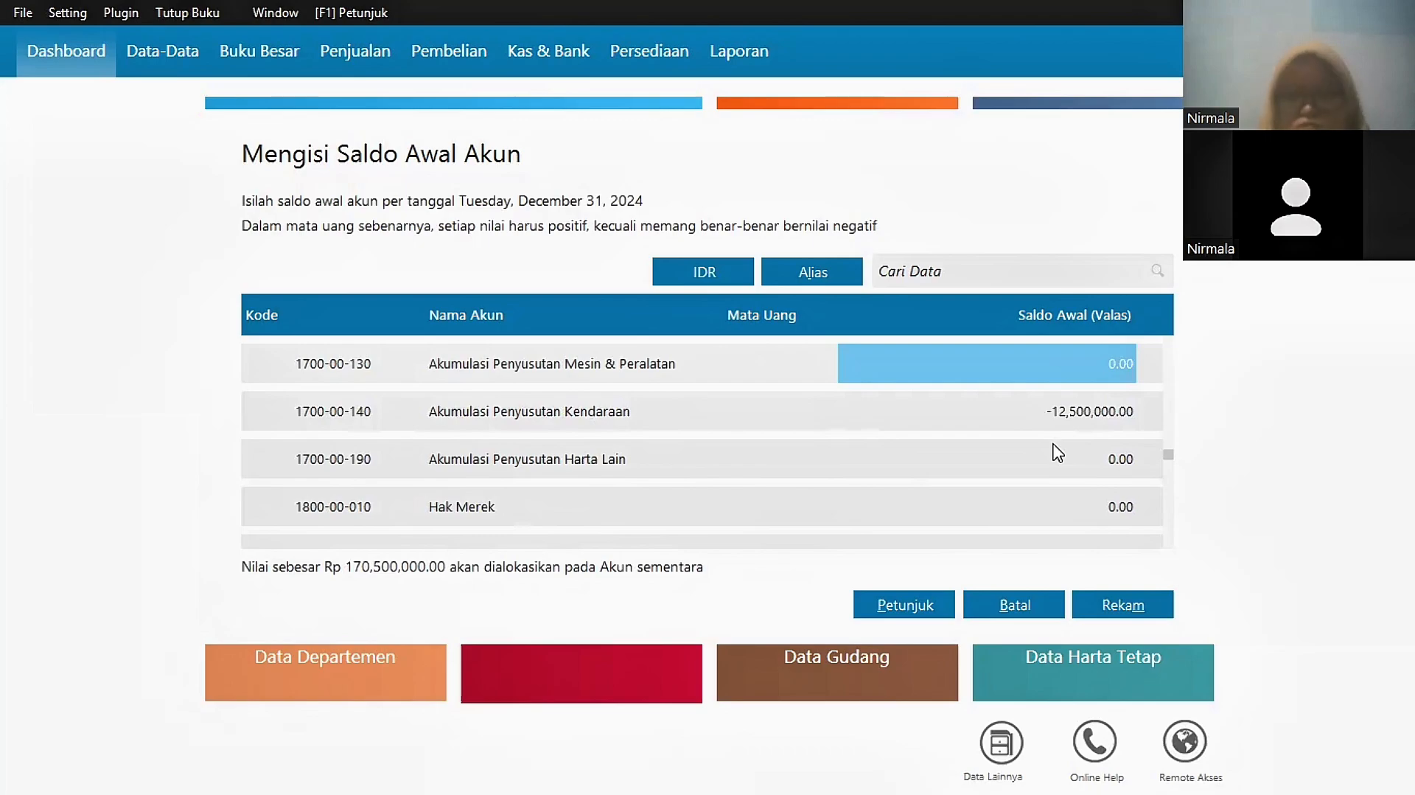
{"action": "scroll", "coordinate": [1054, 451], "scroll_direction": "down", "scroll_amount": 6}
{"action": "type", "text": "10225000"}
Step: Enter Utang Bank 81,375,000, Modal Disetor 50,000,000 and a further 25,000,000 balance
{"action": "scroll", "coordinate": [998, 521], "scroll_direction": "down", "scroll_amount": 10}
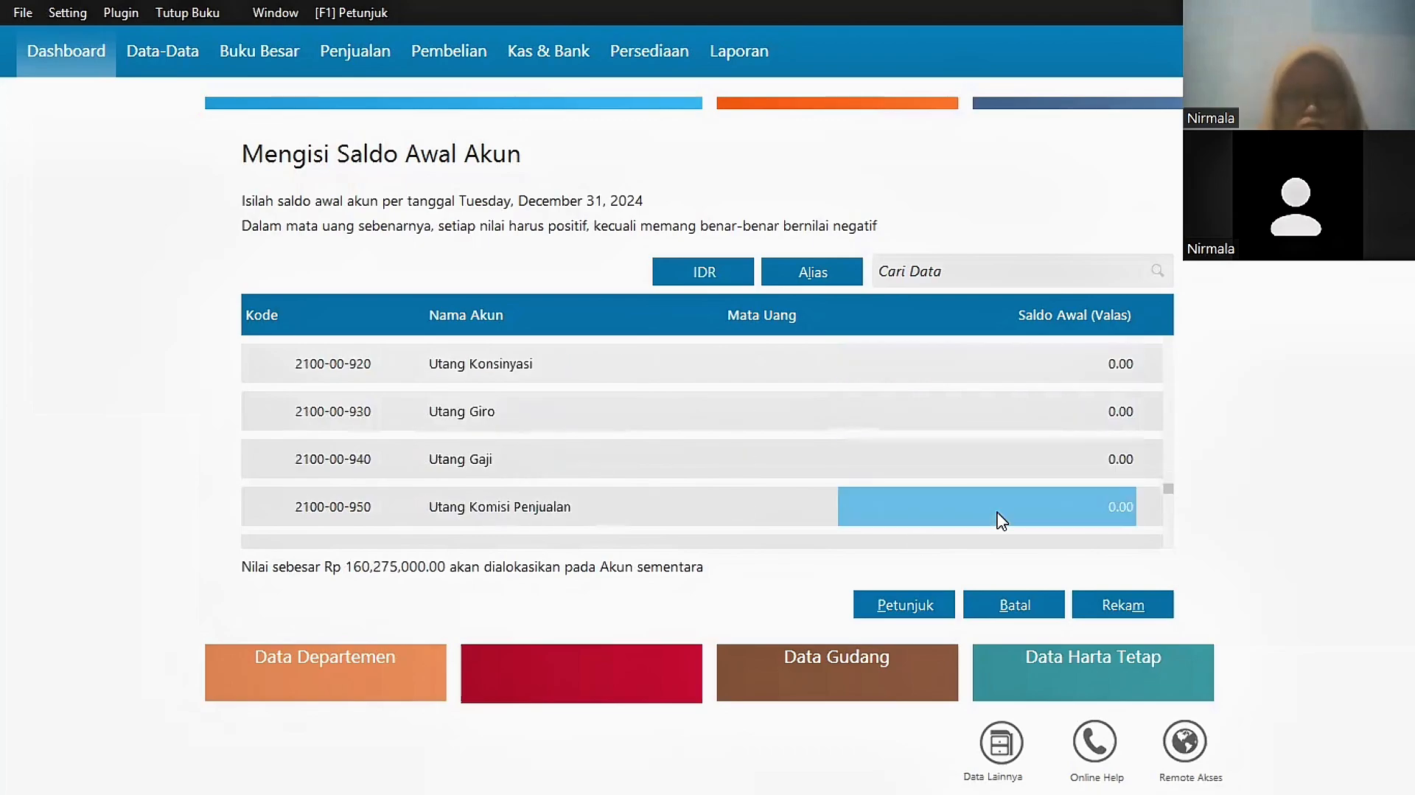
{"action": "scroll", "coordinate": [1032, 520], "scroll_direction": "down", "scroll_amount": 9}
{"action": "type", "text": "81375"}
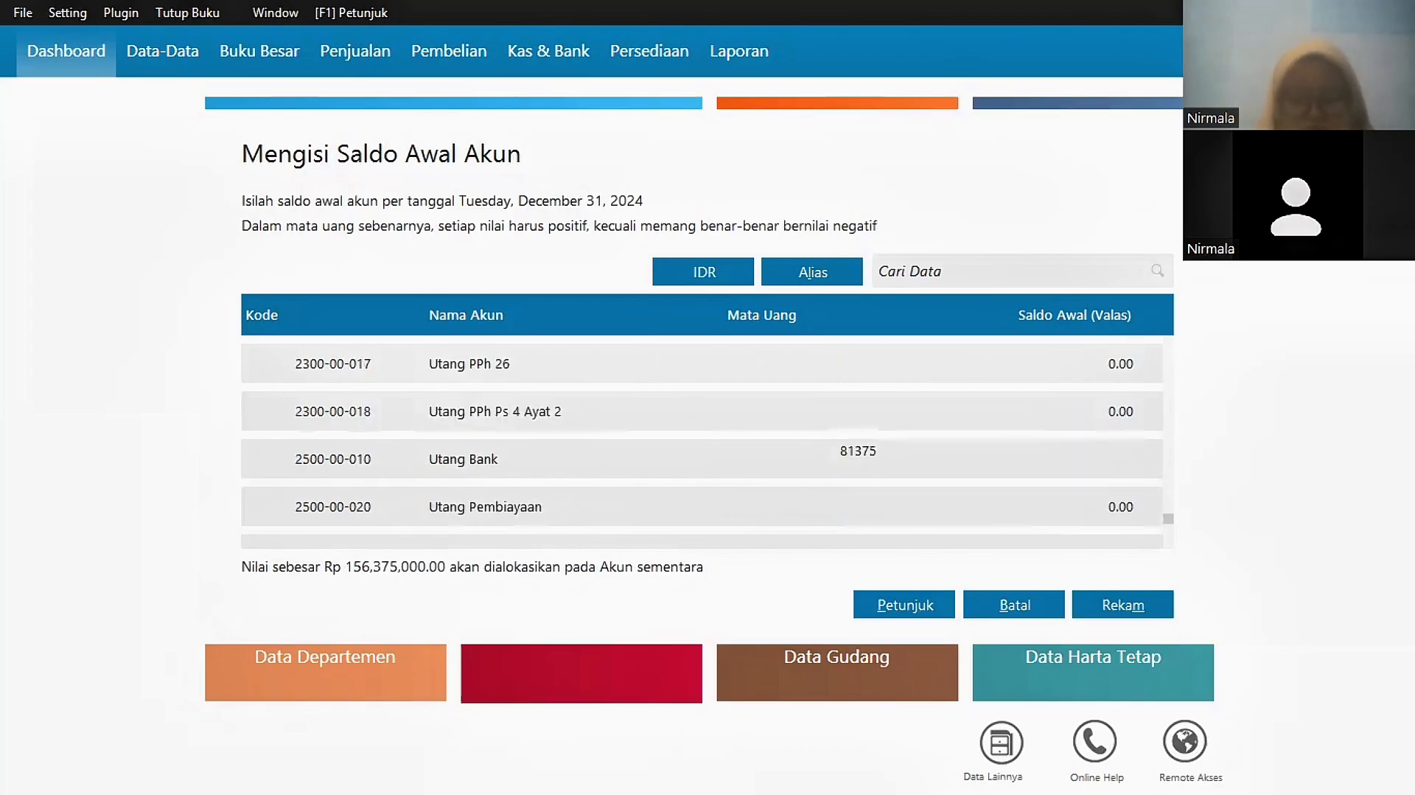
{"action": "type", "text": "000"}
{"action": "key", "text": "Return"}
{"action": "key", "text": "Return"}
{"action": "type", "text": "50000000"}
{"action": "key", "text": "Return"}
{"action": "type", "text": "2"}
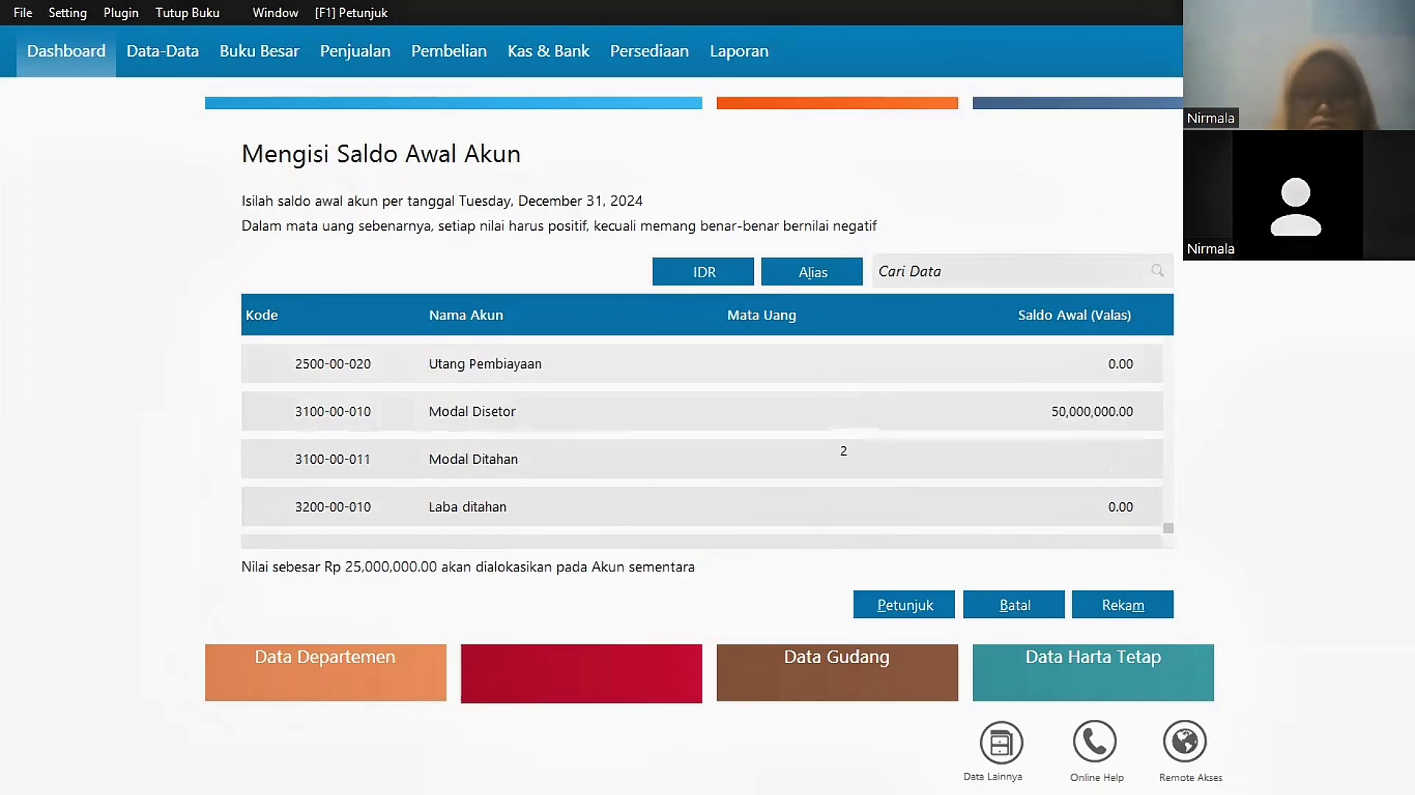
{"action": "type", "text": "5,000,000"}
{"action": "key", "text": "Return"}
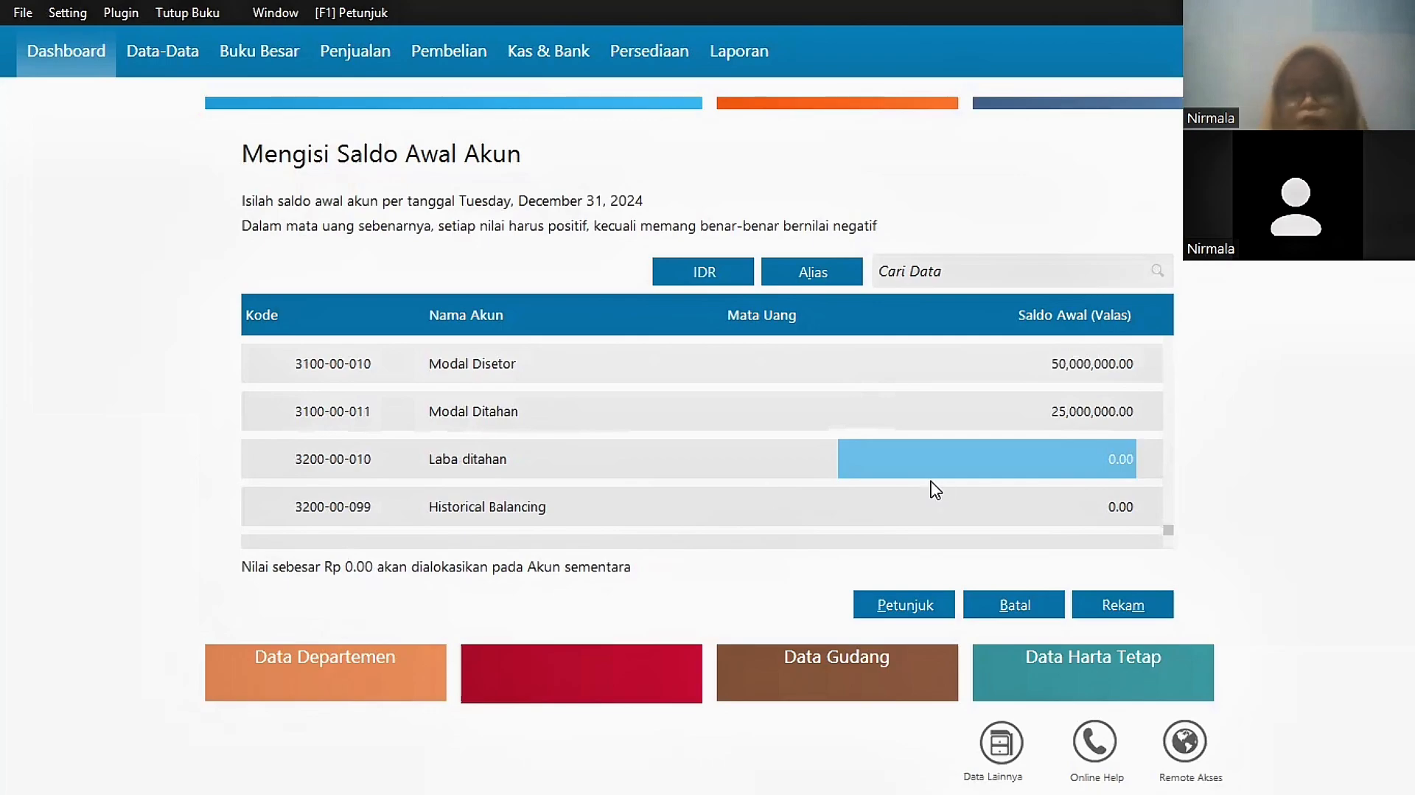
Step: Save the opening balances and add customer PT. YESS despite its incomplete tax number
{"action": "left_click", "coordinate": [1126, 608]}
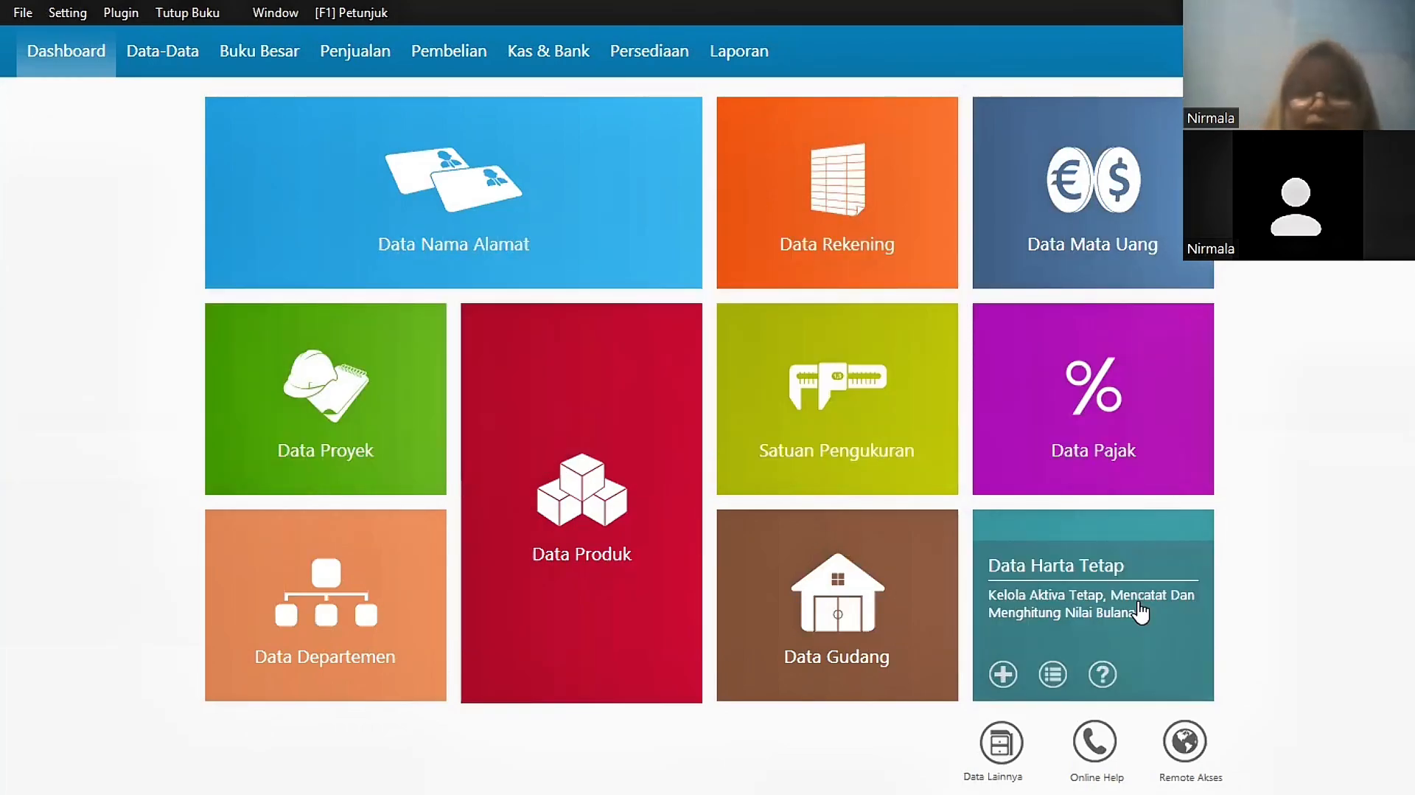
{"action": "mouse_move", "coordinate": [286, 256]}
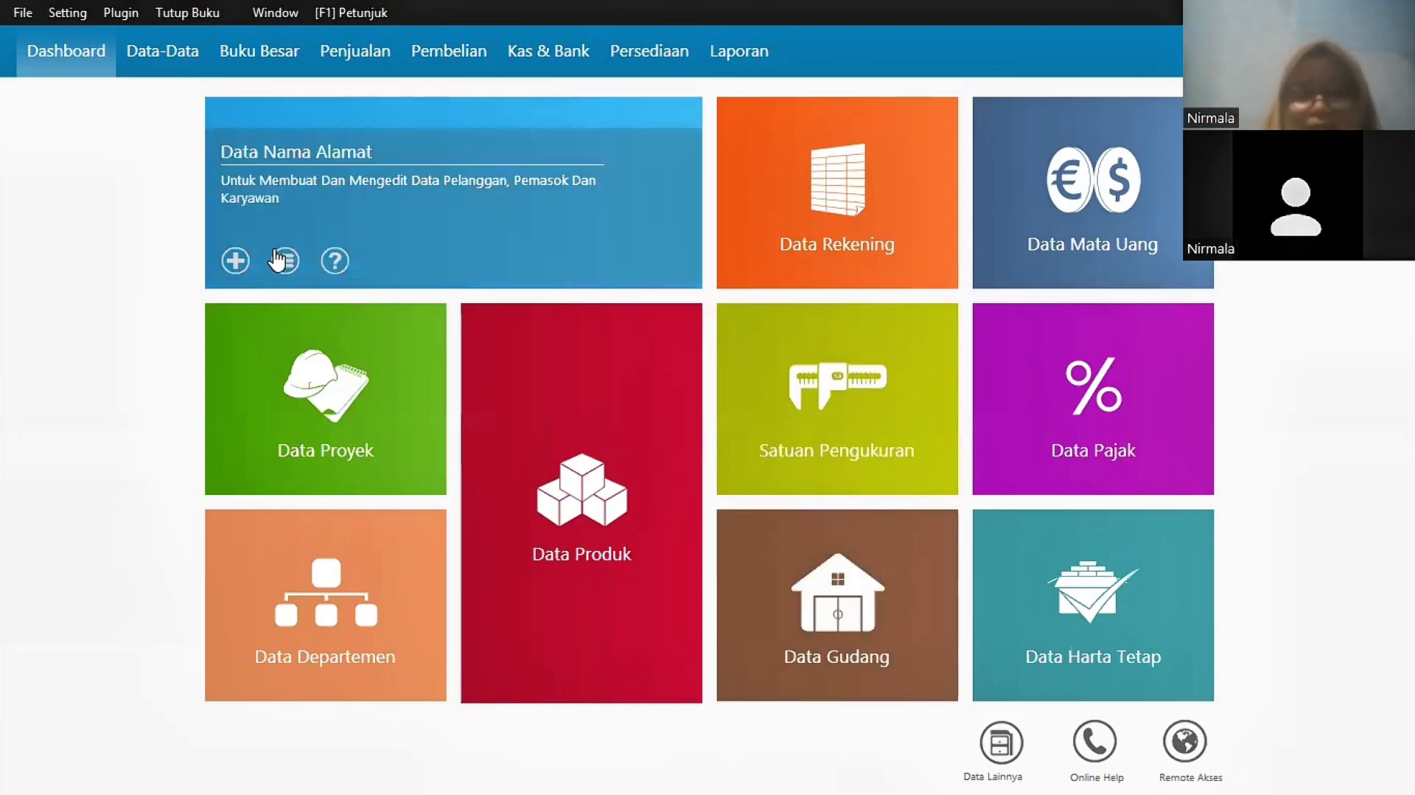
{"action": "left_click", "coordinate": [478, 194]}
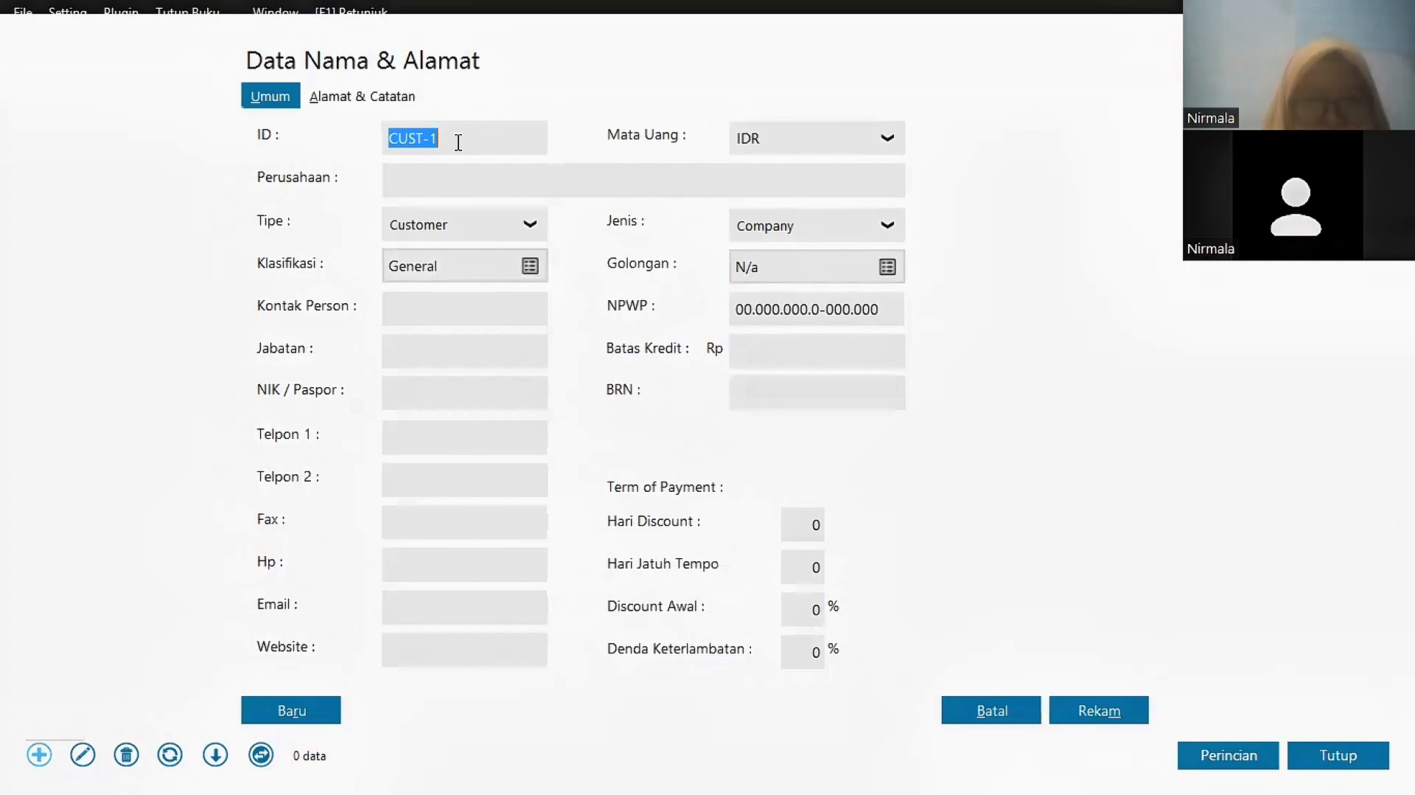
{"action": "key", "text": "Tab"}
{"action": "type", "text": "PT. YESS"}
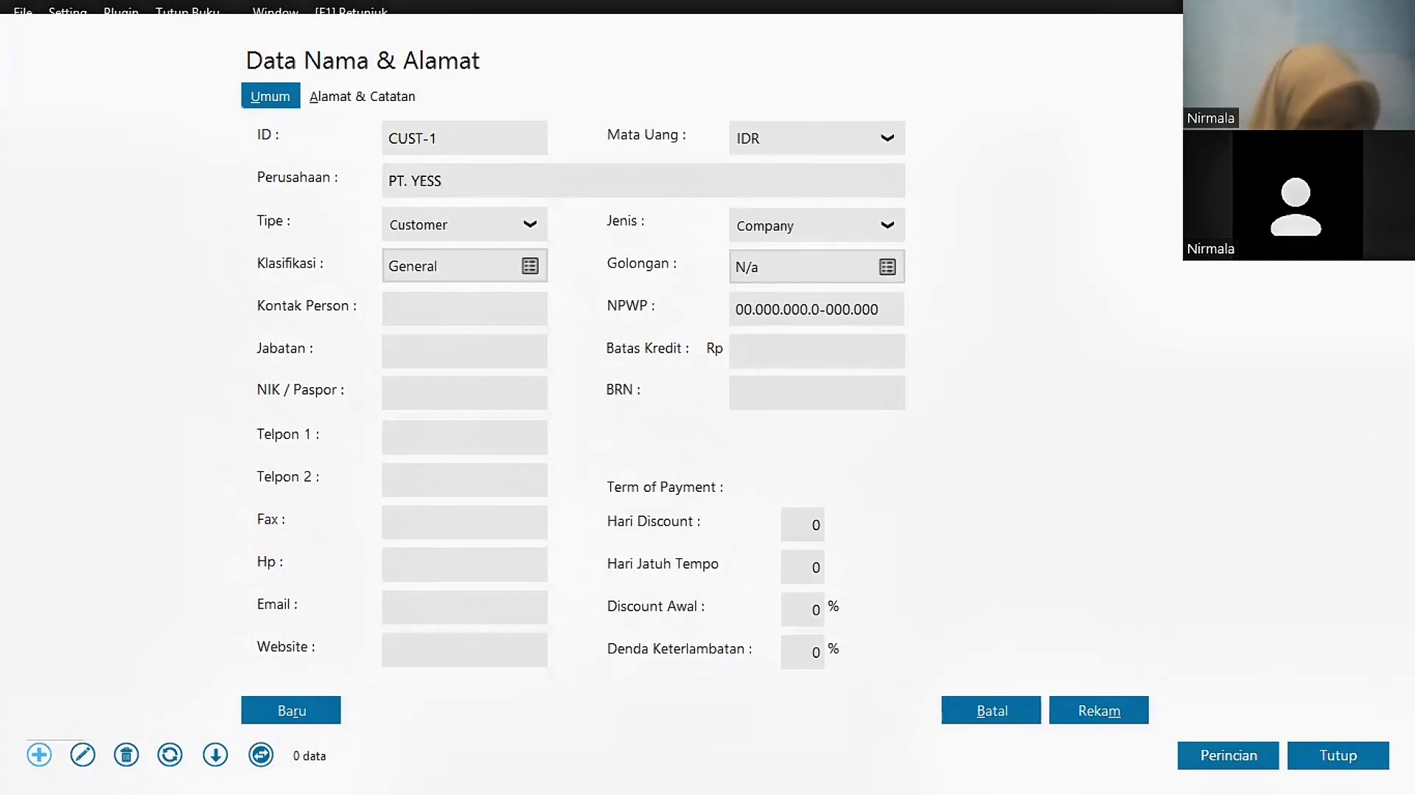
{"action": "left_click", "coordinate": [1100, 711]}
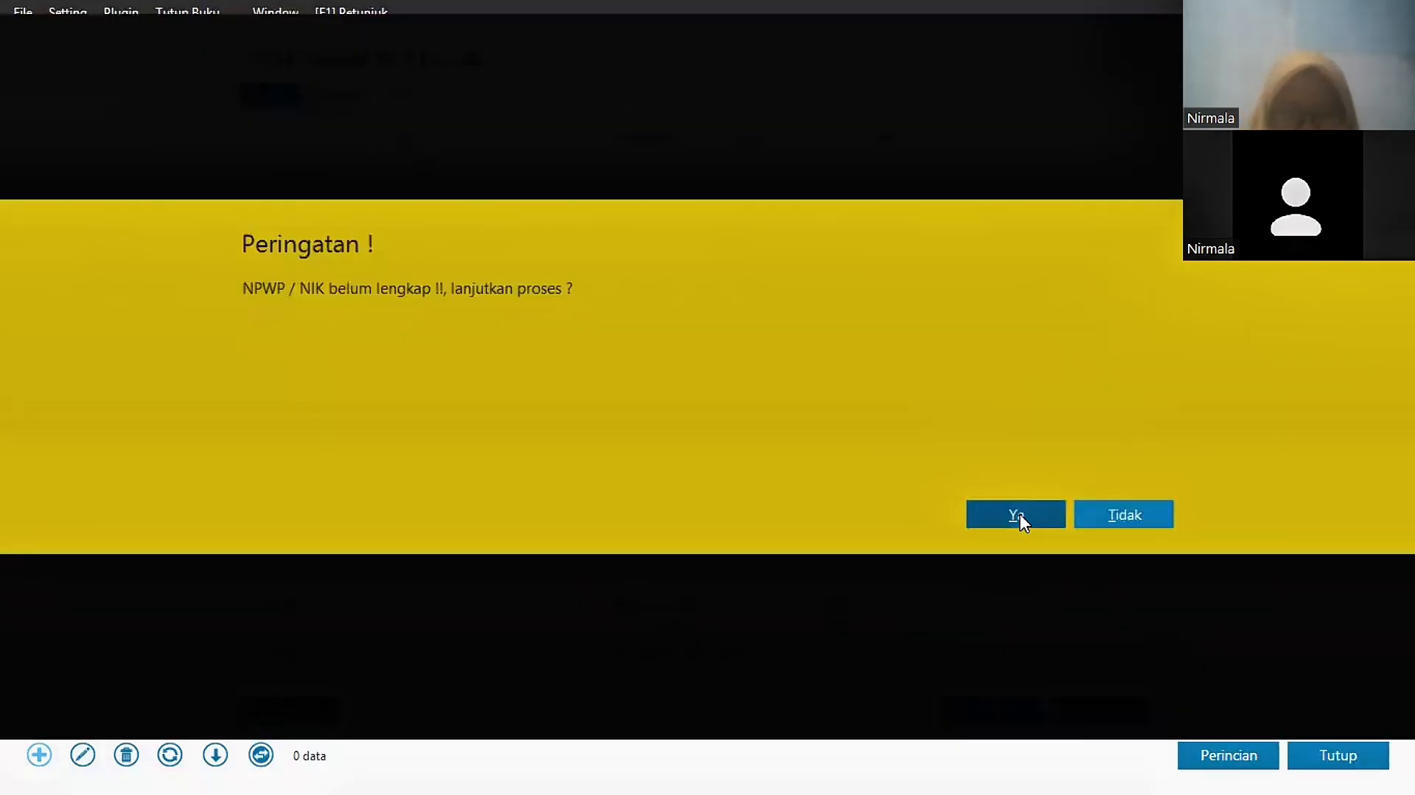
{"action": "left_click", "coordinate": [1016, 515]}
Step: Add customers PT. Duta Indah and UD. Sumber
{"action": "left_click", "coordinate": [464, 178]}
{"action": "type", "text": "P"}
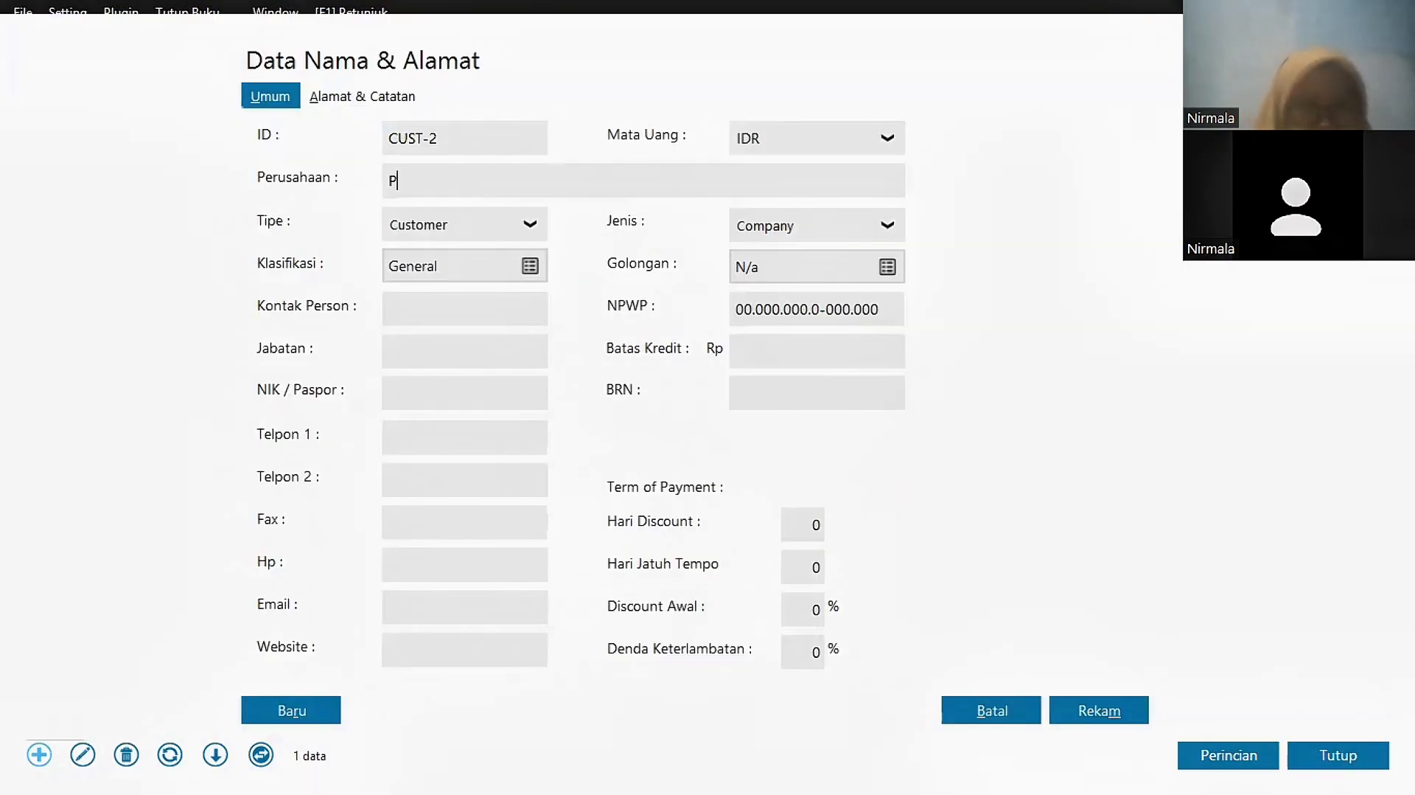
{"action": "type", "text": "T. Duta Indah"}
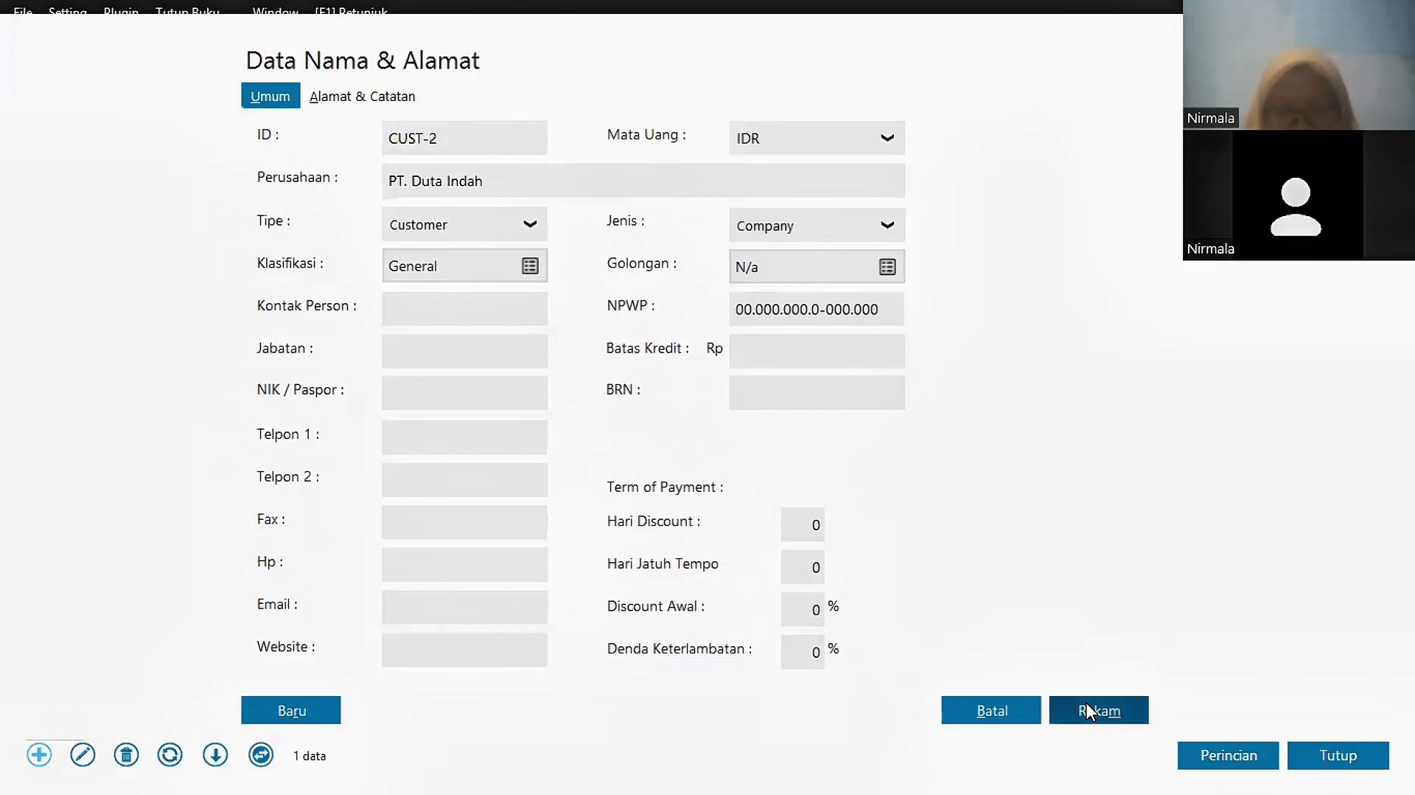
{"action": "left_click", "coordinate": [1095, 710]}
{"action": "left_click", "coordinate": [446, 190]}
{"action": "type", "text": "UD. Sumber"}
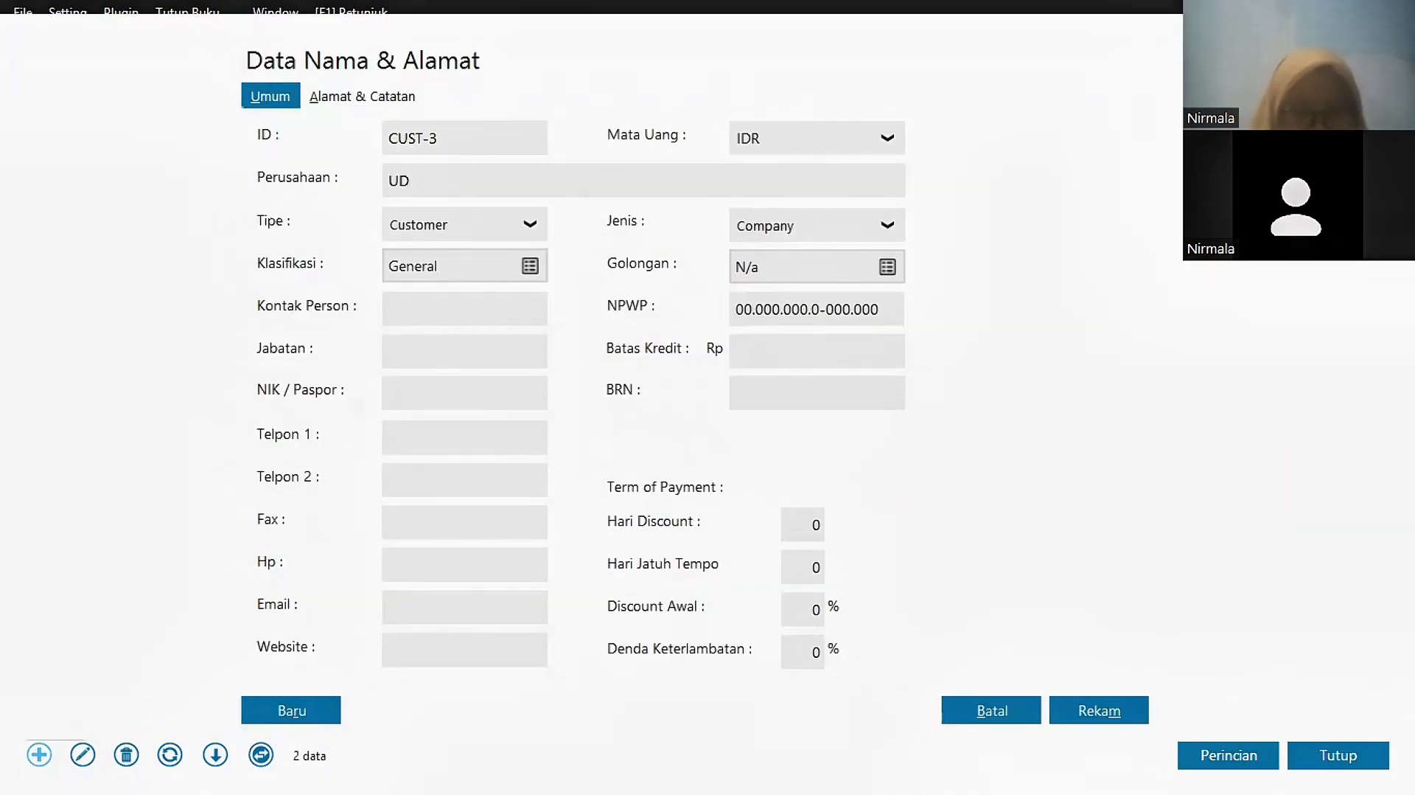
{"action": "left_click", "coordinate": [1090, 710]}
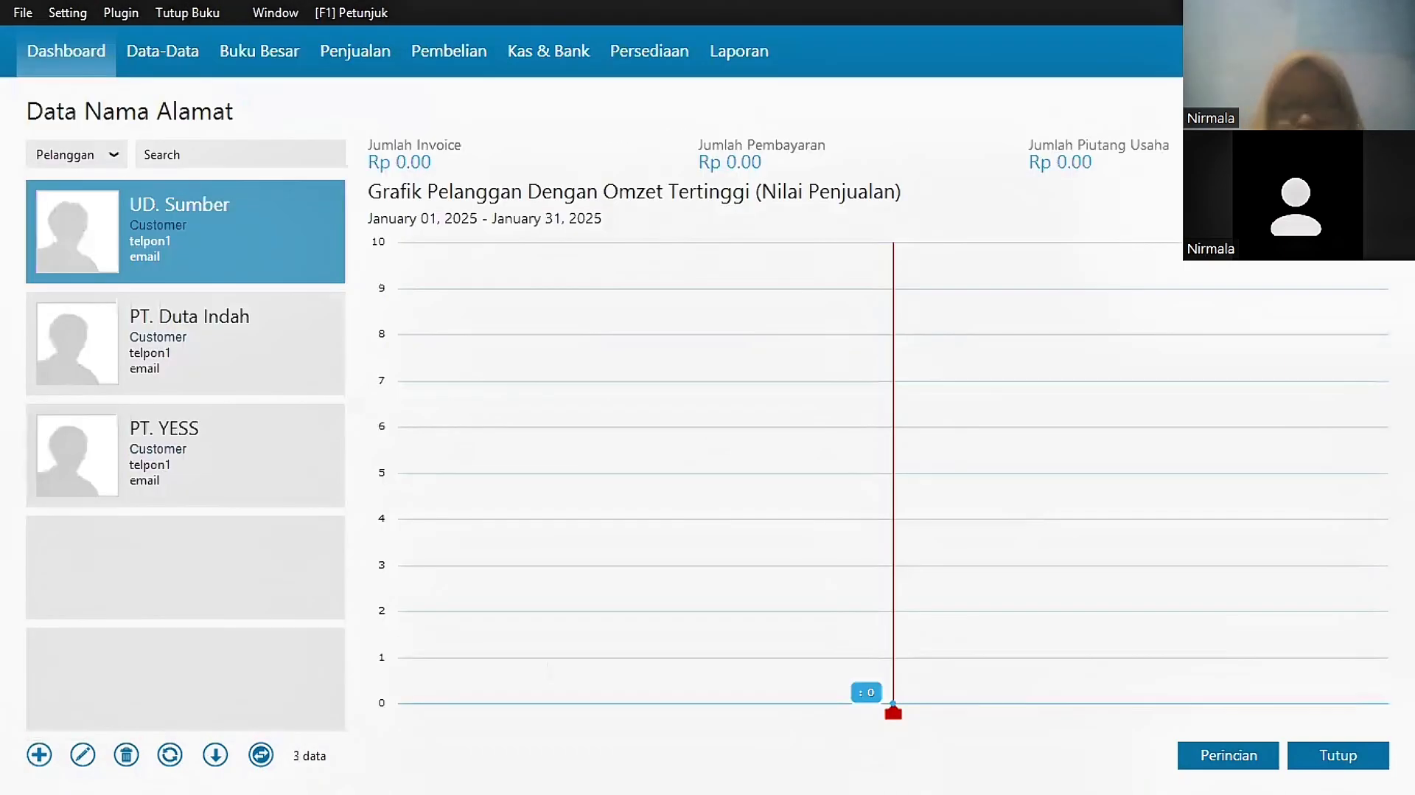
Step: Record PT. YESS's opening receivable Inv-01 of Rp 1,750,000 dated December 30
{"action": "left_click", "coordinate": [1351, 764]}
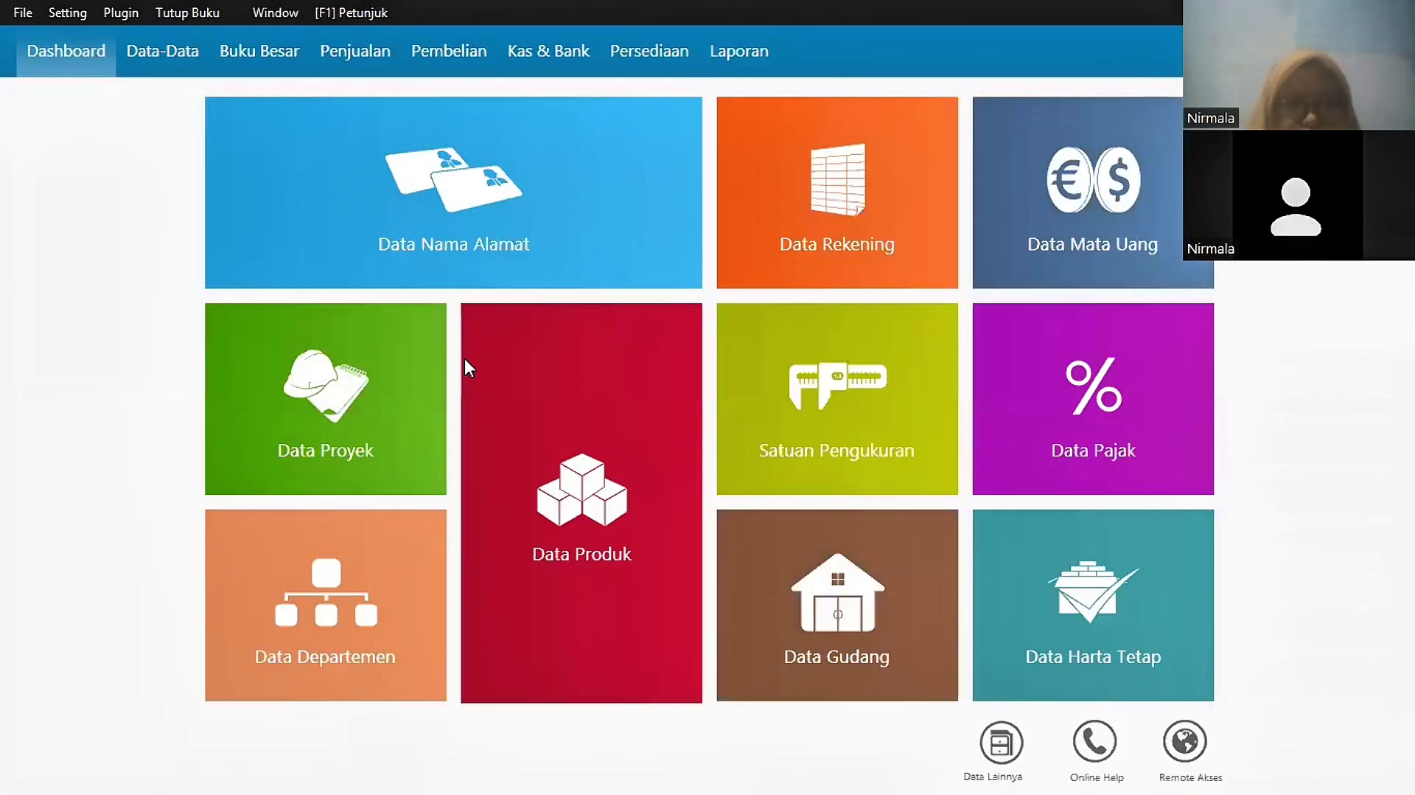
{"action": "left_click", "coordinate": [75, 13]}
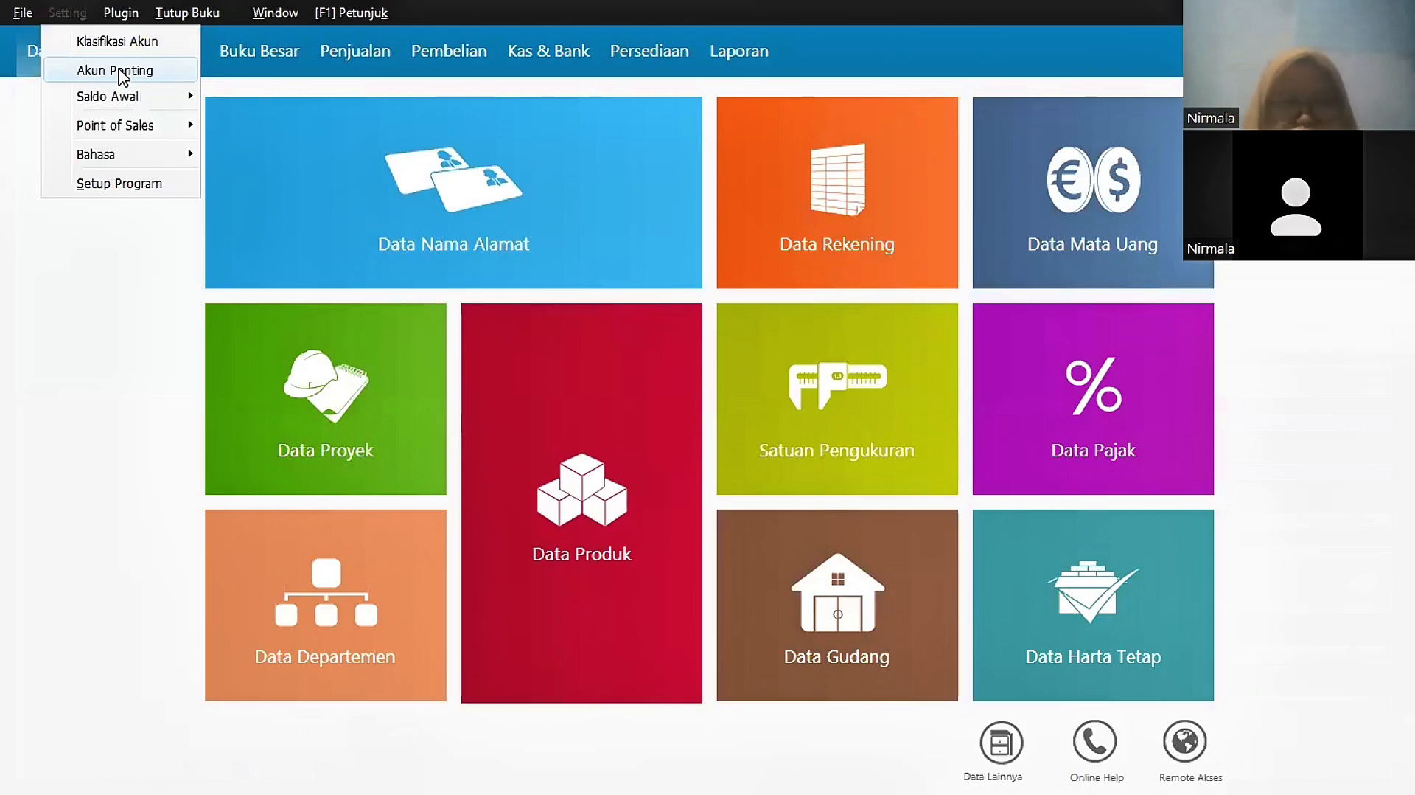
{"action": "left_click", "coordinate": [120, 71]}
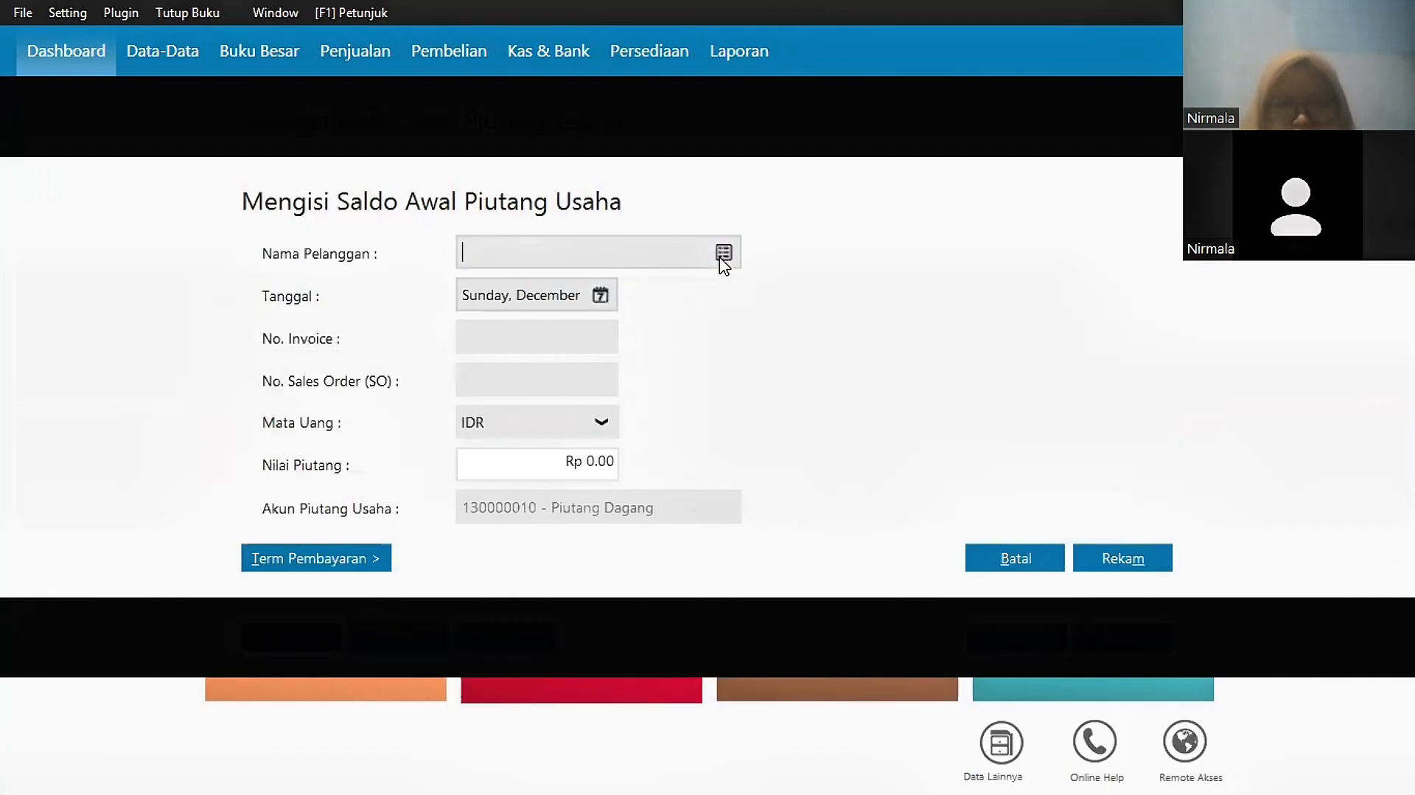
{"action": "left_click", "coordinate": [726, 251]}
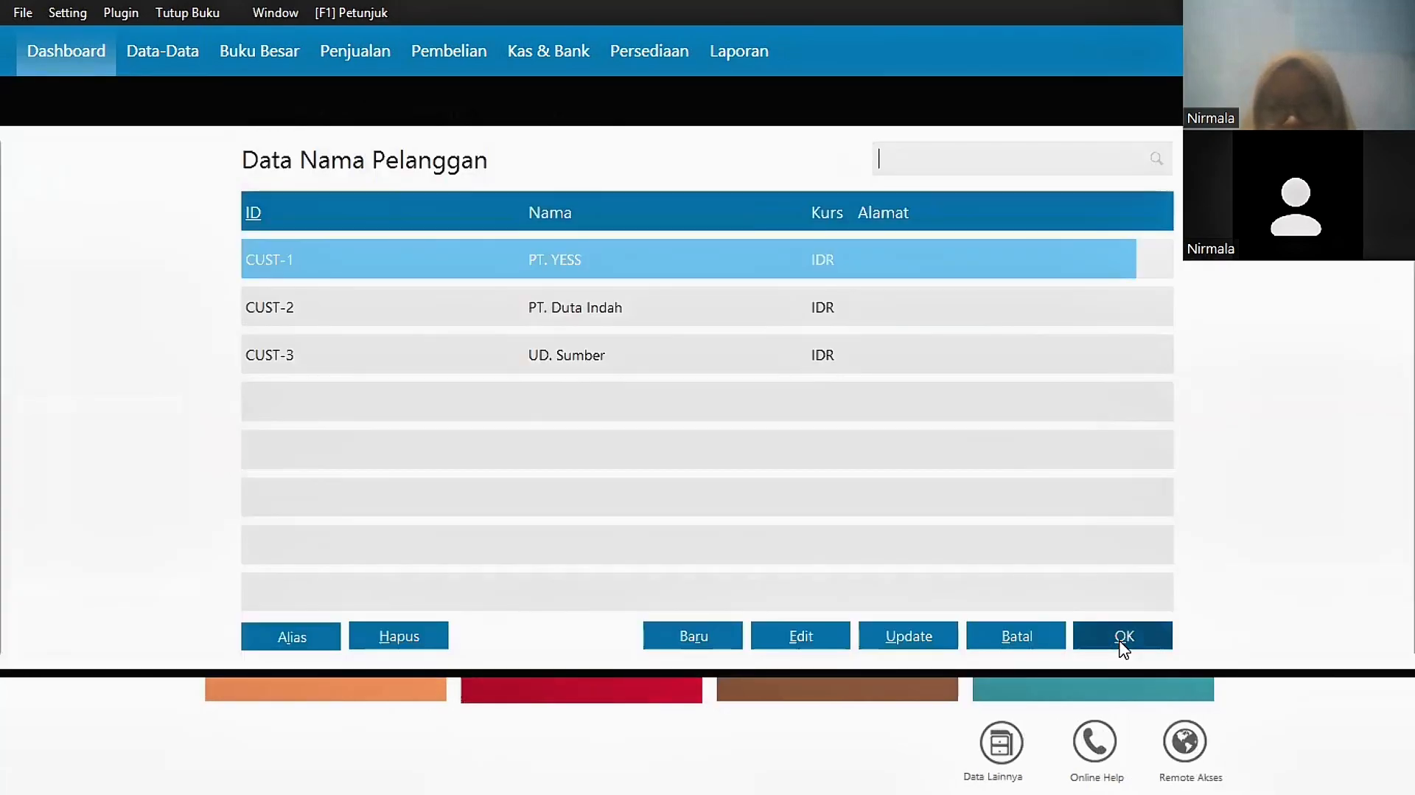
{"action": "left_click", "coordinate": [1122, 647]}
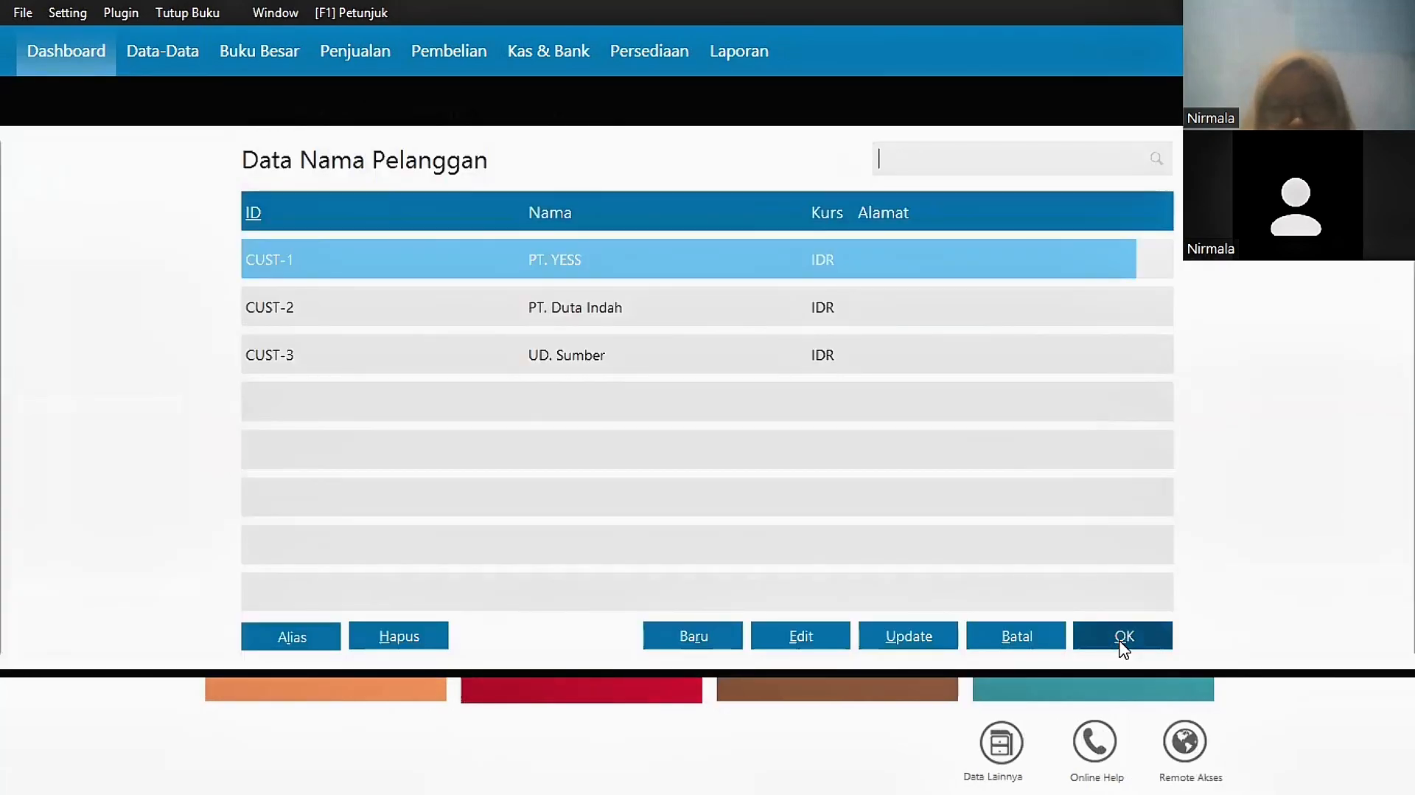
{"action": "key", "text": "Tab"}
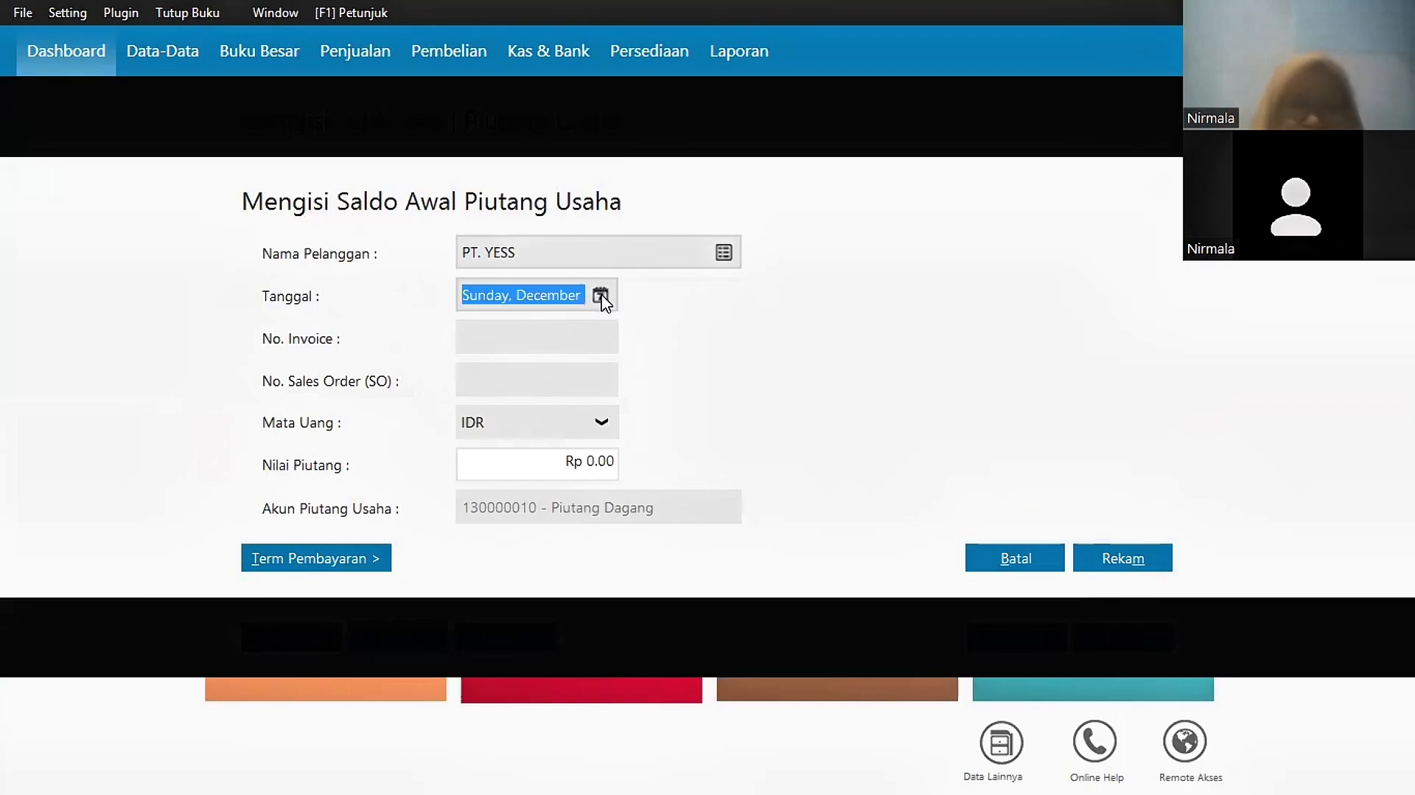
{"action": "left_click", "coordinate": [601, 295]}
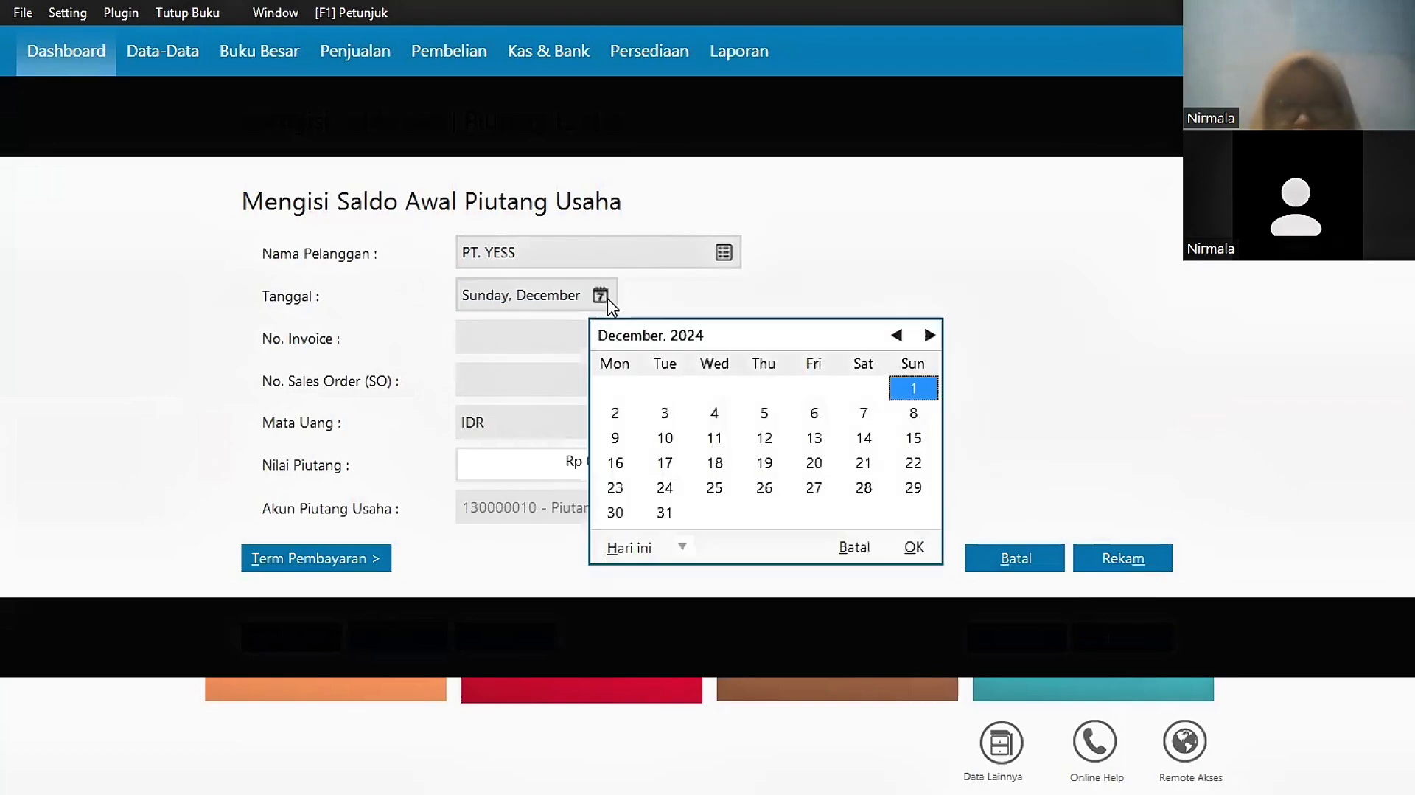
{"action": "left_click", "coordinate": [616, 514]}
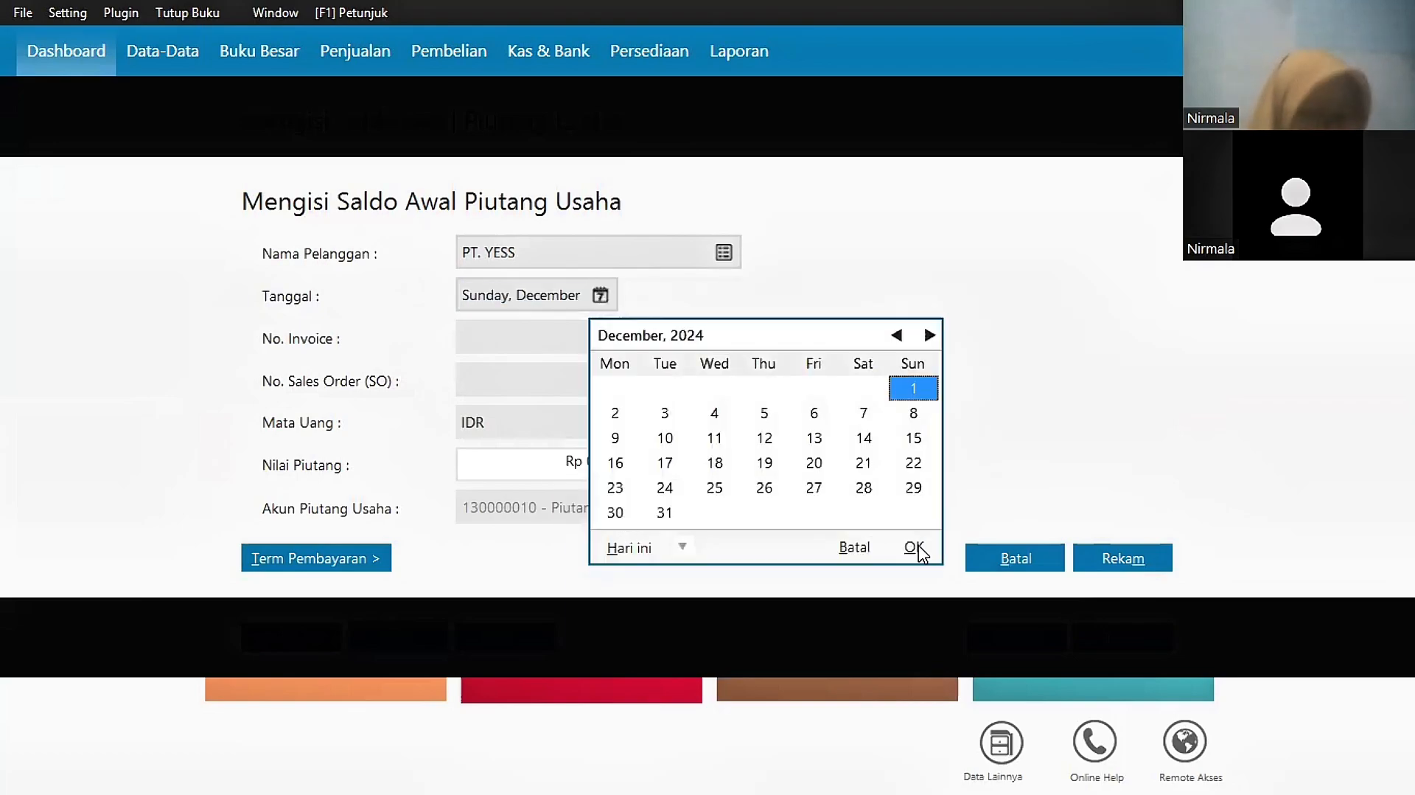
{"action": "left_click", "coordinate": [504, 333]}
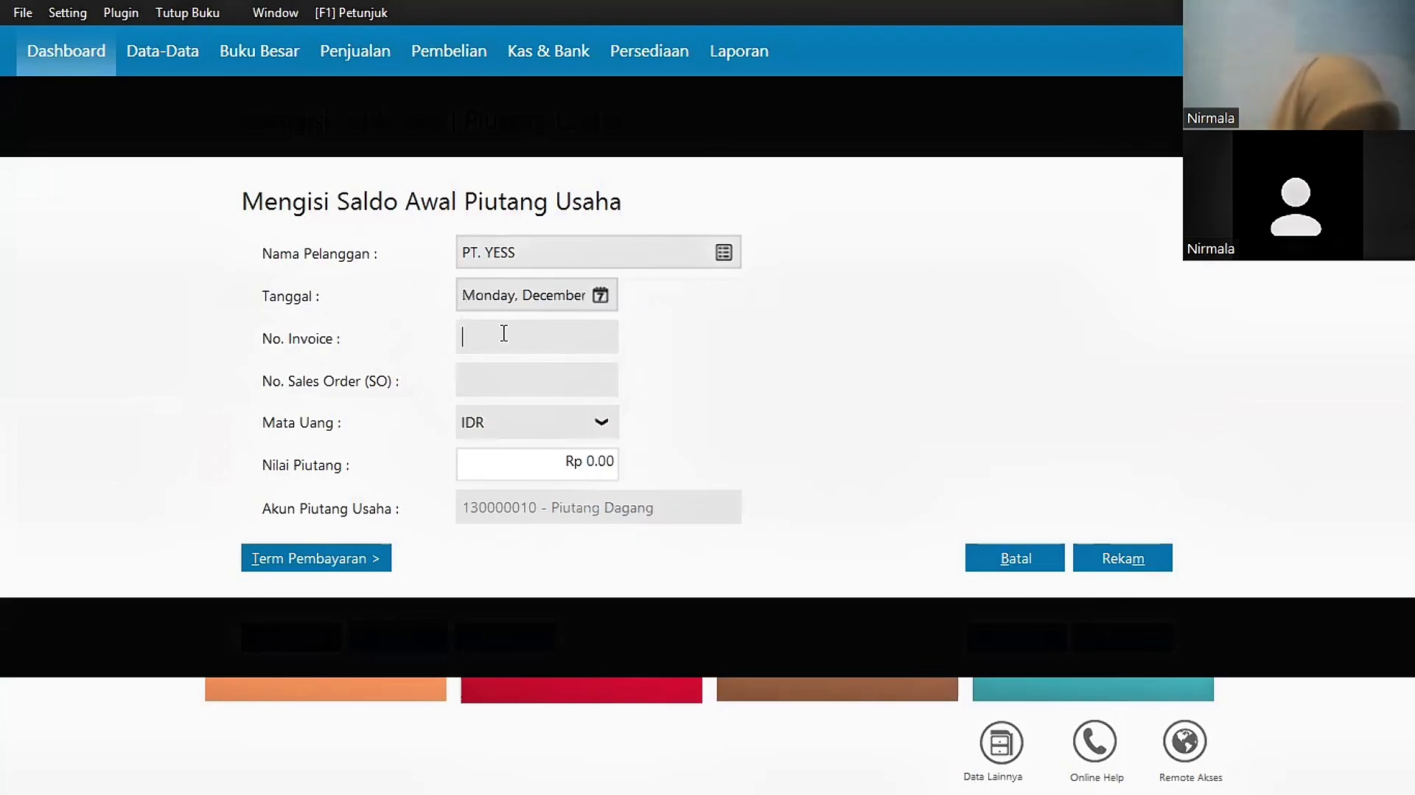
{"action": "type", "text": "Inv-01"}
{"action": "key", "text": "Tab"}
{"action": "type", "text": "1750"}
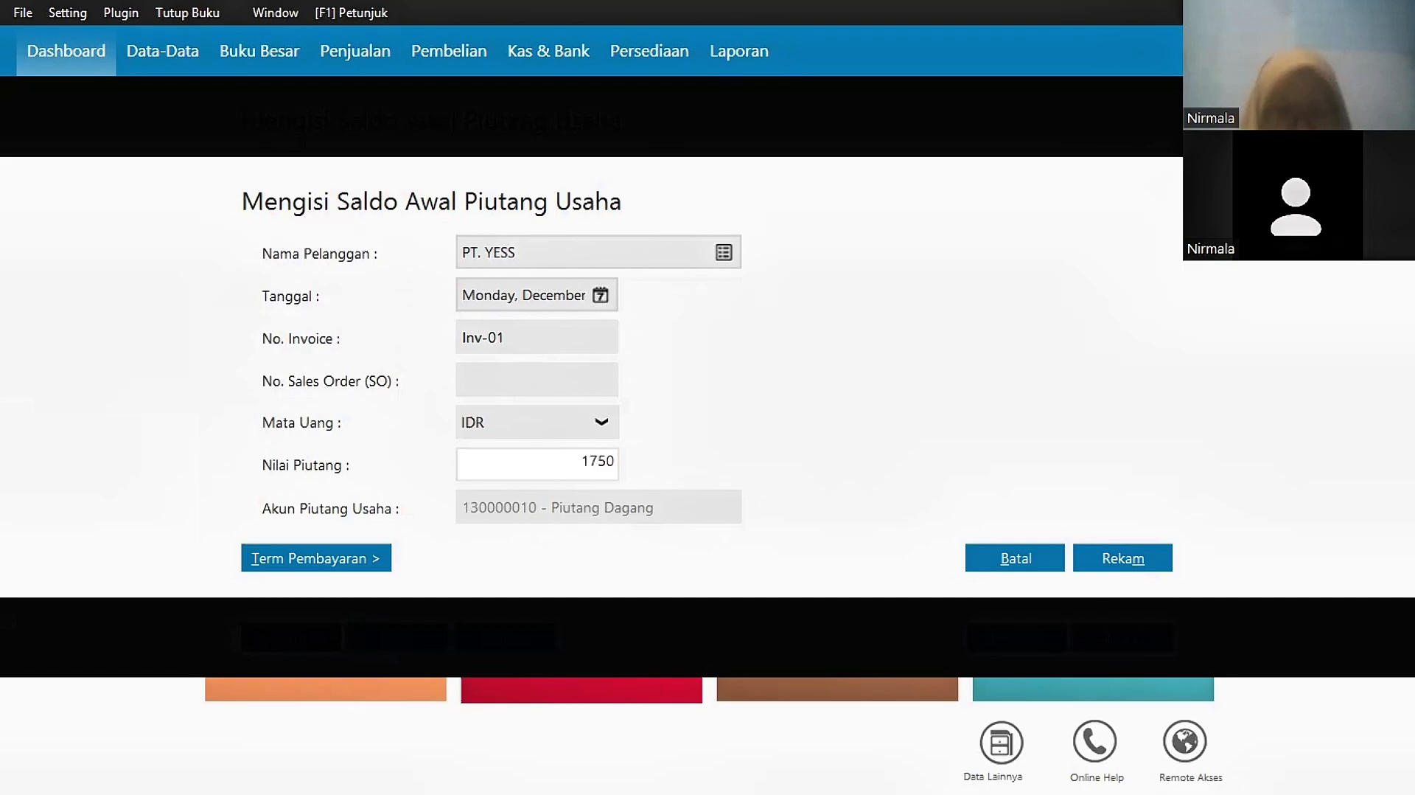
{"action": "type", "text": "000"}
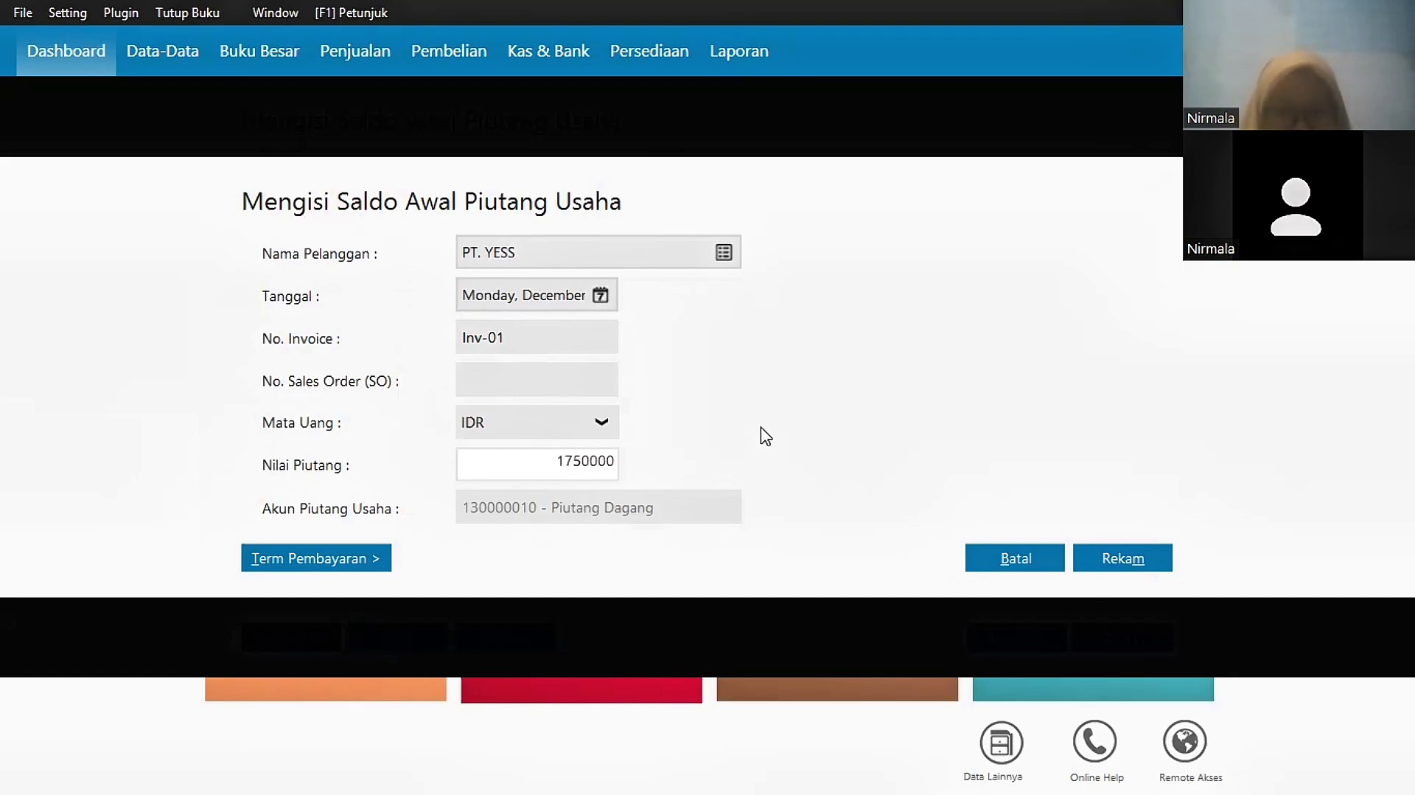
{"action": "left_click", "coordinate": [1139, 554]}
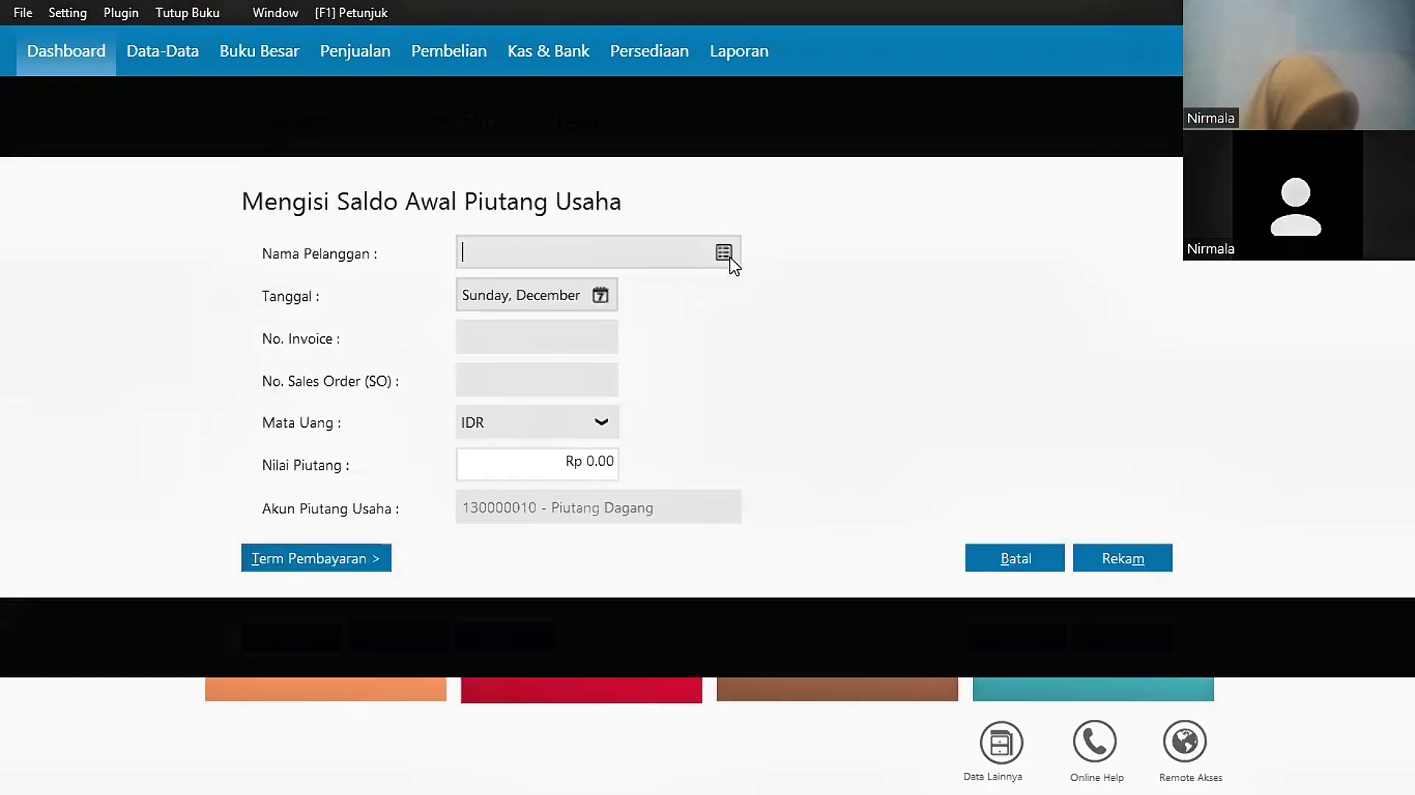
Step: Add PT. Duta Indah's opening receivable Inv-02 of Rp 2,450,000 dated November 1
{"action": "left_click", "coordinate": [724, 254]}
{"action": "key", "text": "Down"}
{"action": "left_click", "coordinate": [1106, 637]}
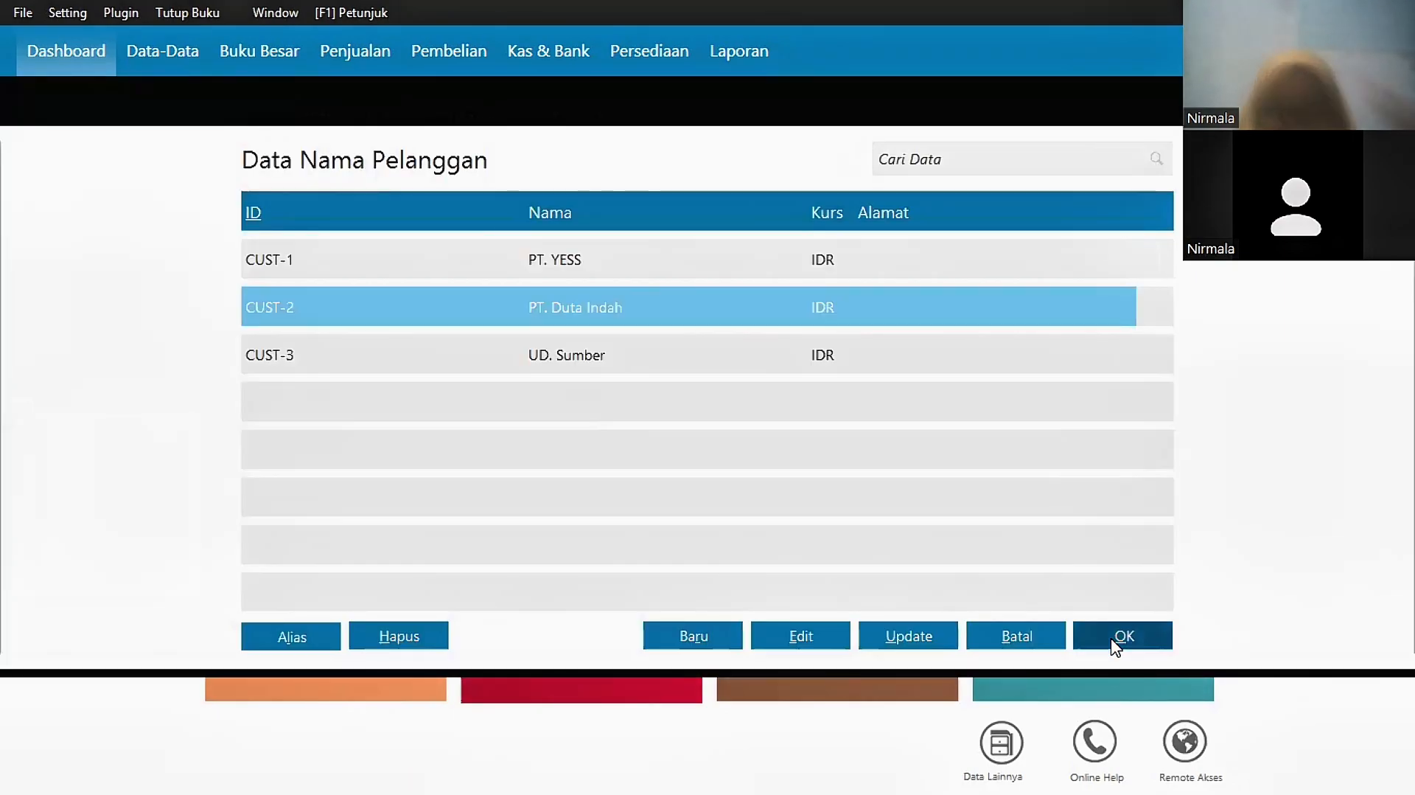
{"action": "type", "text": "Inv-02"}
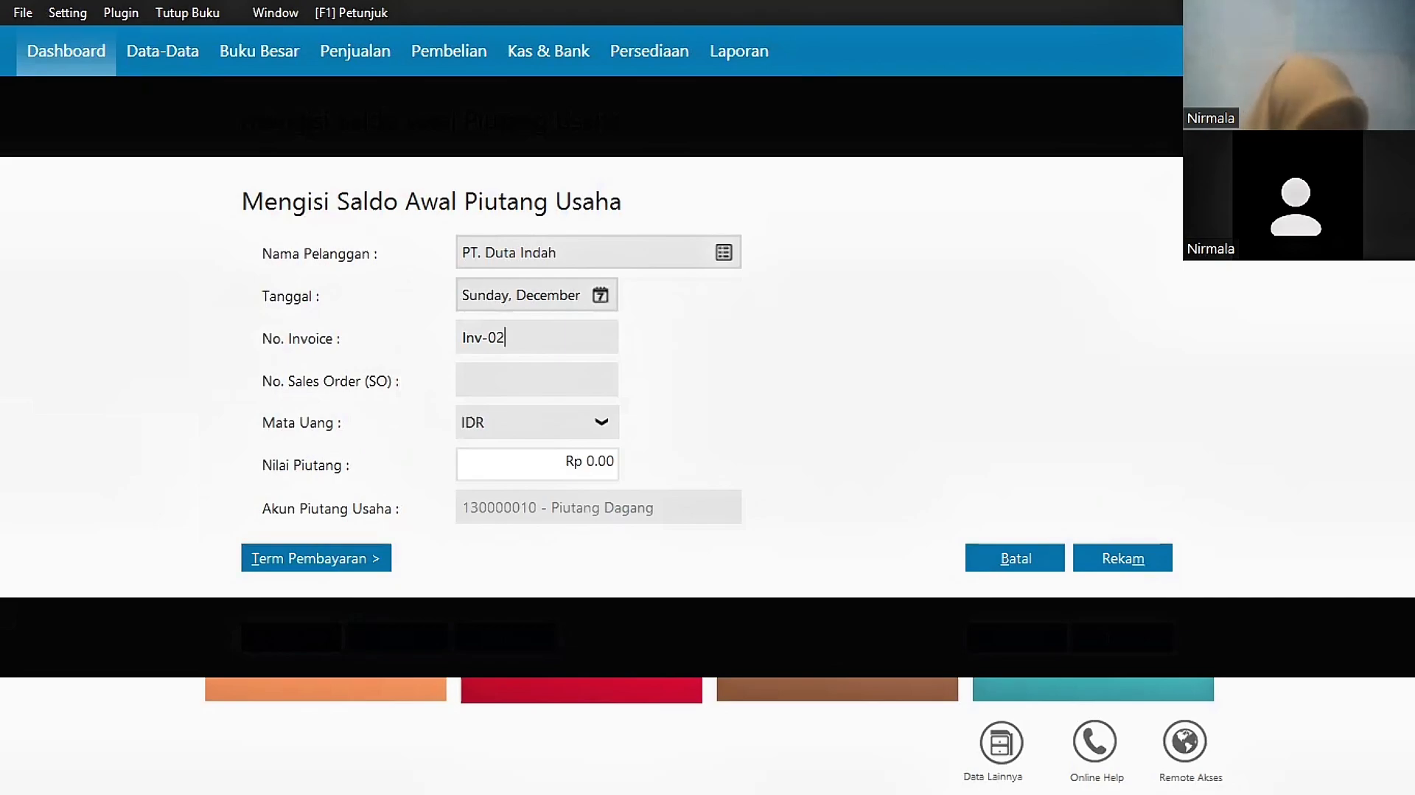
{"action": "left_click", "coordinate": [601, 295]}
{"action": "left_click", "coordinate": [896, 335]}
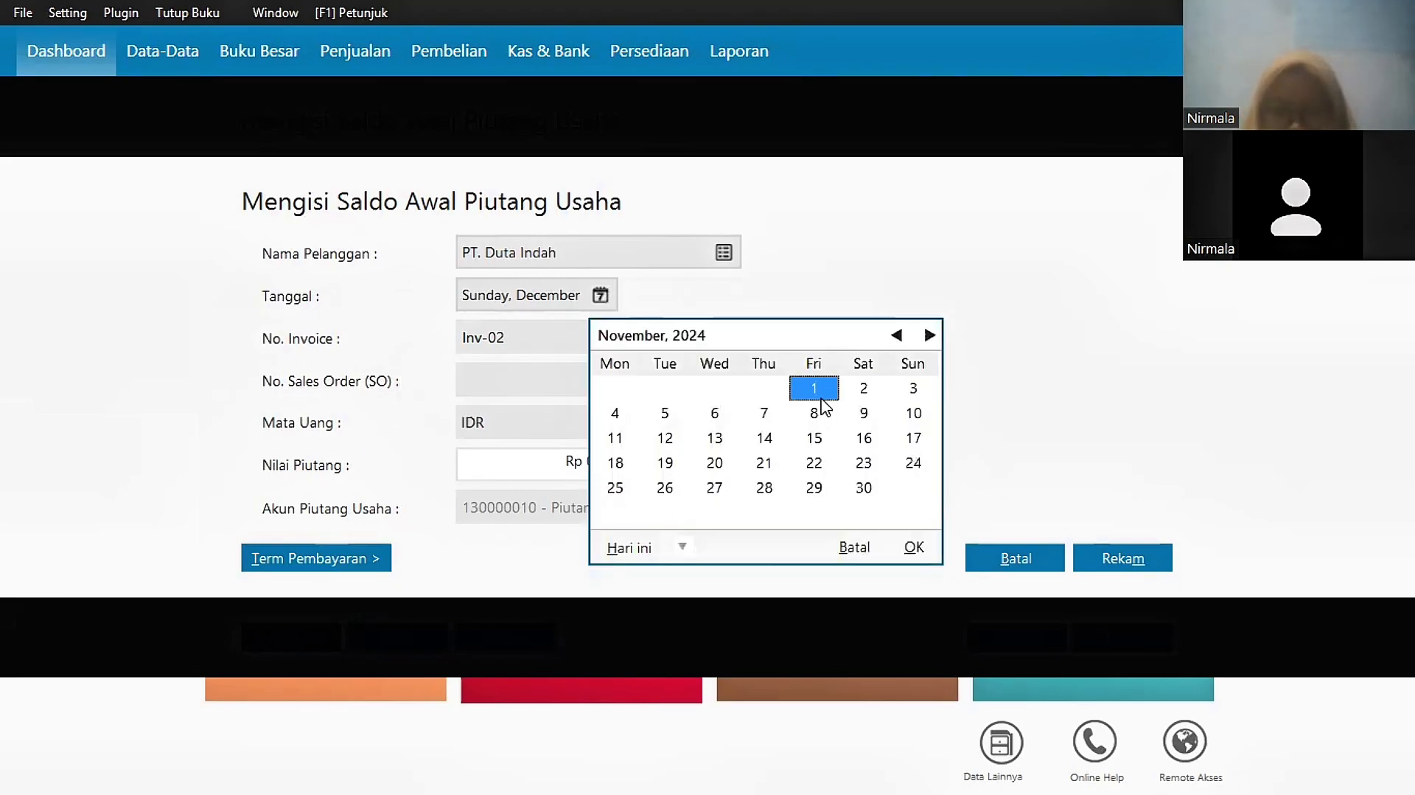
{"action": "left_click", "coordinate": [919, 552]}
{"action": "left_click", "coordinate": [608, 461]}
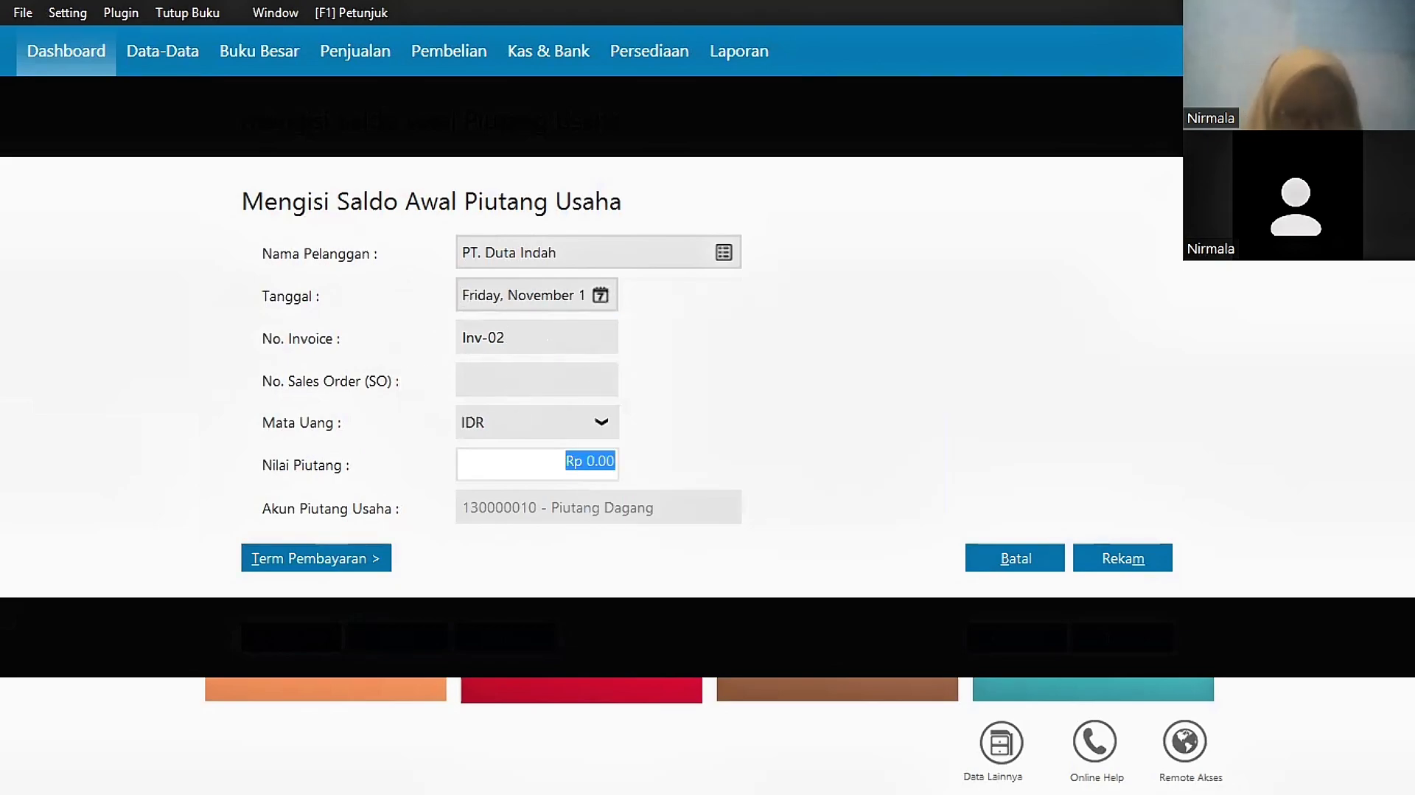
{"action": "type", "text": "2450000"}
{"action": "key", "text": "Tab"}
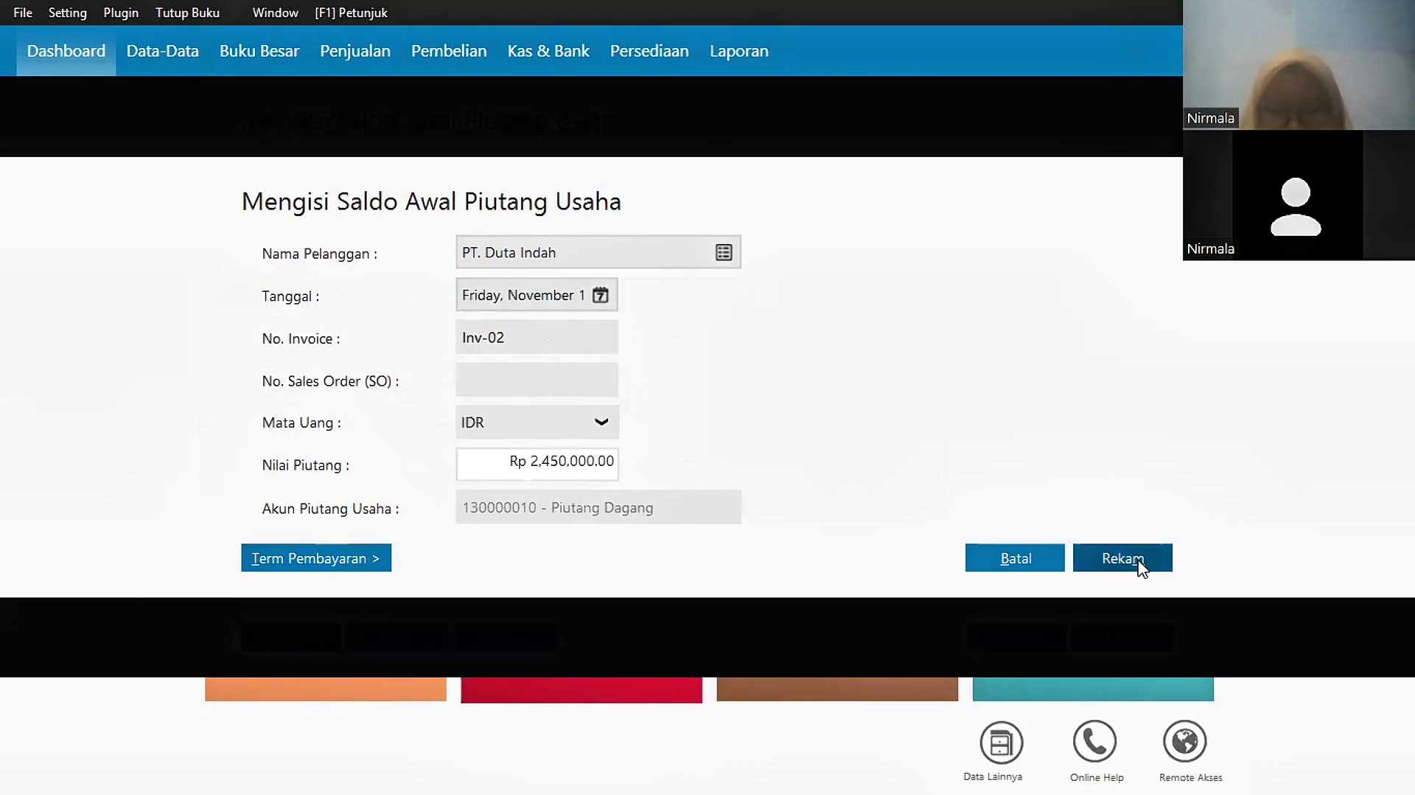
{"action": "left_click", "coordinate": [1122, 558]}
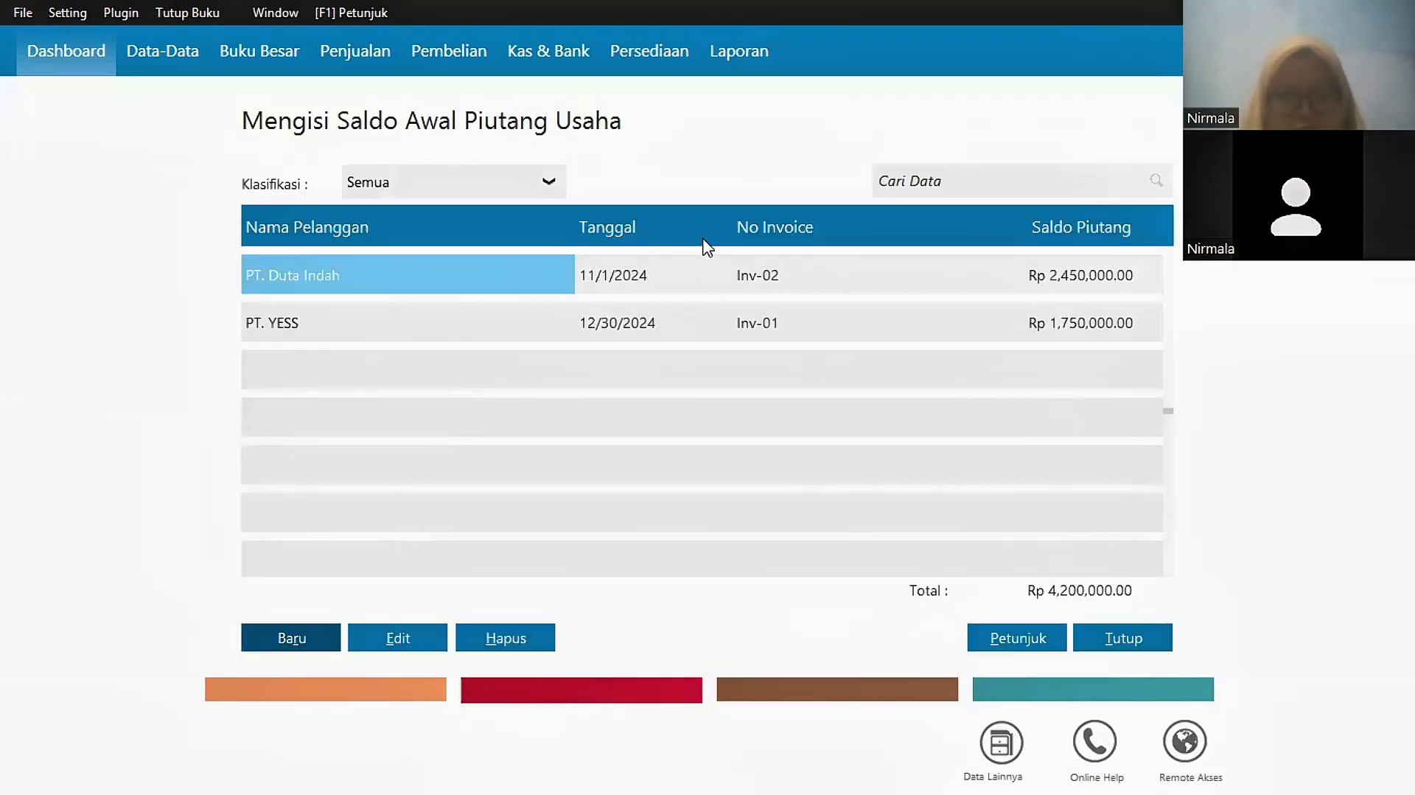
Step: Add UD. Sumber's receivable Inv-03 of Rp 1,500,000 dated the 21st, then go to Data-Data
{"action": "left_click", "coordinate": [722, 253]}
{"action": "left_click", "coordinate": [685, 354]}
{"action": "left_click", "coordinate": [1123, 635]}
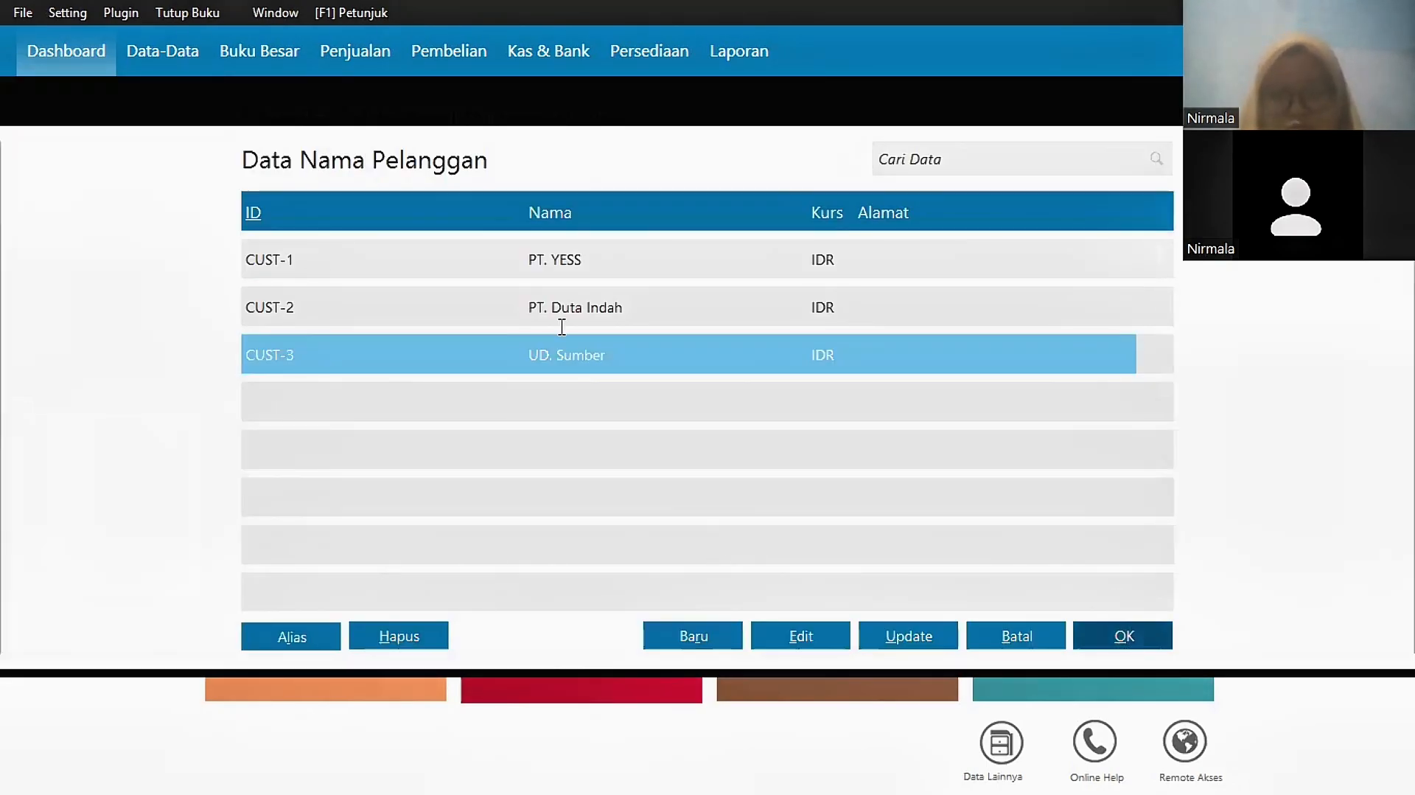
{"action": "left_click", "coordinate": [601, 296]}
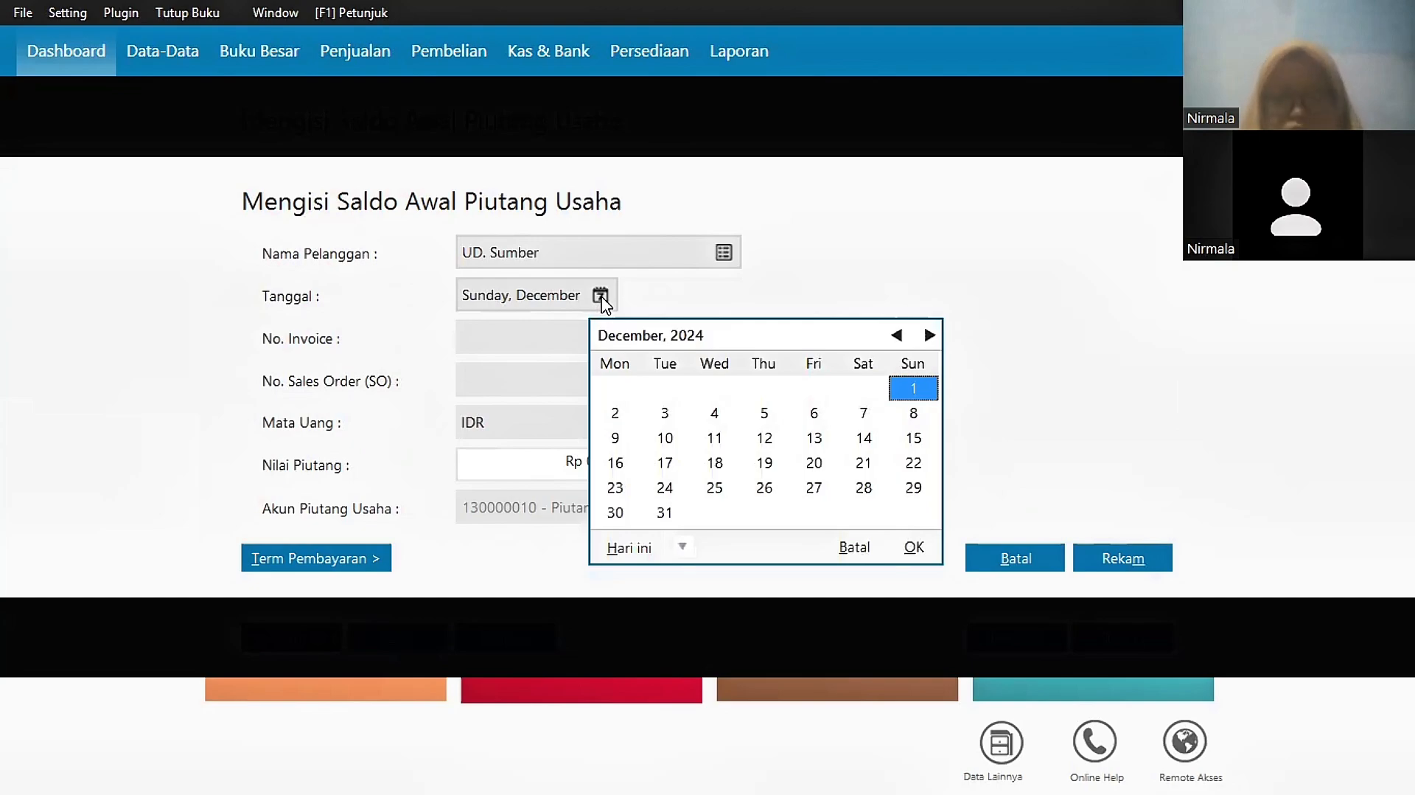
{"action": "left_click", "coordinate": [864, 463]}
{"action": "left_click", "coordinate": [914, 547]}
{"action": "left_click", "coordinate": [524, 338]}
{"action": "type", "text": "Inv-03"}
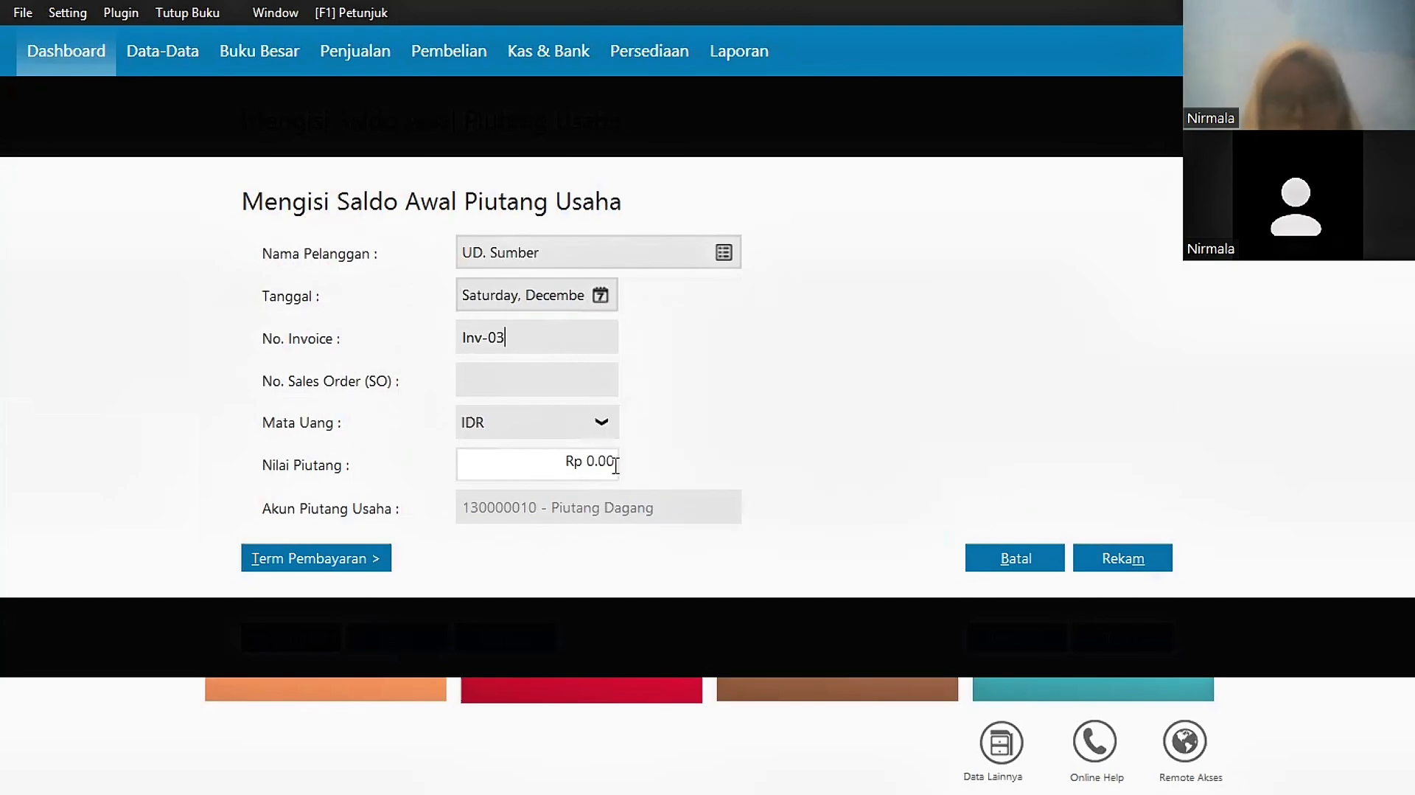
{"action": "left_click", "coordinate": [617, 465]}
{"action": "type", "text": "1500000"}
{"action": "left_click", "coordinate": [531, 373]}
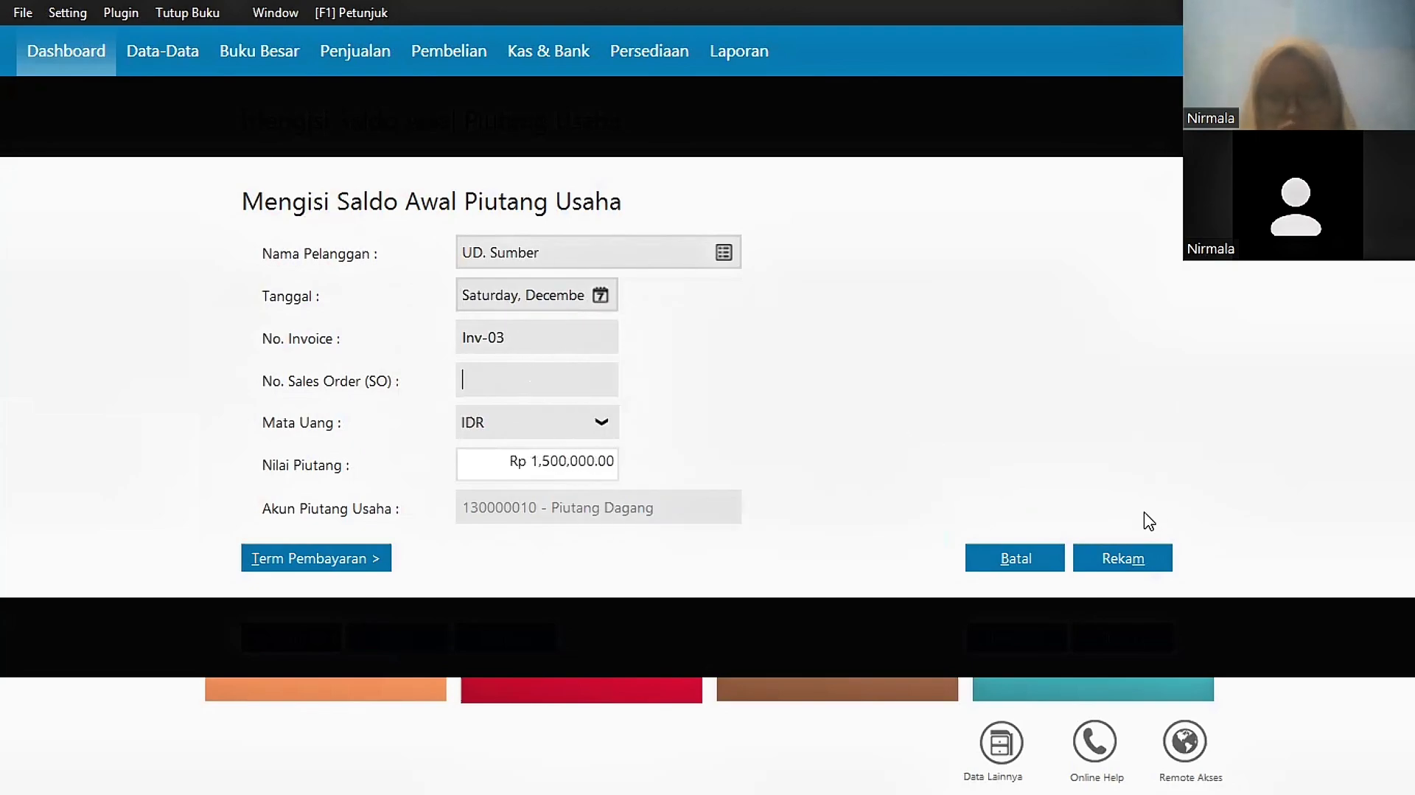
{"action": "left_click", "coordinate": [1131, 549]}
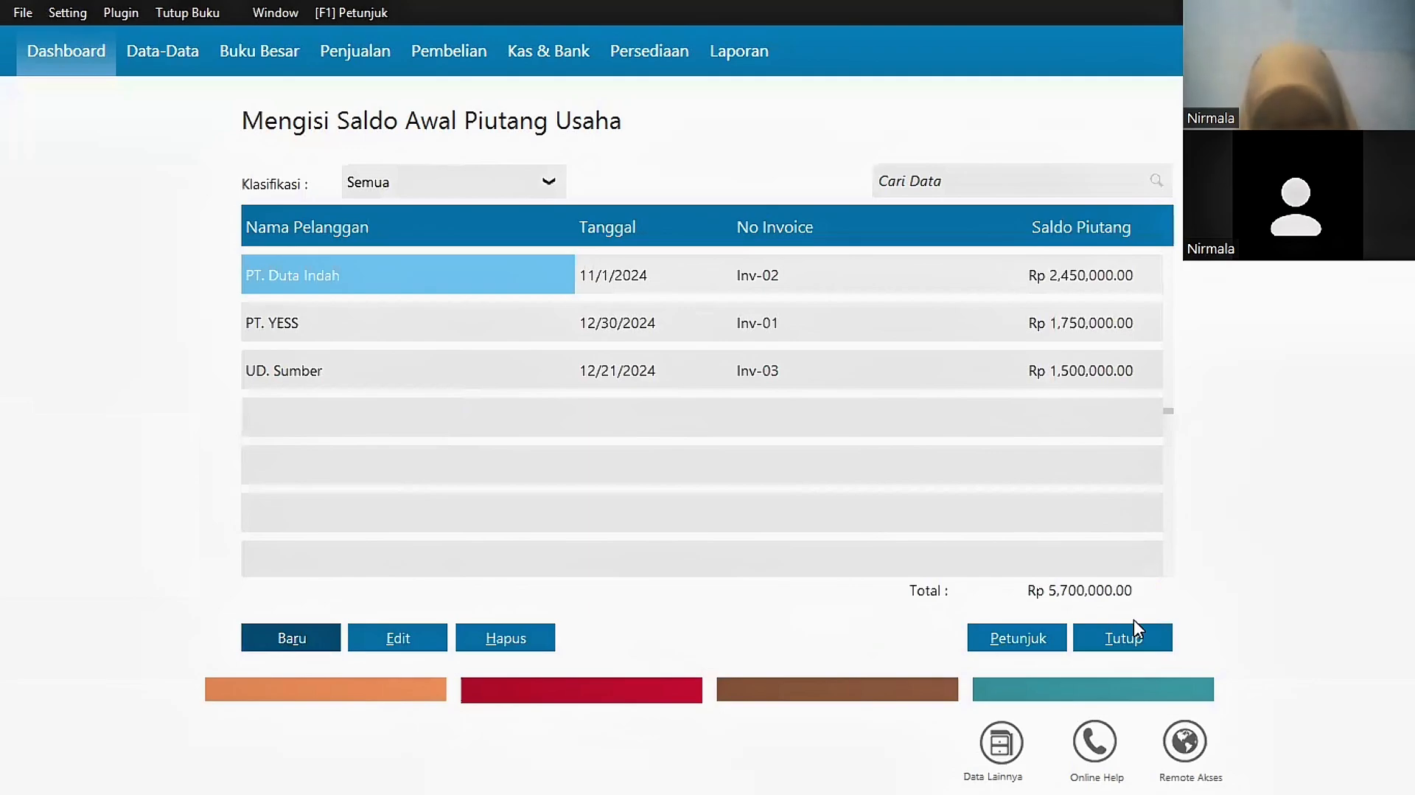
{"action": "left_click", "coordinate": [1117, 637]}
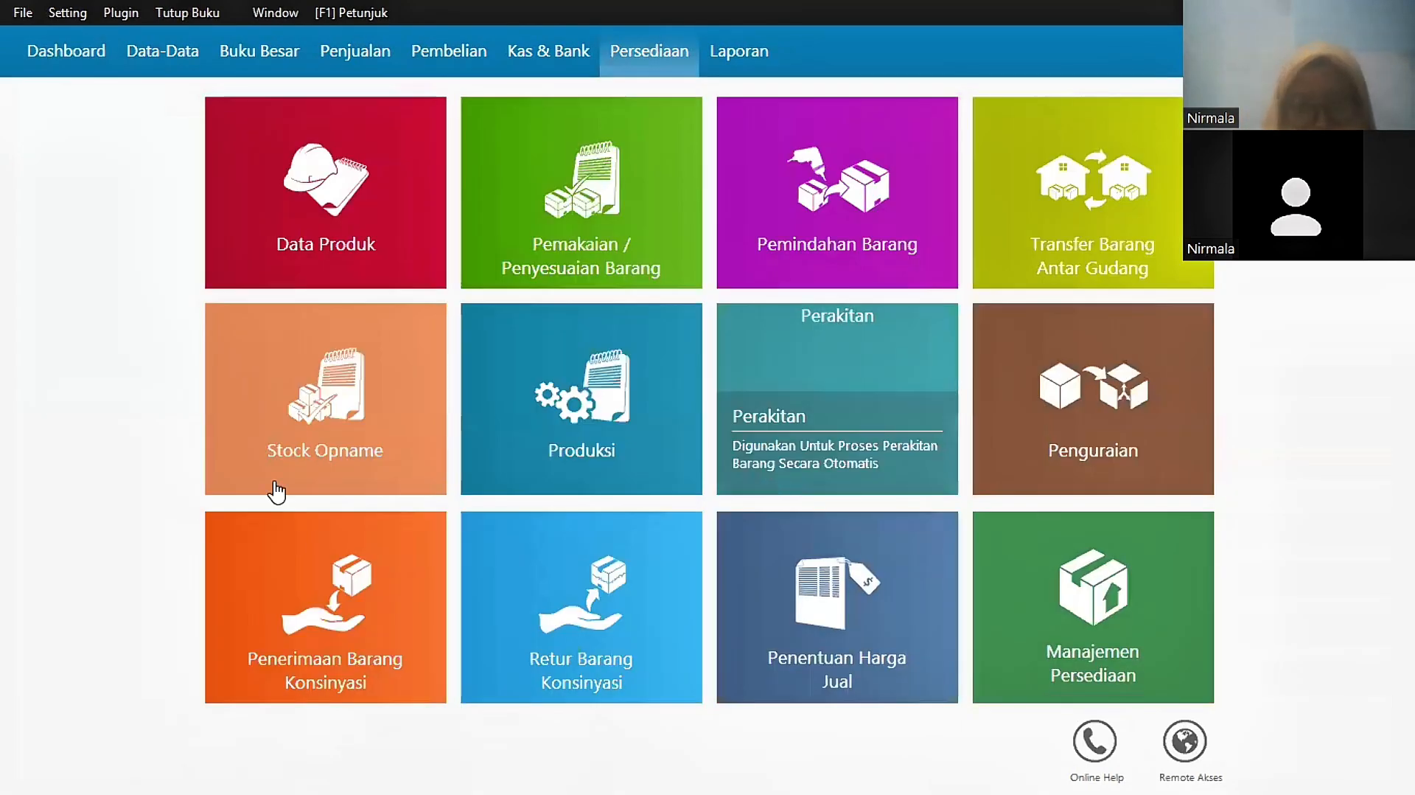
{"action": "left_click", "coordinate": [175, 65]}
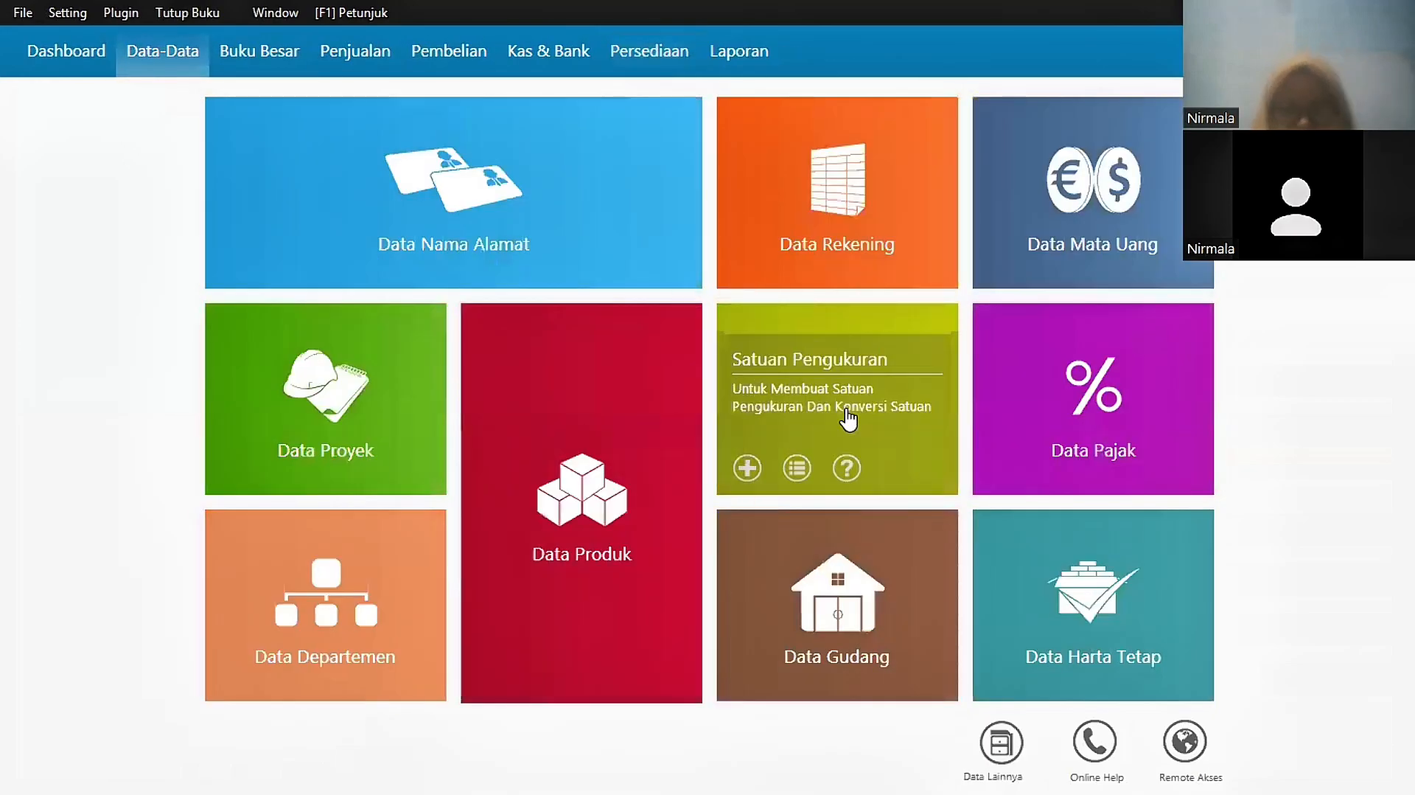
Step: Enter 'Unit' as both the Kode Satuan and Nama Satuan of the new measurement unit
{"action": "left_click", "coordinate": [849, 419]}
{"action": "type", "text": "Unit"}
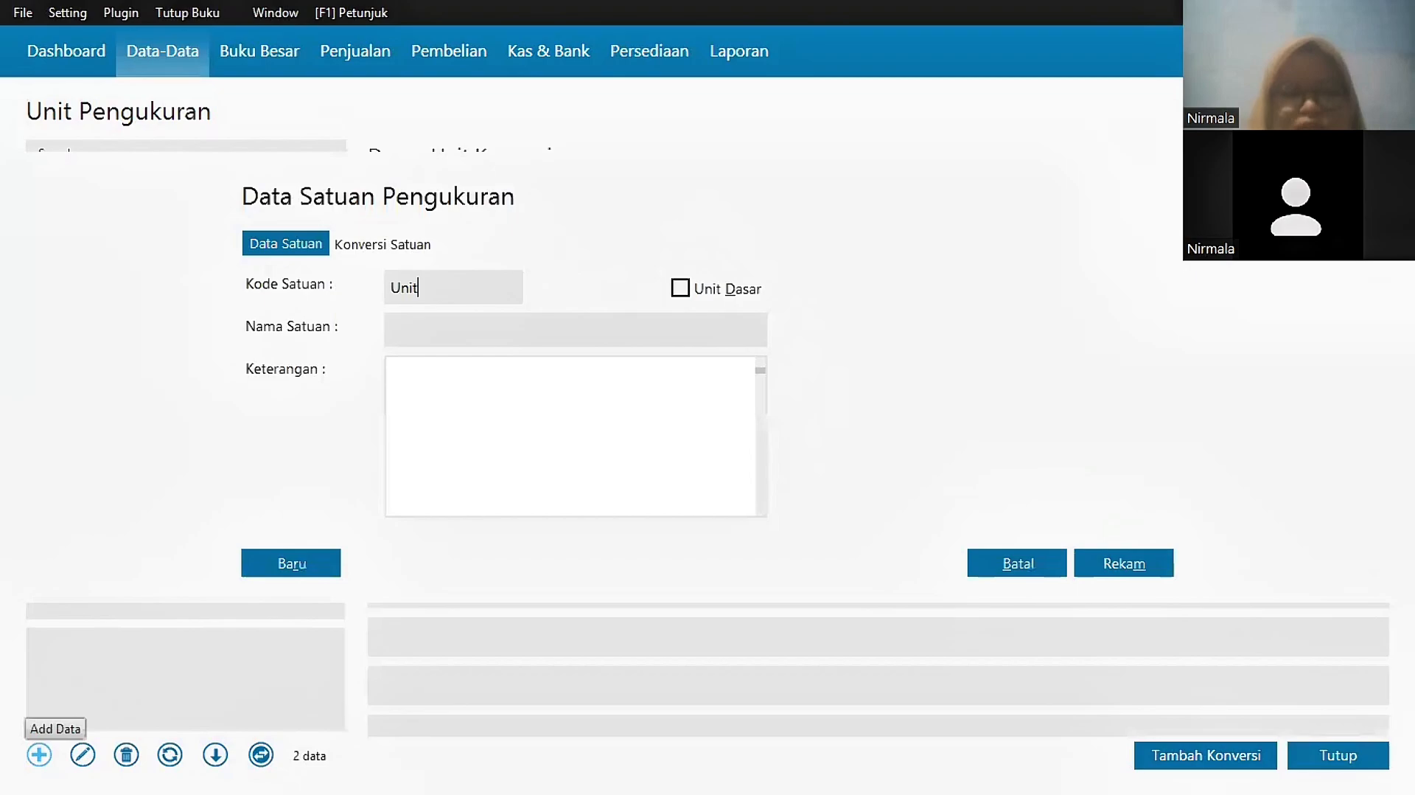
{"action": "left_click", "coordinate": [426, 339]}
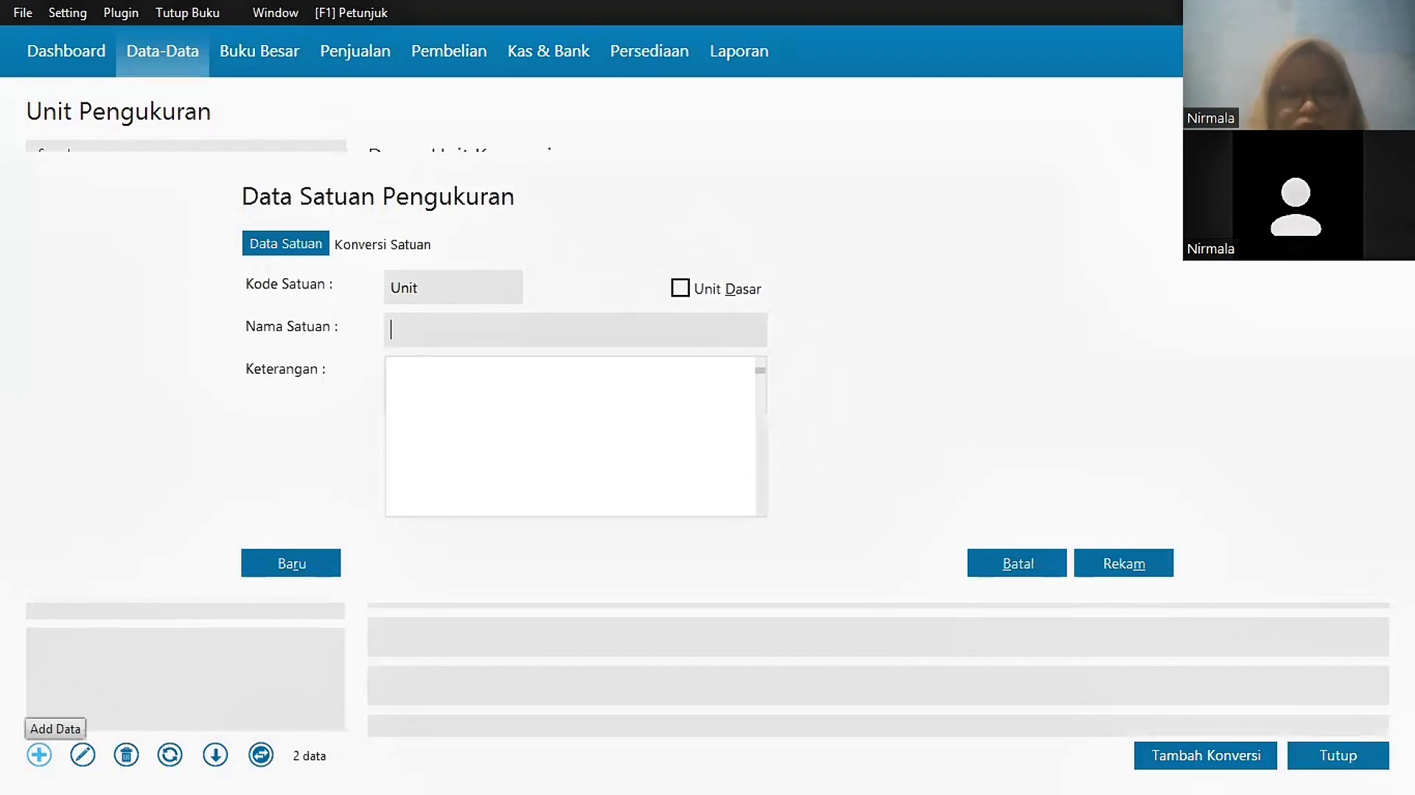
{"action": "type", "text": "Unit"}
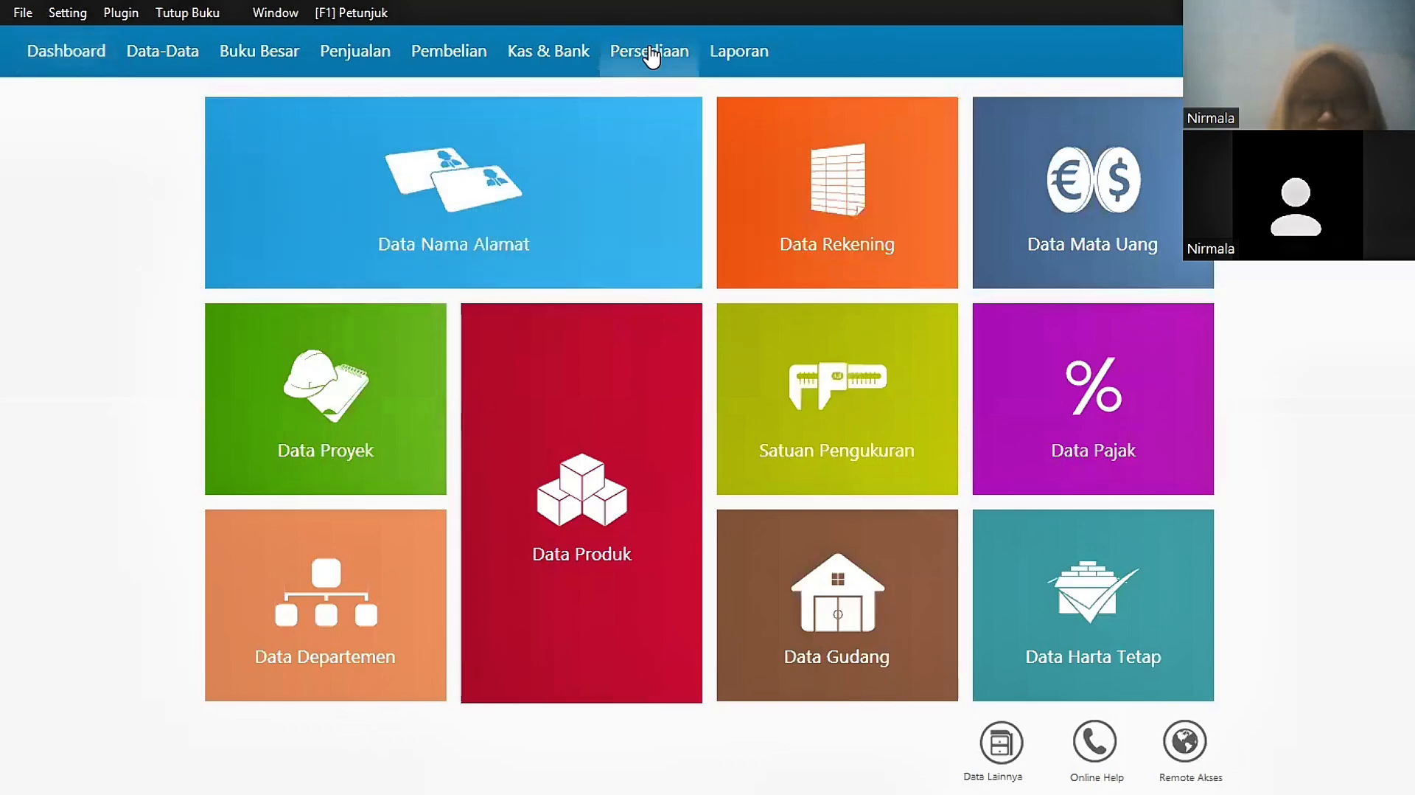
Step: Add products B01 Kulkas and B02 Blender, each with base unit Unit
{"action": "left_click", "coordinate": [651, 53]}
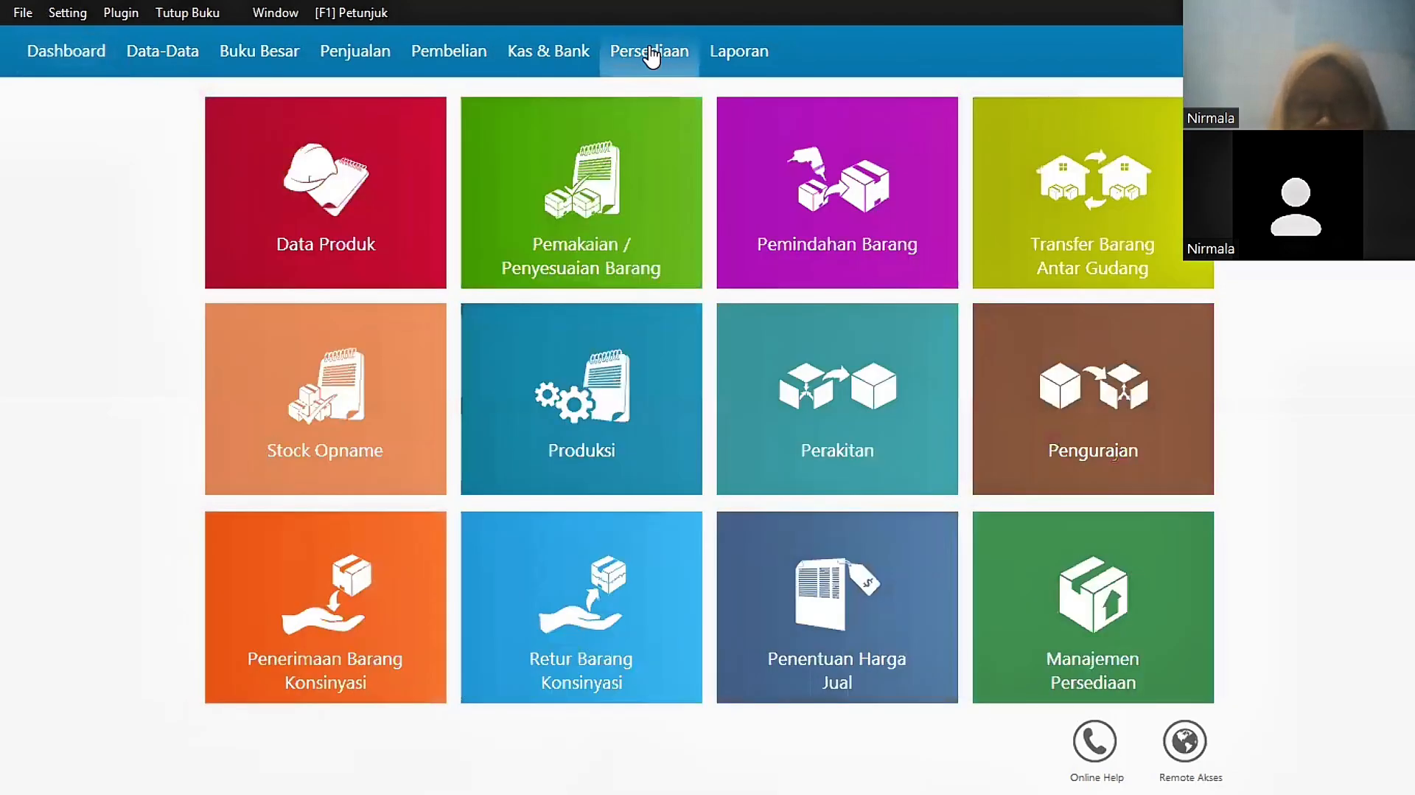
{"action": "left_click", "coordinate": [334, 199]}
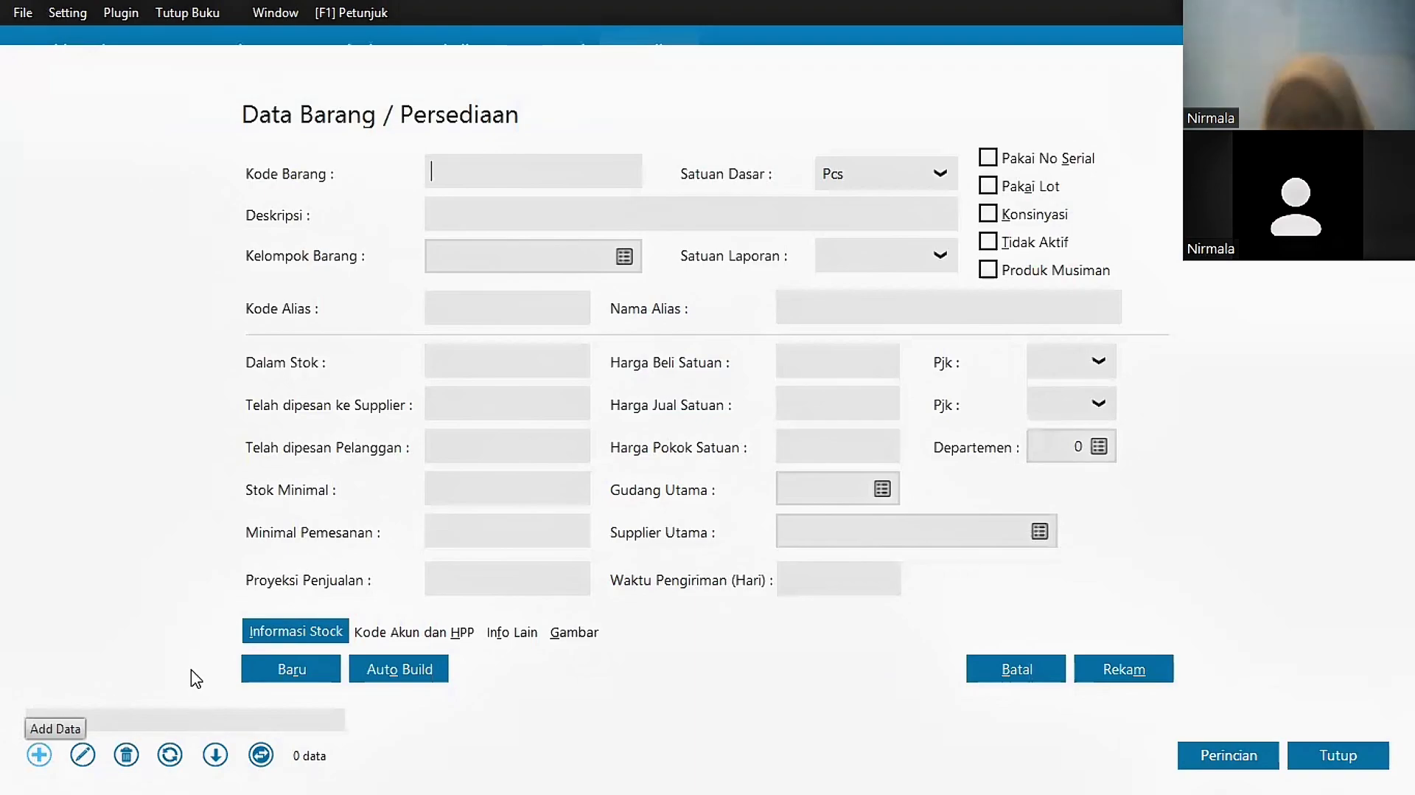
{"action": "type", "text": "B01"}
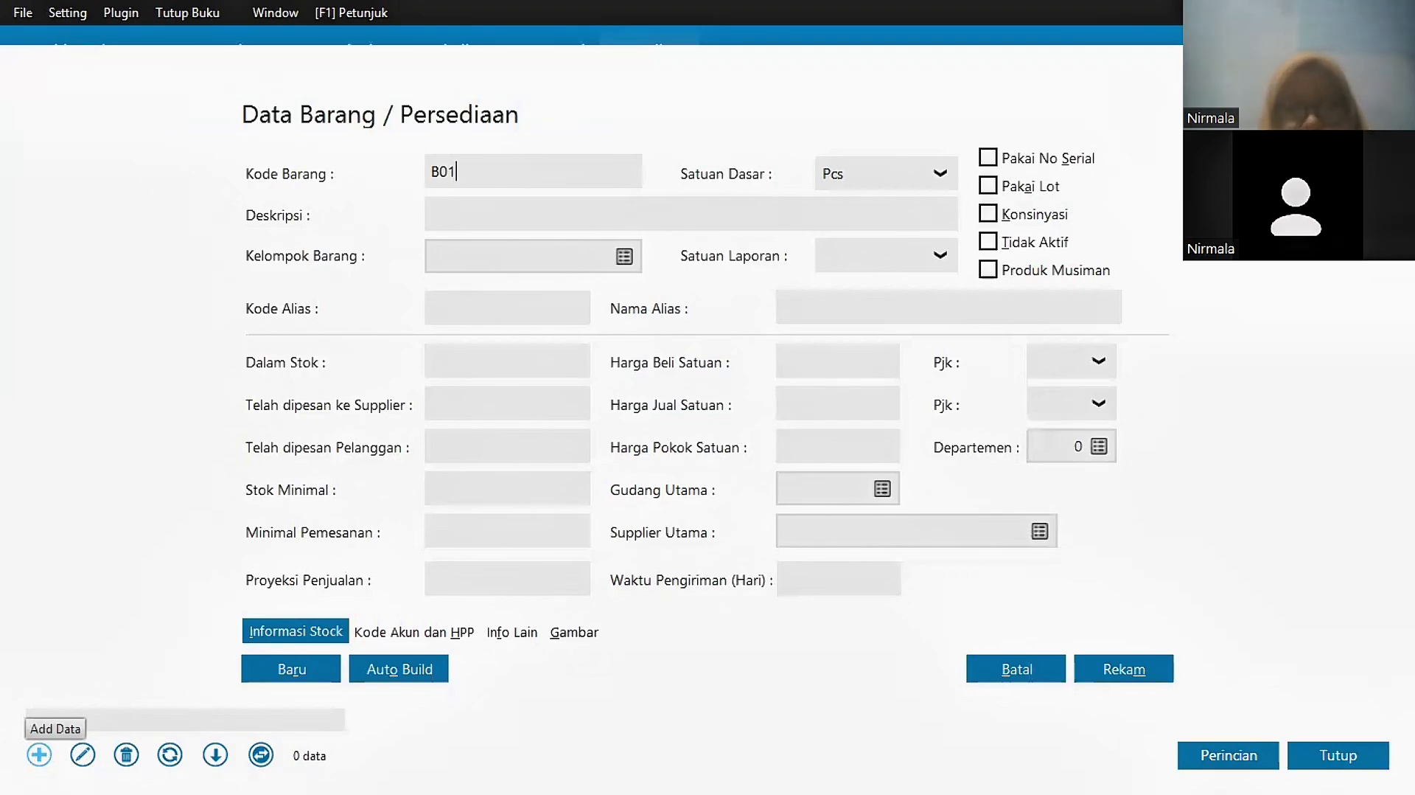
{"action": "left_click", "coordinate": [521, 217]}
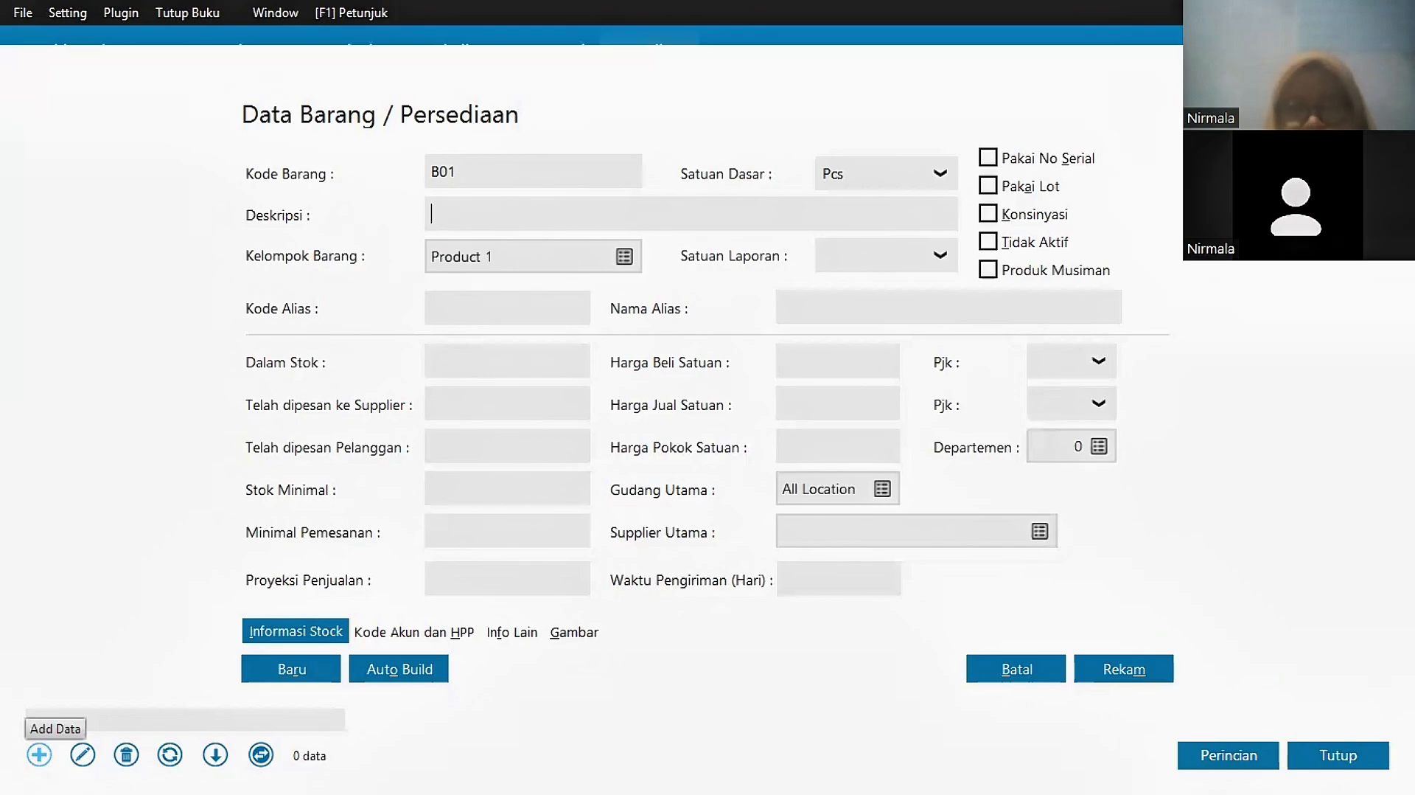
{"action": "type", "text": "Kulka"}
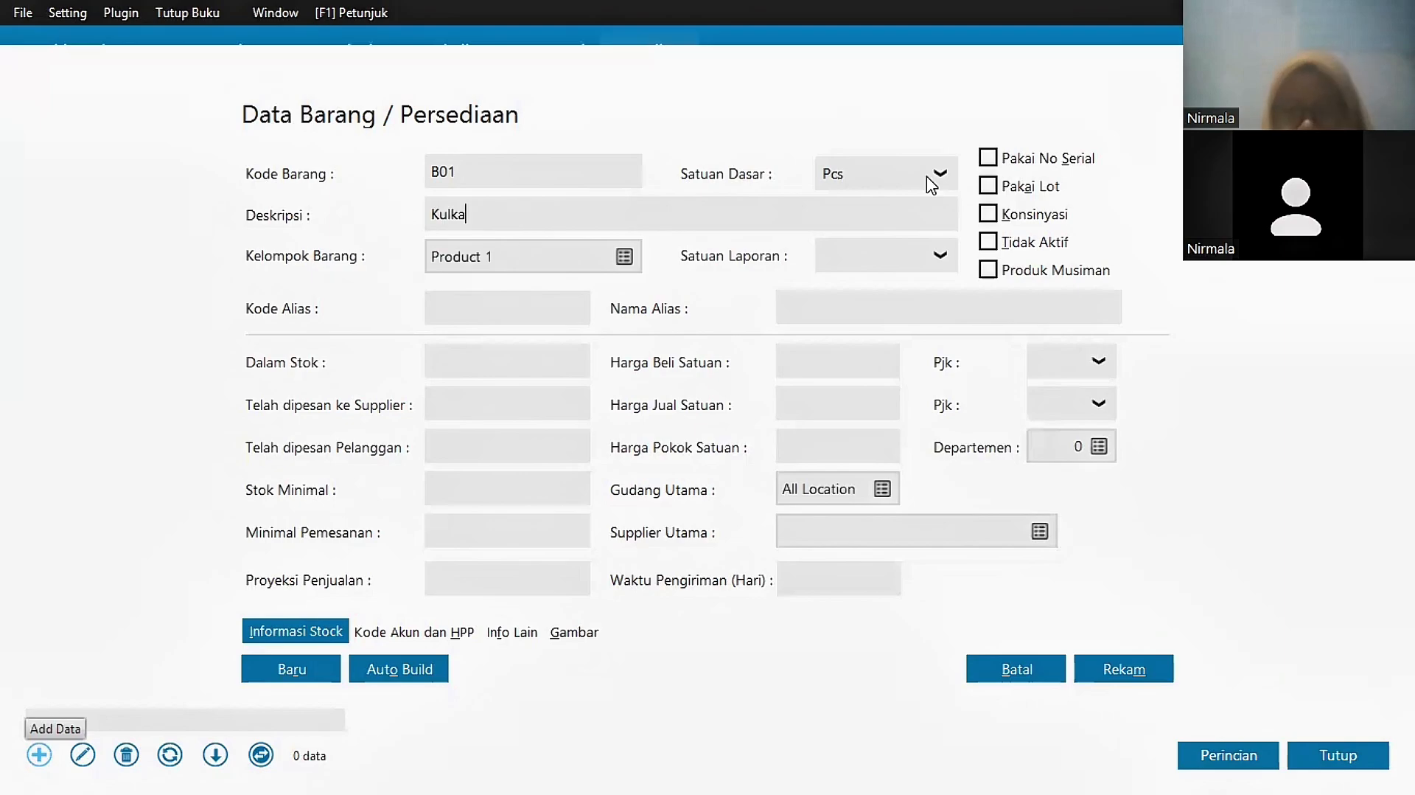
{"action": "type", "text": "s"}
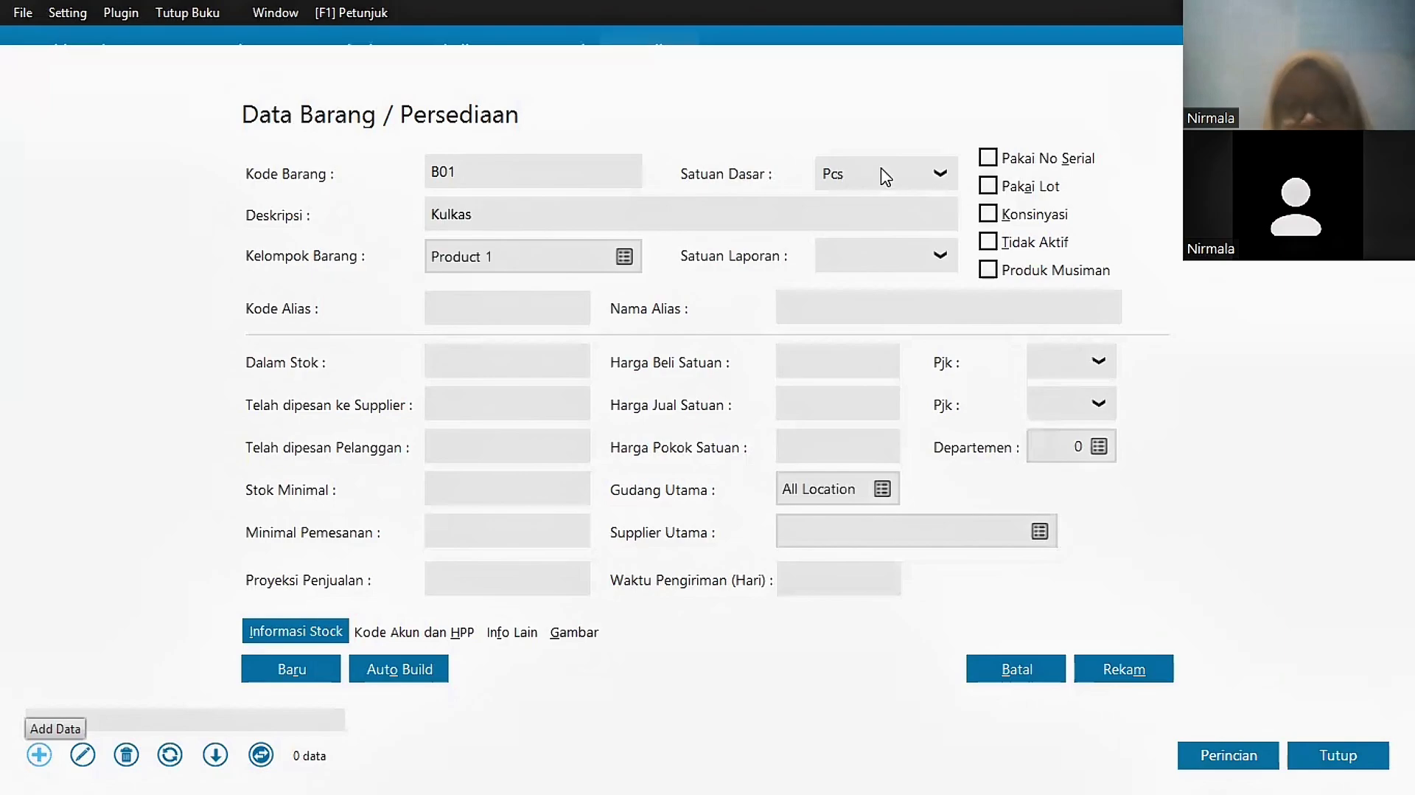
{"action": "left_click", "coordinate": [941, 177]}
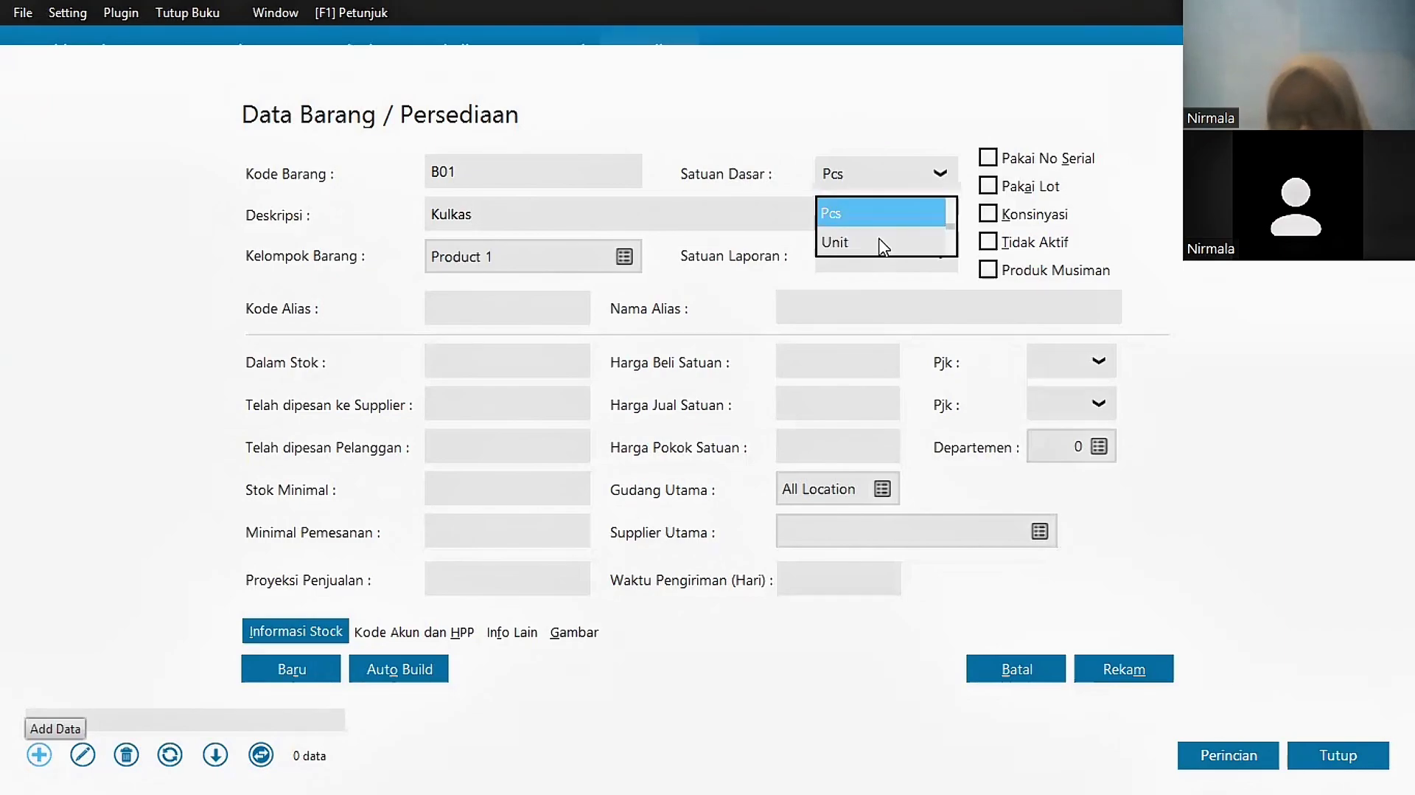
{"action": "left_click", "coordinate": [883, 244]}
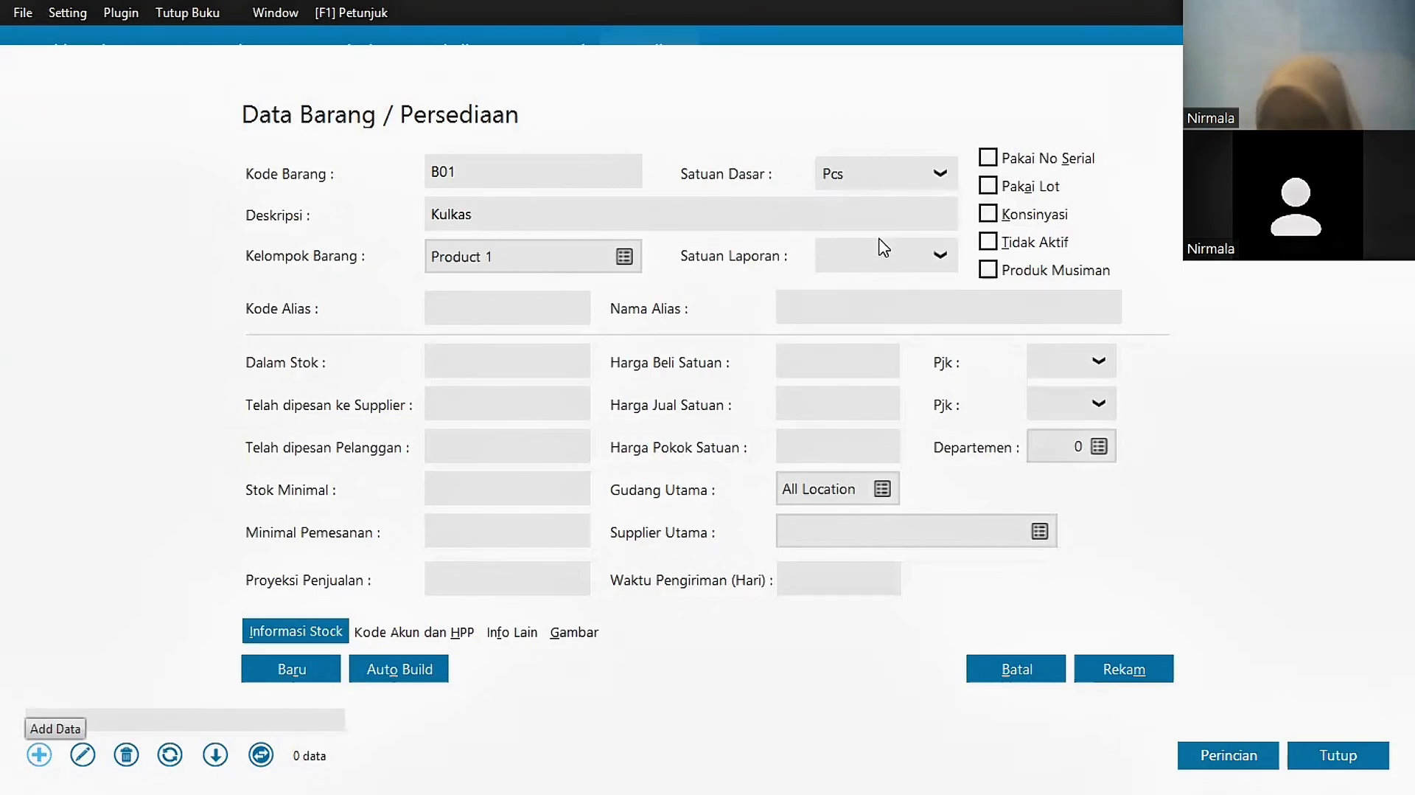
{"action": "left_click", "coordinate": [1136, 676]}
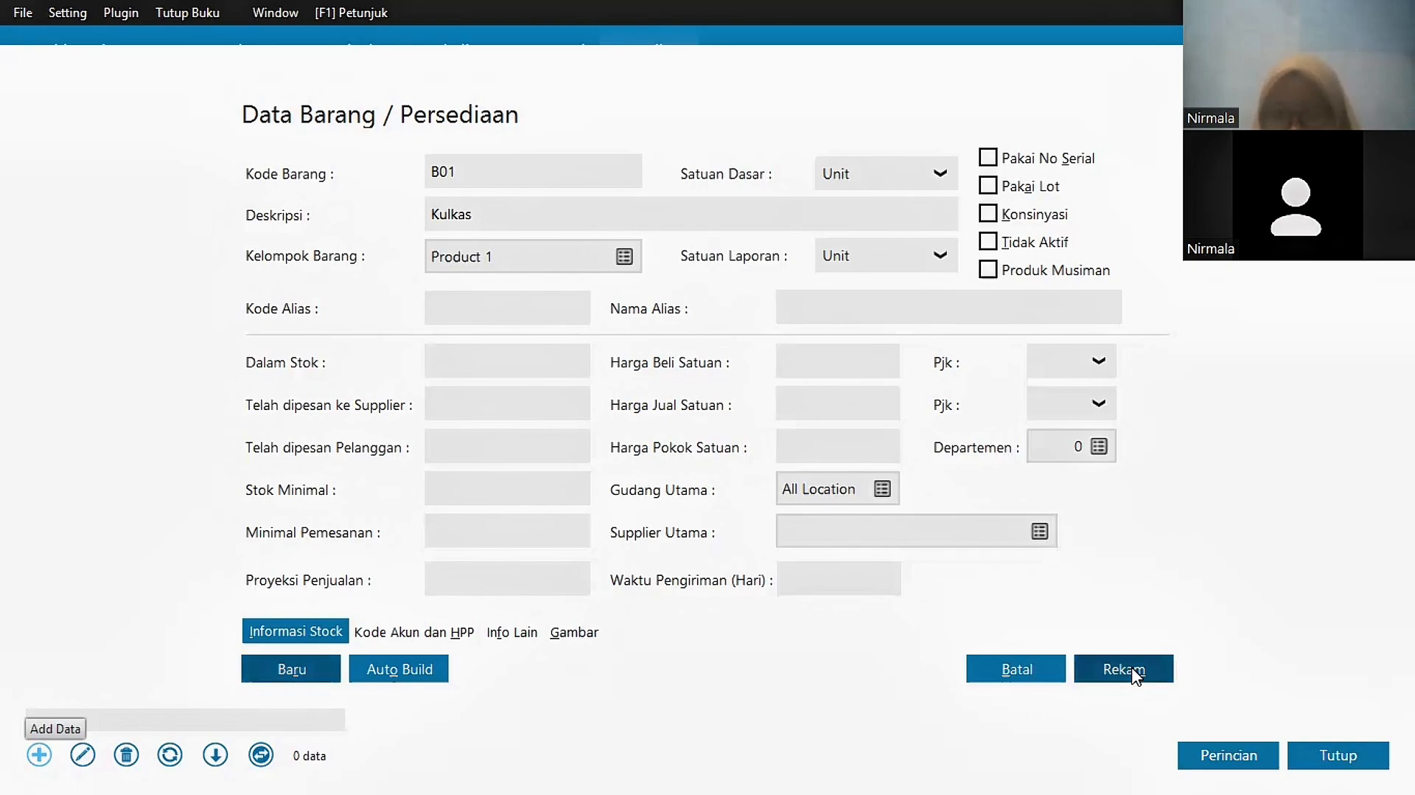
{"action": "left_click", "coordinate": [292, 670]}
{"action": "type", "text": "B02"}
{"action": "left_click", "coordinate": [471, 214]}
{"action": "type", "text": "Blender"}
{"action": "left_click", "coordinate": [941, 170]}
{"action": "left_click", "coordinate": [914, 243]}
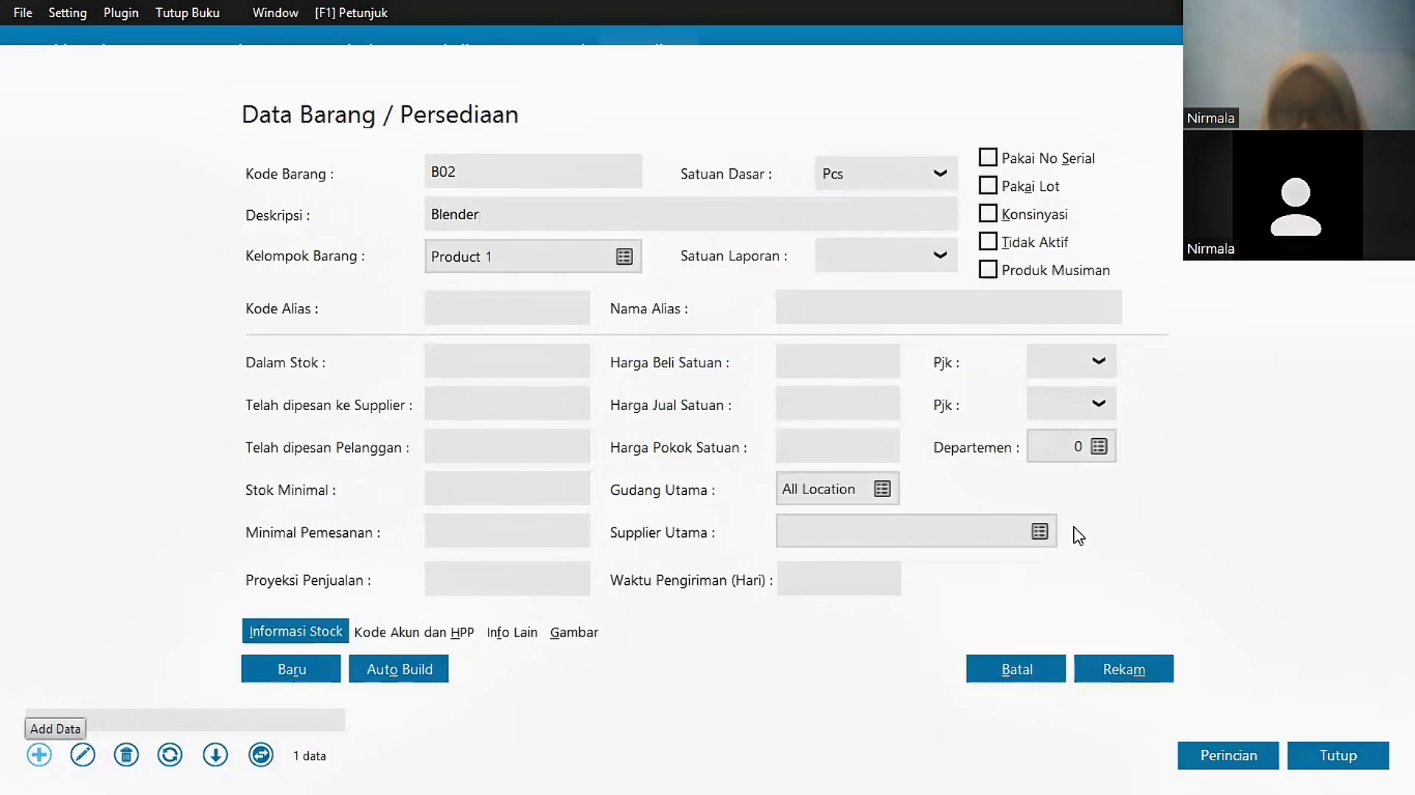
{"action": "left_click", "coordinate": [1138, 669]}
Step: Add products B03 Ac, B04 Tv 30" and B05 Rice Cooker, using Unit as base unit
{"action": "left_click", "coordinate": [38, 753]}
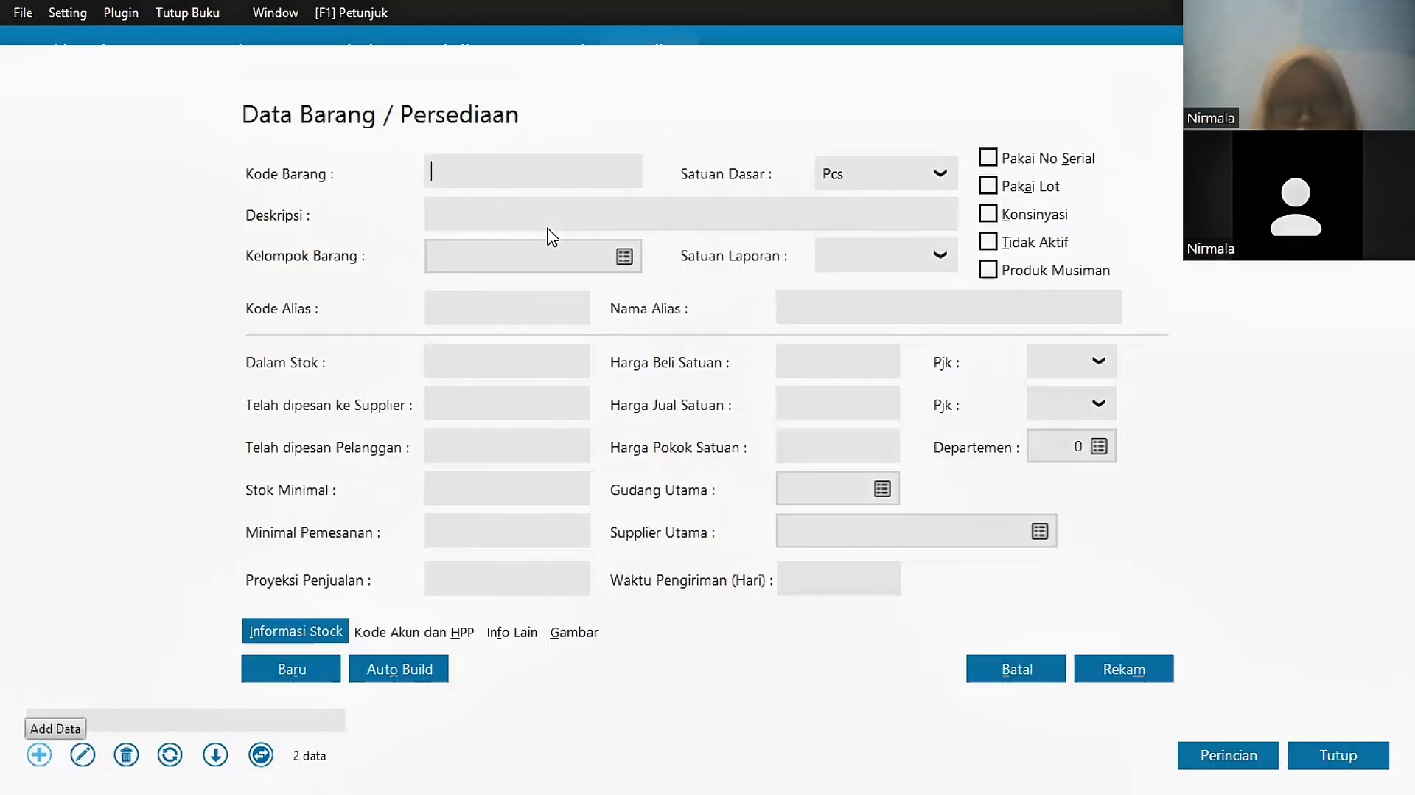
{"action": "type", "text": "B03"}
{"action": "left_click", "coordinate": [522, 211]}
{"action": "type", "text": "Ac"}
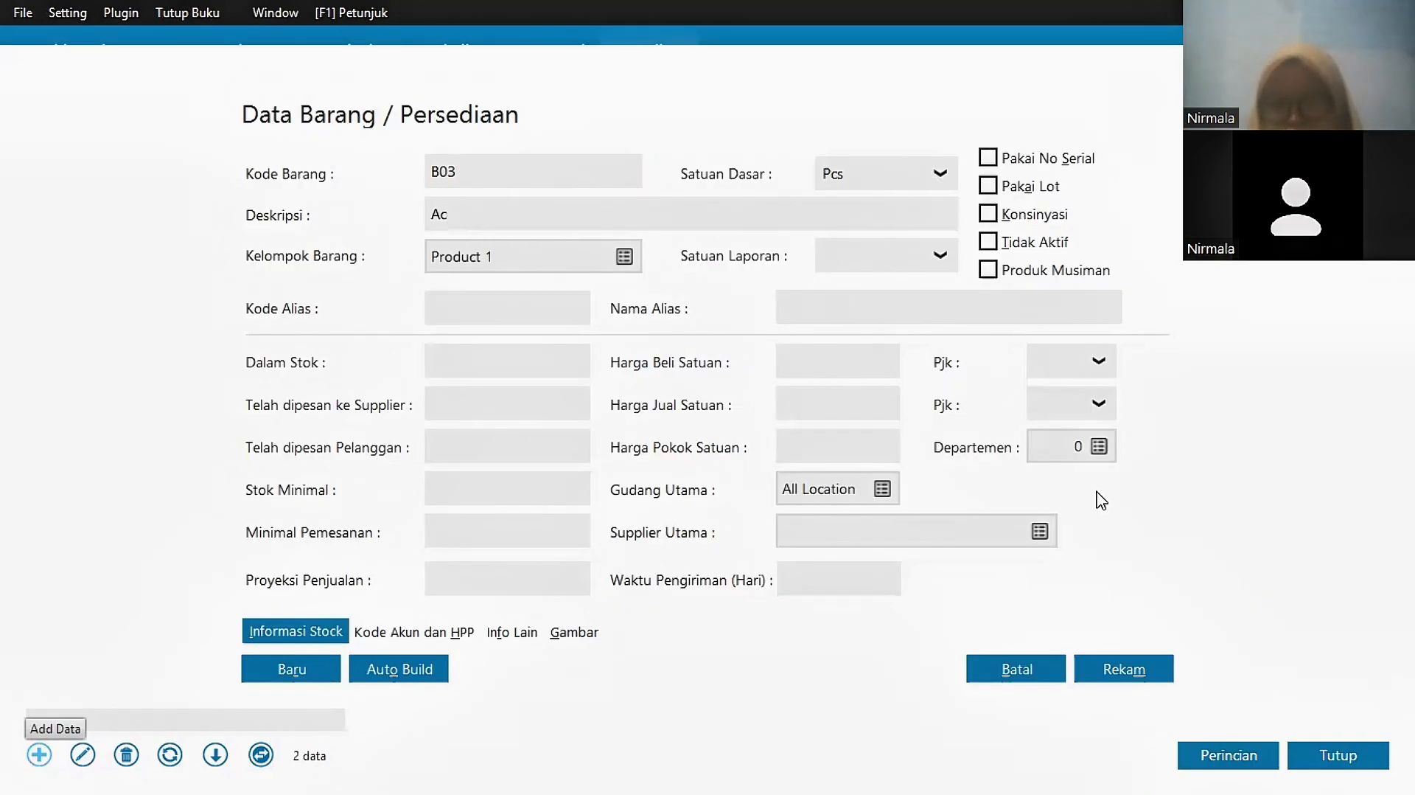
{"action": "left_click", "coordinate": [1134, 669]}
{"action": "left_click", "coordinate": [40, 755]}
{"action": "type", "text": "B04"}
{"action": "left_click", "coordinate": [476, 216]}
{"action": "type", "text": "Tv 30\""}
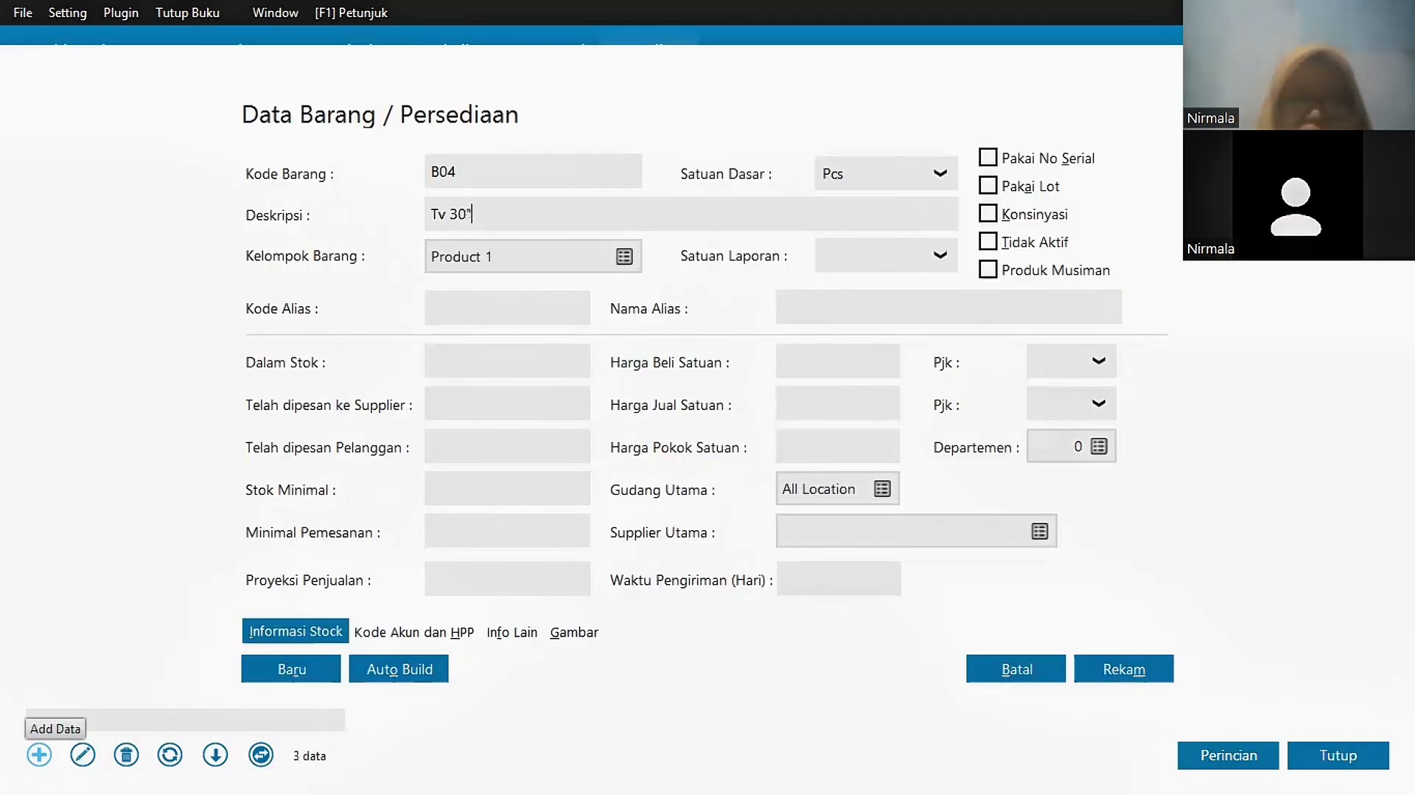
{"action": "left_click", "coordinate": [940, 173]}
{"action": "left_click", "coordinate": [914, 241]}
{"action": "left_click", "coordinate": [1124, 667]}
{"action": "left_click", "coordinate": [37, 754]}
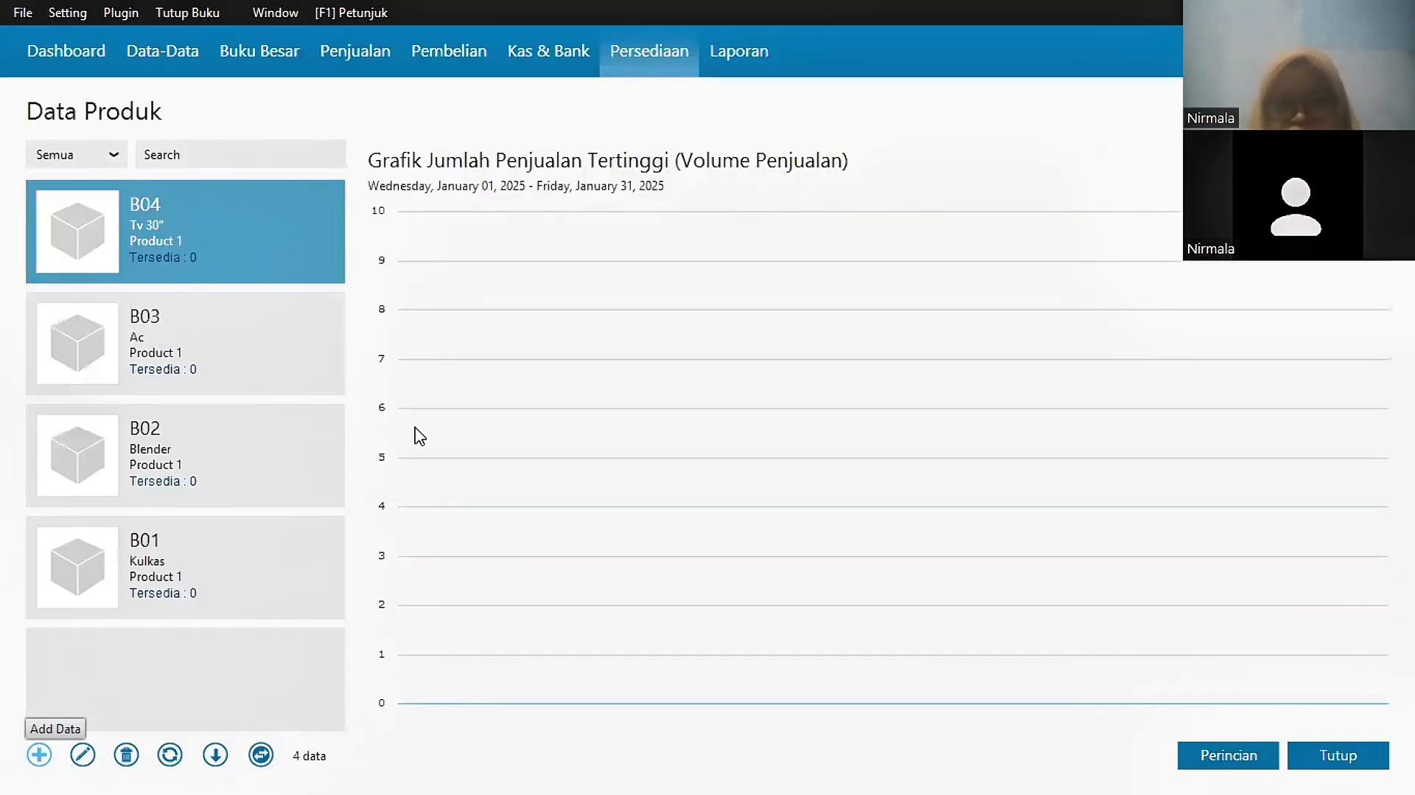
{"action": "type", "text": "B05"}
{"action": "left_click", "coordinate": [597, 212]}
{"action": "type", "text": "Rice Cooker"}
{"action": "left_click", "coordinate": [940, 173]}
{"action": "left_click", "coordinate": [914, 241]}
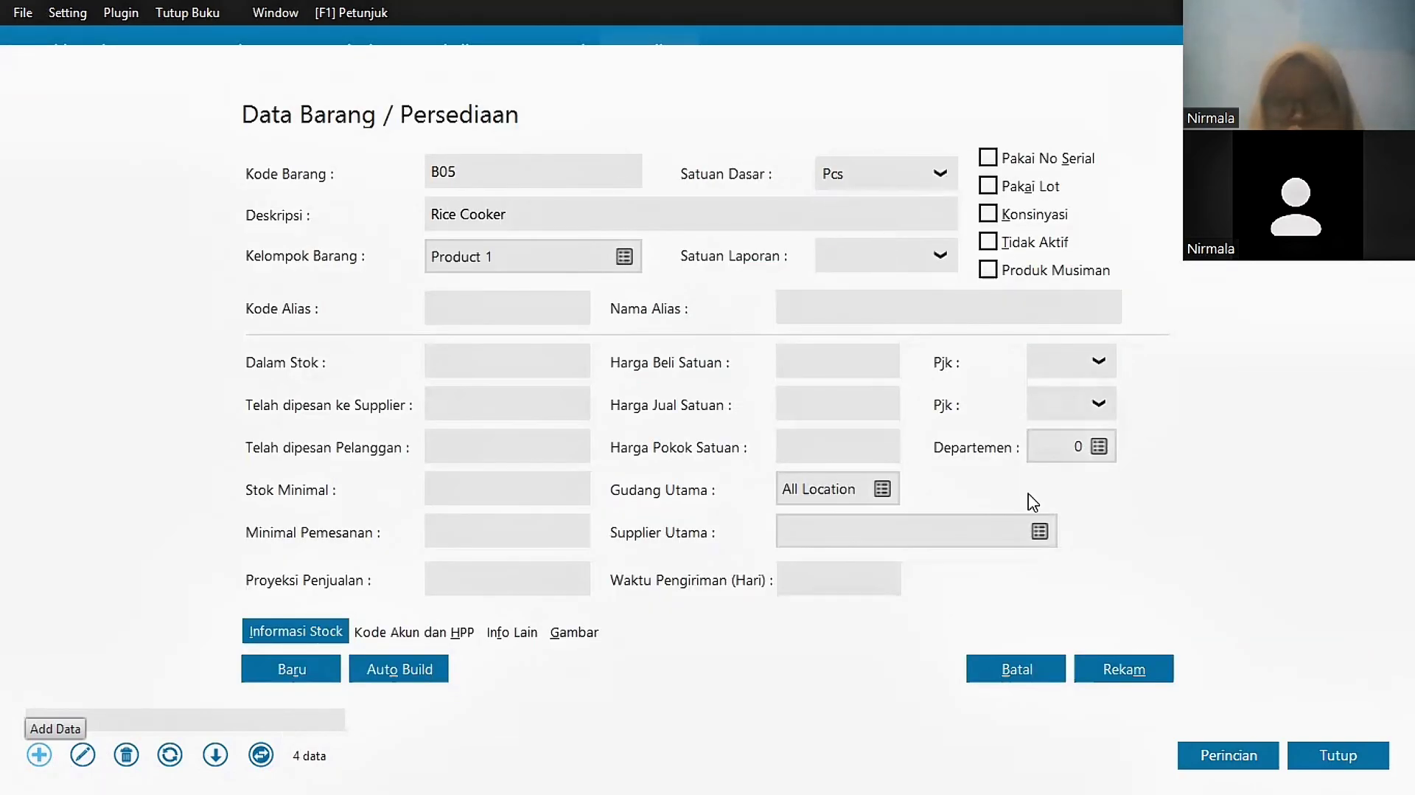
{"action": "left_click", "coordinate": [1124, 668]}
Step: Record opening stock for item B01: 3 units at Rp 1,750,000 each
{"action": "key", "text": "Escape"}
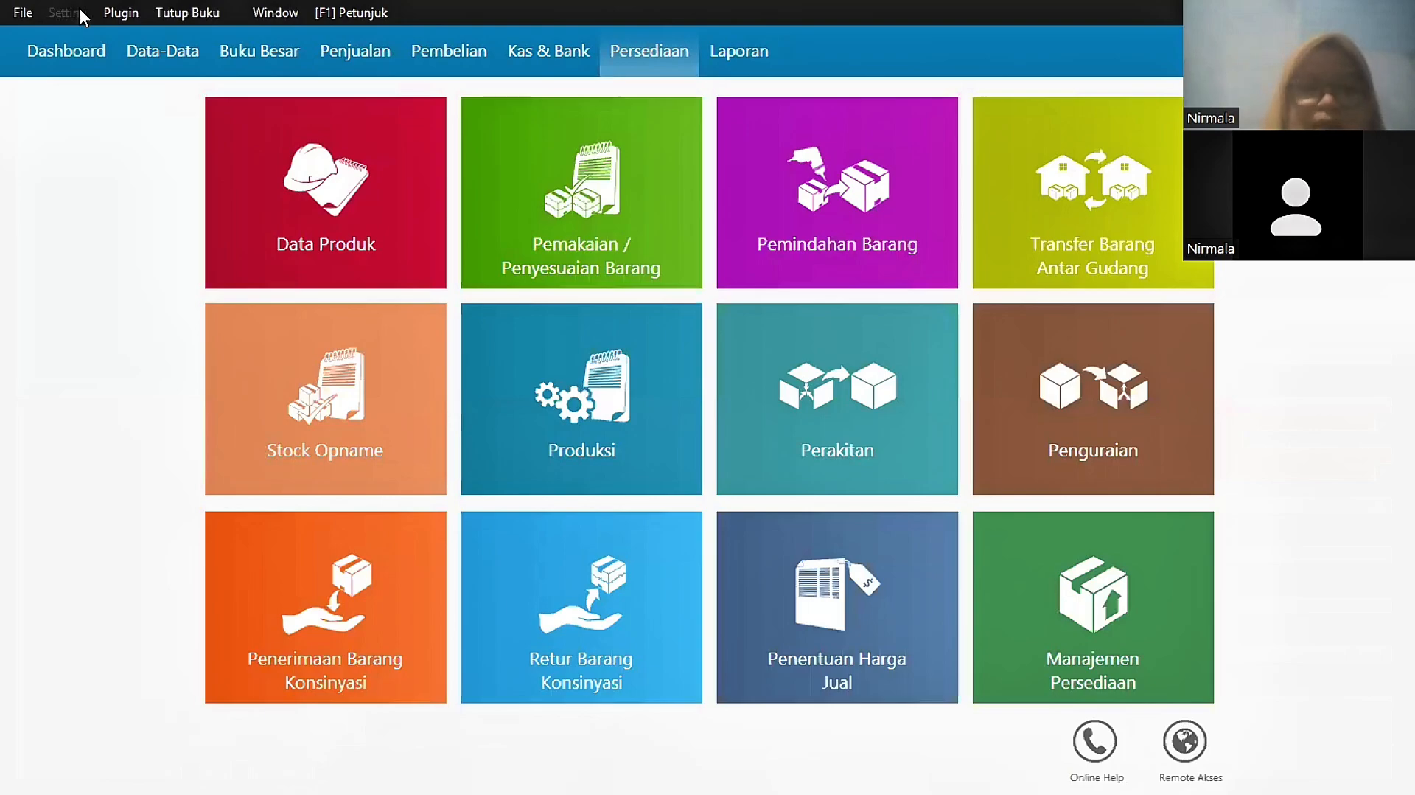
{"action": "key", "text": "alt+s"}
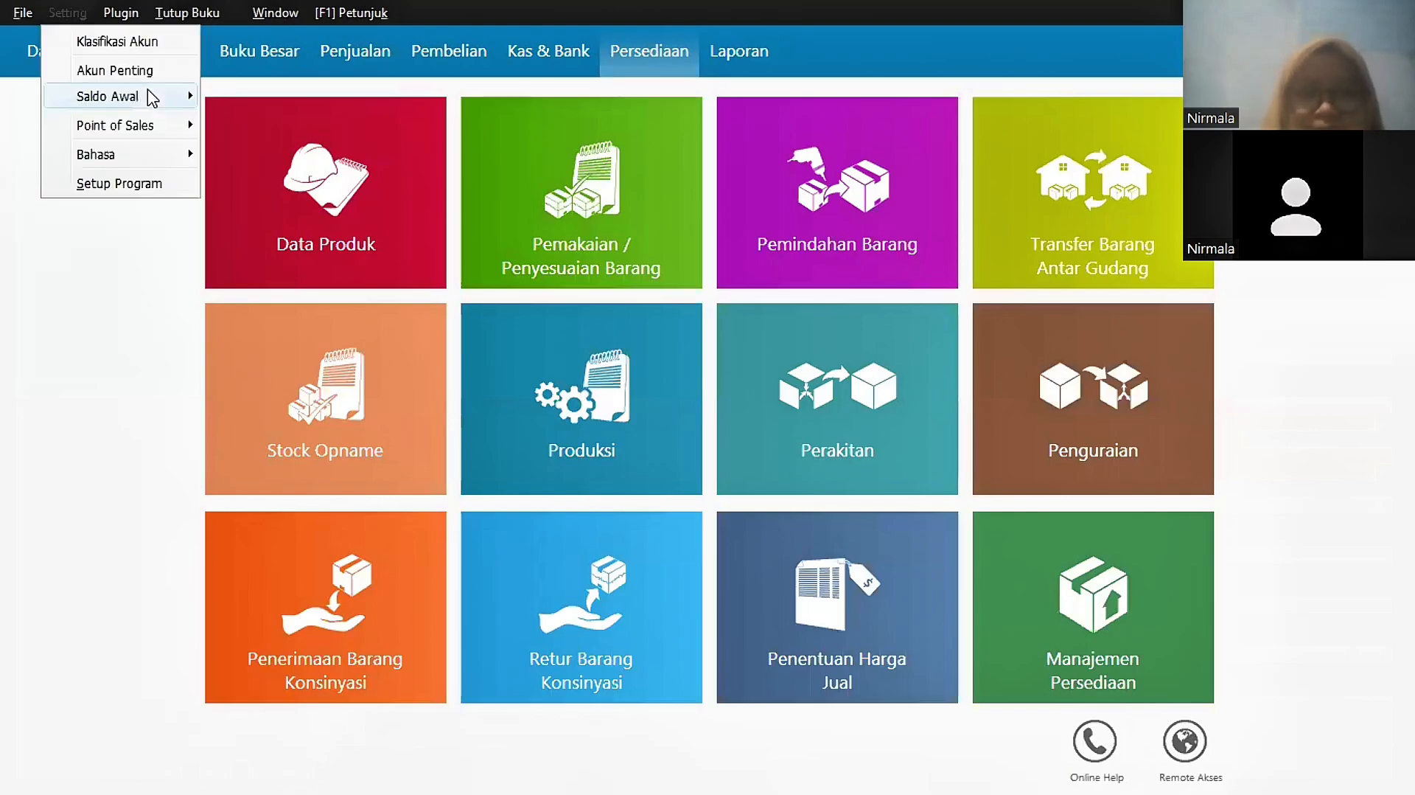
{"action": "mouse_move", "coordinate": [118, 97]}
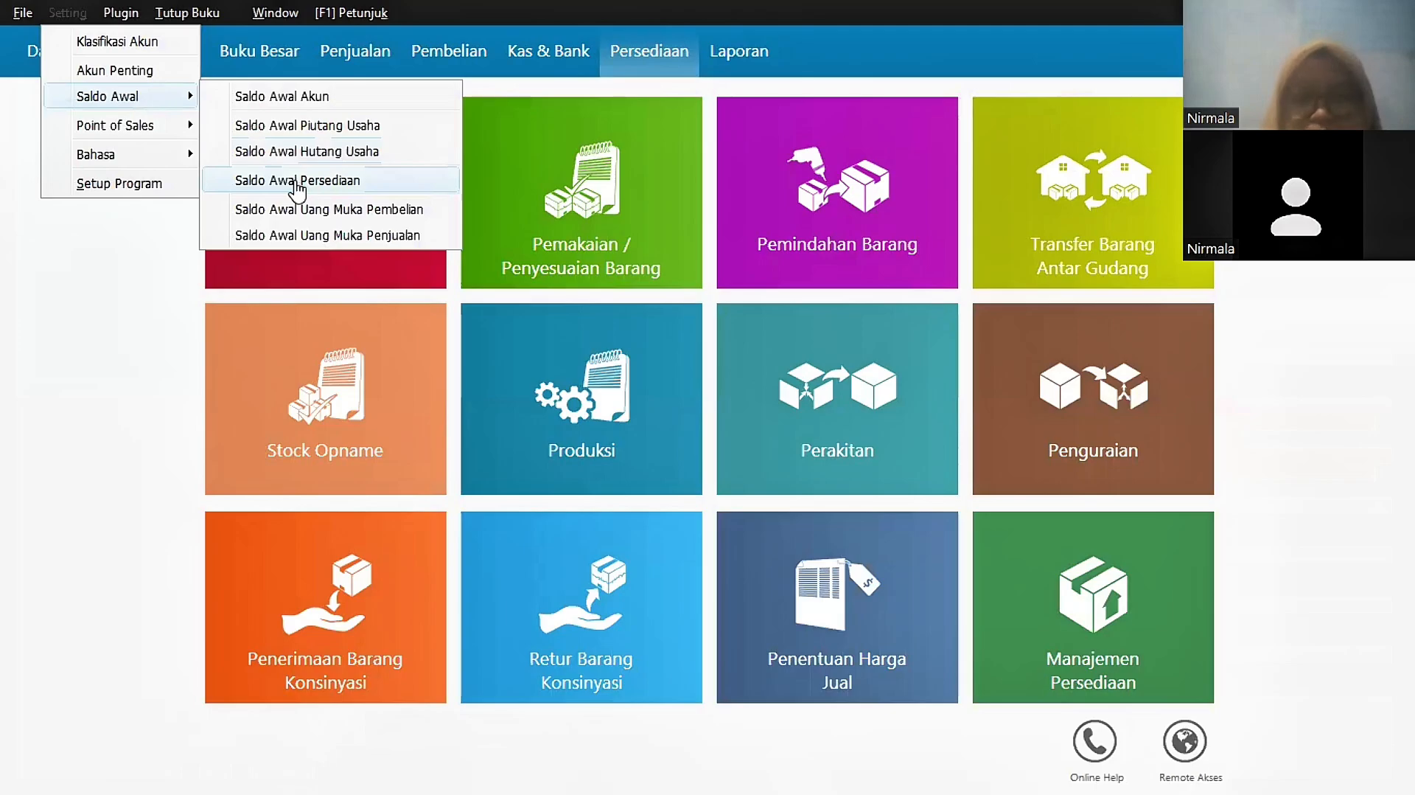
{"action": "left_click", "coordinate": [297, 181]}
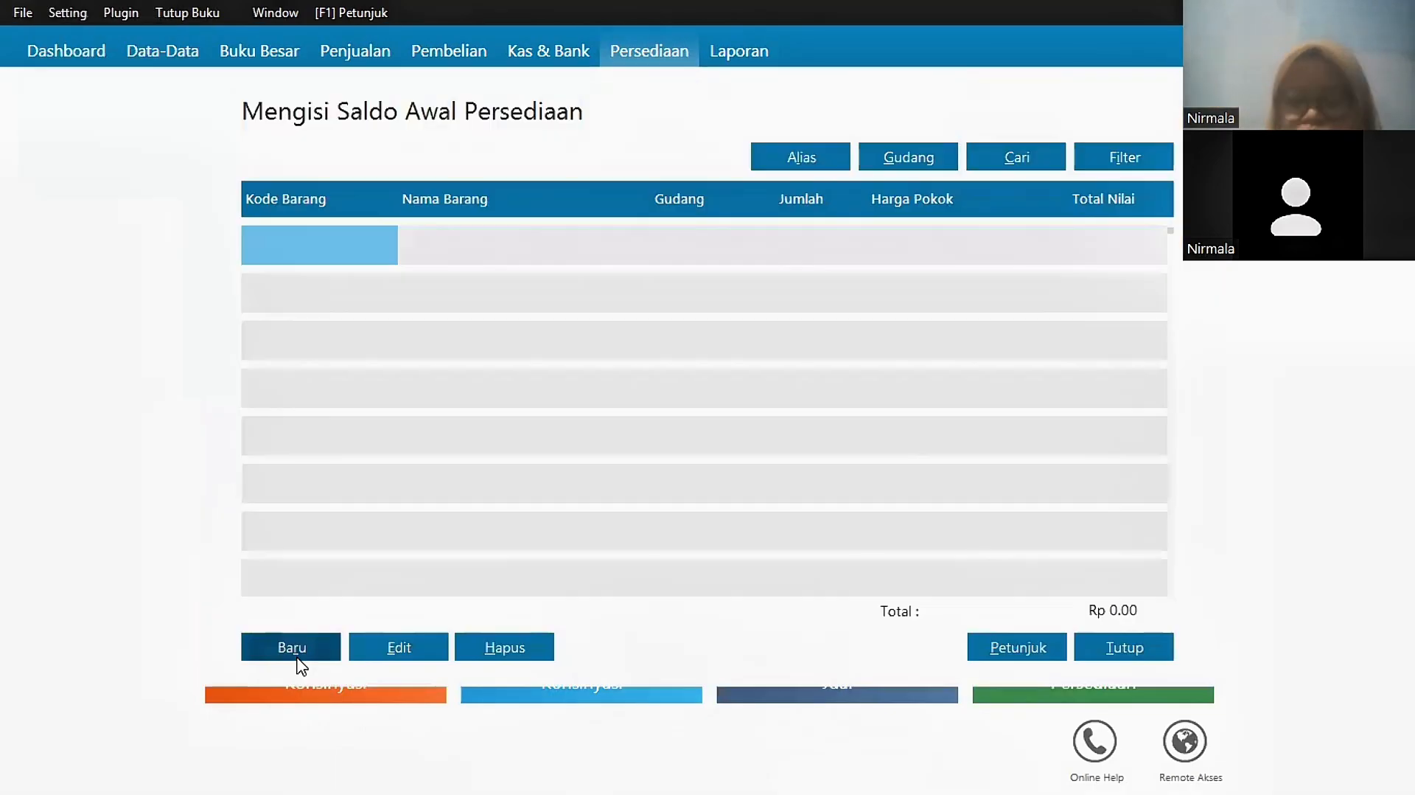
{"action": "left_click", "coordinate": [292, 648]}
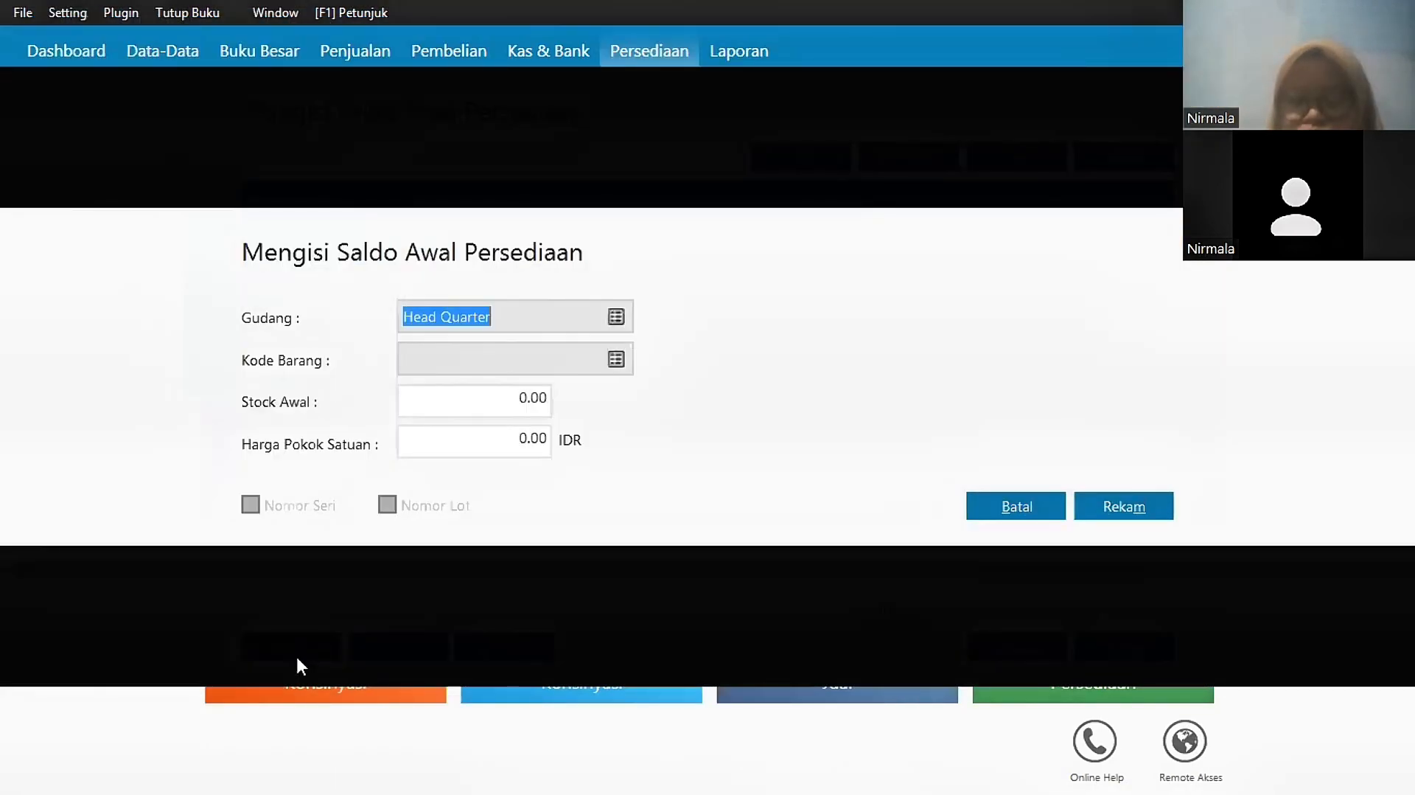
{"action": "left_click", "coordinate": [615, 359]}
{"action": "double_click", "coordinate": [533, 259]}
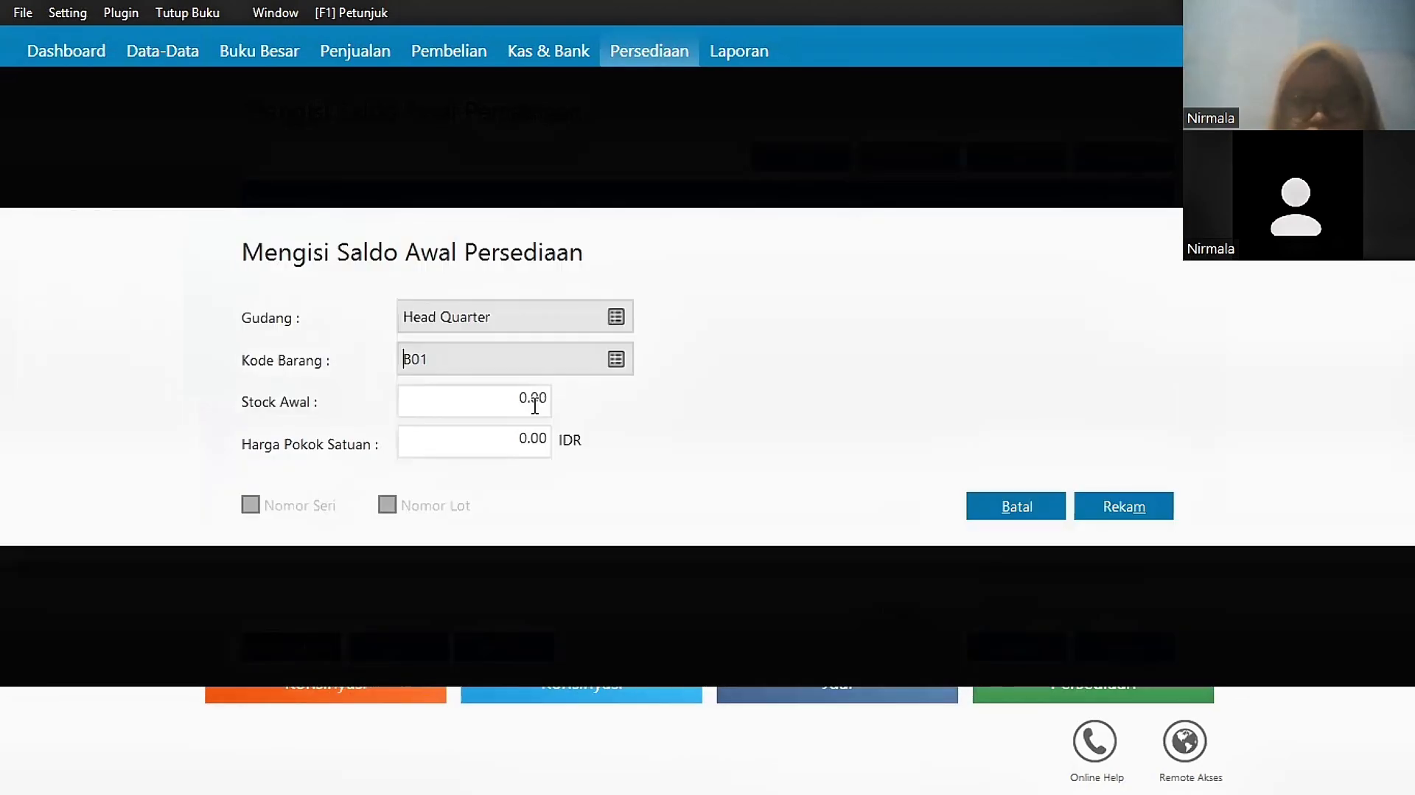
{"action": "left_click", "coordinate": [536, 408]}
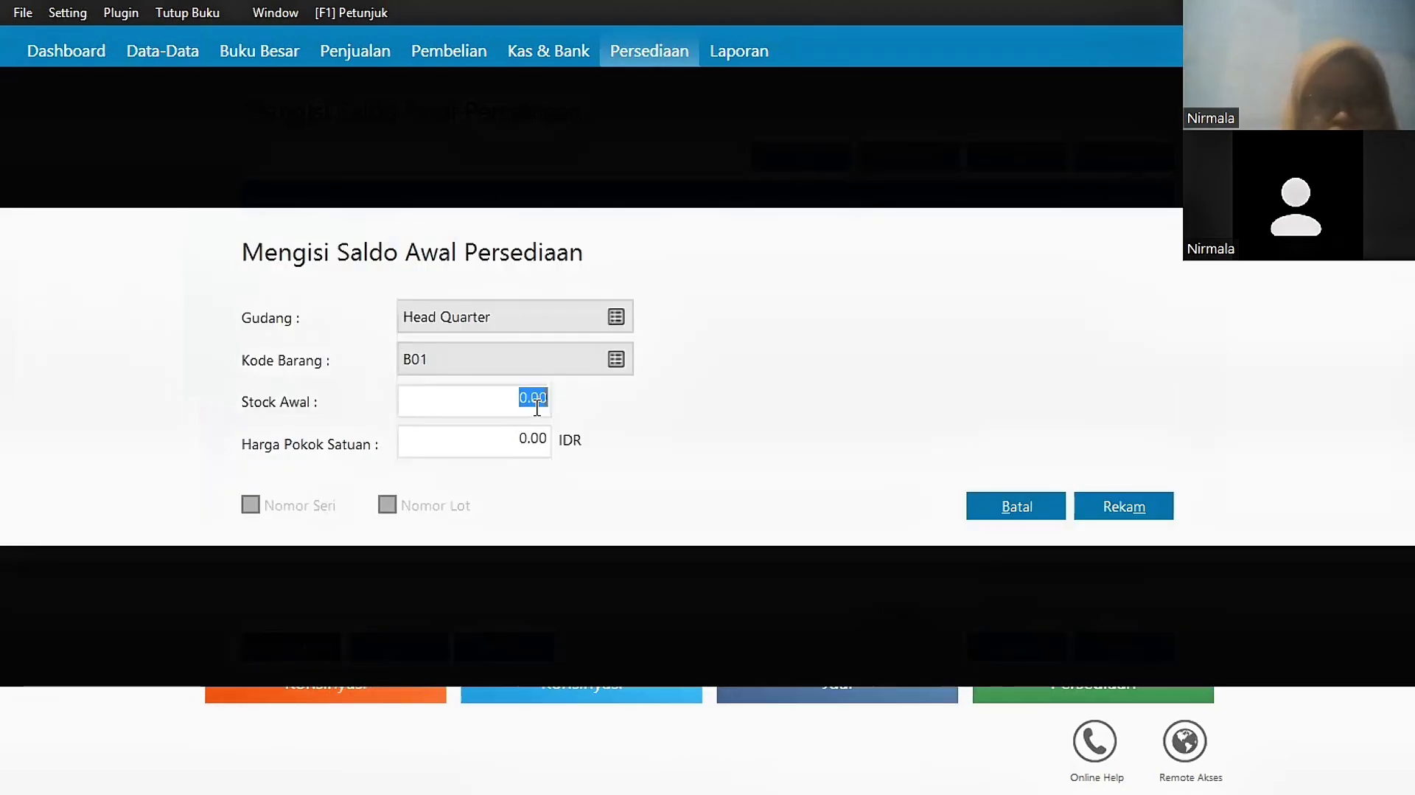
{"action": "type", "text": "3"}
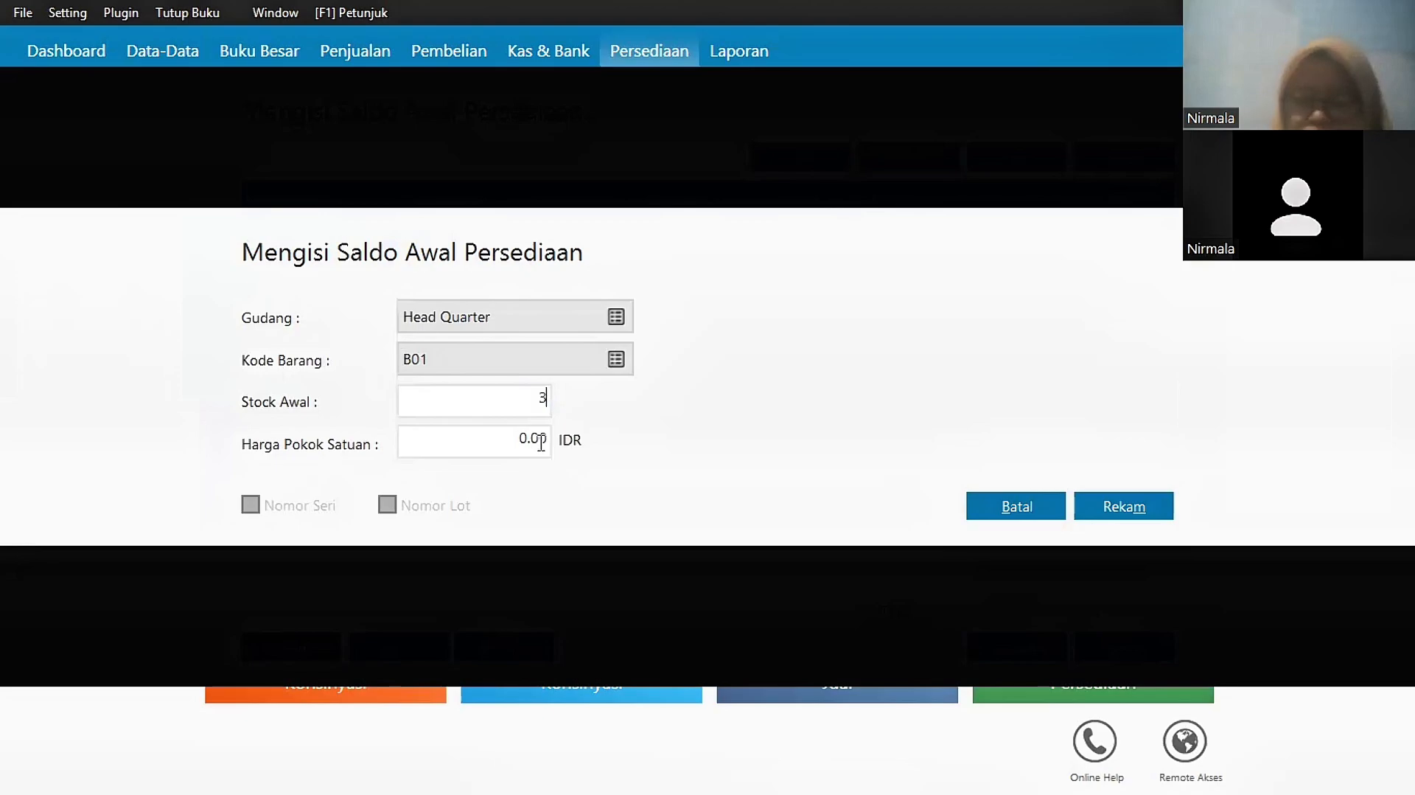
{"action": "left_click", "coordinate": [542, 441]}
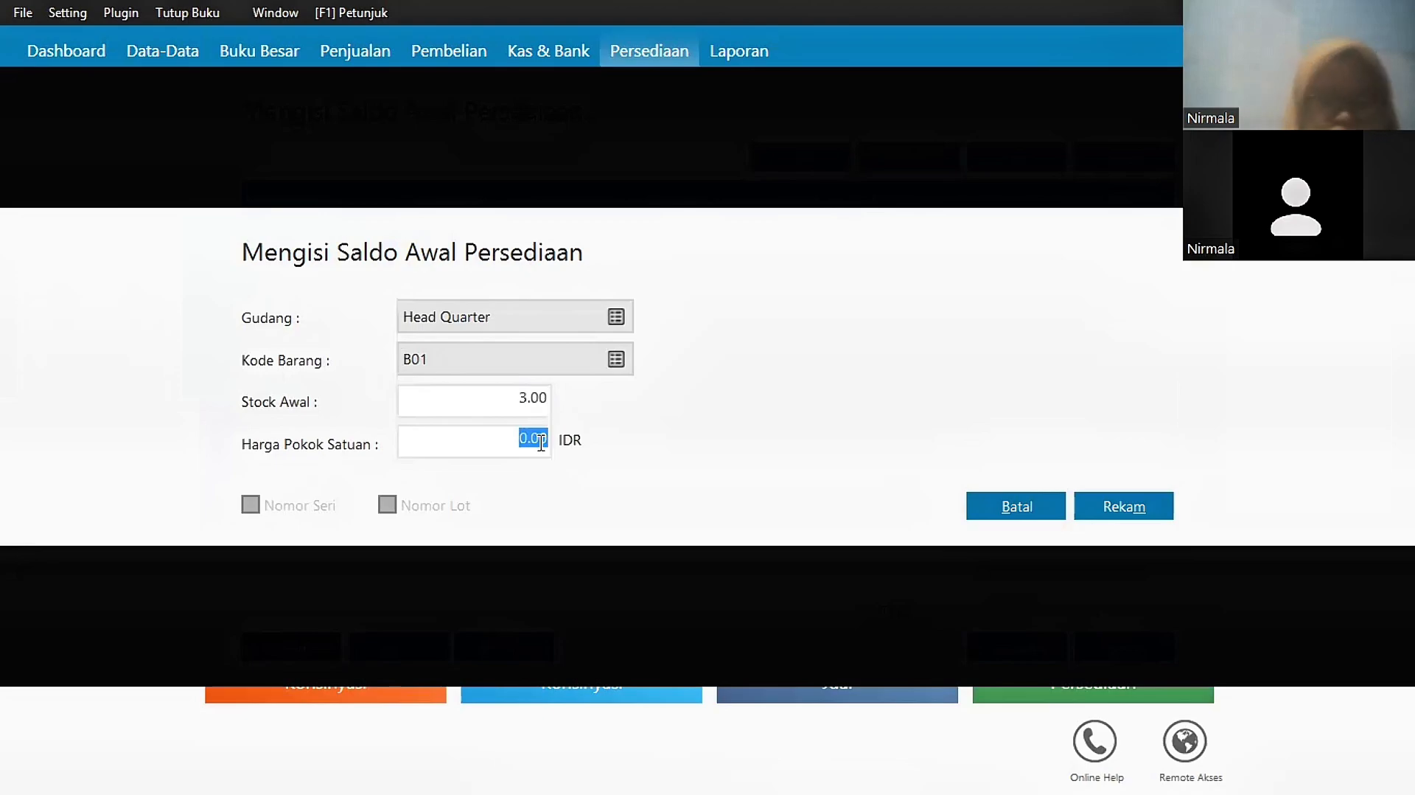
{"action": "type", "text": "17"}
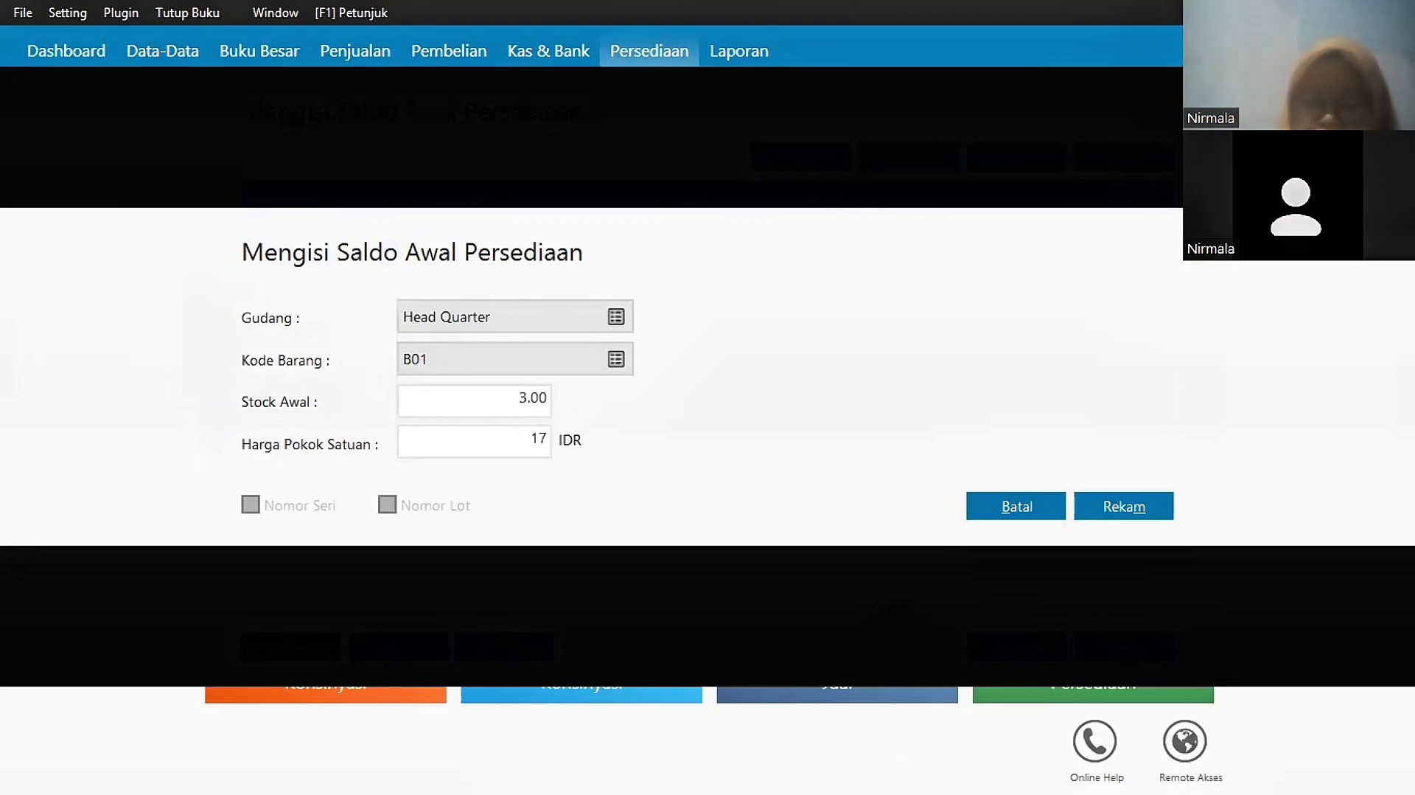
{"action": "type", "text": "50"}
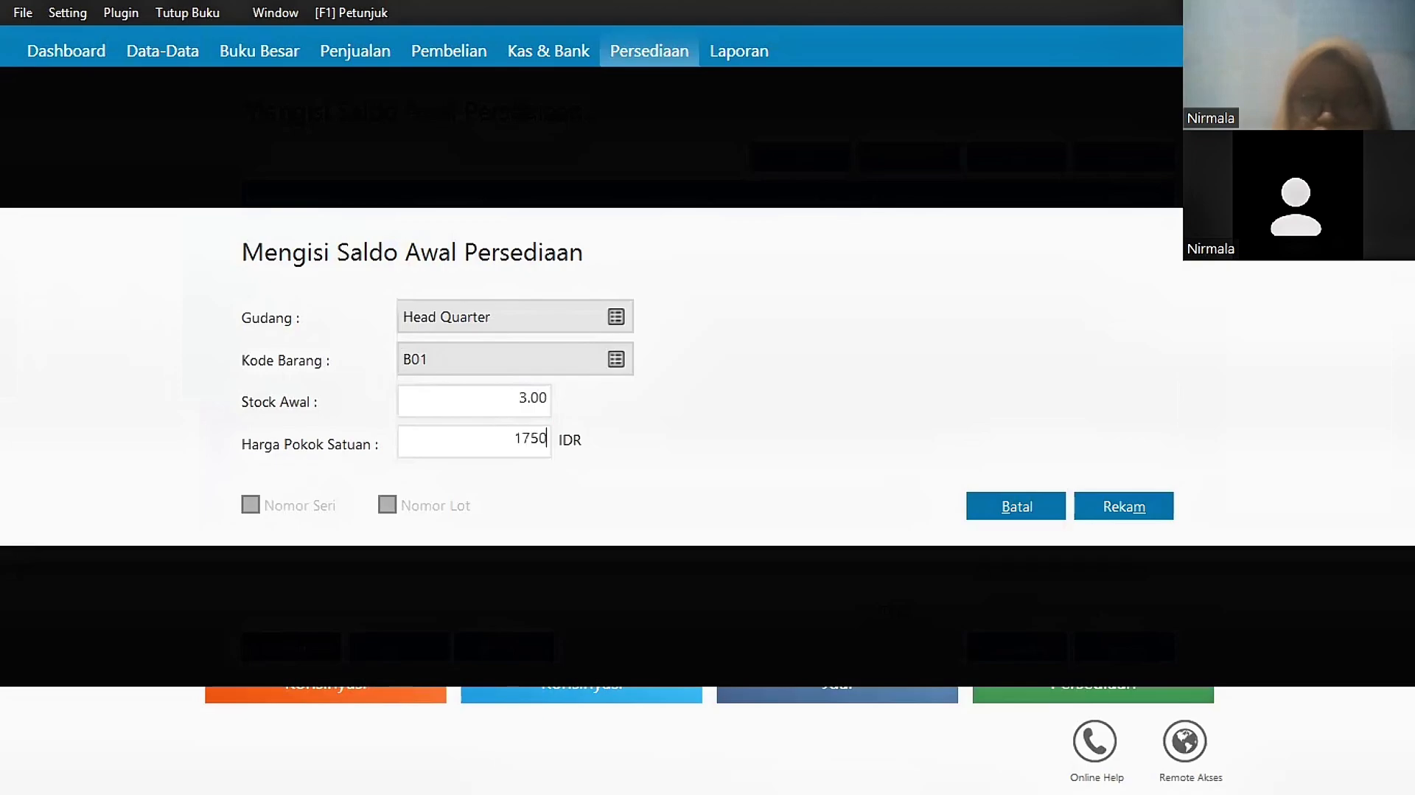
{"action": "type", "text": "000"}
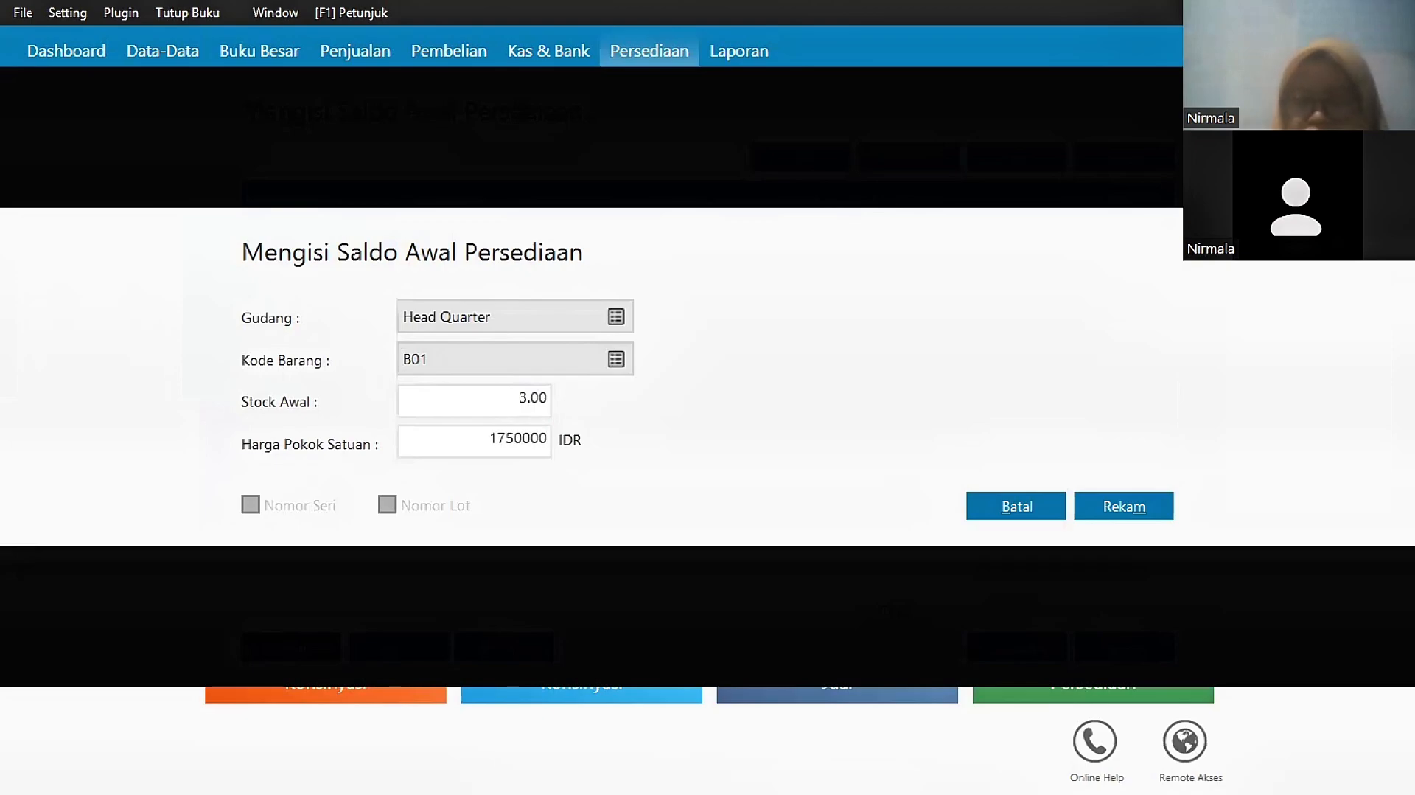
{"action": "left_click", "coordinate": [1126, 508]}
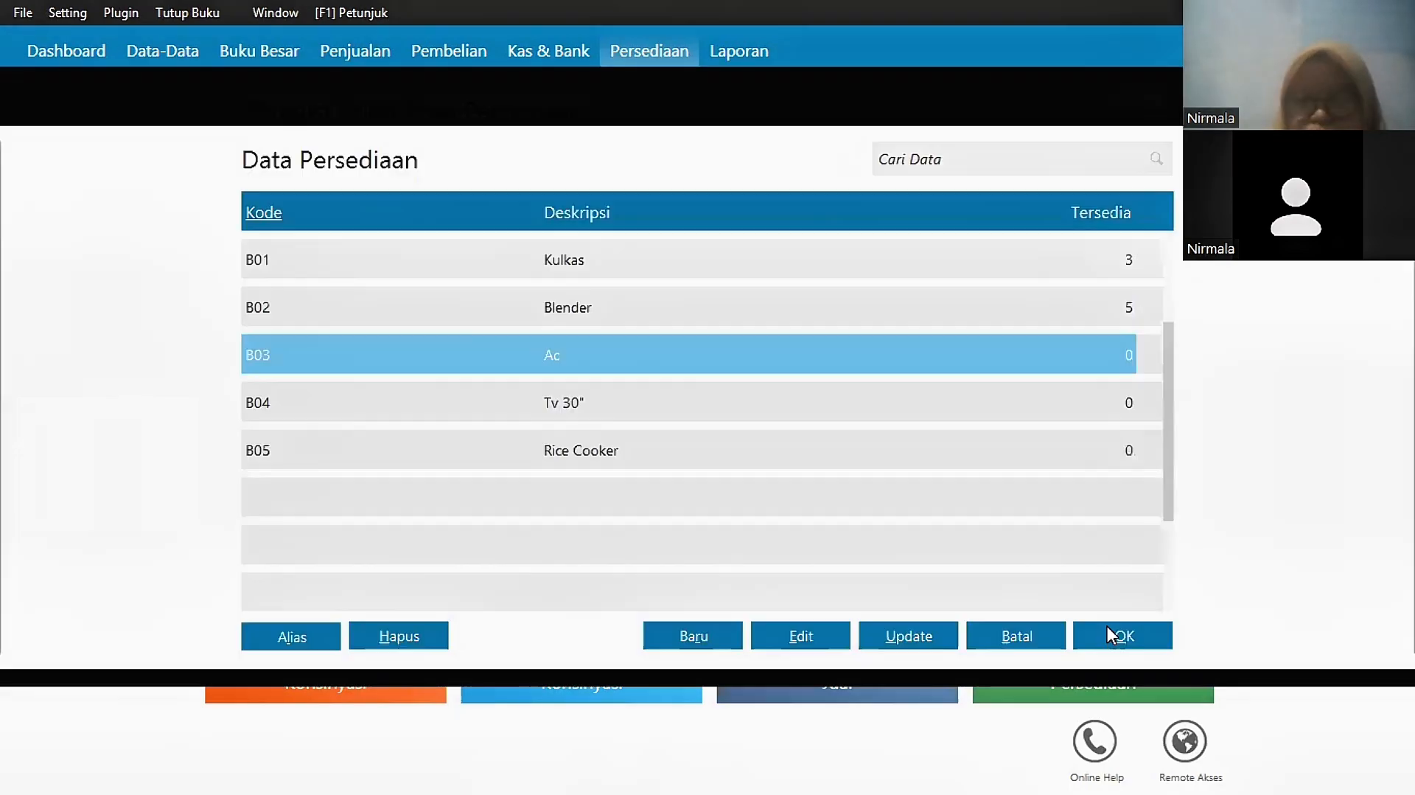
Step: Add further opening stock entries, including 4 units of B05 at Rp 750,000, then recalculate balances
{"action": "left_click", "coordinate": [1113, 635]}
{"action": "type", "text": "4"}
{"action": "key", "text": "Tab"}
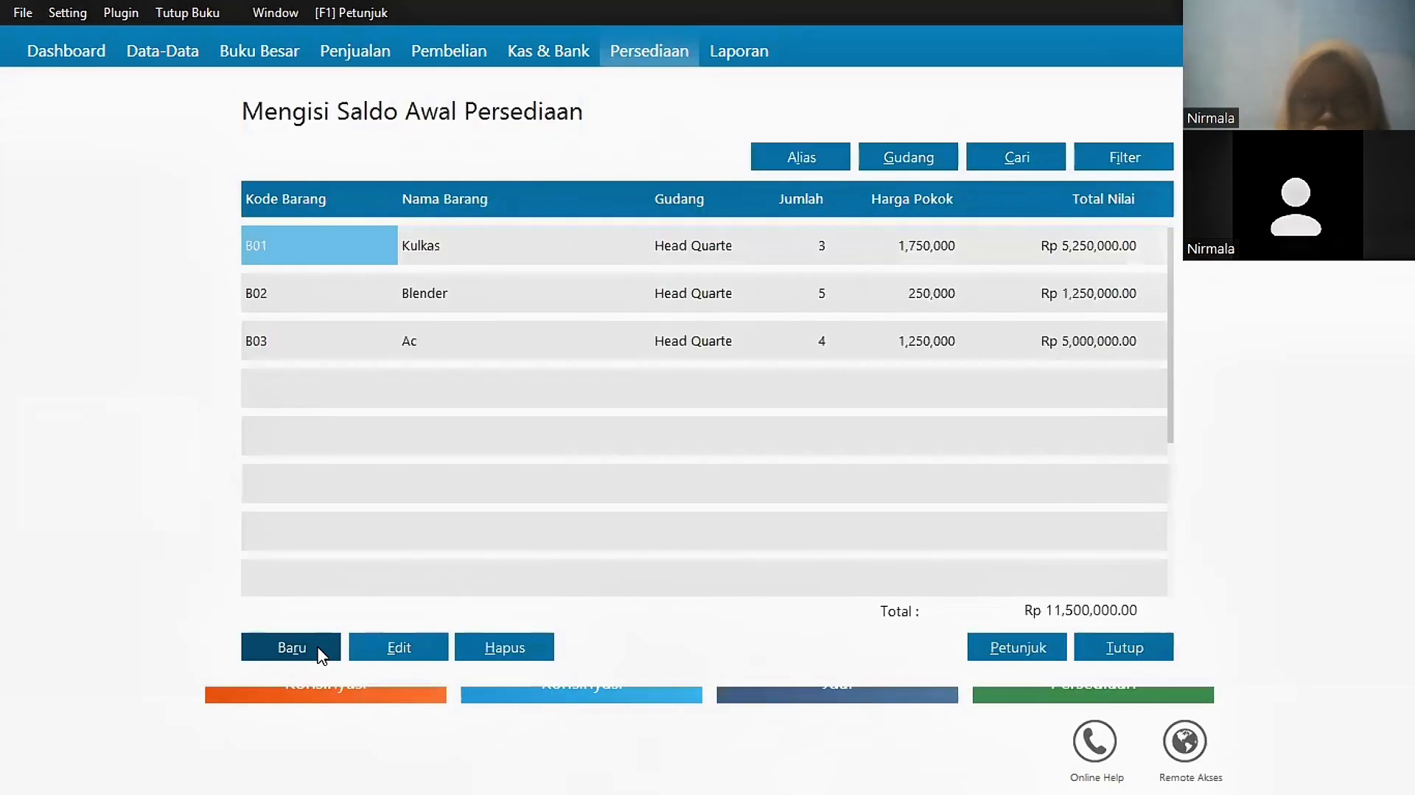
{"action": "left_click", "coordinate": [293, 646]}
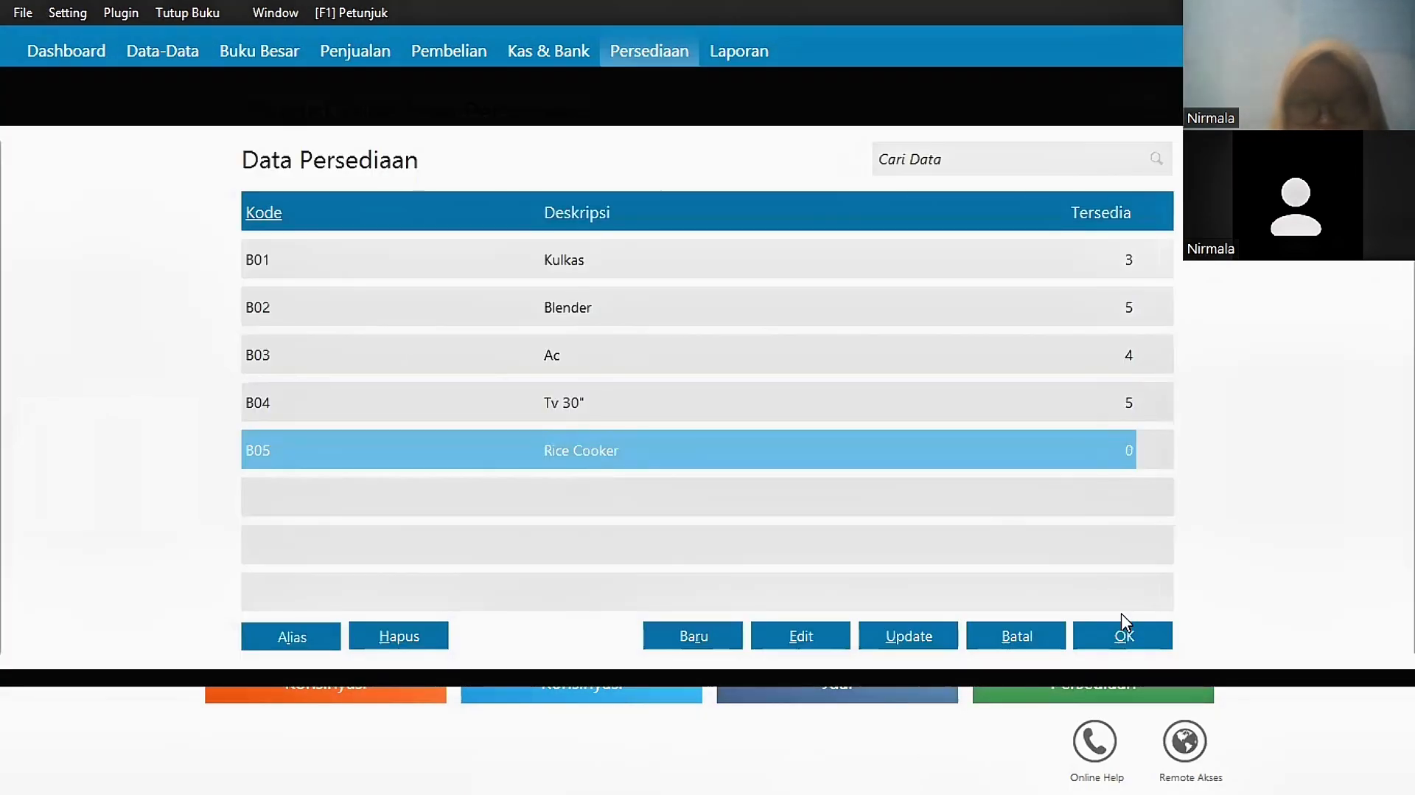
{"action": "left_click", "coordinate": [1121, 632]}
{"action": "type", "text": "4"}
{"action": "key", "text": "Tab"}
{"action": "type", "text": "750000"}
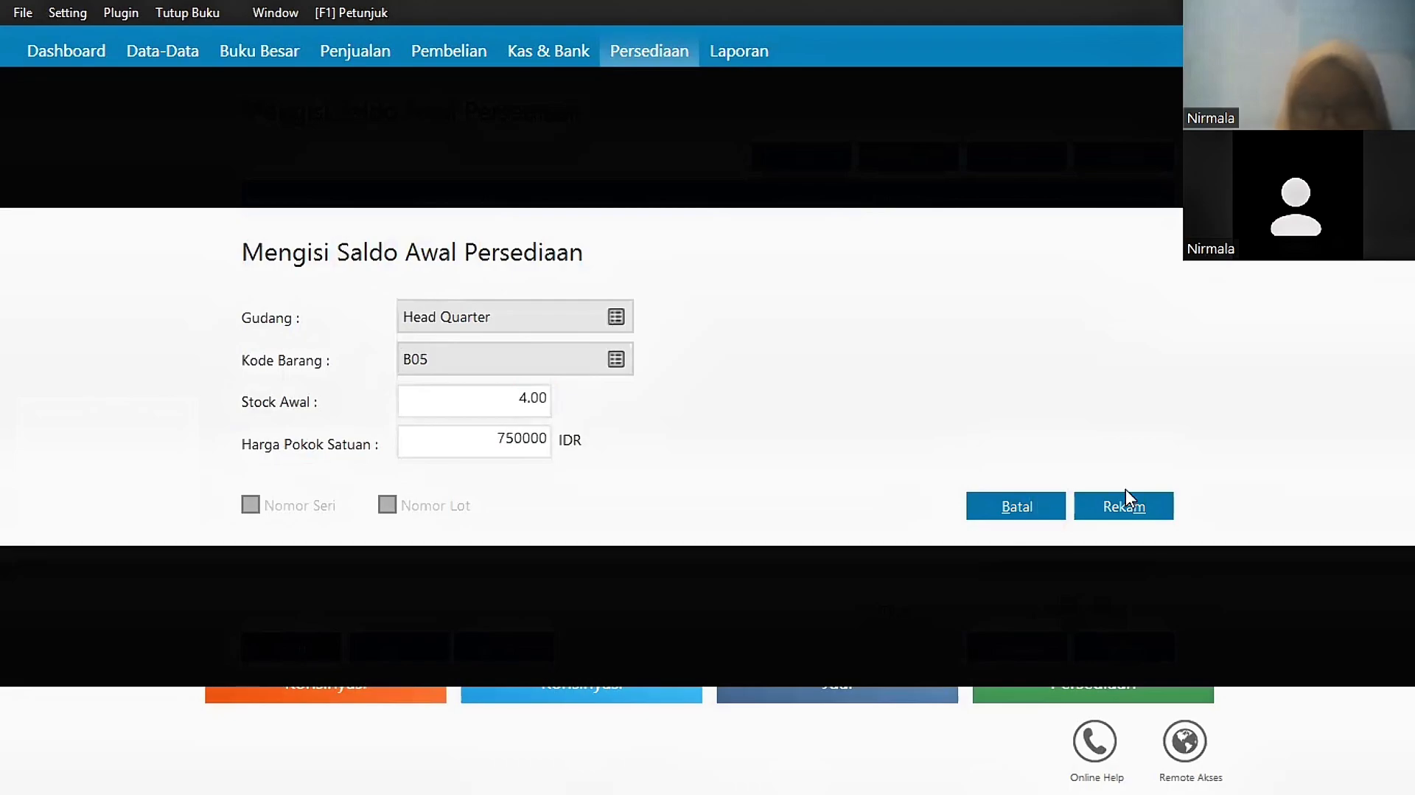
{"action": "left_click", "coordinate": [1125, 501]}
{"action": "left_click", "coordinate": [1124, 650]}
{"action": "key", "text": "Return"}
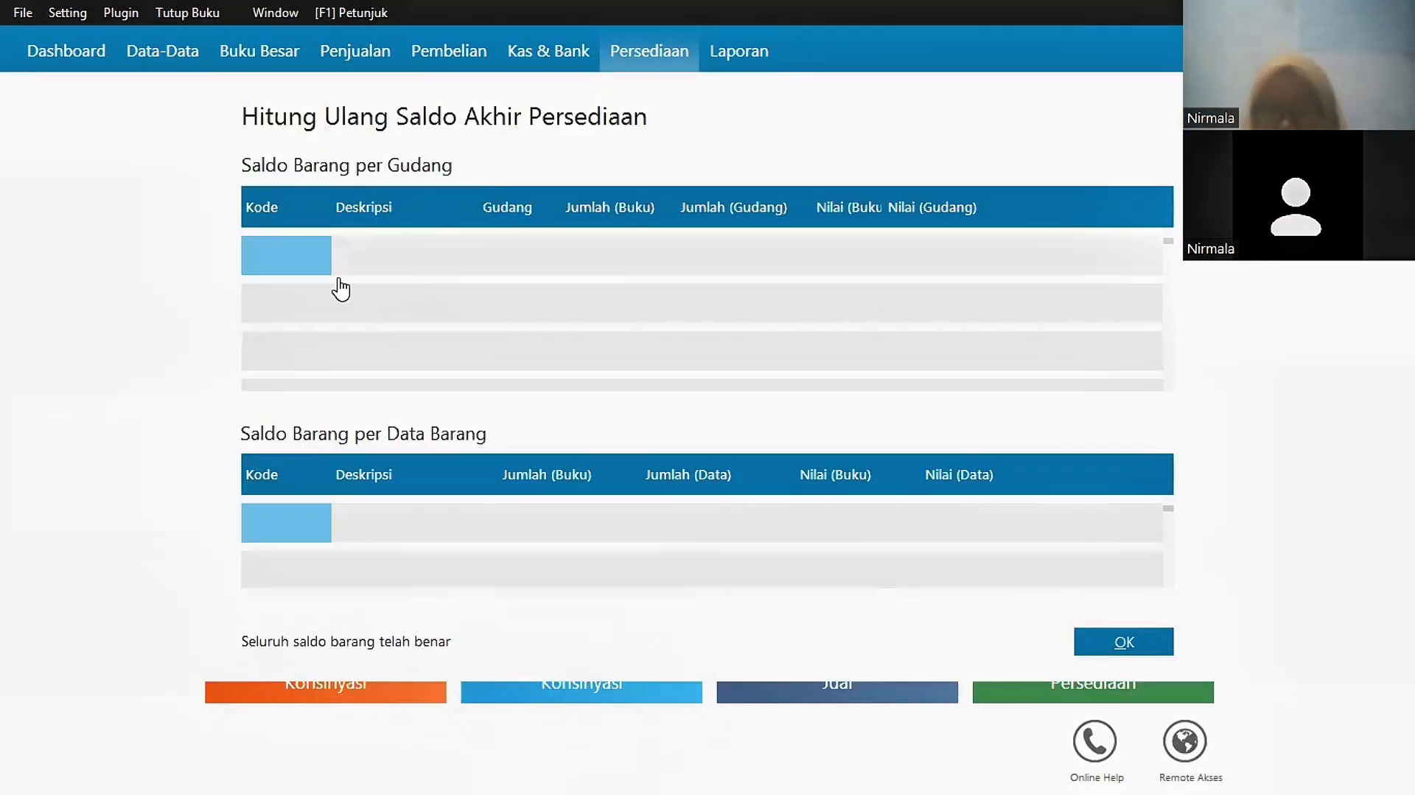
{"action": "key", "text": "Return"}
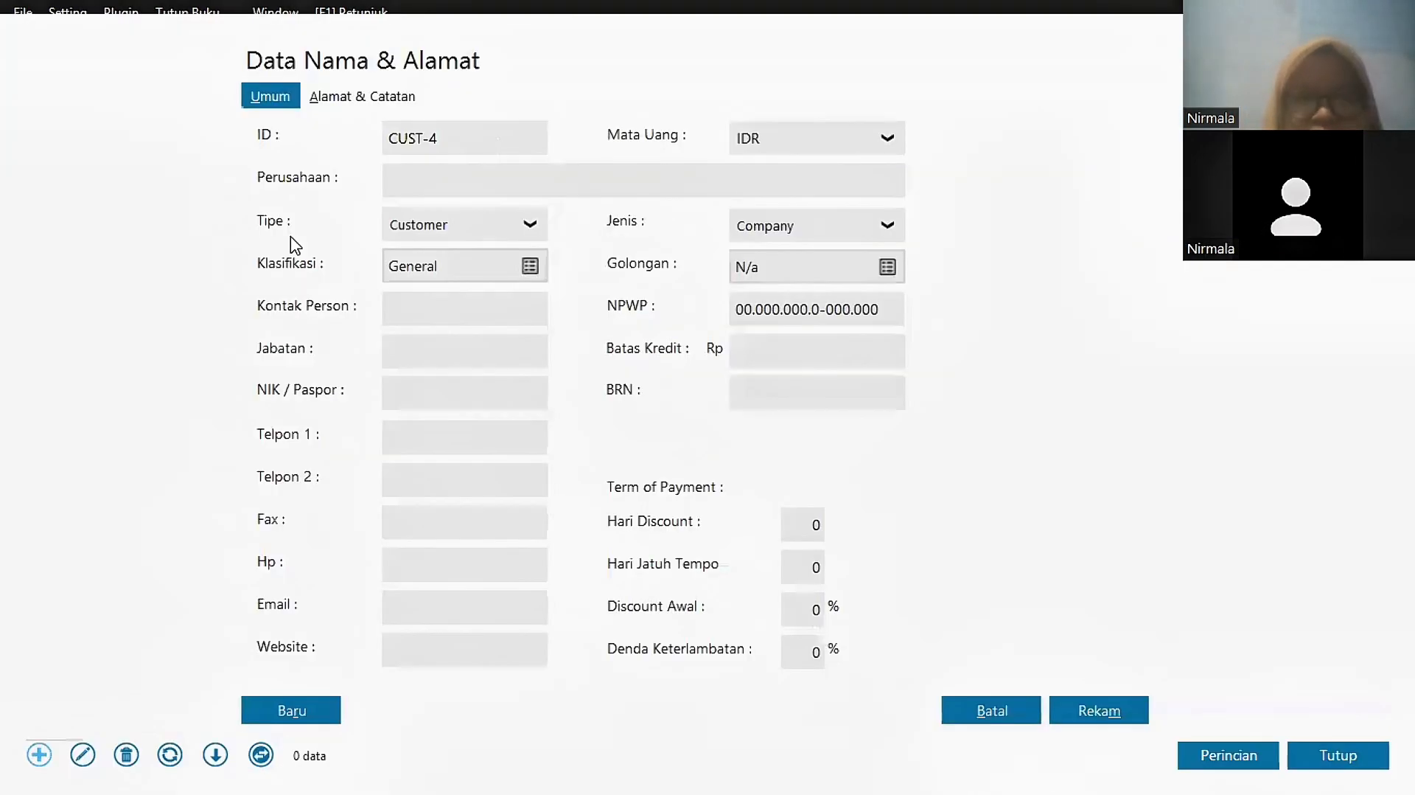
Step: Add vendor PT. Jaya Intel, accepting the incomplete tax number warning
{"action": "left_click", "coordinate": [531, 226]}
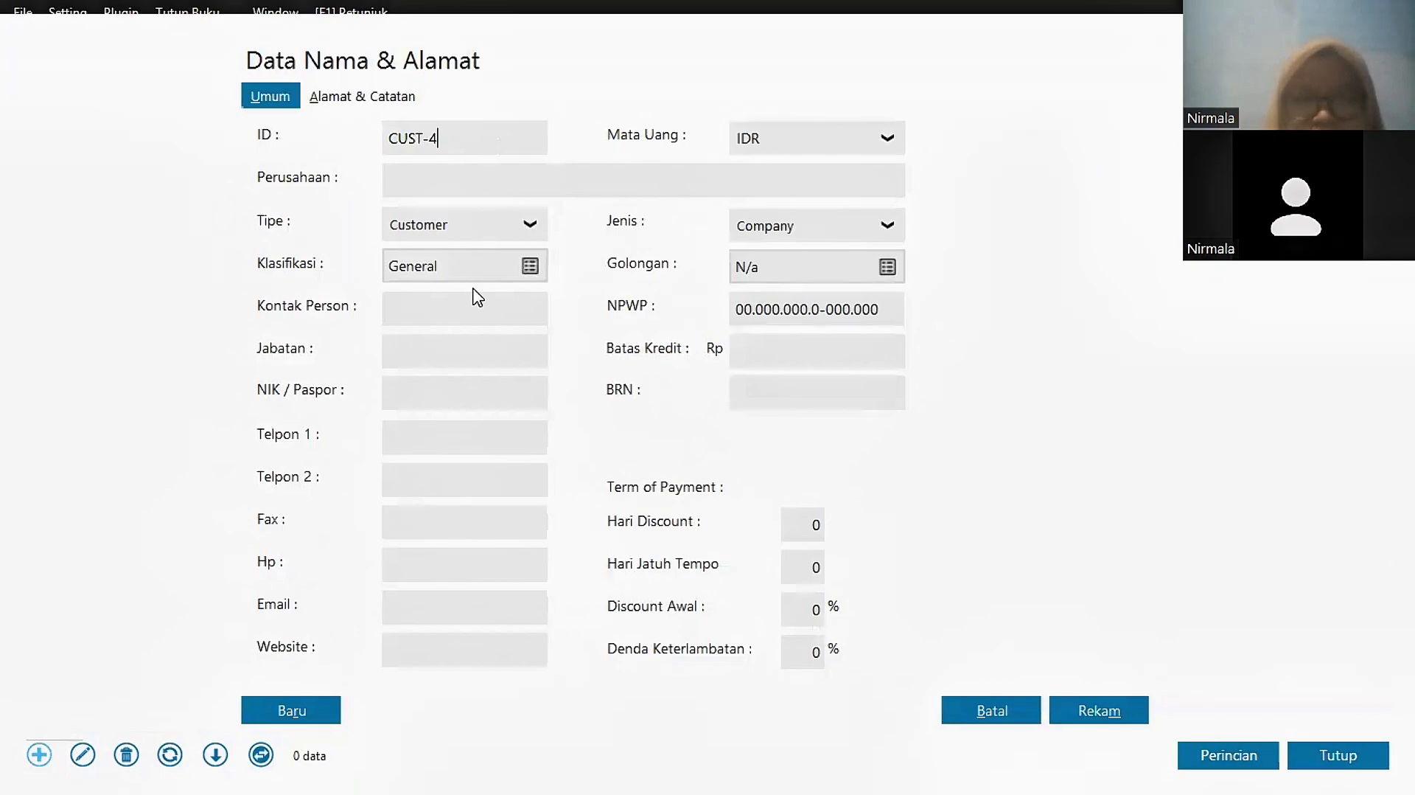
{"action": "left_click", "coordinate": [475, 295]}
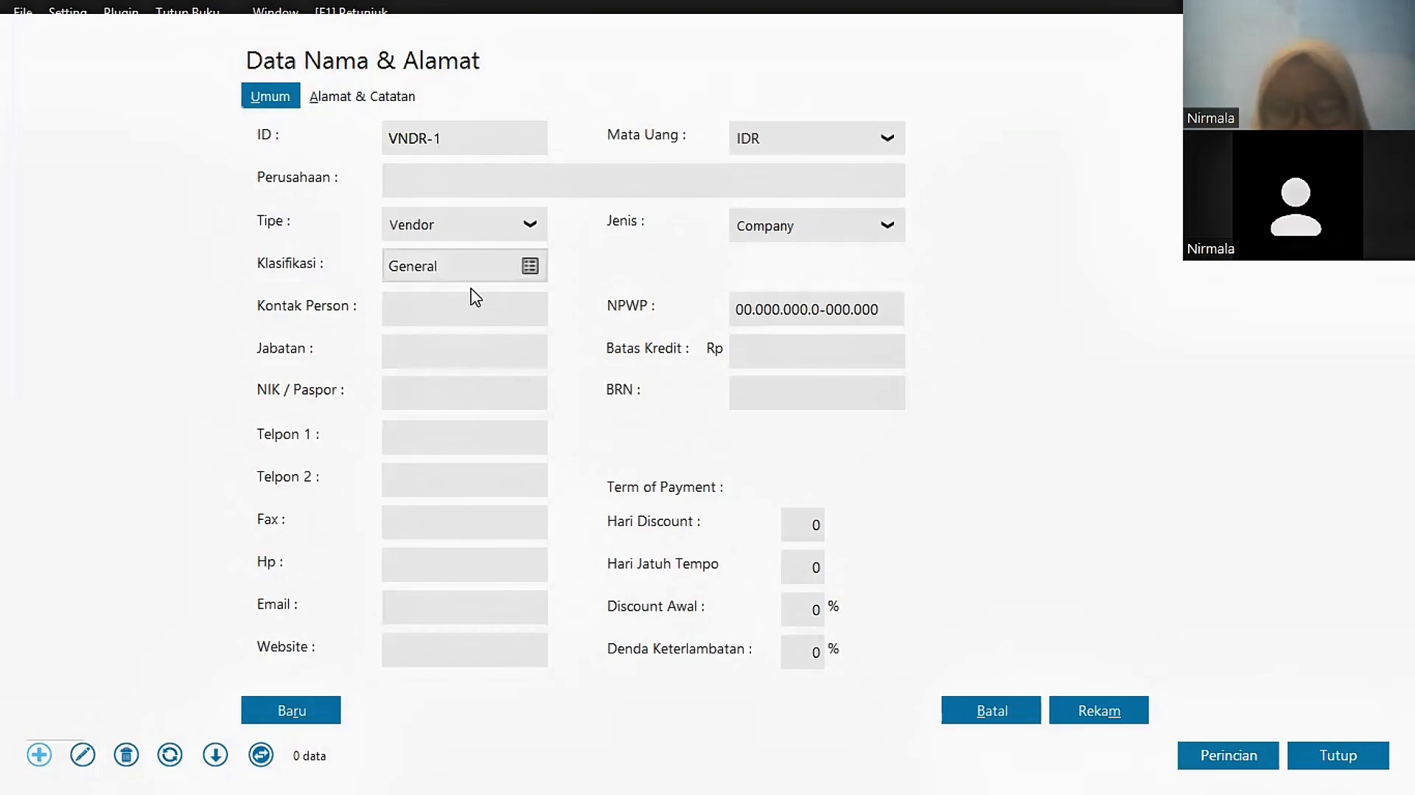
{"action": "left_click", "coordinate": [473, 178]}
{"action": "type", "text": "P"}
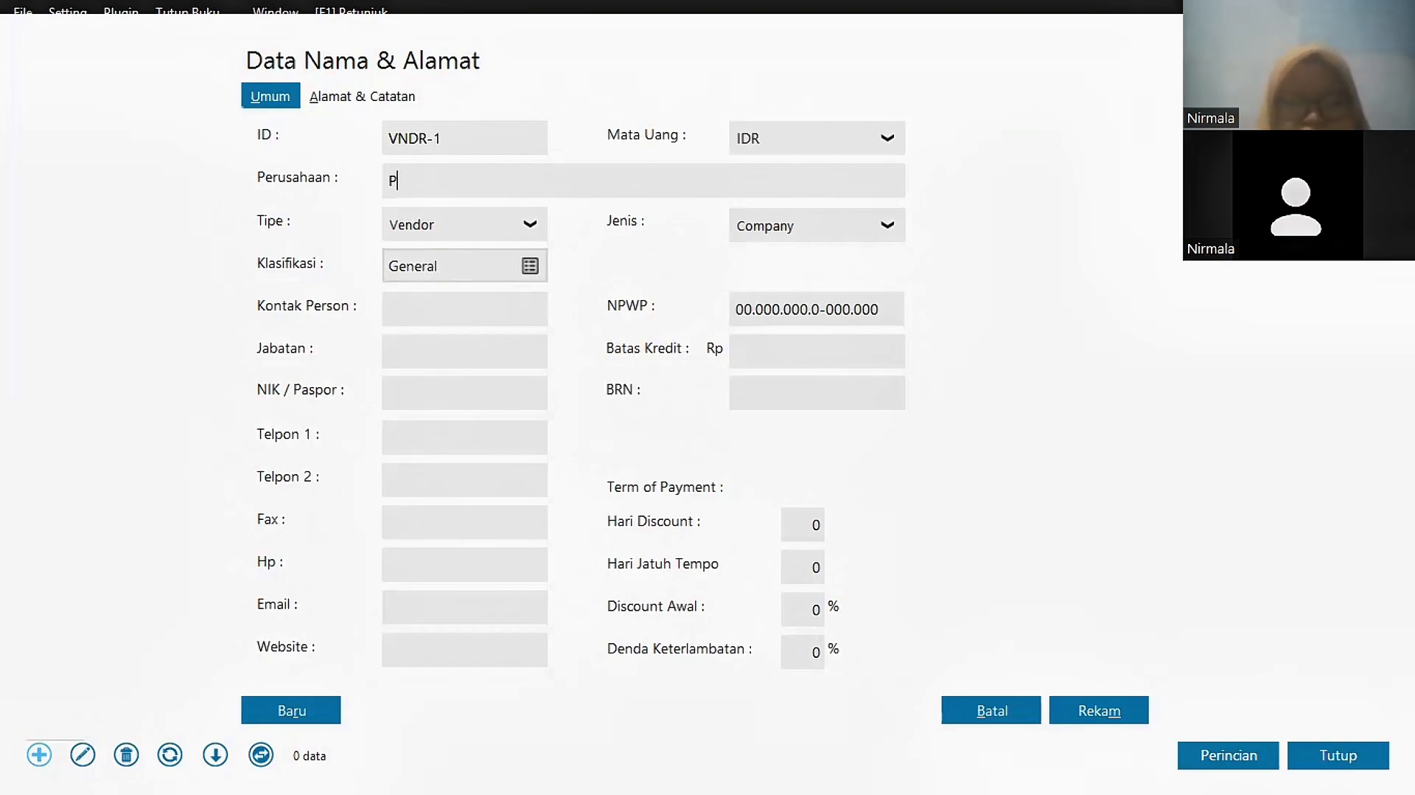
{"action": "type", "text": "T."}
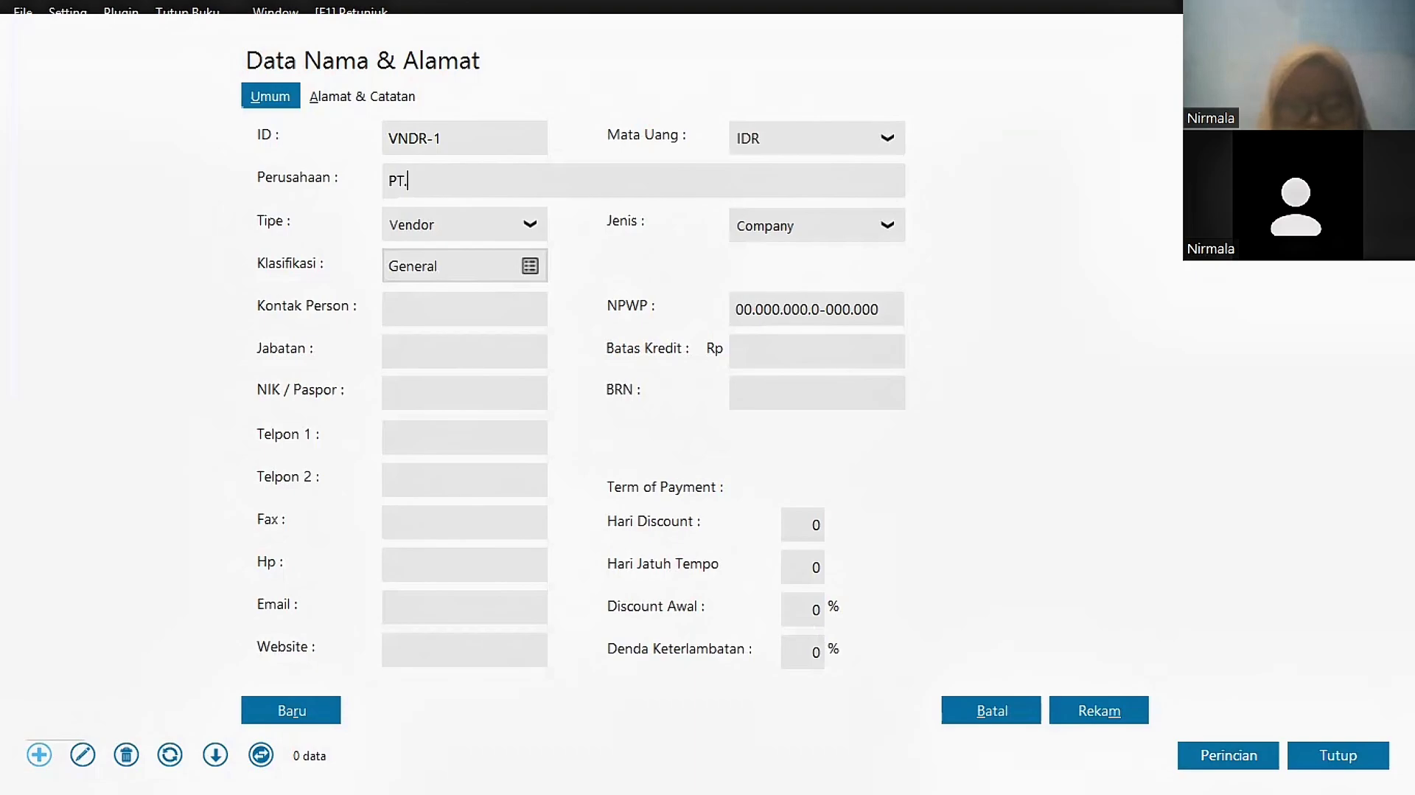
{"action": "type", "text": " Jaya I"}
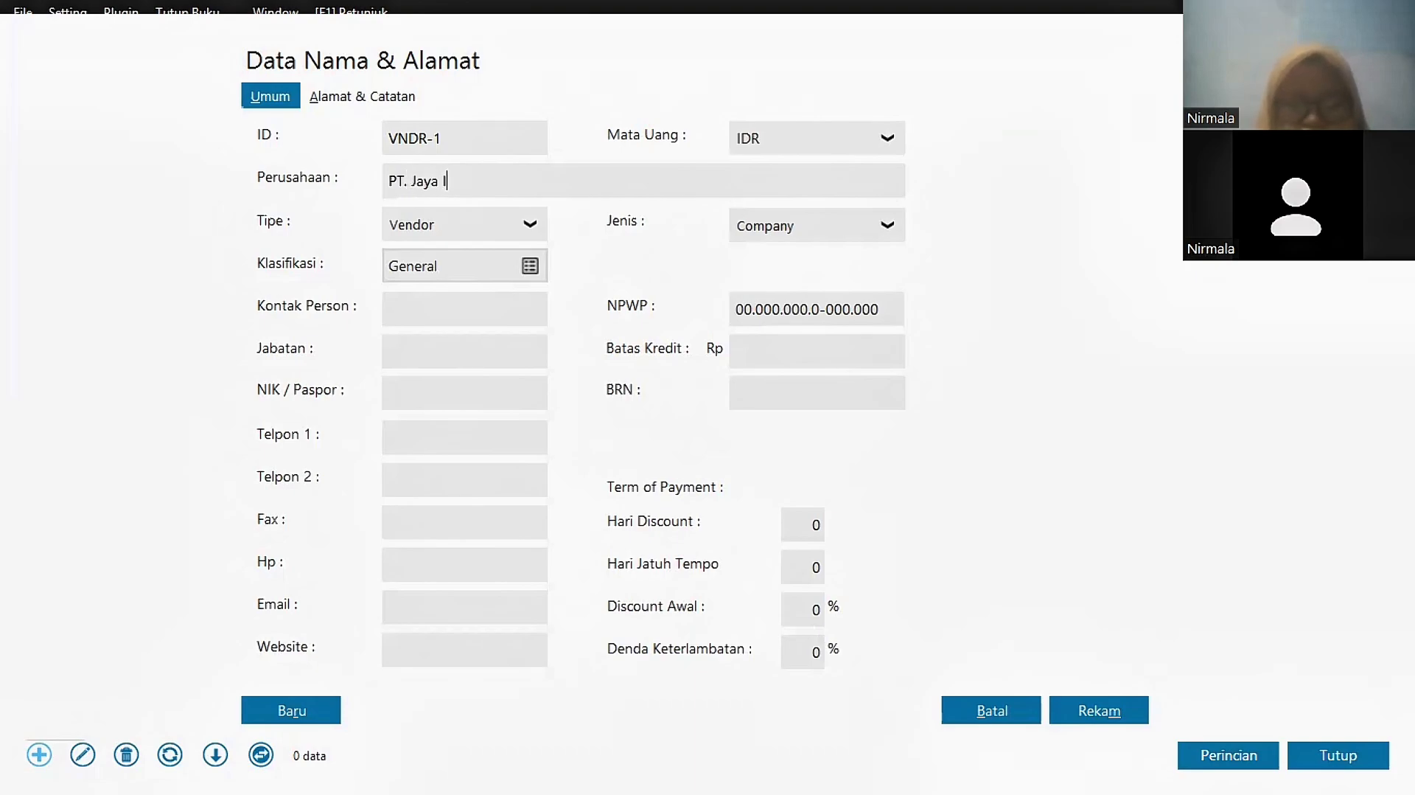
{"action": "type", "text": "ntel"}
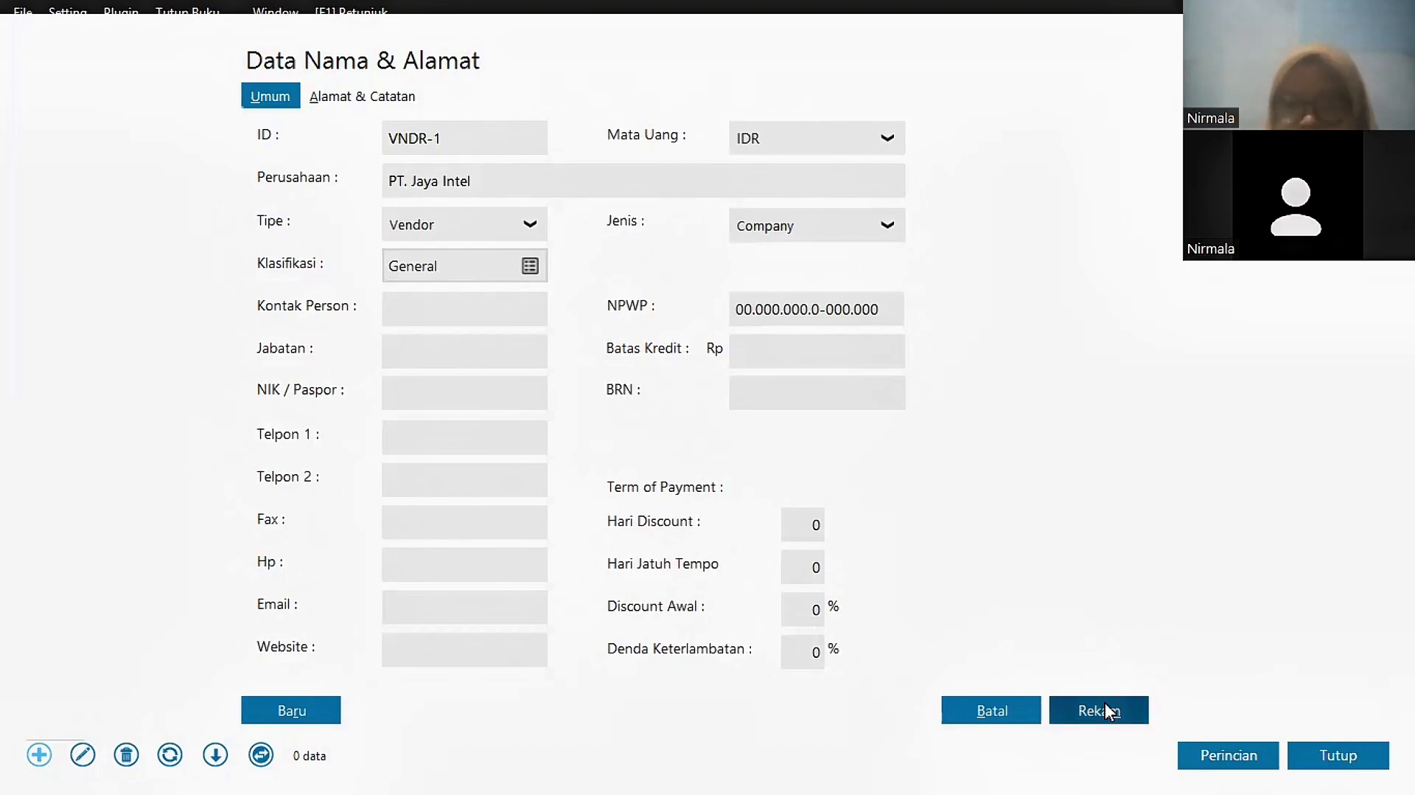
{"action": "left_click", "coordinate": [1108, 710]}
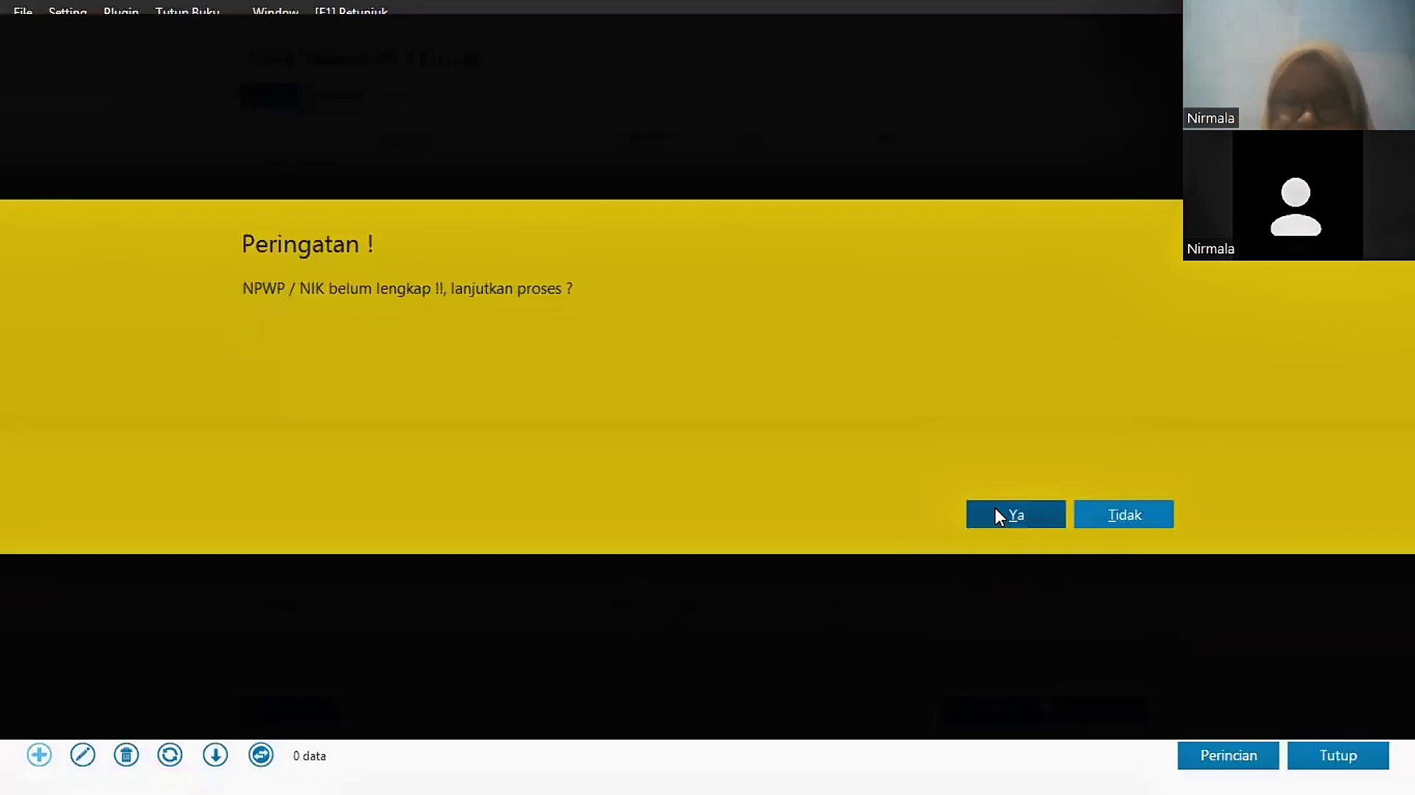
{"action": "left_click", "coordinate": [997, 514]}
Step: Add vendor PT. Maju Mundur and close the address book
{"action": "left_click", "coordinate": [446, 185]}
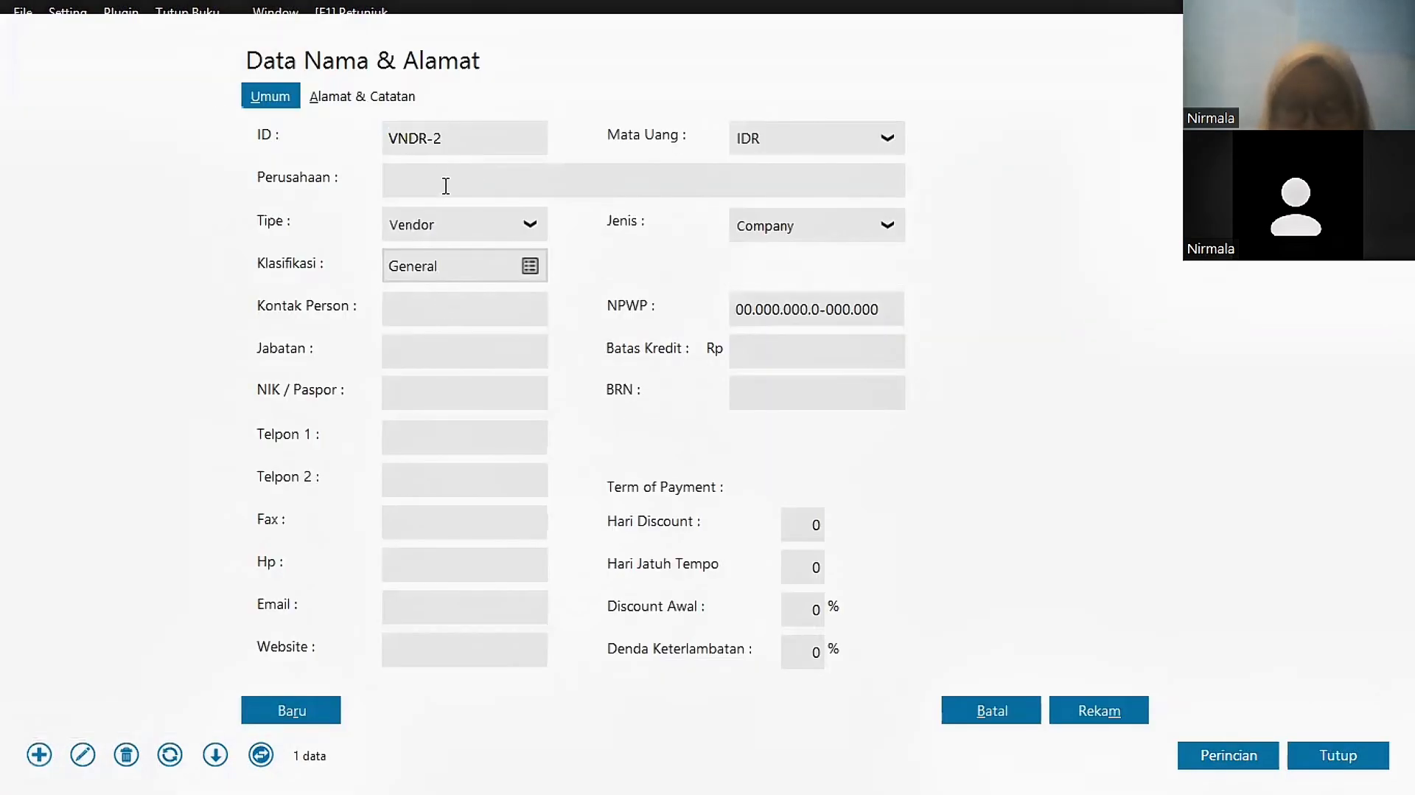
{"action": "type", "text": "PT. Maju Mundur"}
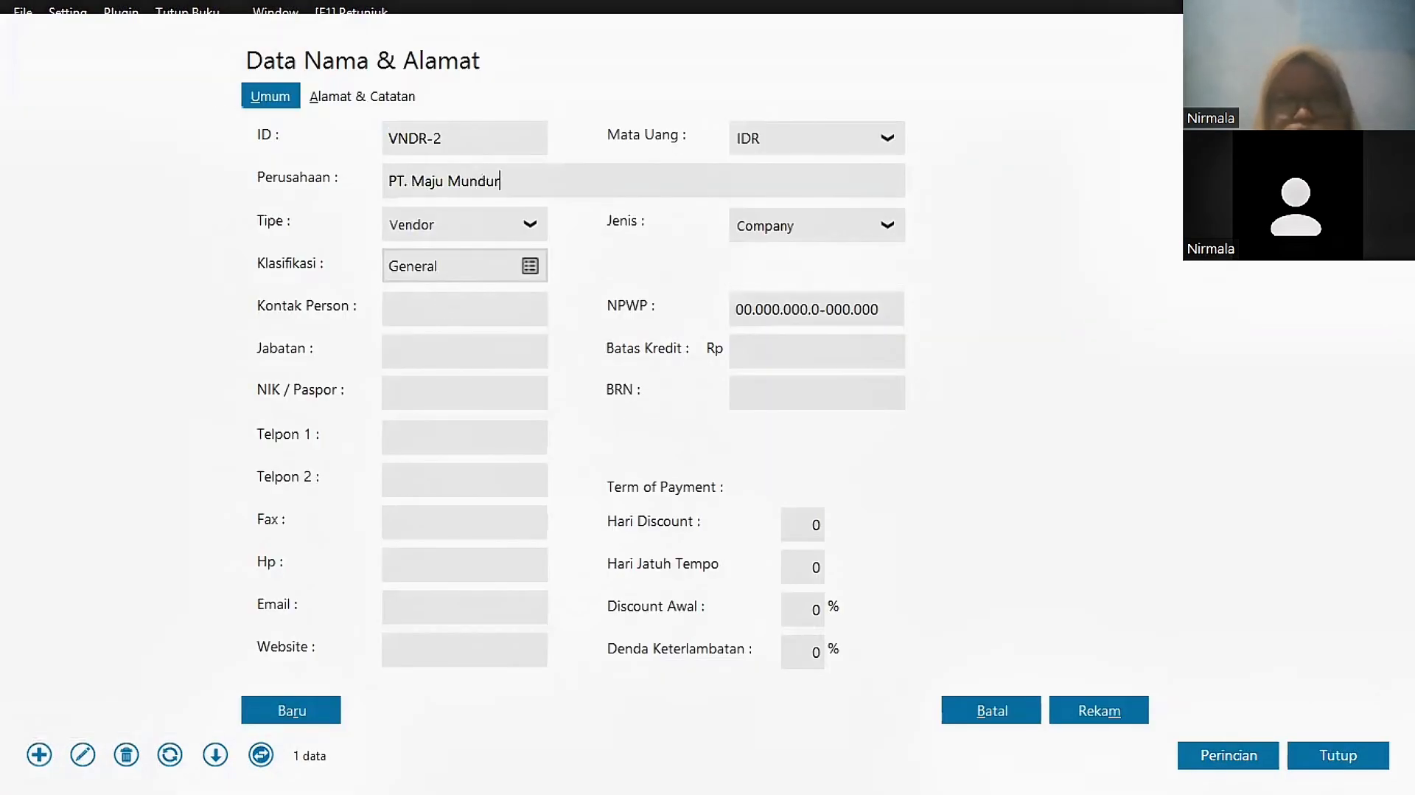
{"action": "left_click", "coordinate": [1108, 710]}
{"action": "left_click", "coordinate": [1010, 528]}
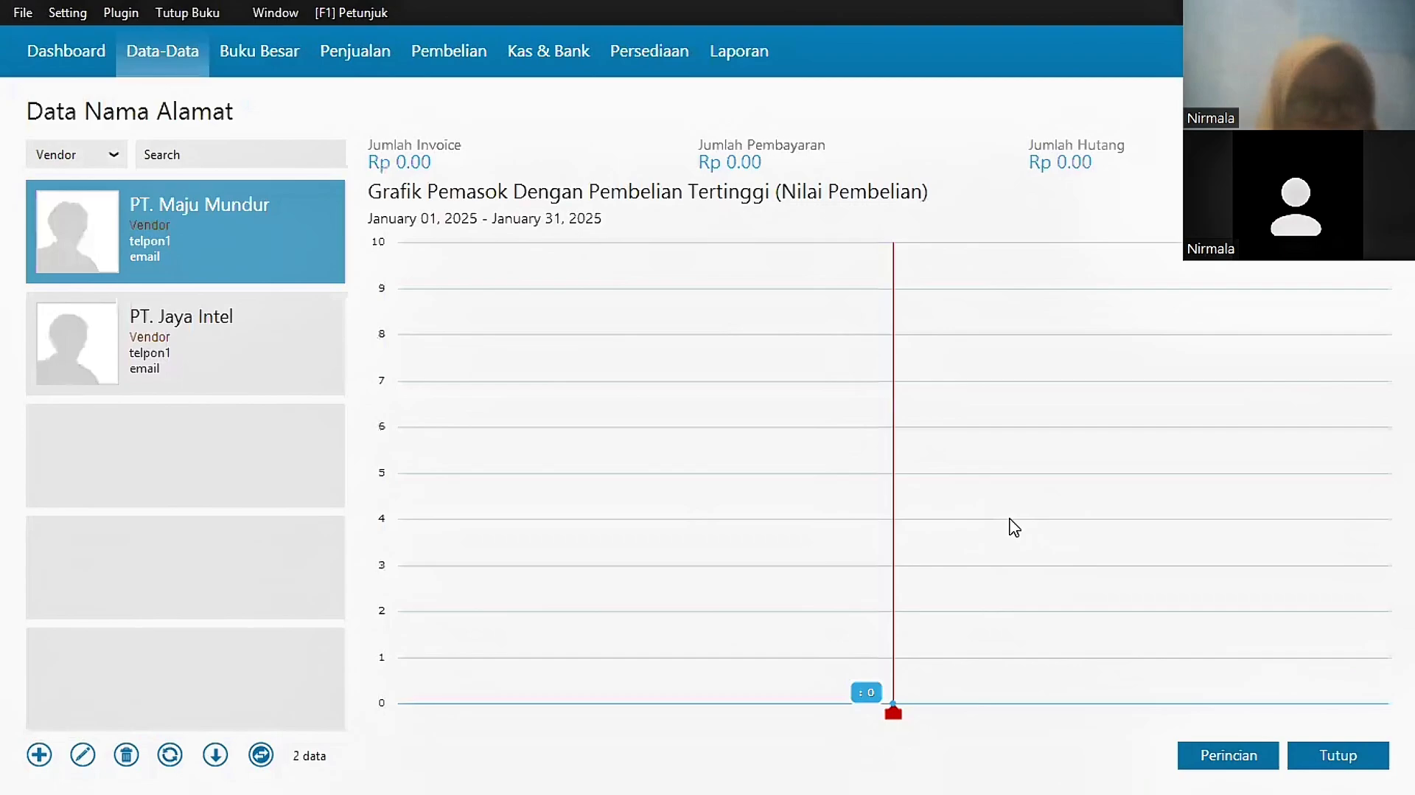
{"action": "left_click", "coordinate": [1329, 759]}
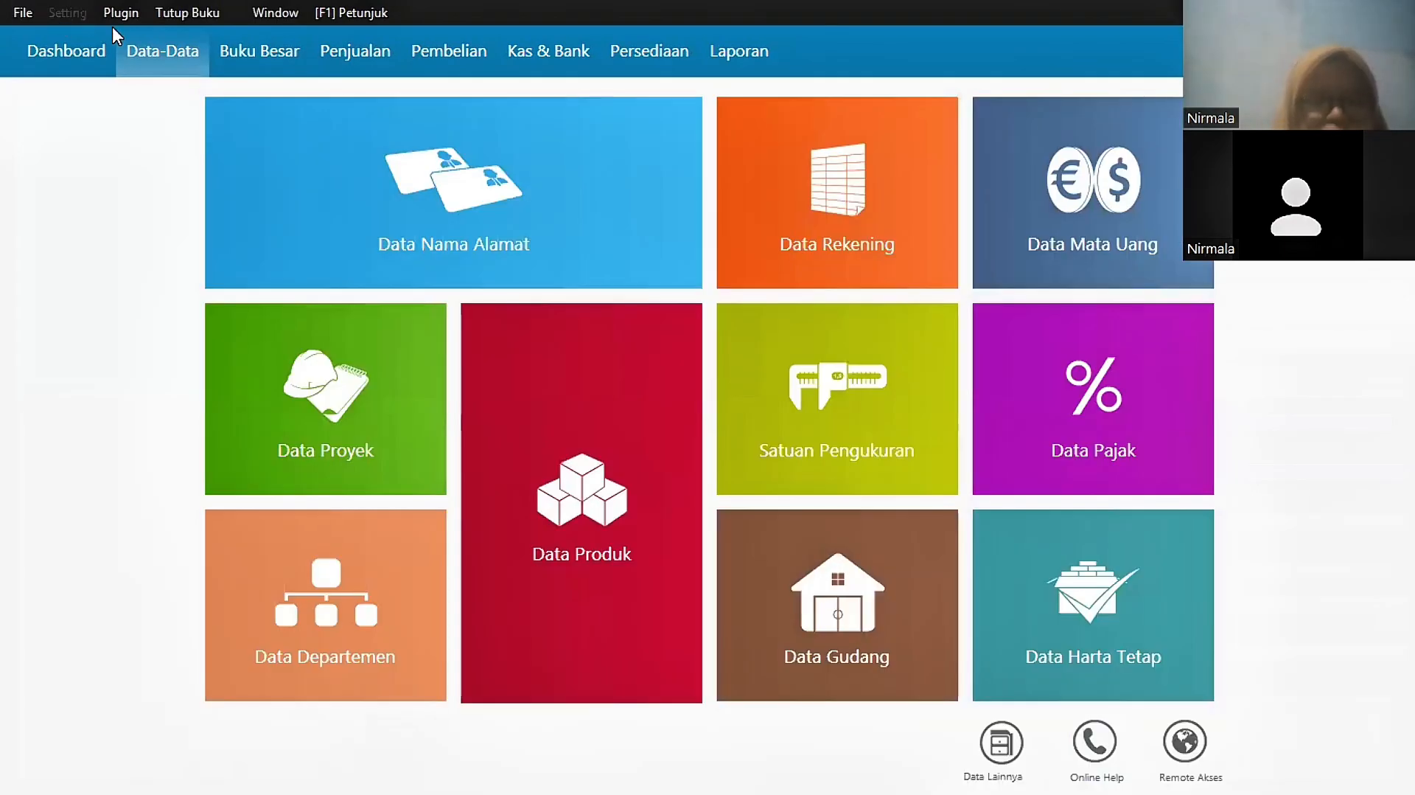
{"action": "left_click", "coordinate": [73, 12]}
Step: Record PT. Jaya Intel's opening payable Inv-01 of Rp 5,725,000 dated December 30
{"action": "left_click", "coordinate": [333, 148]}
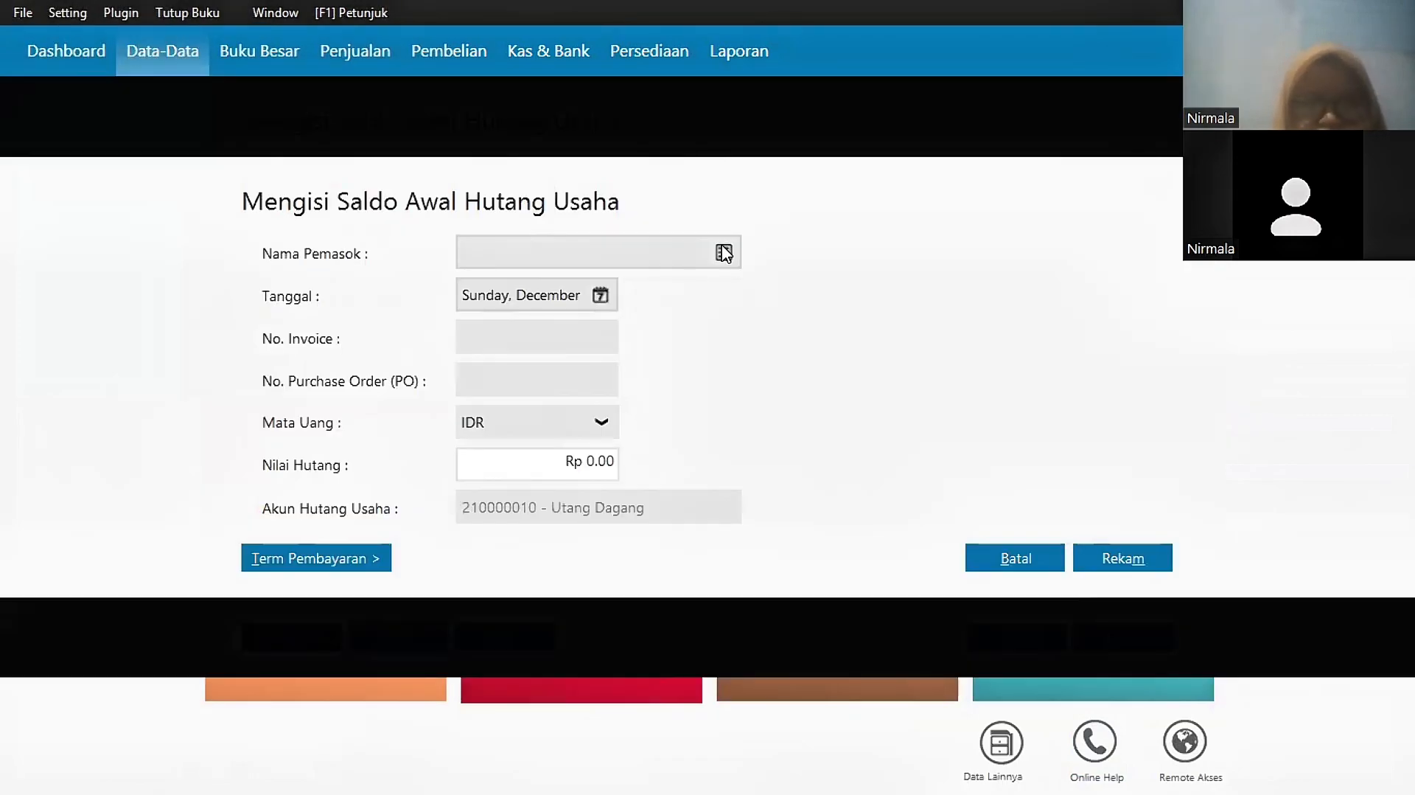
{"action": "left_click", "coordinate": [724, 253]}
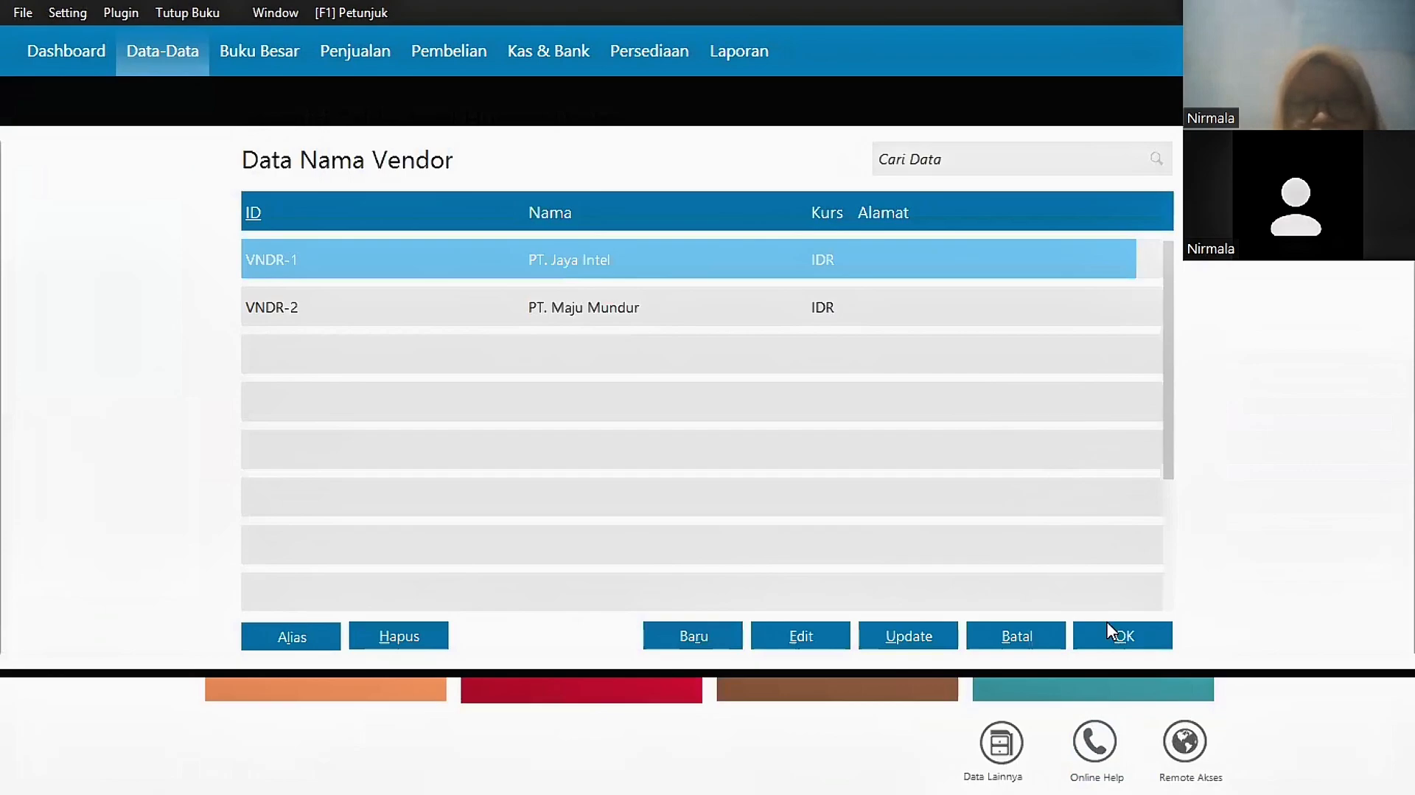
{"action": "left_click", "coordinate": [1118, 638]}
{"action": "left_click", "coordinate": [601, 295]}
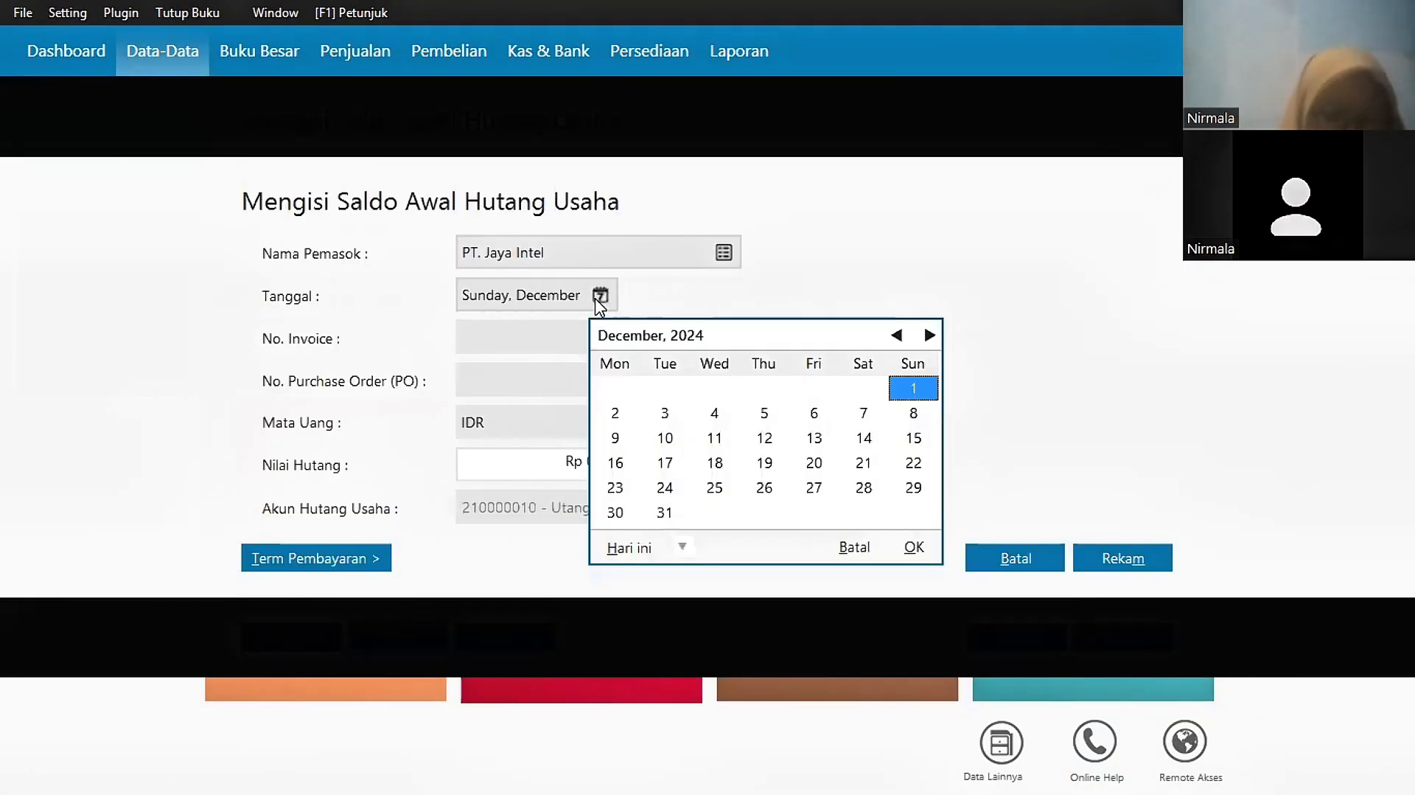
{"action": "left_click", "coordinate": [615, 513]}
{"action": "left_click", "coordinate": [914, 547]}
{"action": "left_click", "coordinate": [545, 343]}
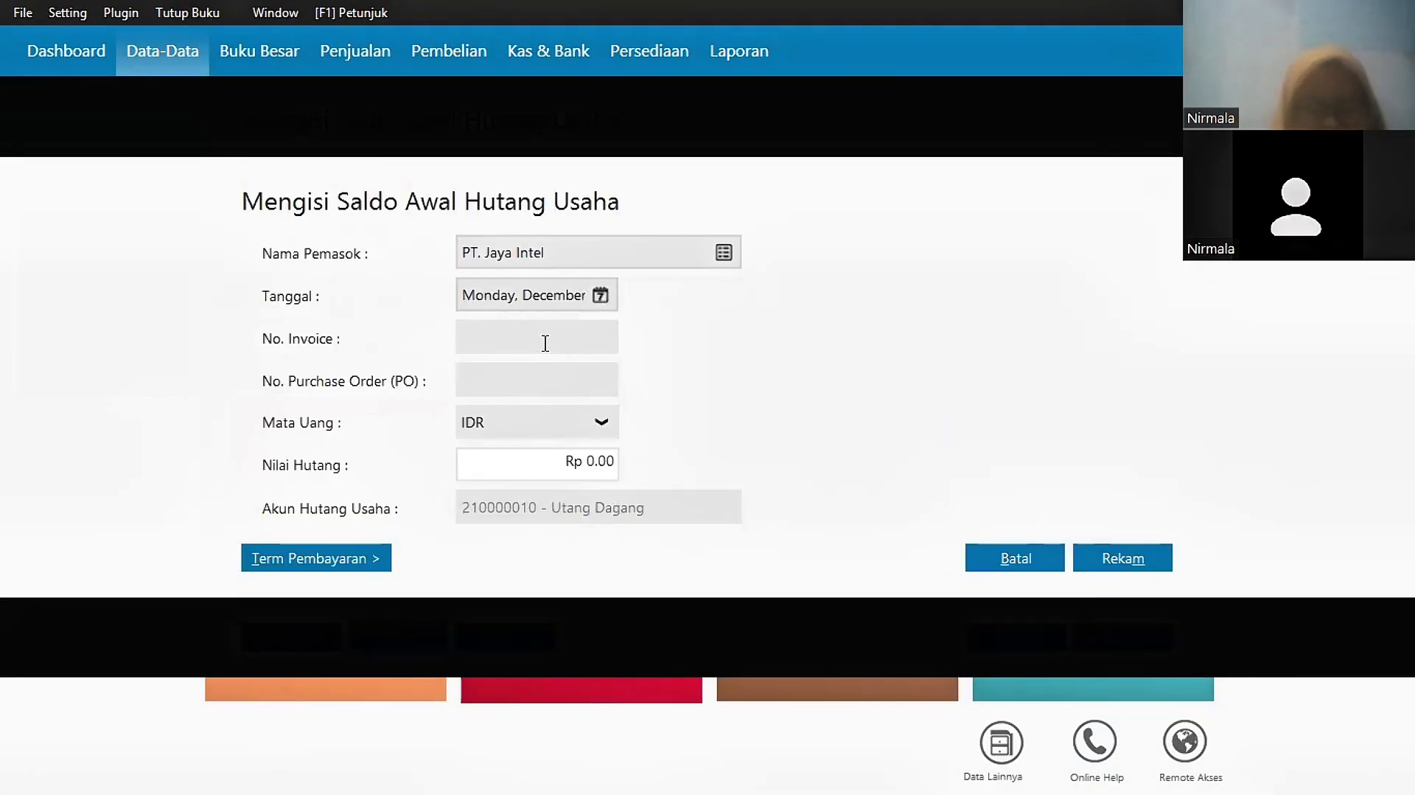
{"action": "type", "text": "I"}
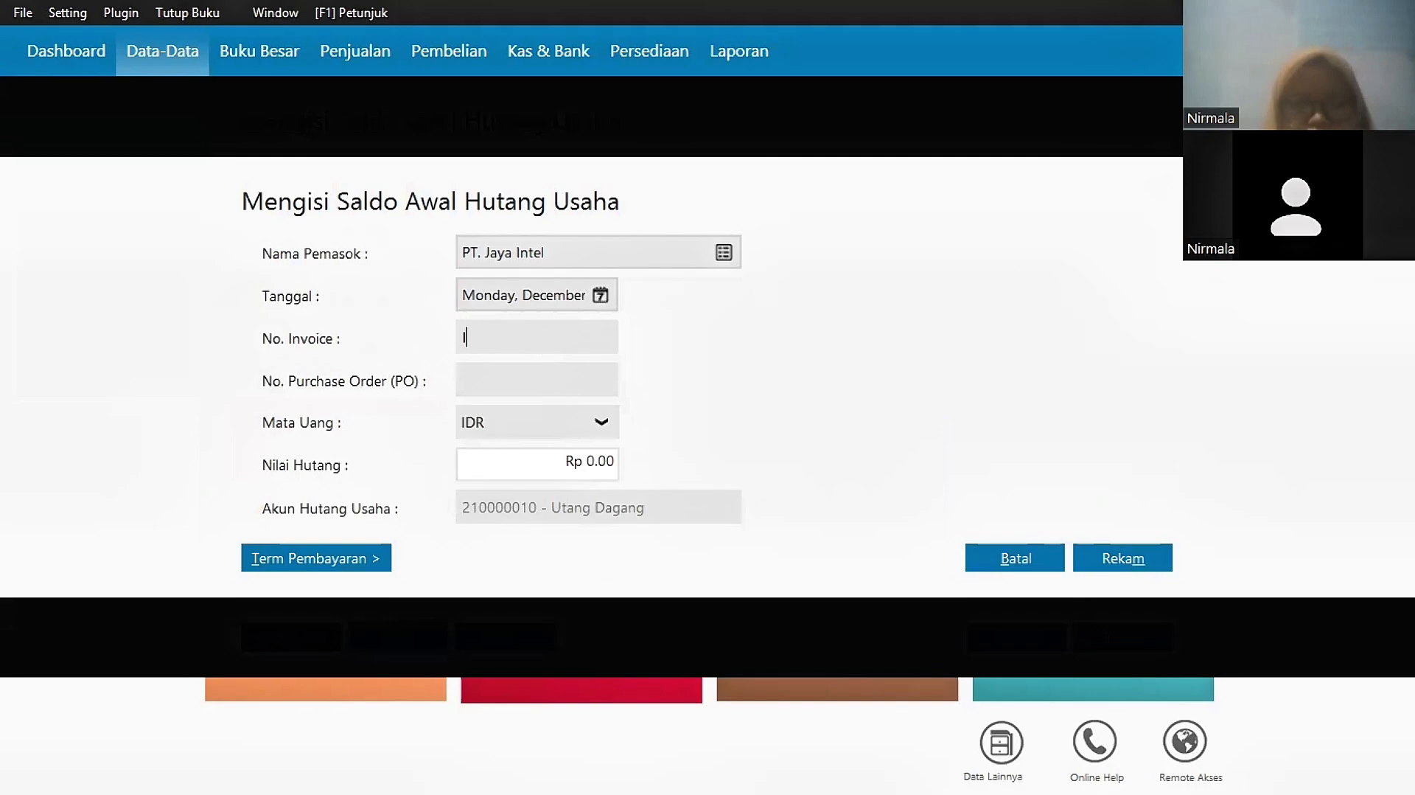
{"action": "type", "text": "nv-01"}
{"action": "key", "text": "Tab"}
{"action": "key", "text": "Tab"}
{"action": "key", "text": "Tab"}
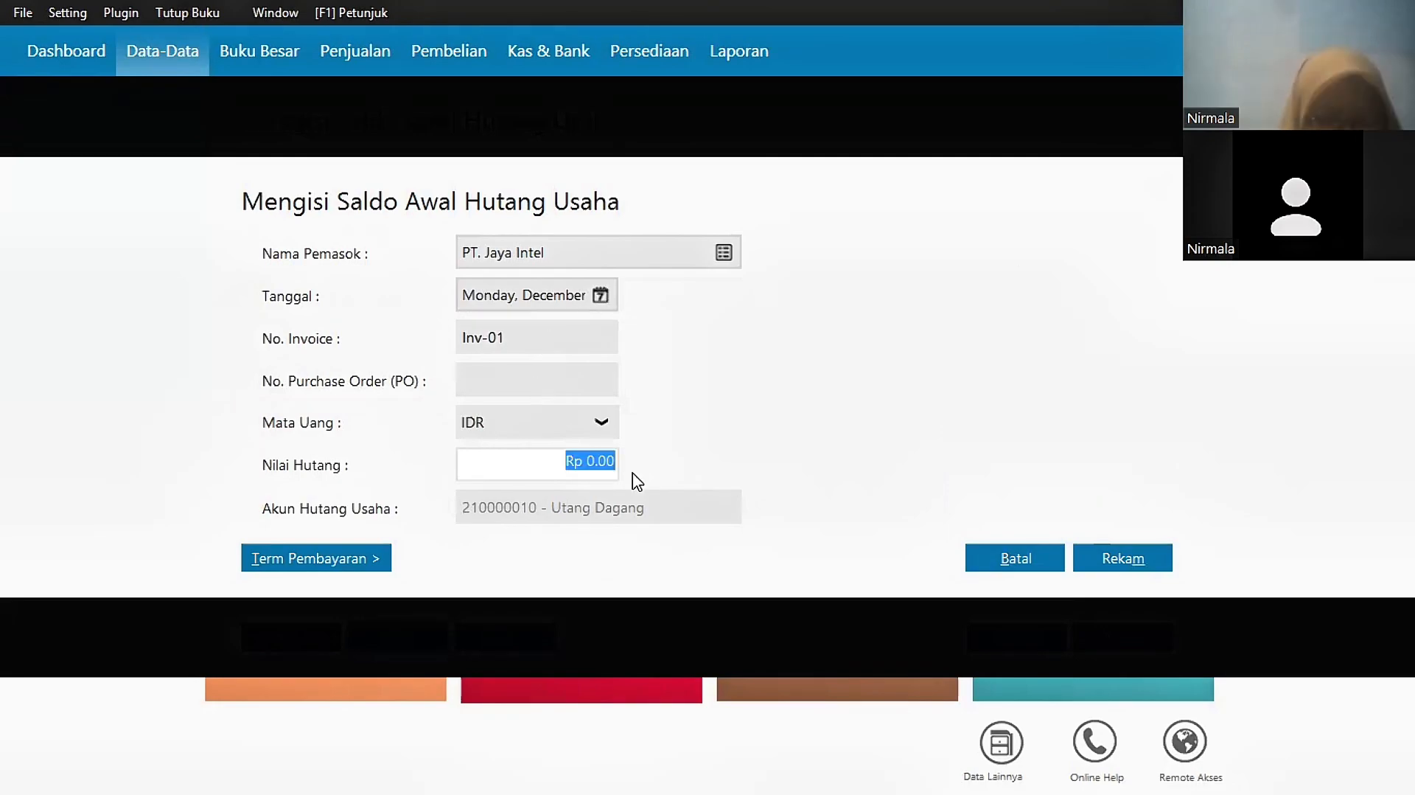
{"action": "type", "text": "572500"}
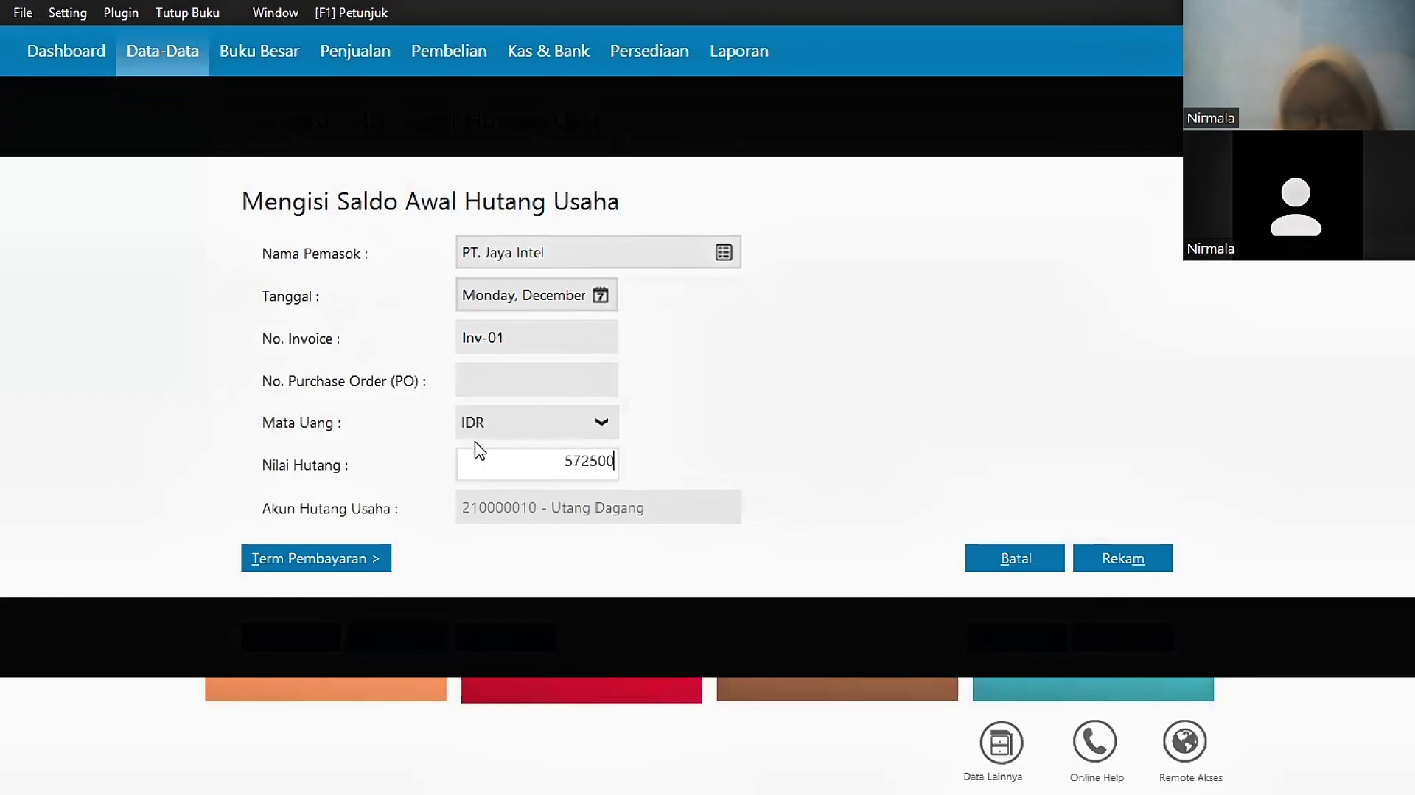
{"action": "type", "text": "0"}
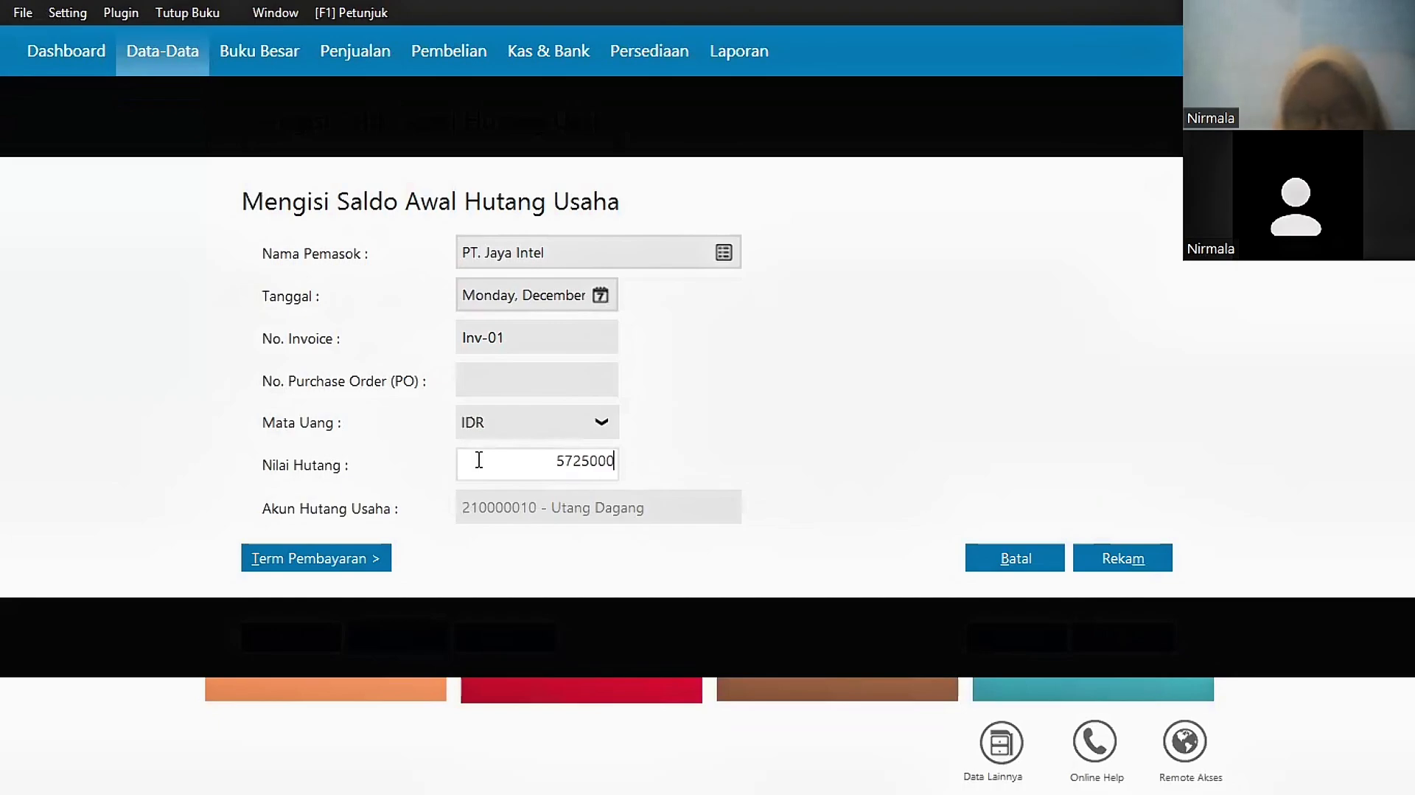
{"action": "left_click", "coordinate": [1127, 562]}
Step: Add PT. Maju Mundur's opening payable Inv-02 of Rp 4,500,000 and close the list
{"action": "left_click", "coordinate": [535, 344]}
{"action": "type", "text": "Inv-02"}
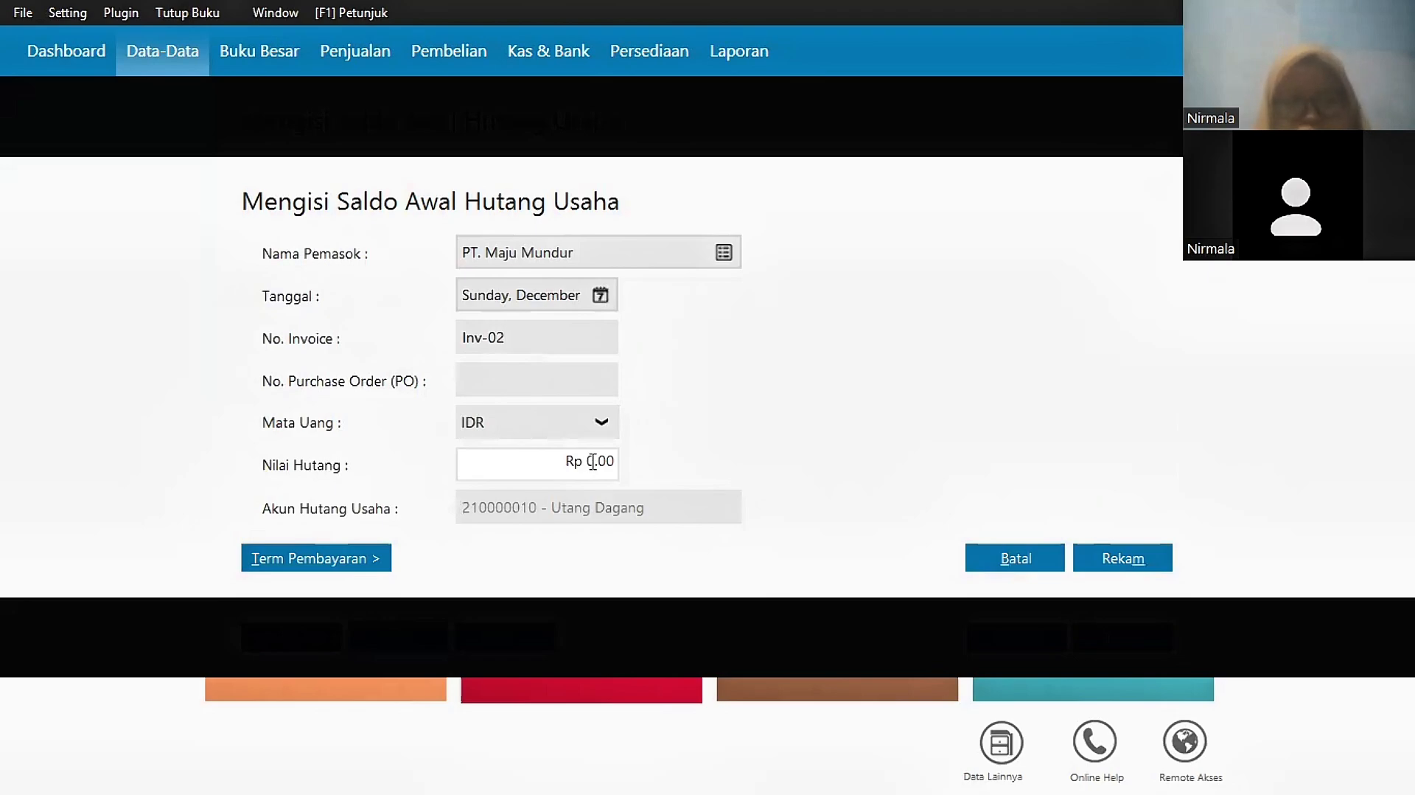
{"action": "left_click", "coordinate": [593, 462]}
{"action": "type", "text": "4500000"}
{"action": "left_click", "coordinate": [1135, 558]}
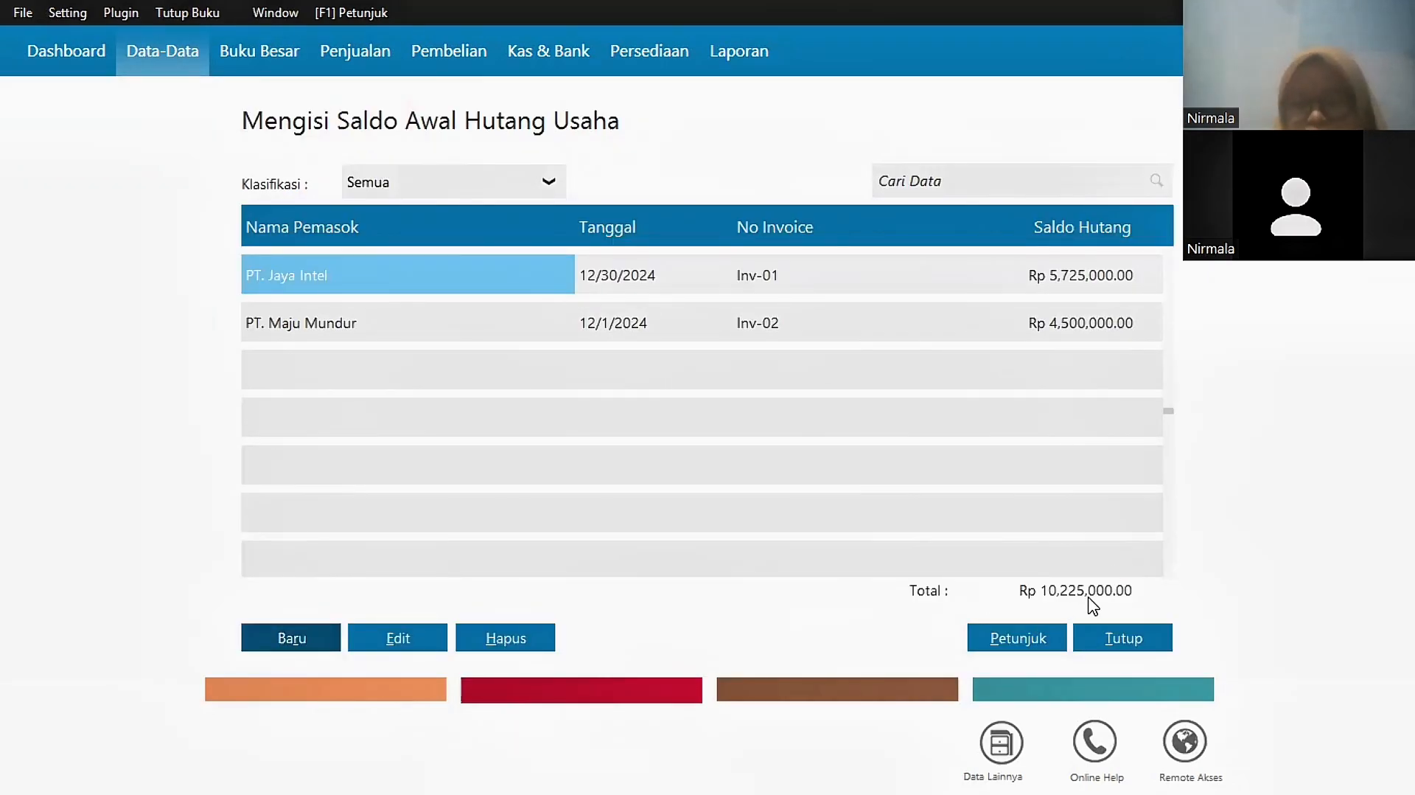
{"action": "left_click", "coordinate": [1155, 647]}
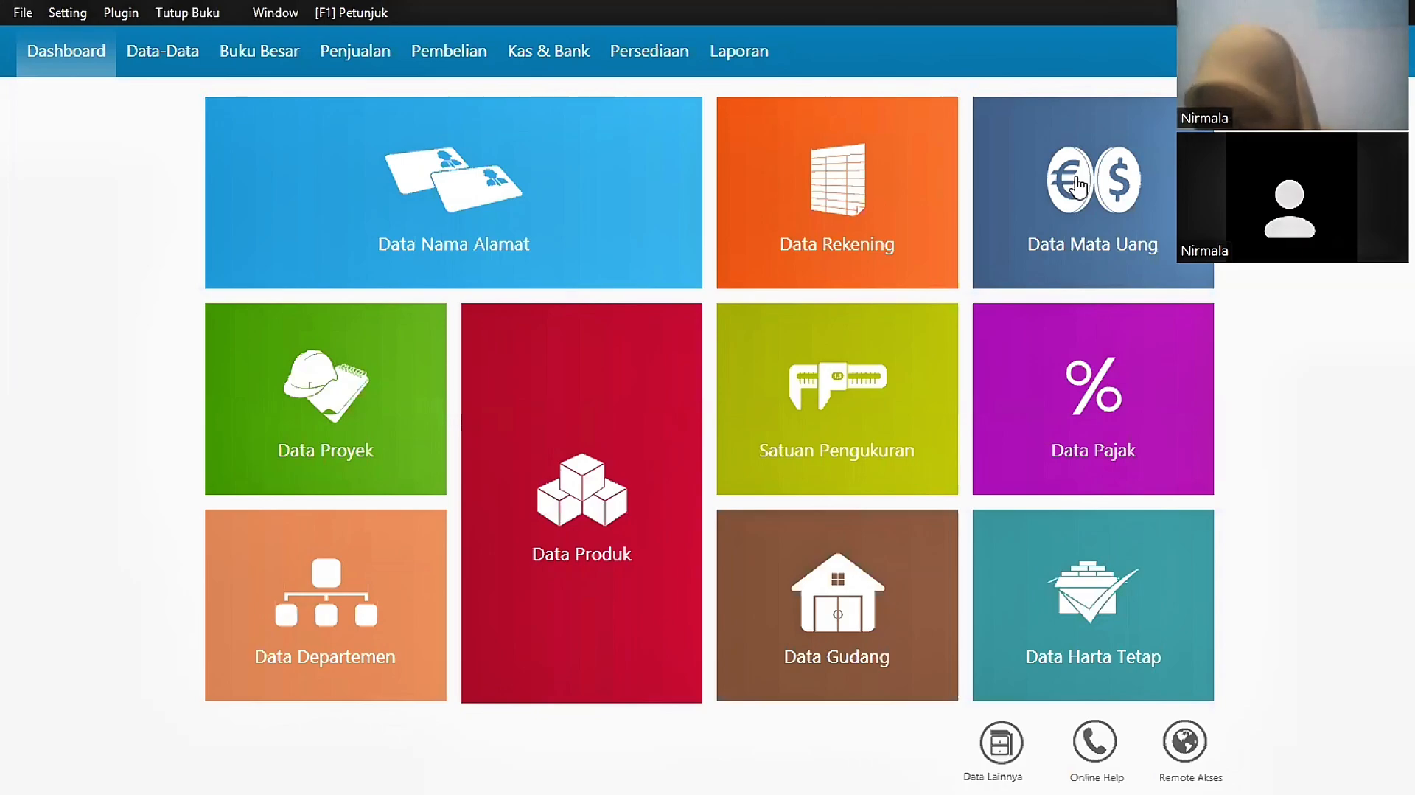
Step: Start a new Kas Keluar cash payment with CV. Tri Megah as the payee
{"action": "left_click", "coordinate": [531, 59]}
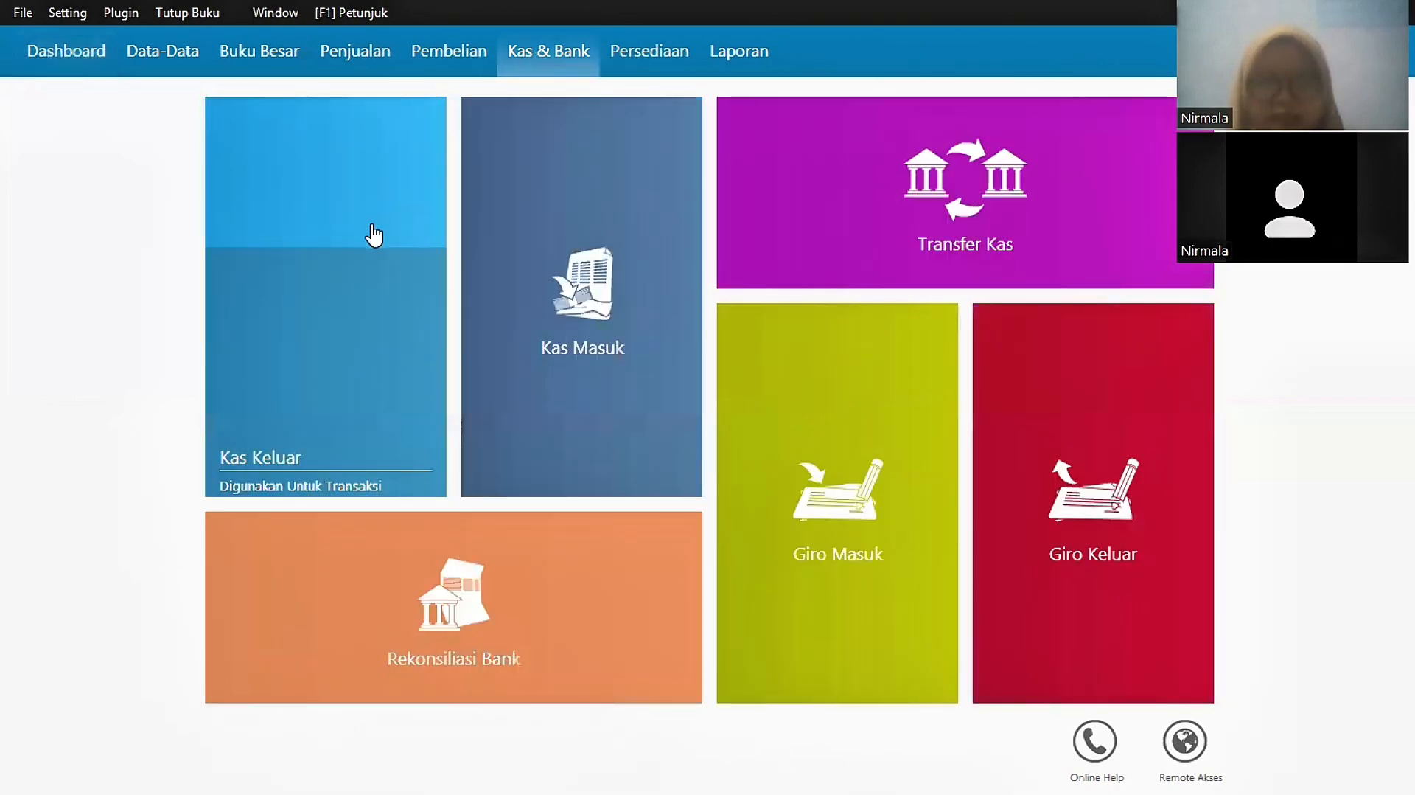
{"action": "mouse_move", "coordinate": [371, 291]}
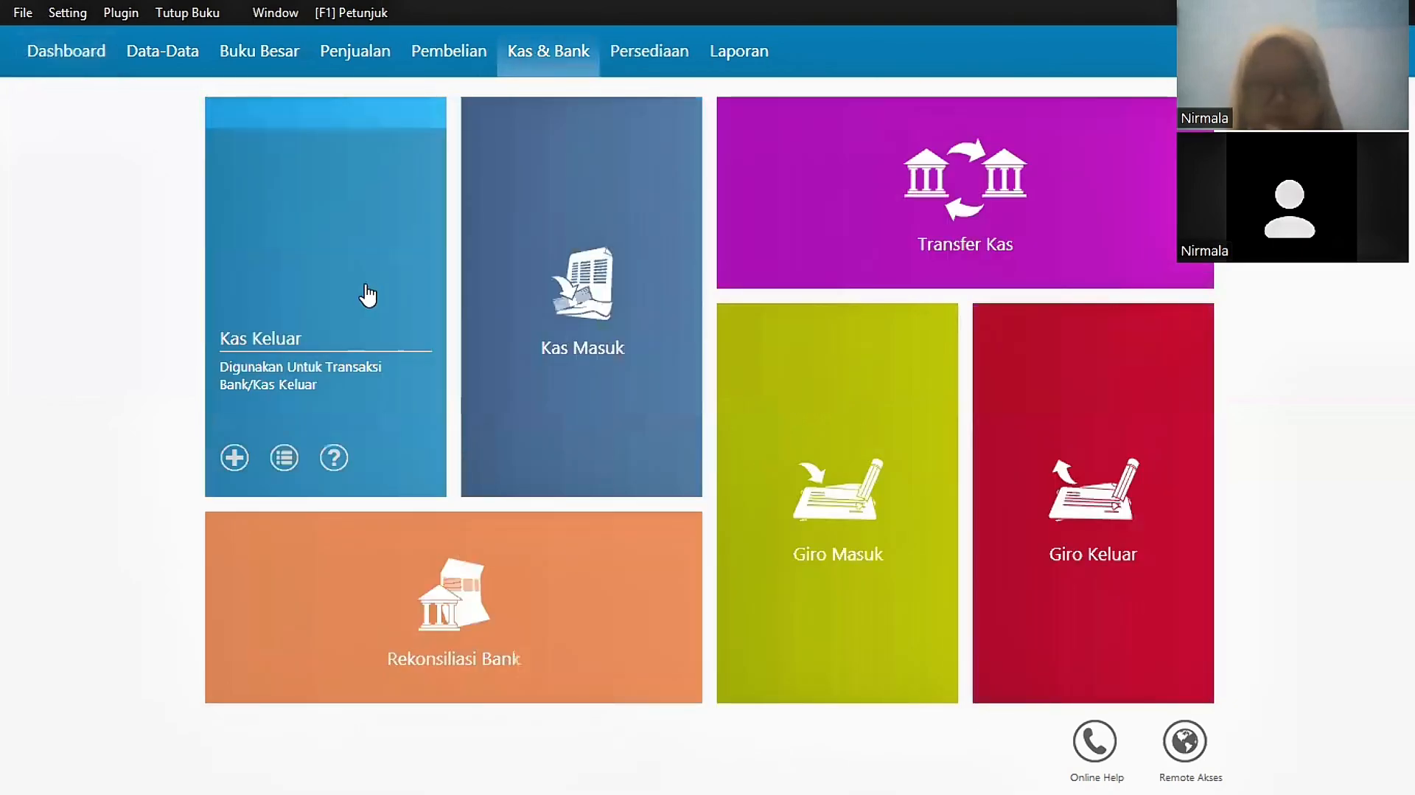
{"action": "left_click", "coordinate": [371, 291]}
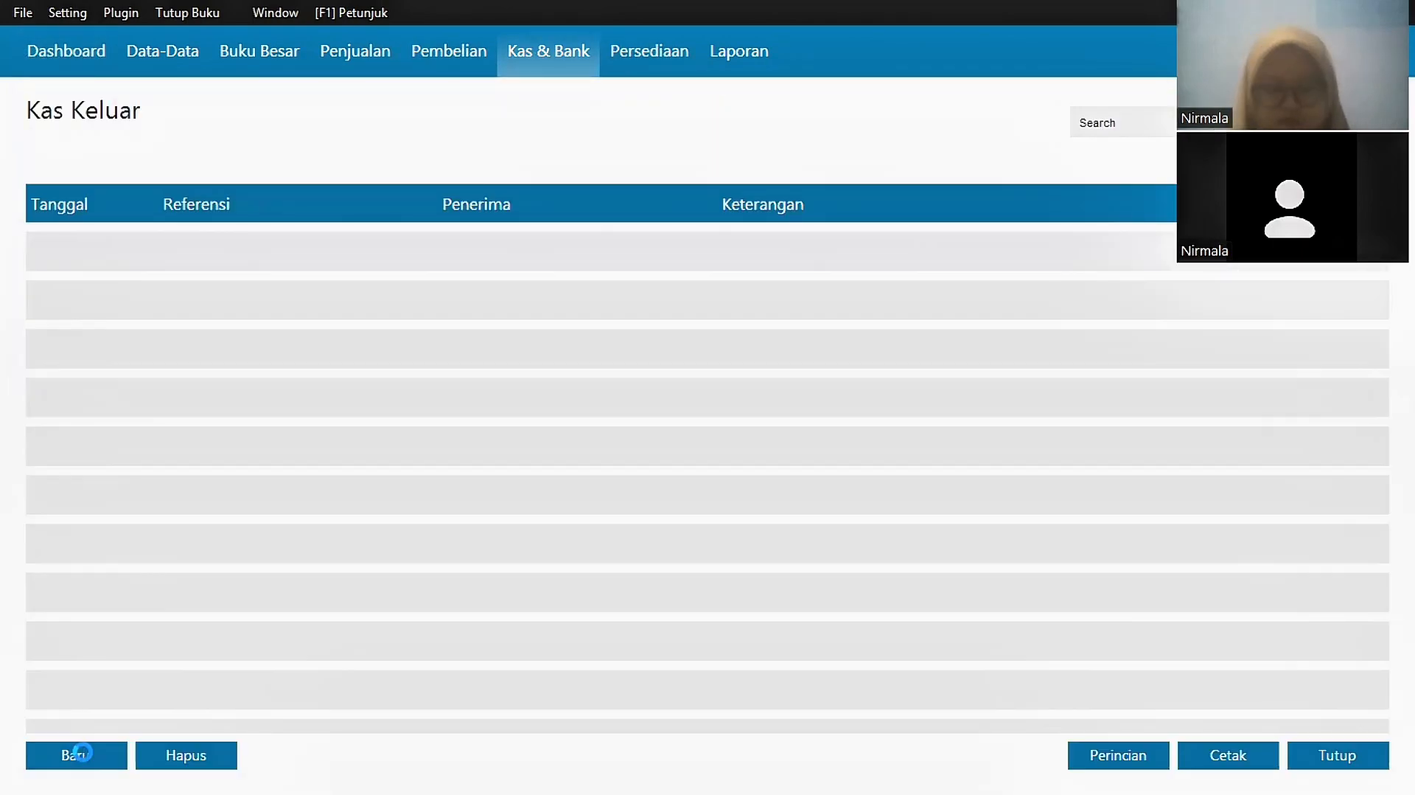
{"action": "left_click", "coordinate": [76, 754]}
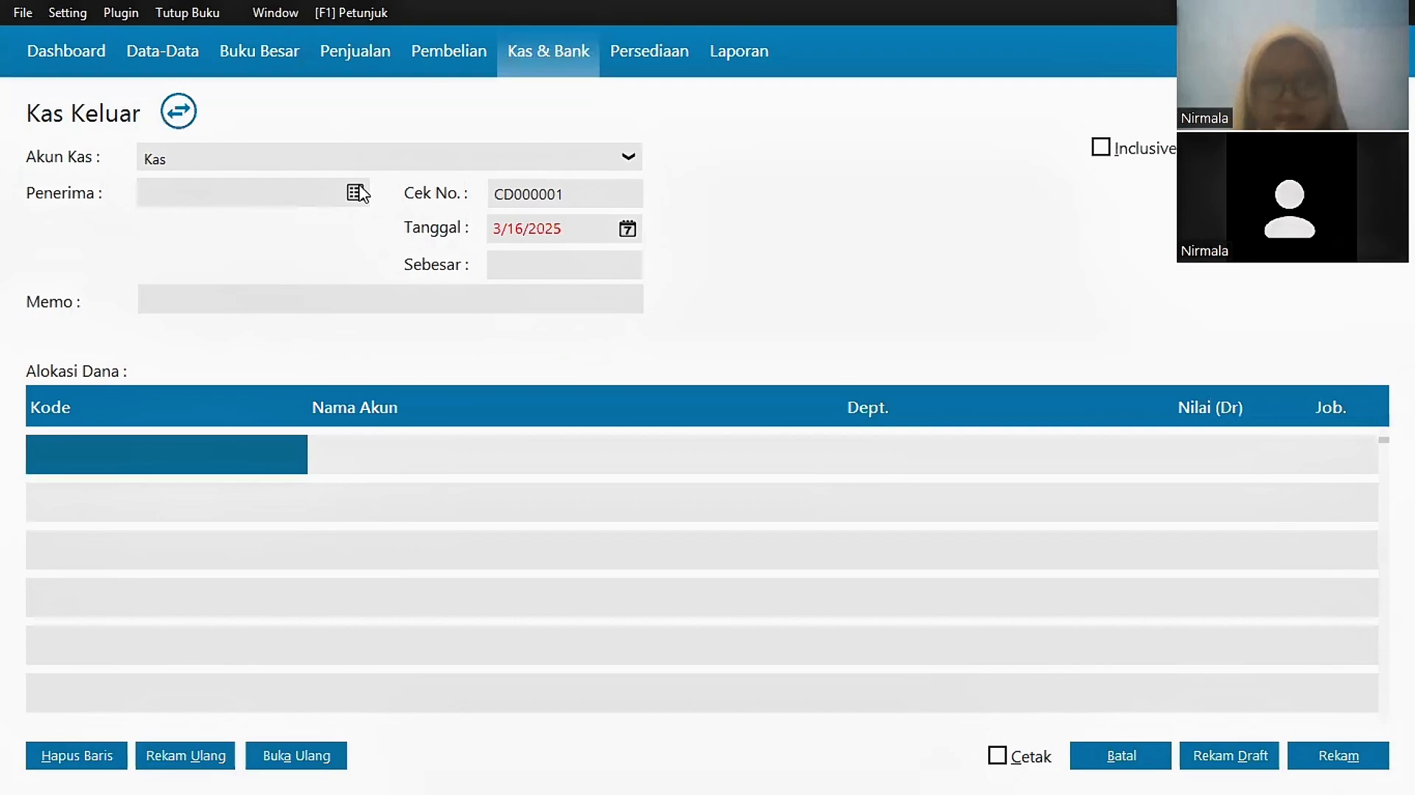
{"action": "left_click", "coordinate": [358, 185]}
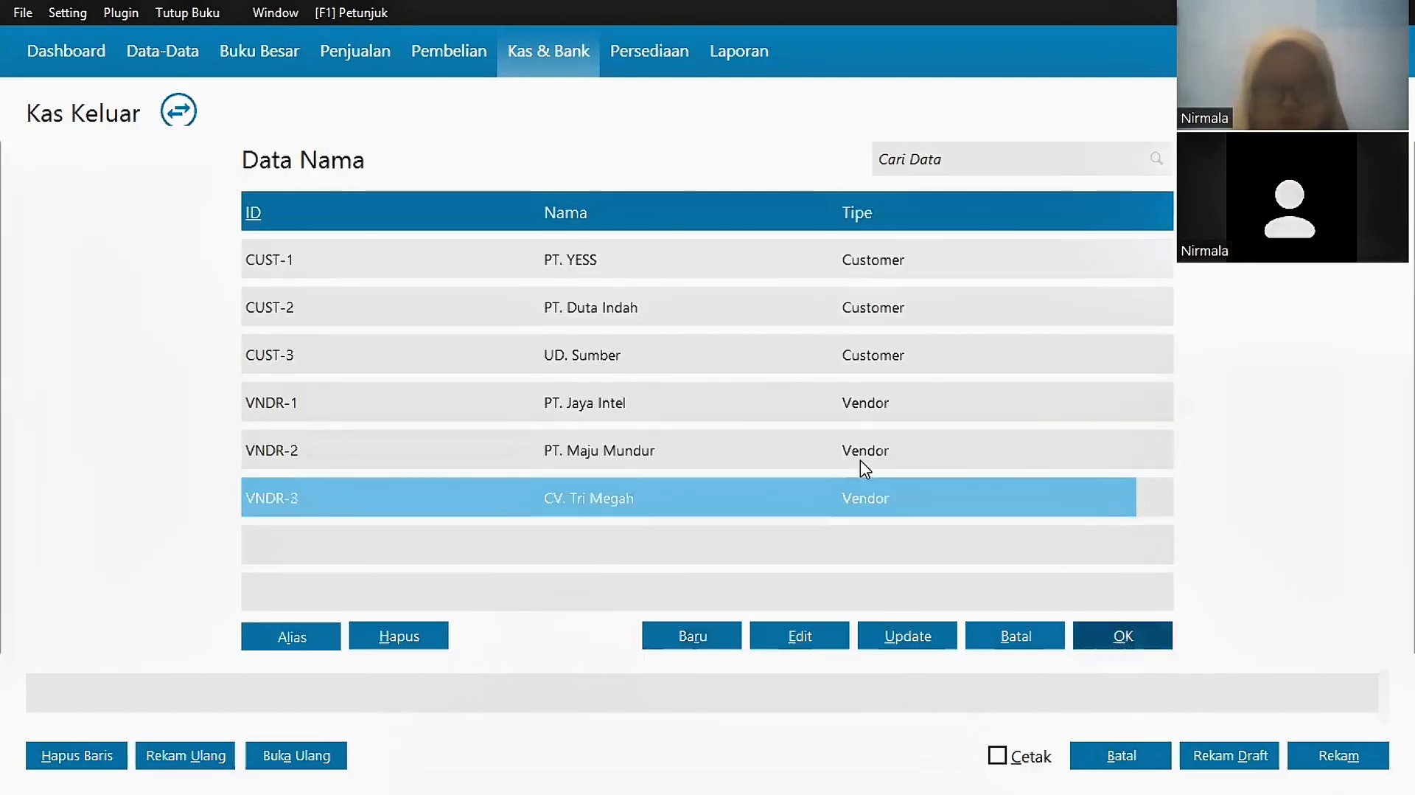
{"action": "key", "text": "Return"}
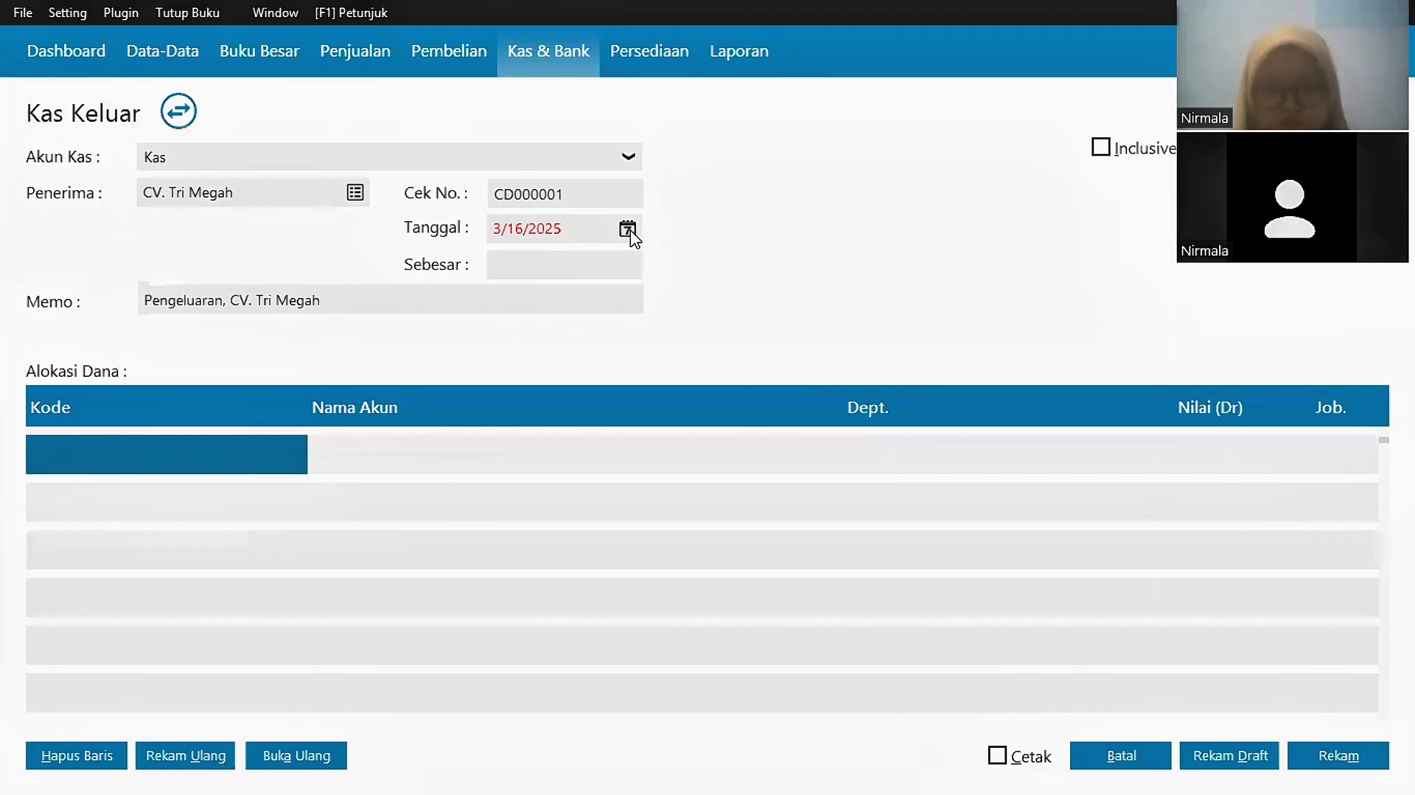
Step: Date it 1/5/2025, add the author's name to the memo, charge Rp 250,000 to Beban Cetak Poster, and save
{"action": "left_click", "coordinate": [627, 229]}
{"action": "left_click", "coordinate": [920, 270]}
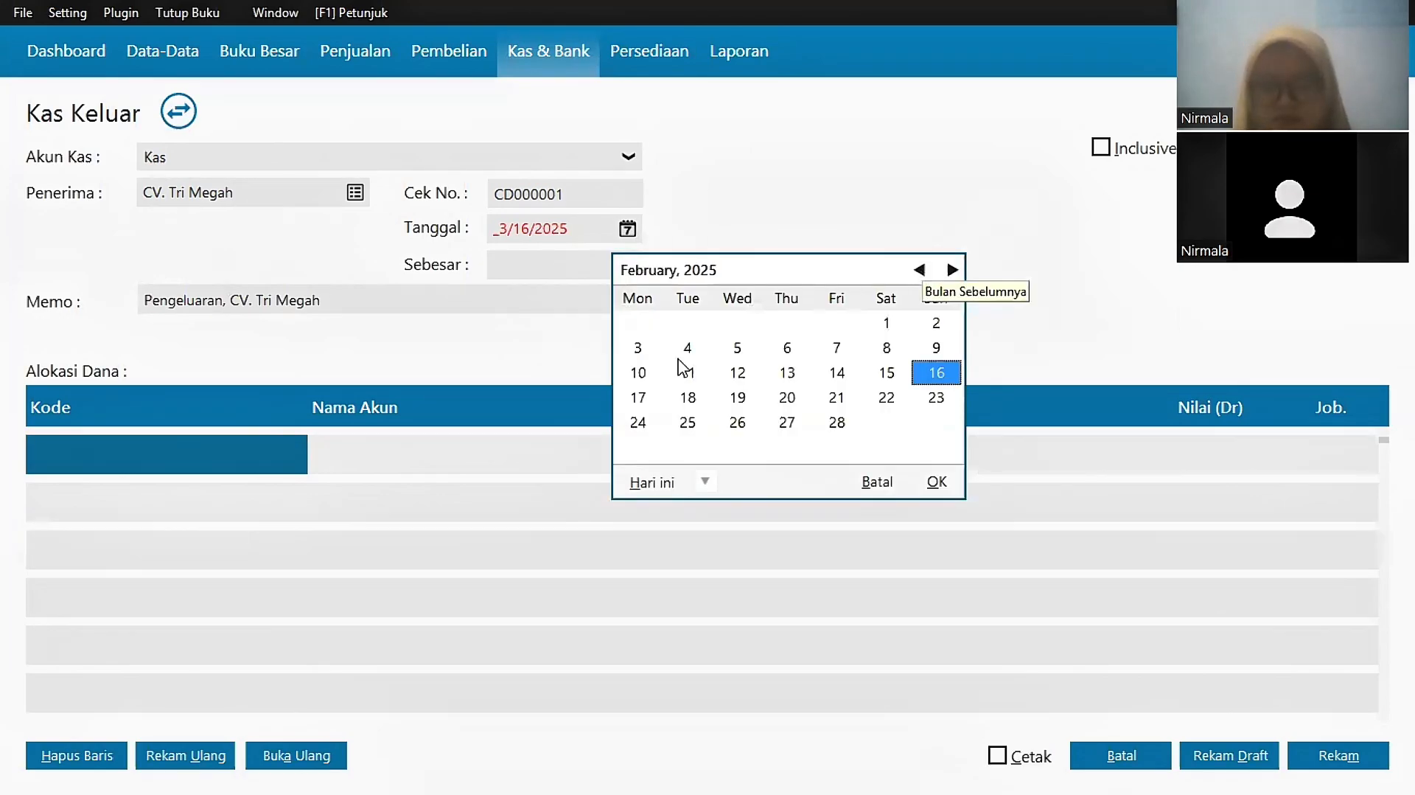
{"action": "left_click", "coordinate": [919, 270]}
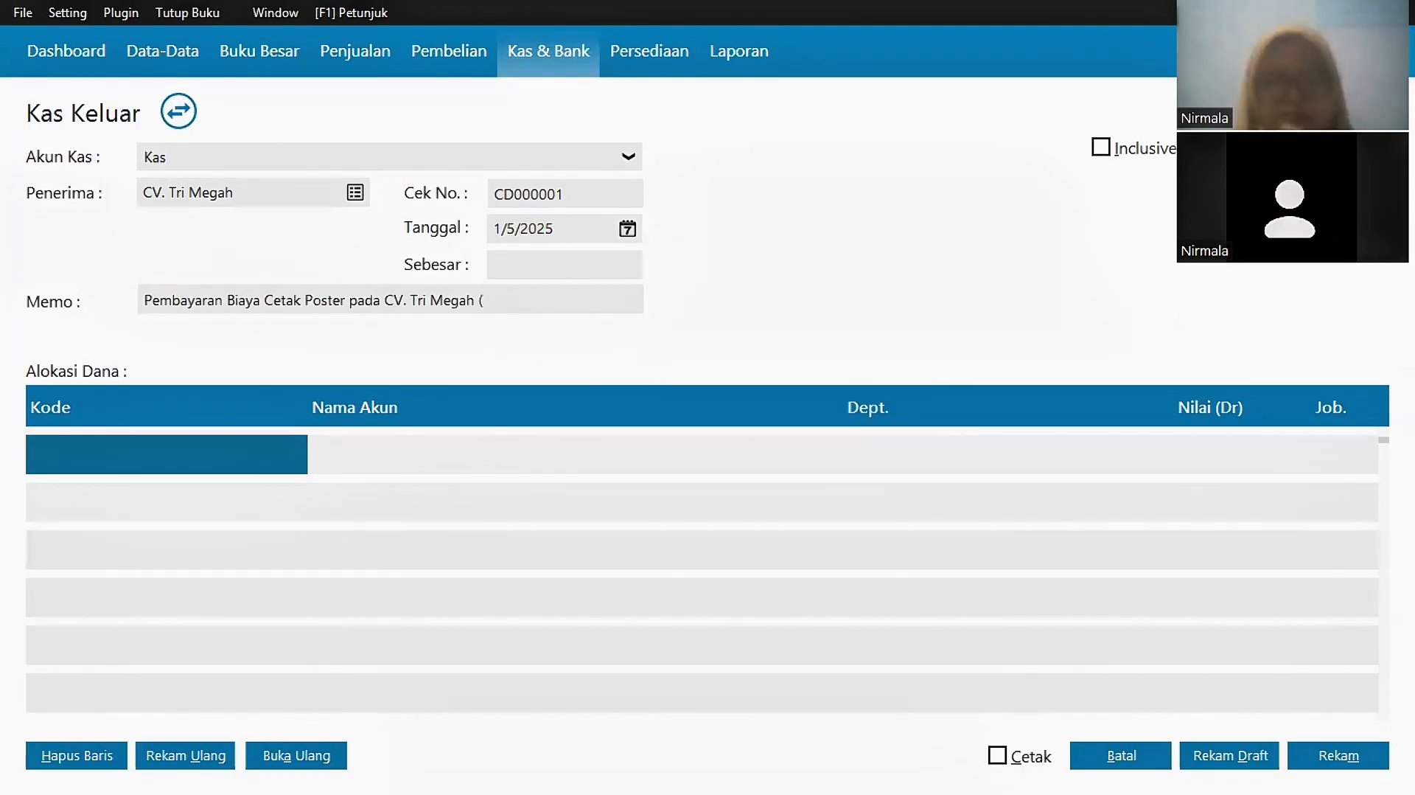
{"action": "type", "text": "(Lala"}
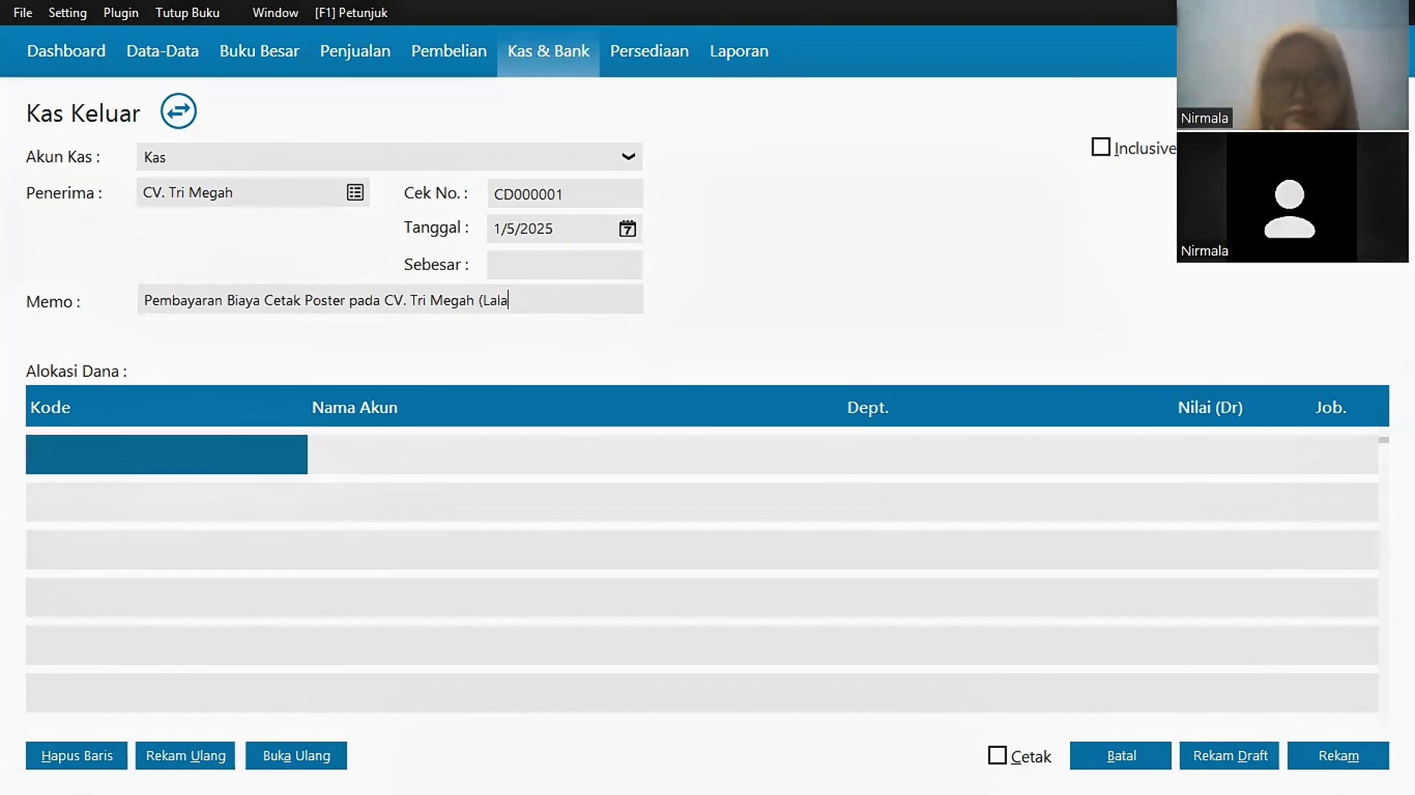
{"action": "type", "text": ")"}
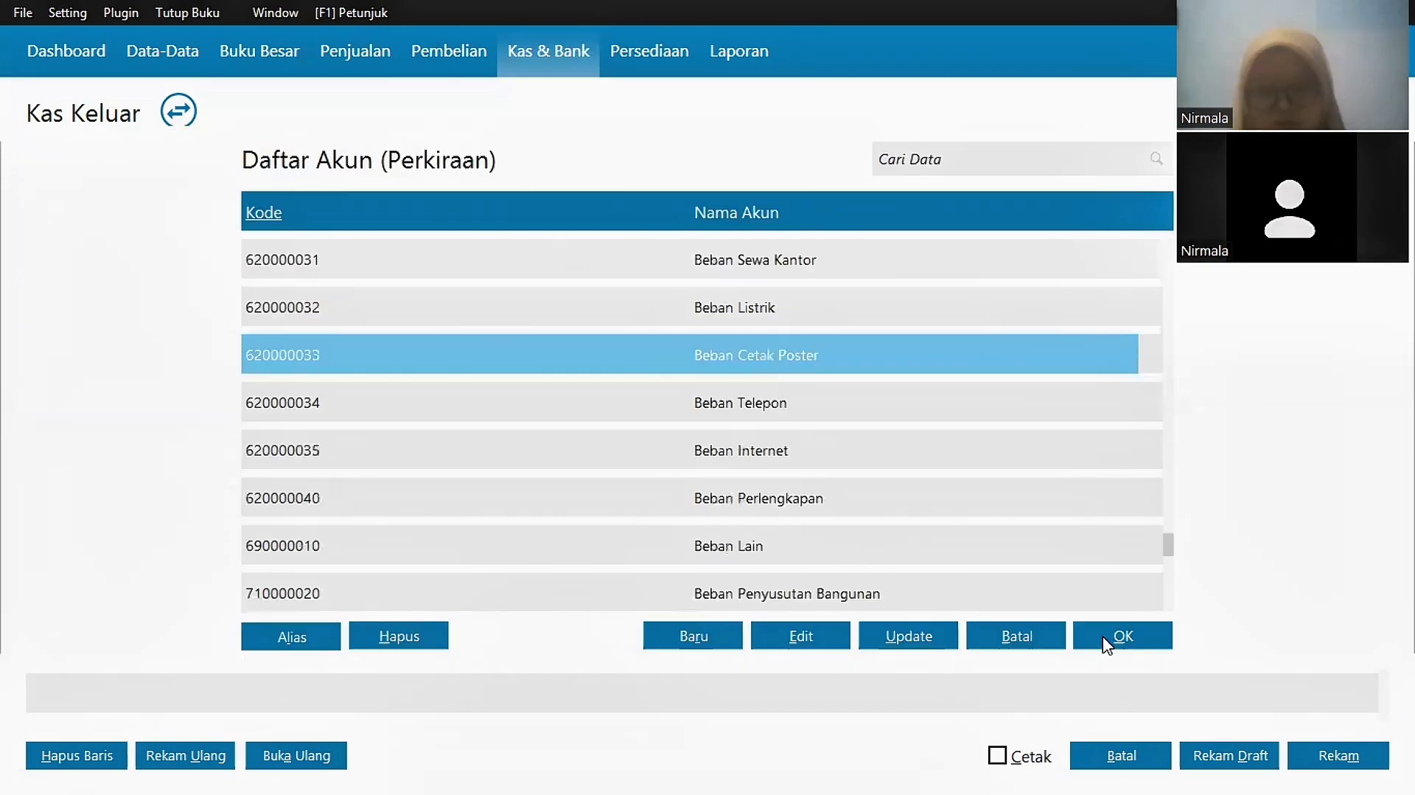
{"action": "left_click", "coordinate": [1109, 644]}
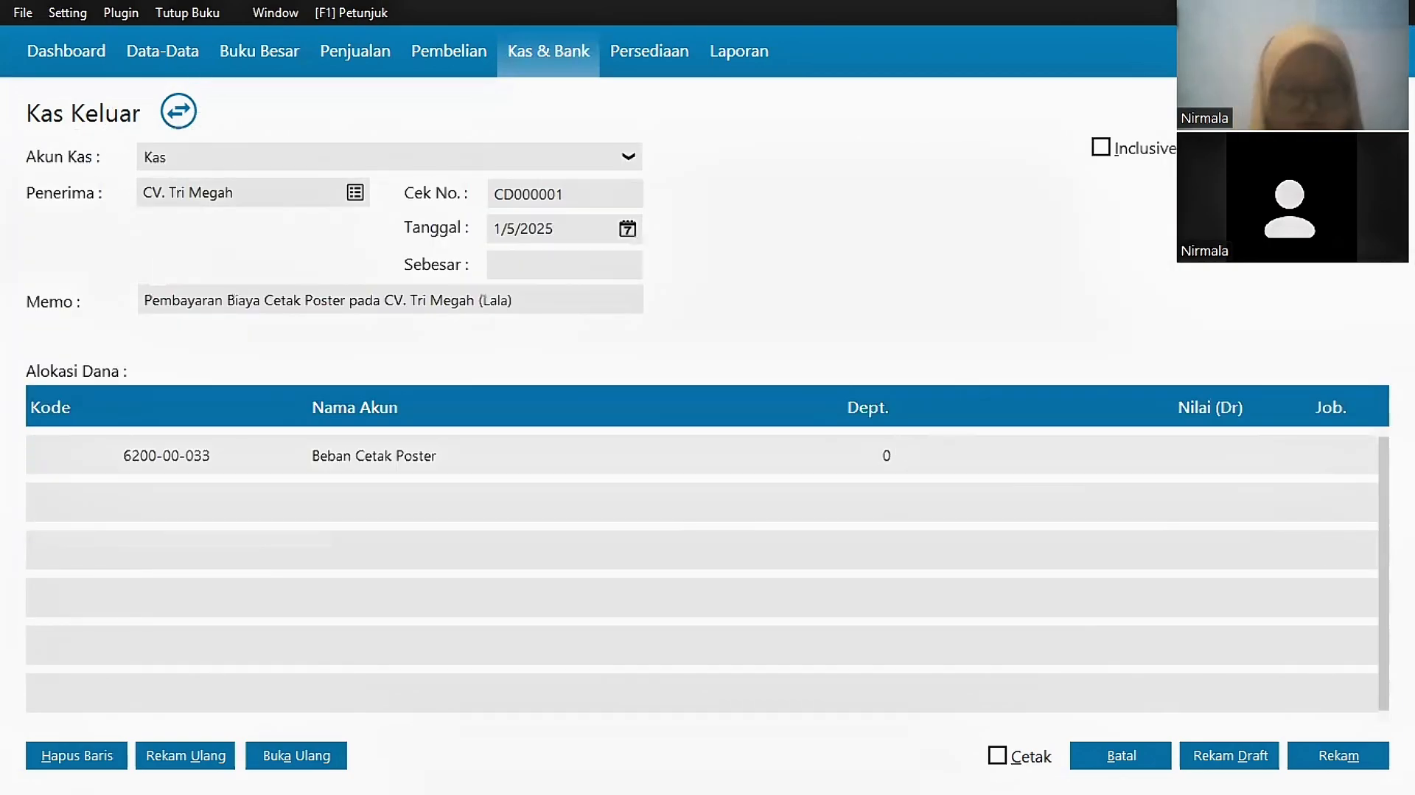
{"action": "type", "text": "250000"}
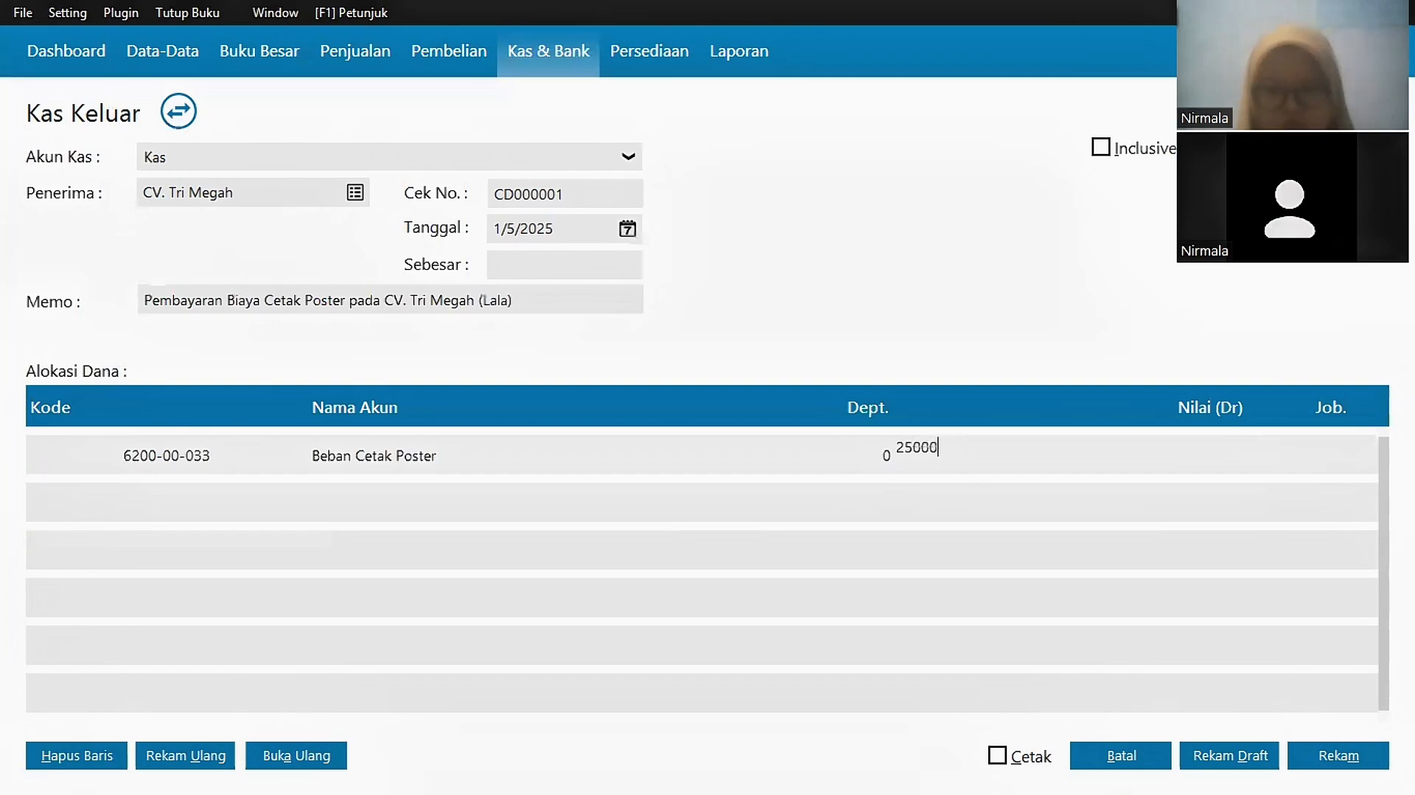
{"action": "left_click", "coordinate": [796, 461]}
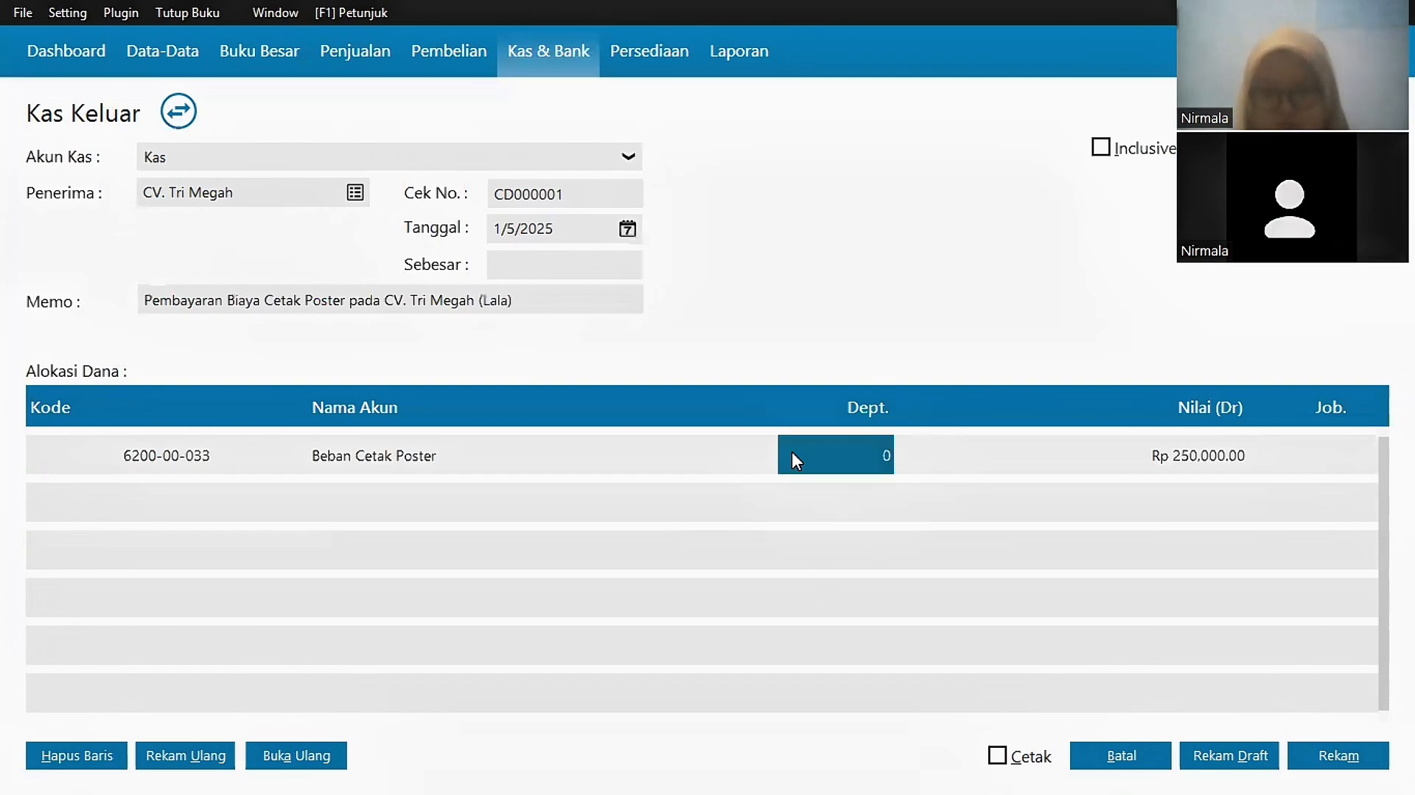
{"action": "left_click", "coordinate": [1357, 766]}
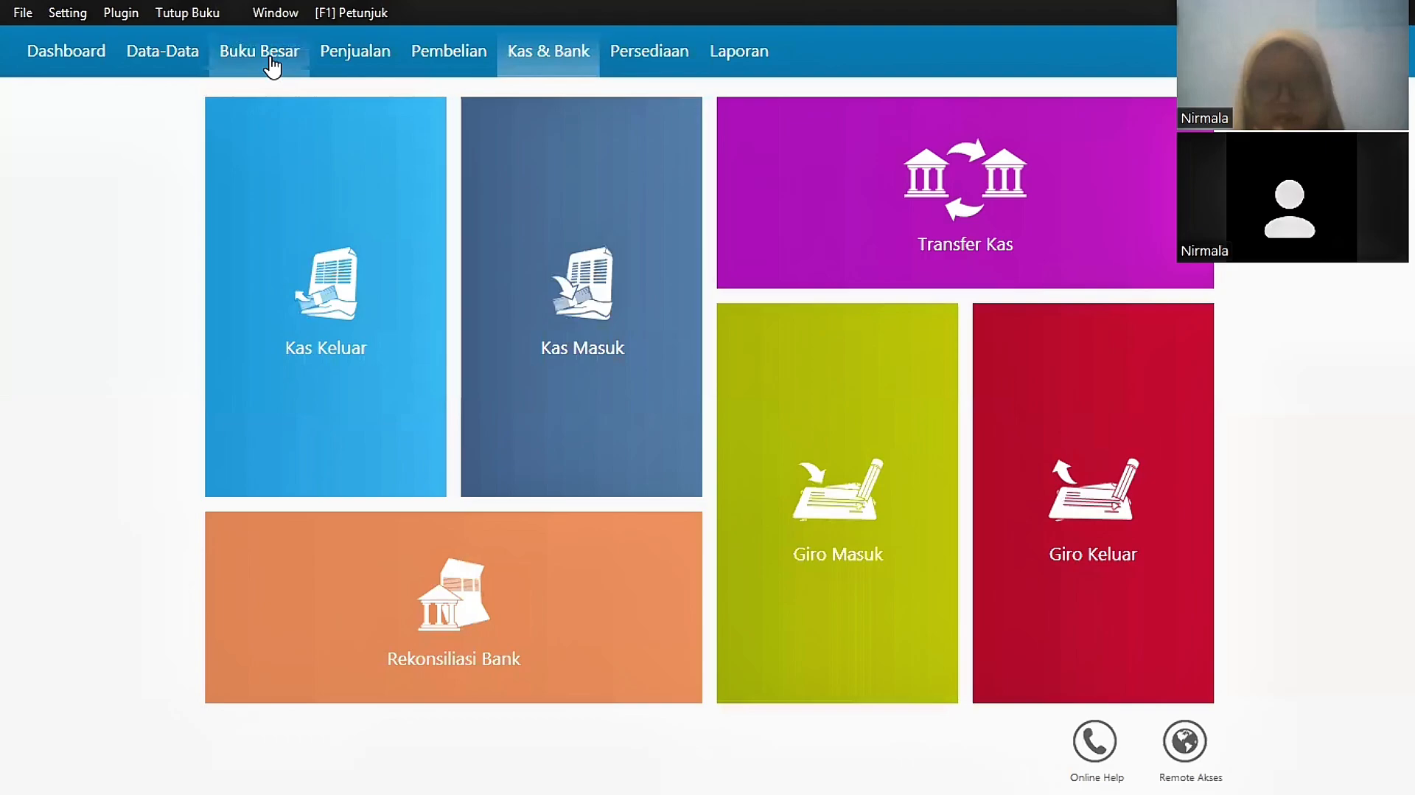
Step: Start a new receivable payment from PT. YESS dated 7 January 2025
{"action": "left_click", "coordinate": [271, 65]}
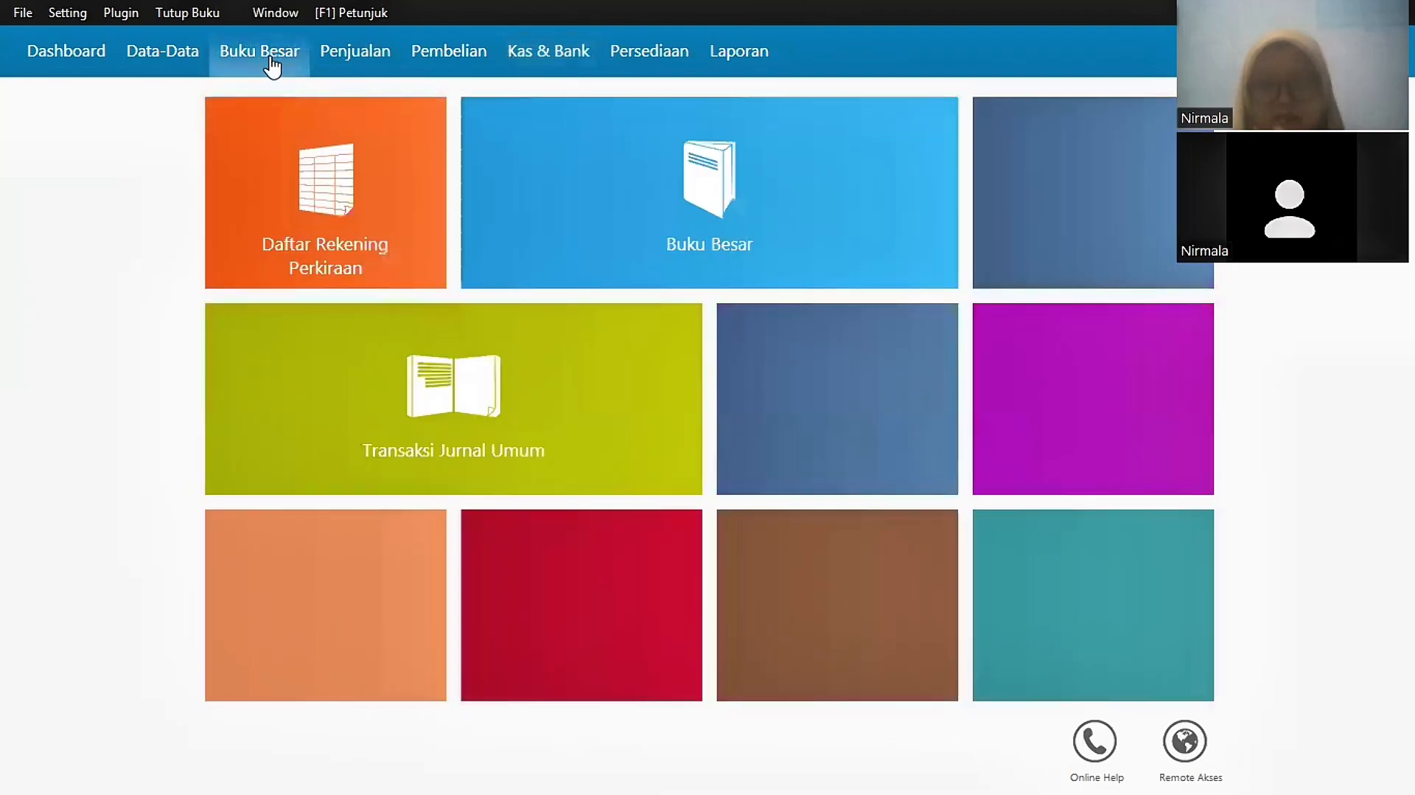
{"action": "left_click", "coordinate": [376, 59]}
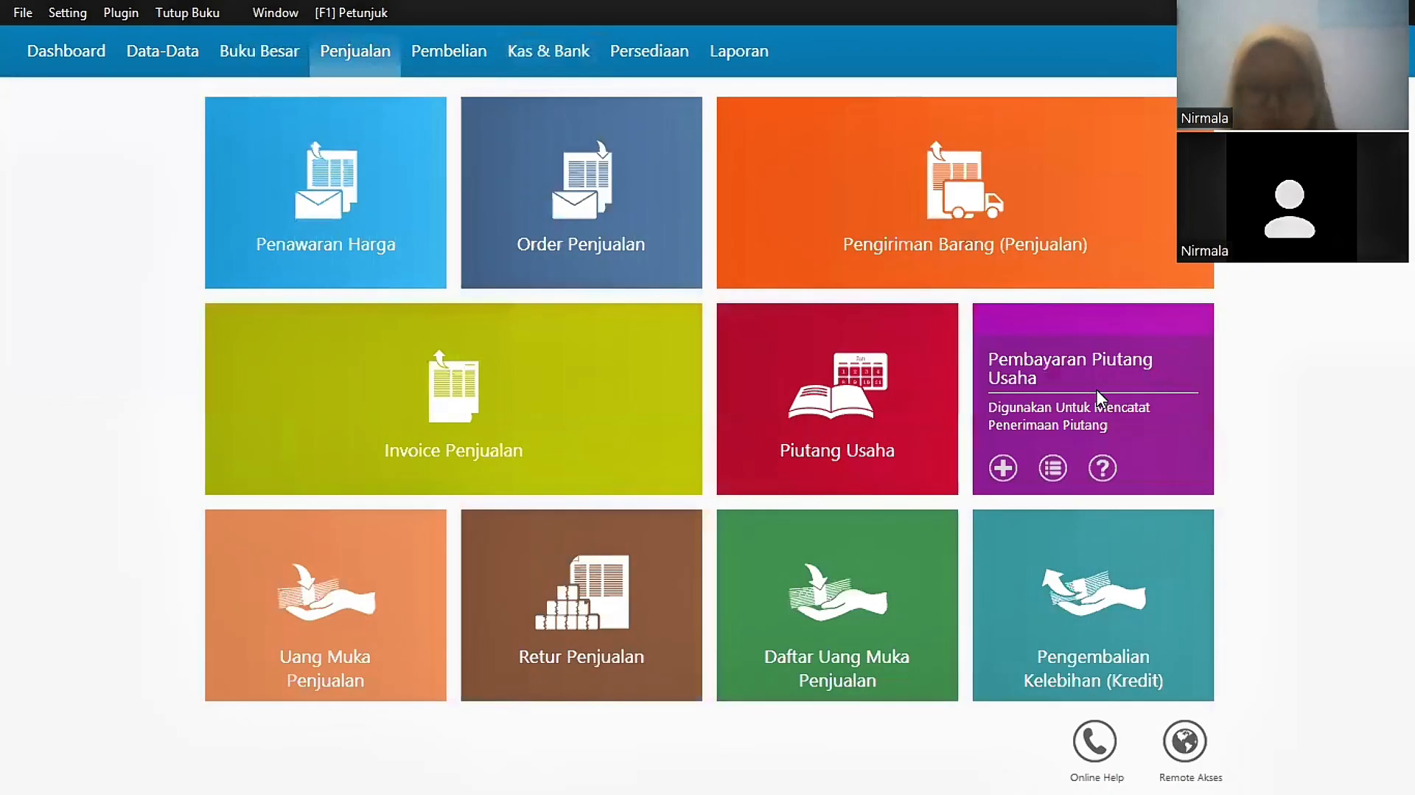
{"action": "left_click", "coordinate": [1097, 390]}
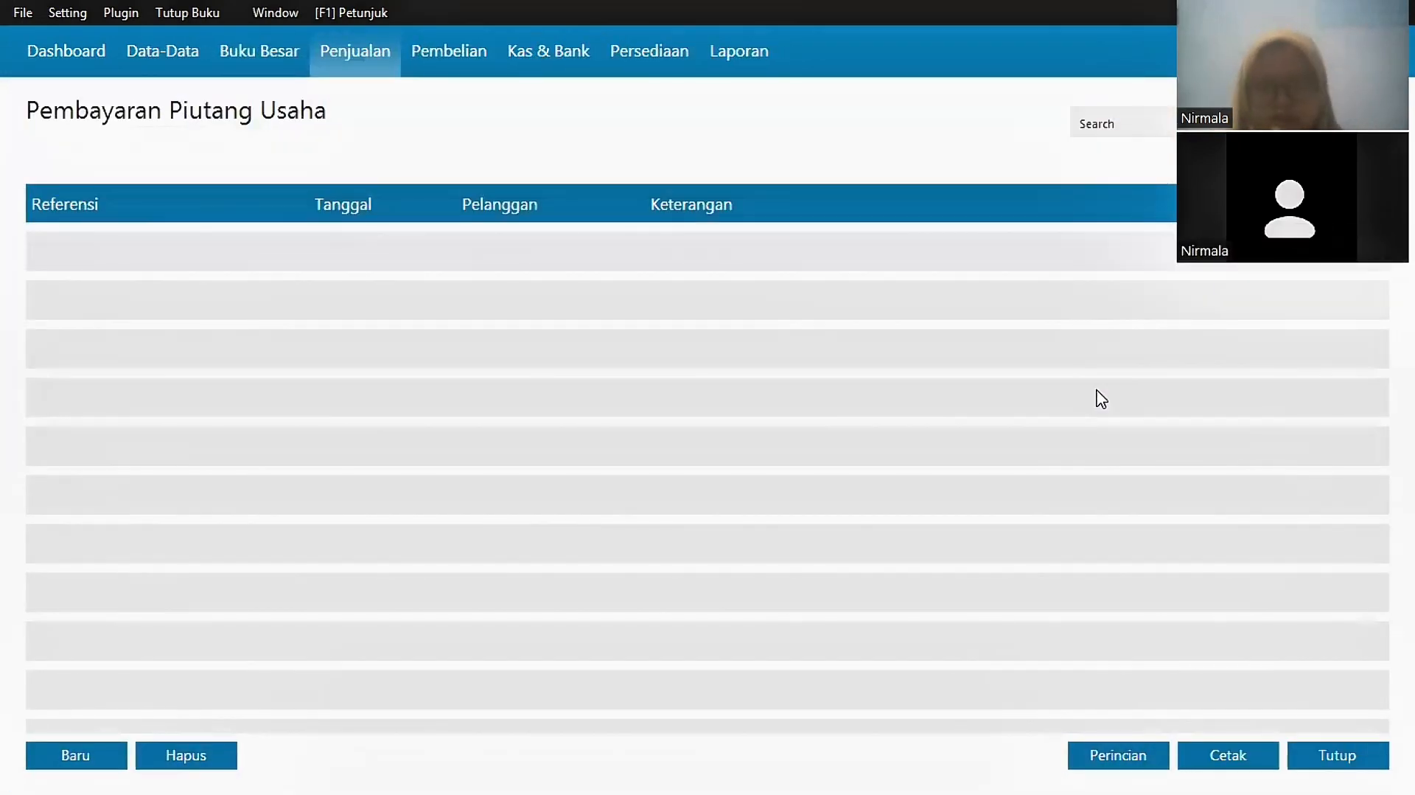
{"action": "left_click", "coordinate": [81, 752]}
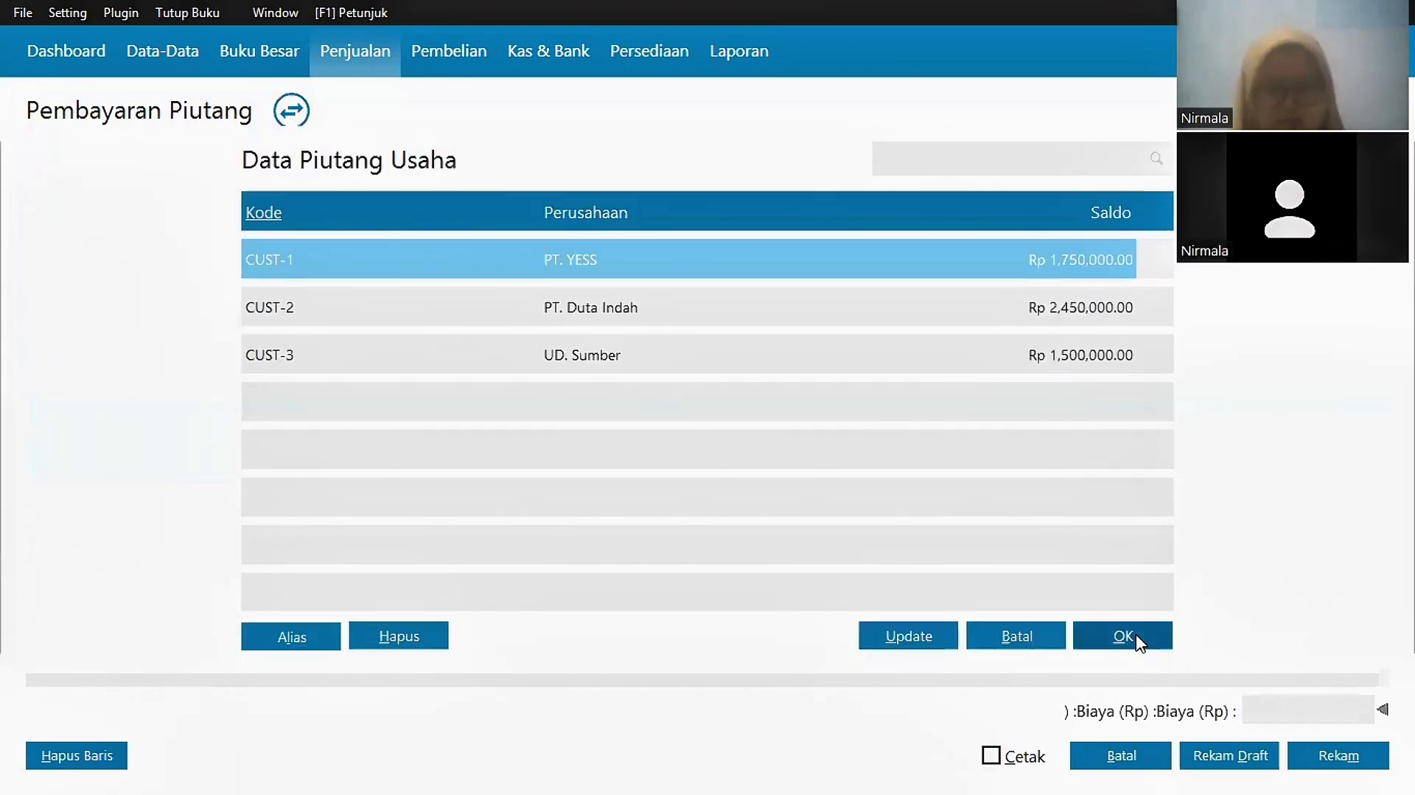
{"action": "left_click", "coordinate": [1141, 644]}
{"action": "left_click", "coordinate": [627, 228]}
{"action": "left_click", "coordinate": [919, 270]}
{"action": "left_click", "coordinate": [919, 270]}
{"action": "left_click", "coordinate": [688, 346]}
{"action": "left_click", "coordinate": [938, 481]}
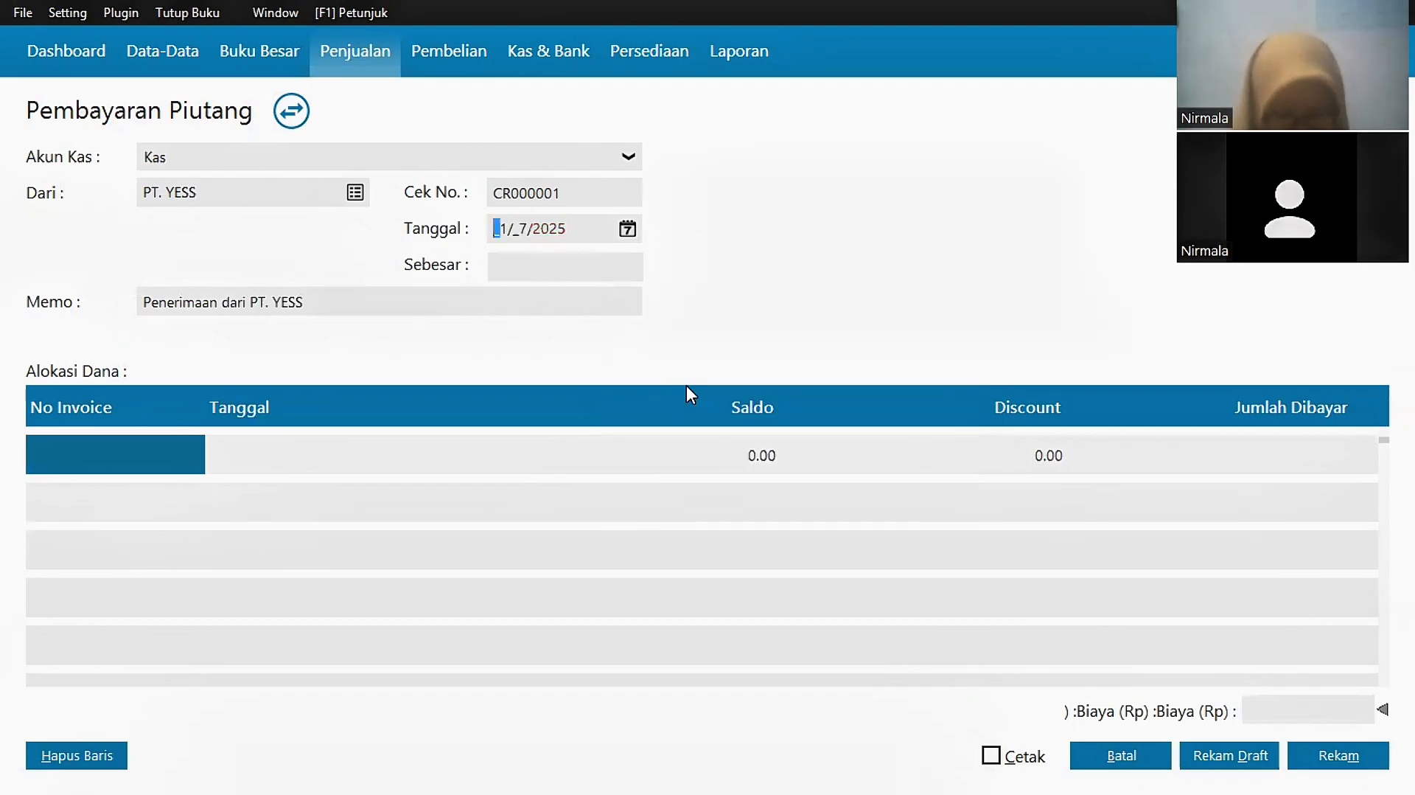
Step: Add the author's name to the memo, settle Inv-01 for Rp 1,750,000, and save the receipt
{"action": "left_click", "coordinate": [329, 301]}
{"action": "left_click", "coordinate": [329, 301]}
{"action": "type", "text": "(Lala)"}
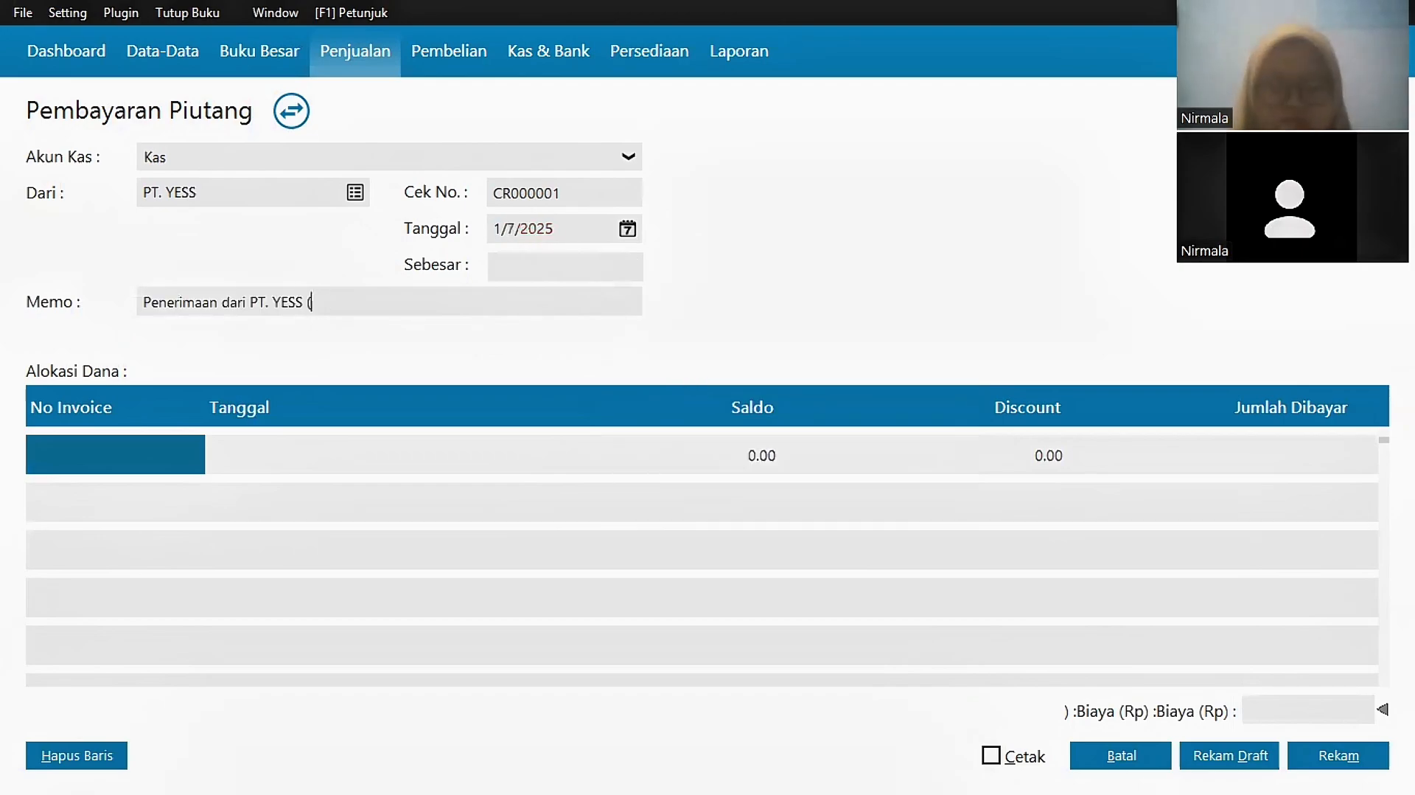
{"action": "left_click", "coordinate": [117, 456]}
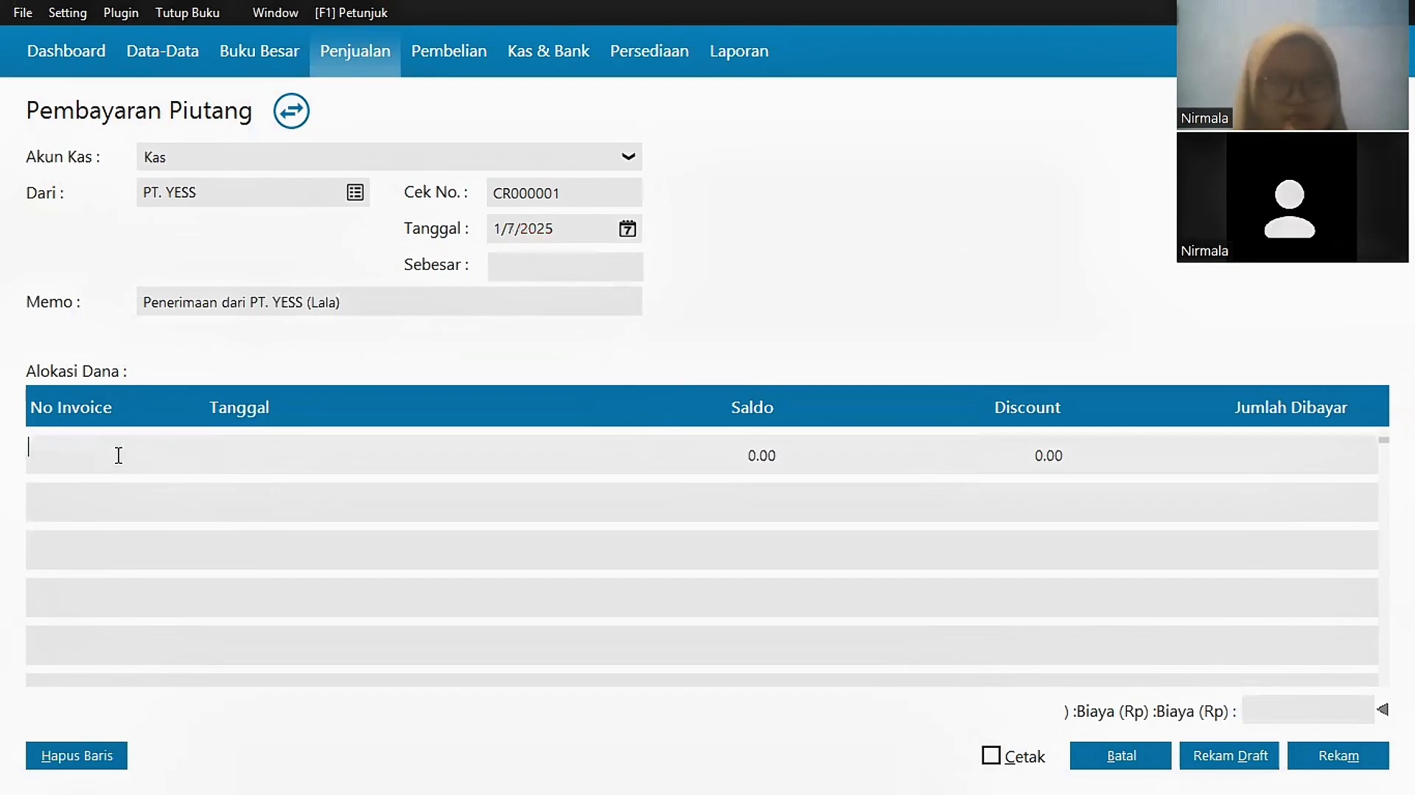
{"action": "double_click", "coordinate": [76, 459]}
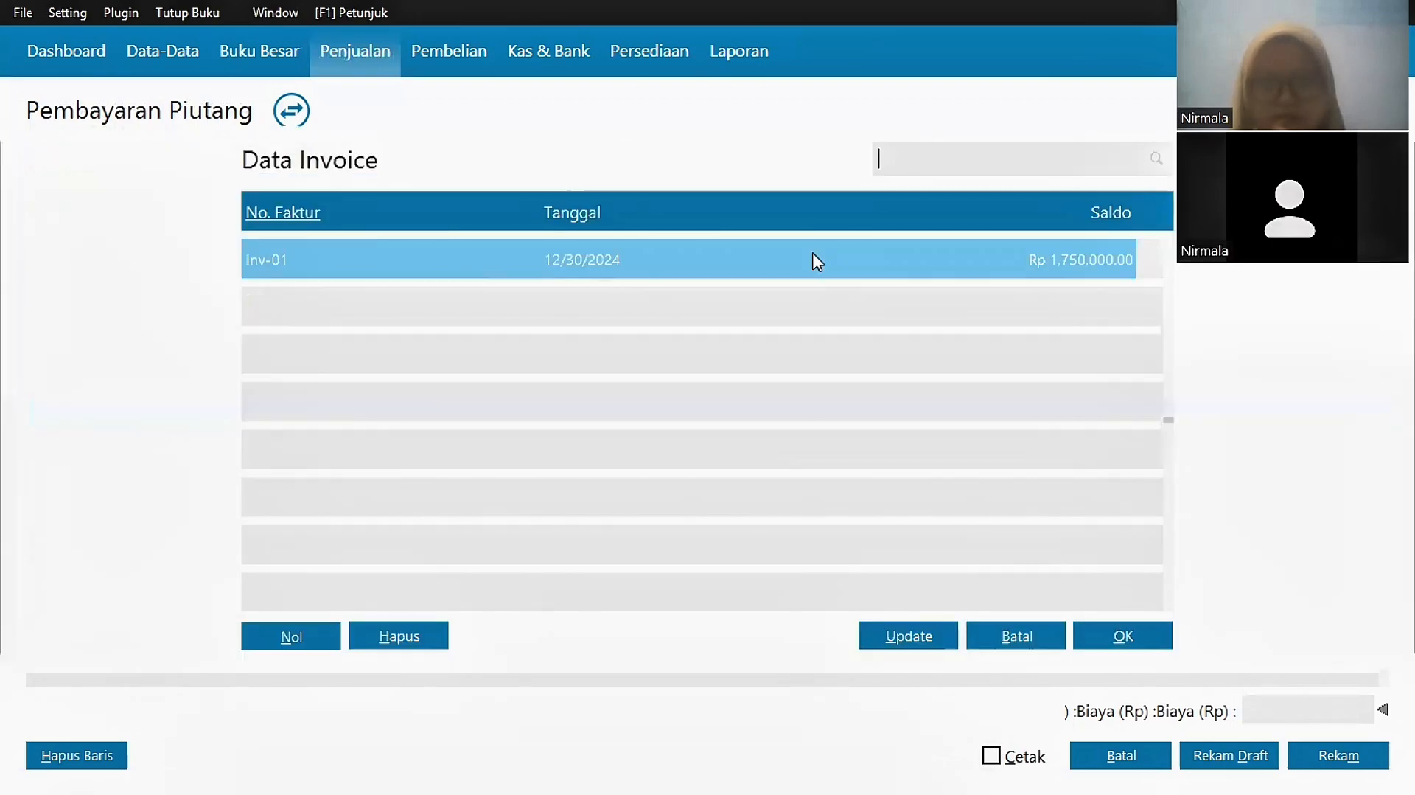
{"action": "left_click", "coordinate": [1121, 649]}
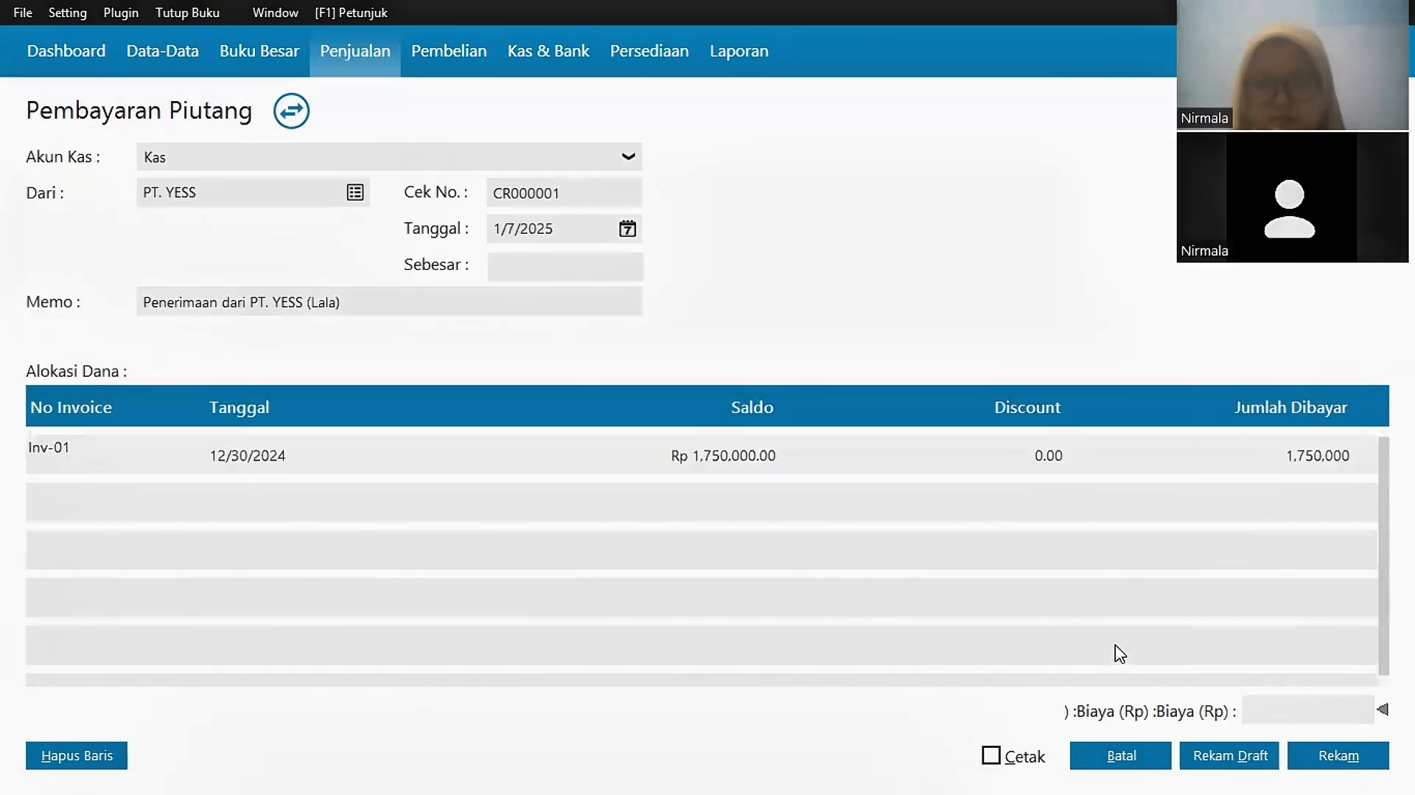
{"action": "left_click", "coordinate": [594, 273]}
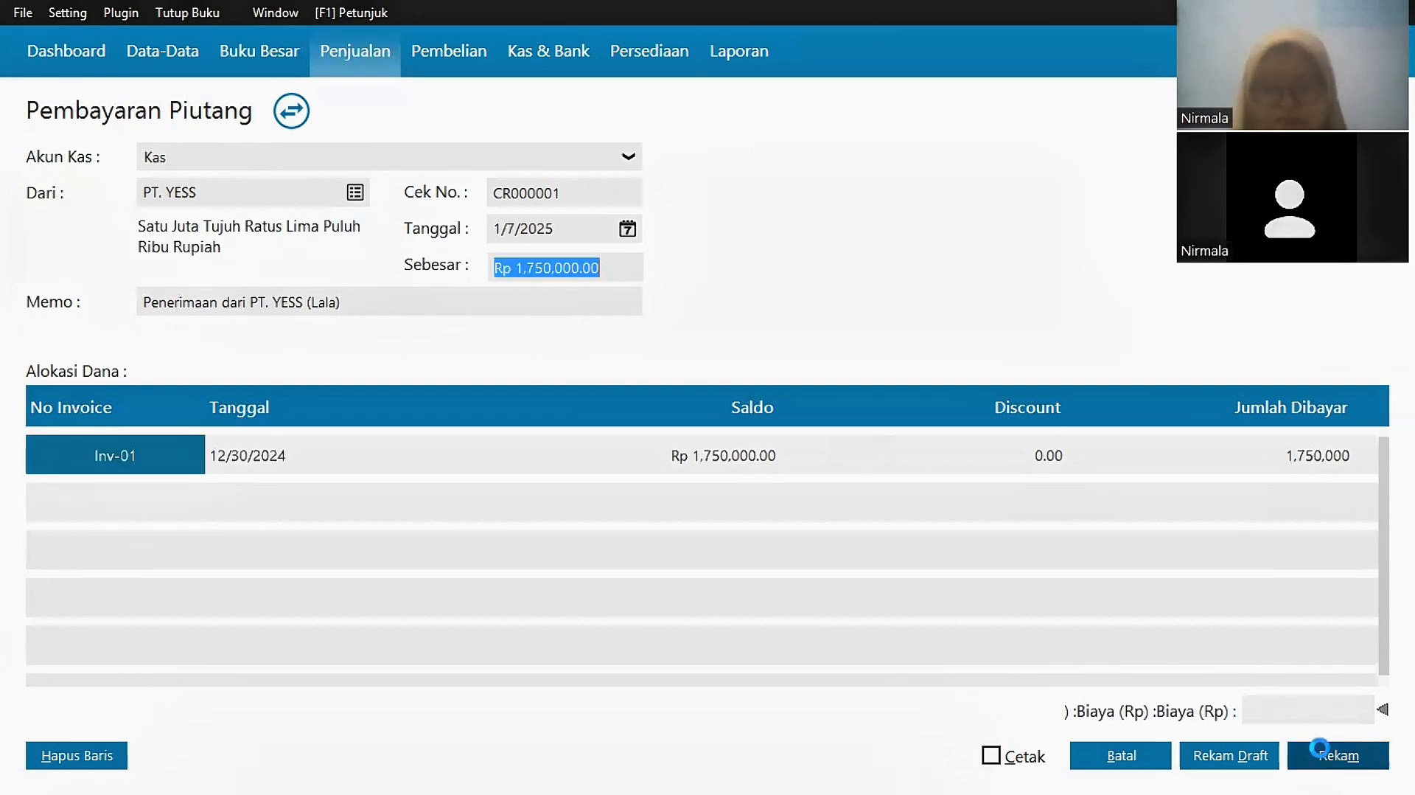
{"action": "left_click", "coordinate": [1360, 759]}
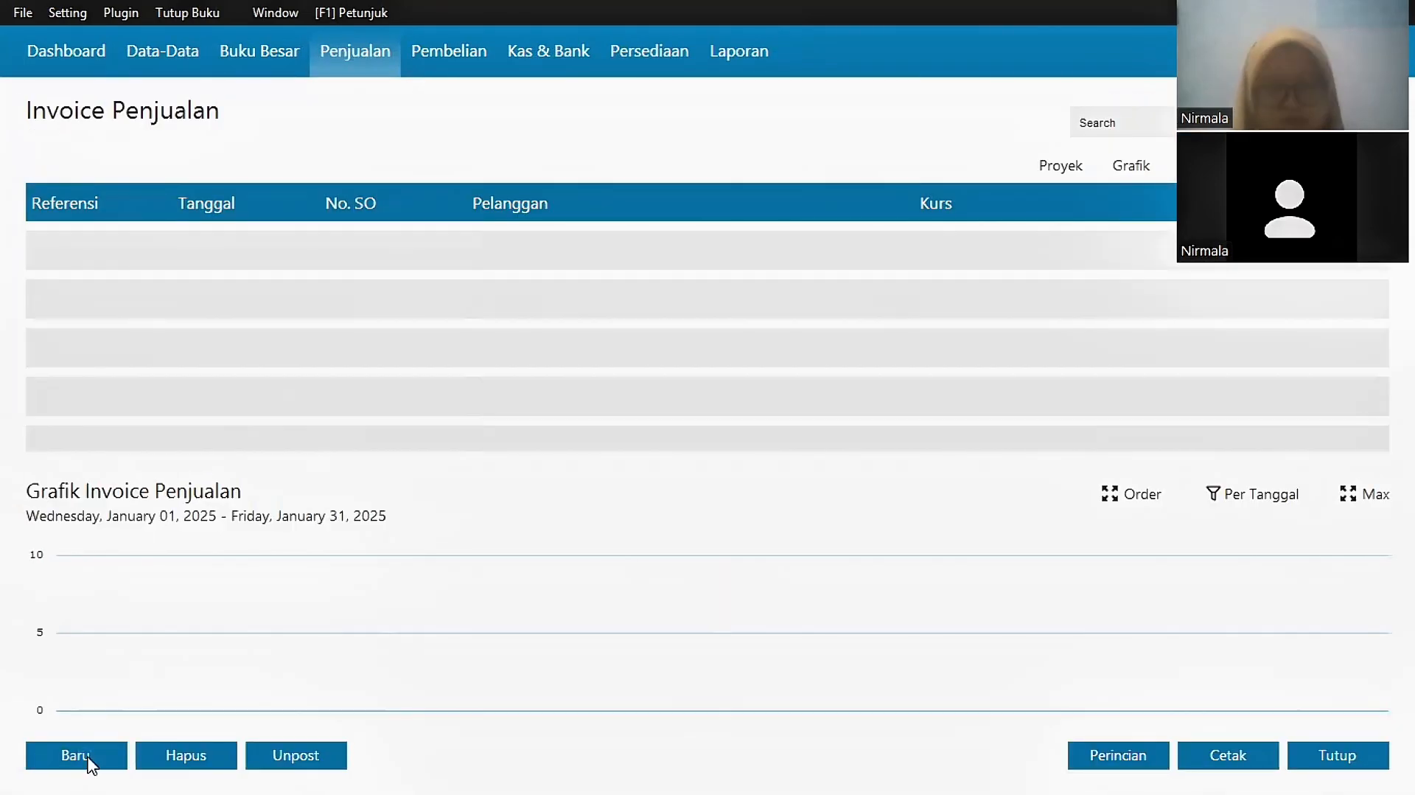
Step: Start a new sales invoice dated 1/10/2025
{"action": "left_click", "coordinate": [89, 759]}
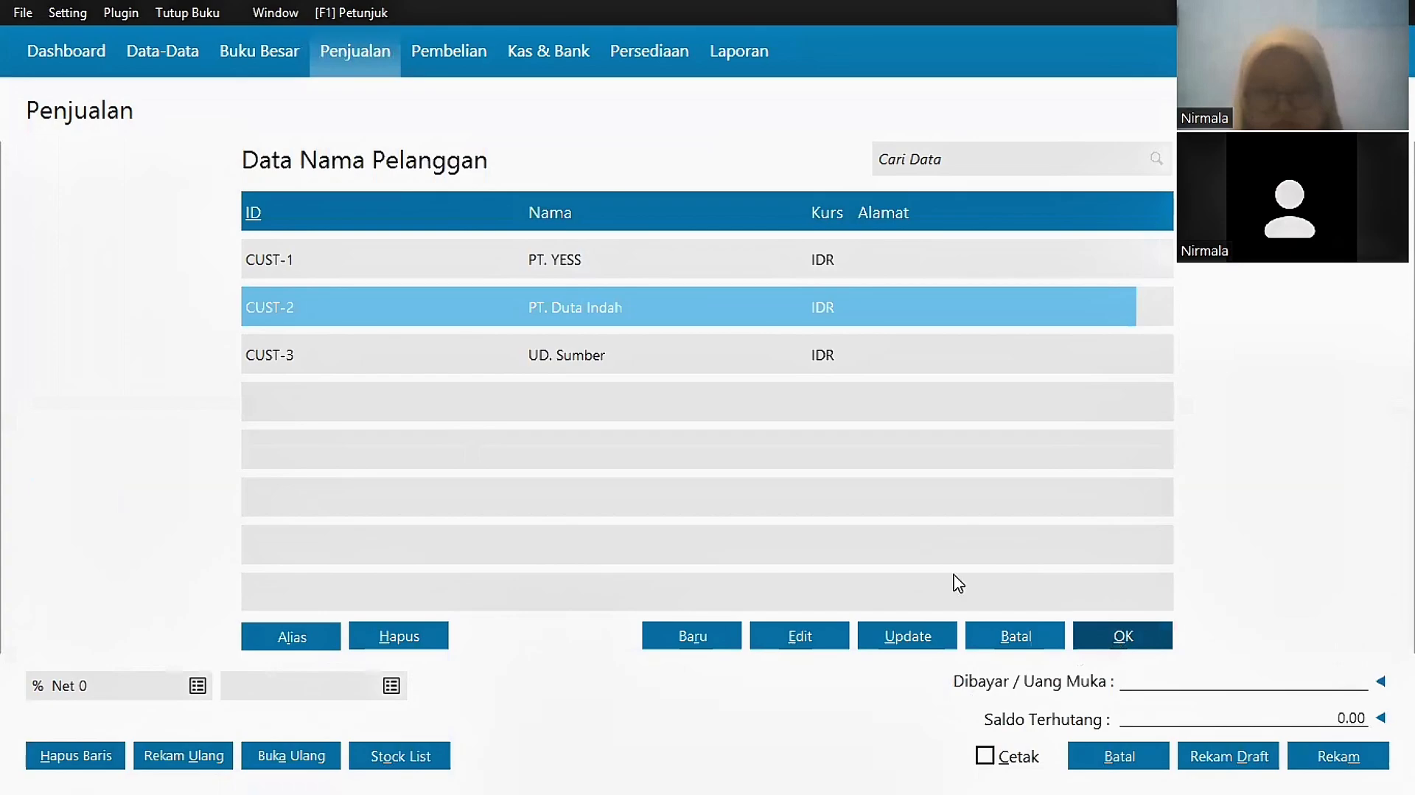
{"action": "left_click", "coordinate": [593, 175]}
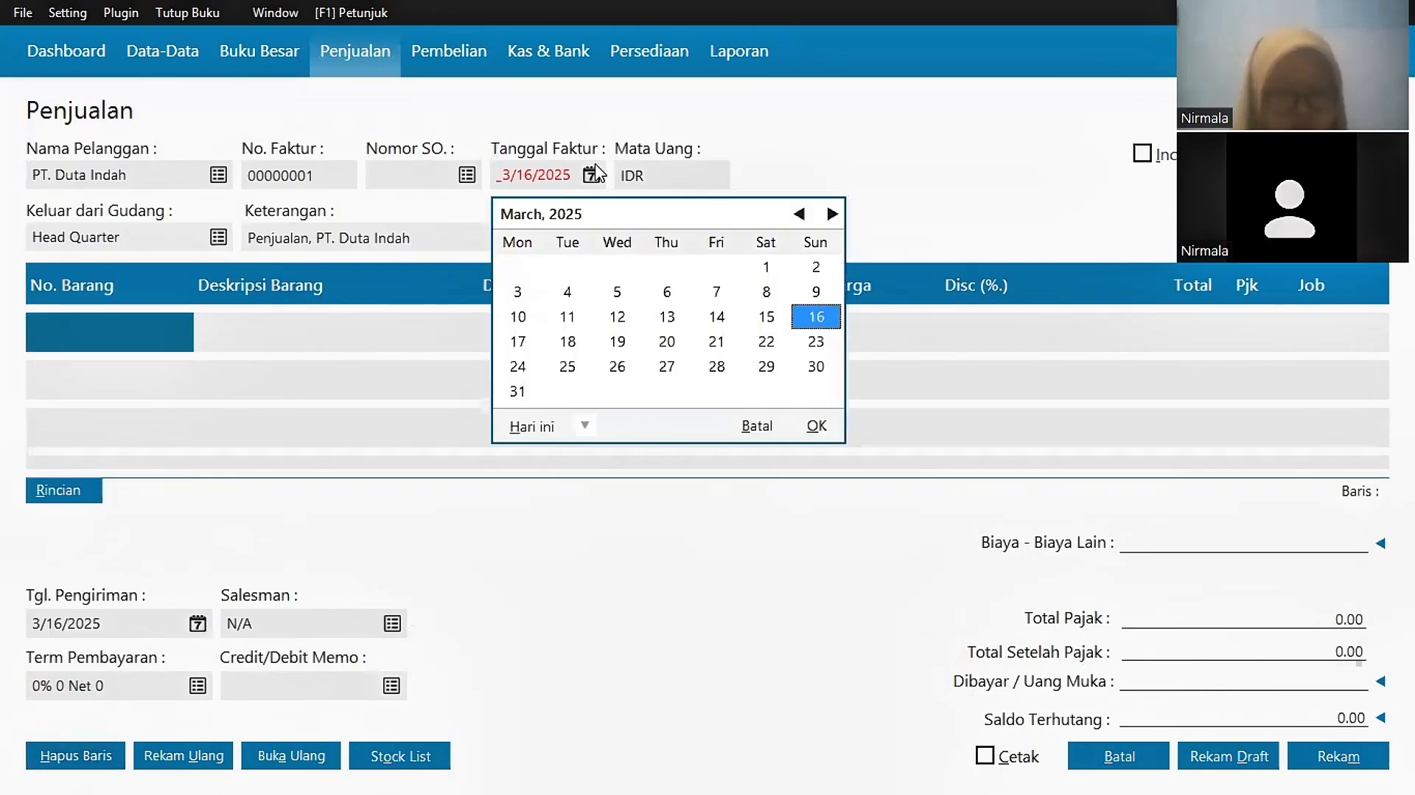
{"action": "left_click", "coordinate": [800, 214]}
{"action": "left_click", "coordinate": [800, 214]}
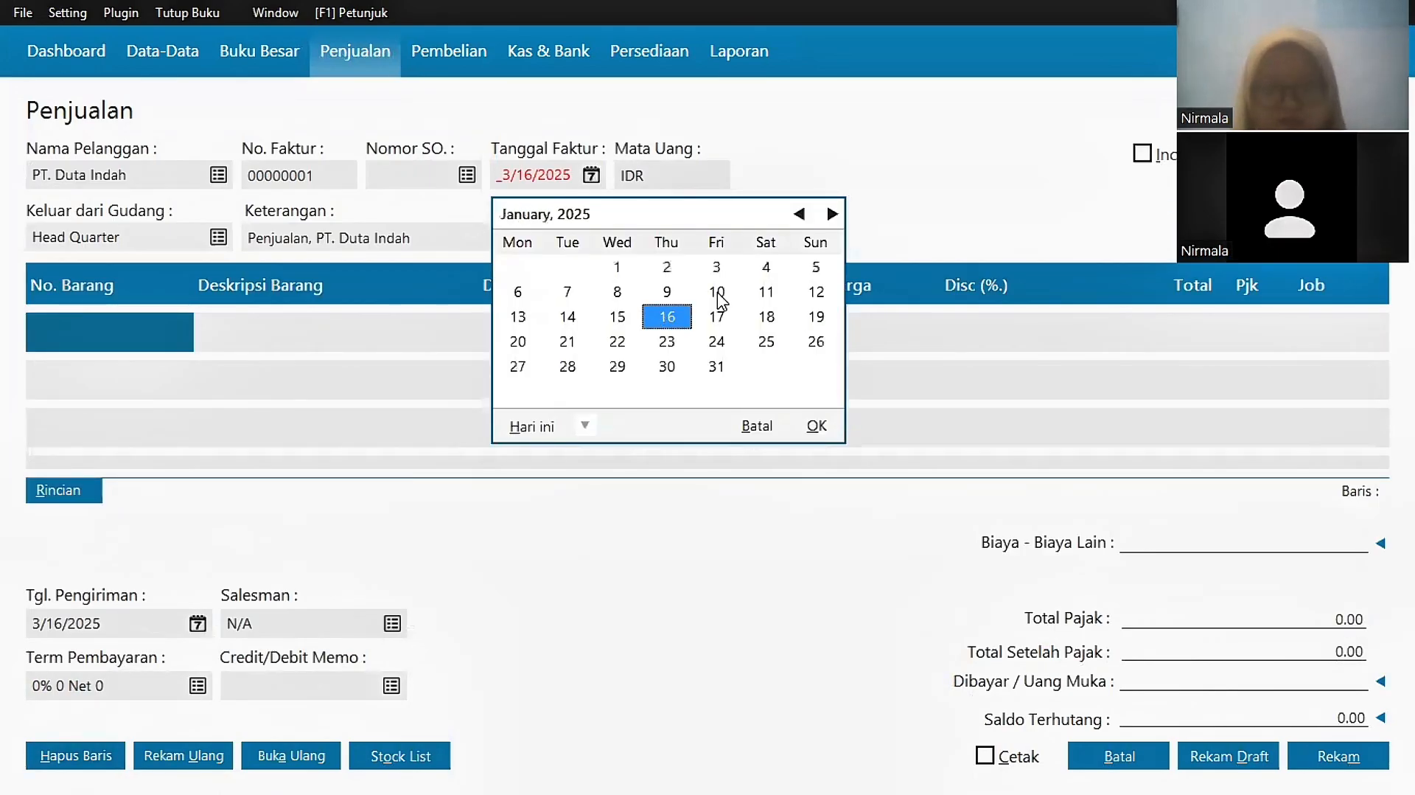
{"action": "left_click", "coordinate": [717, 292]}
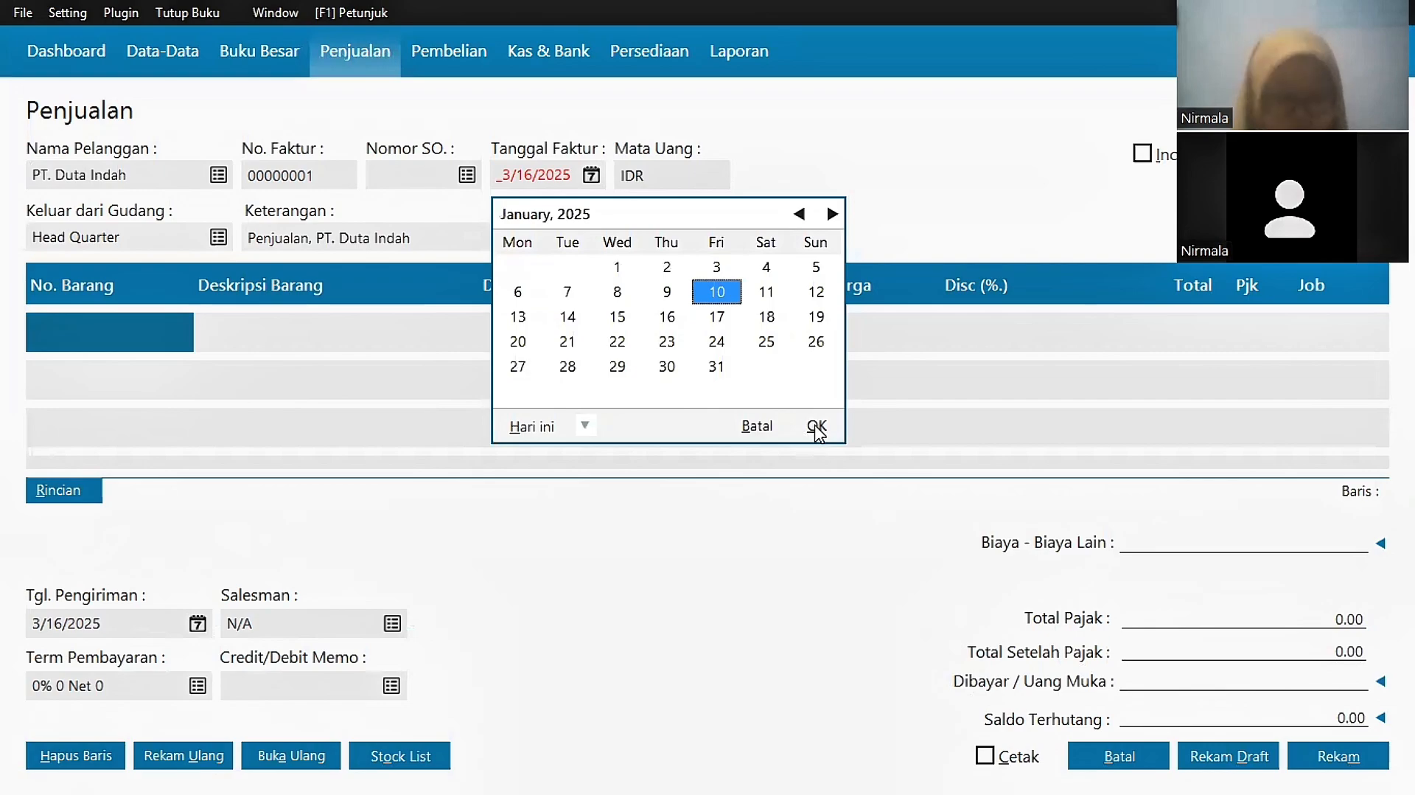
{"action": "left_click", "coordinate": [817, 427]}
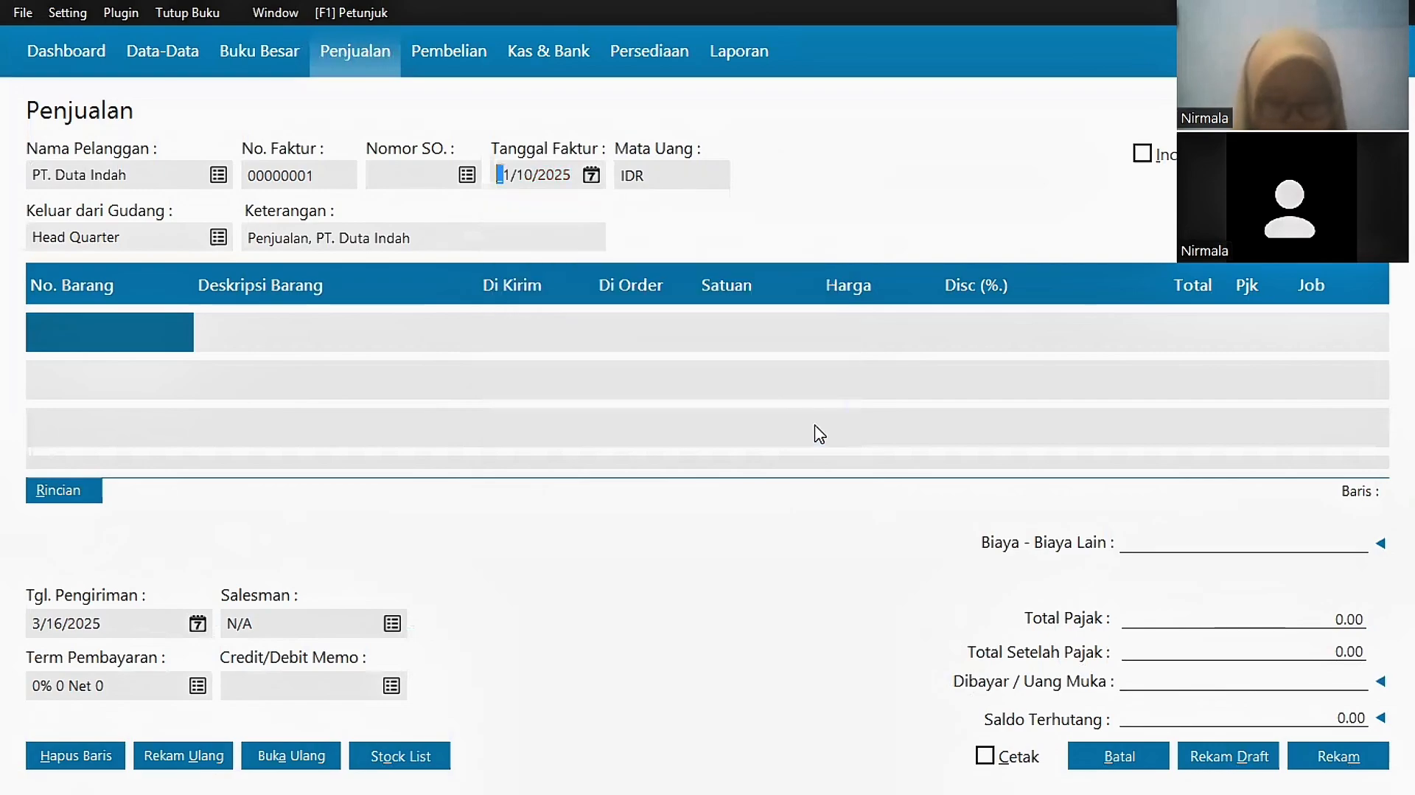
Step: Add 2 Kulkas at 200,000 with VAT as the first line
{"action": "double_click", "coordinate": [103, 348]}
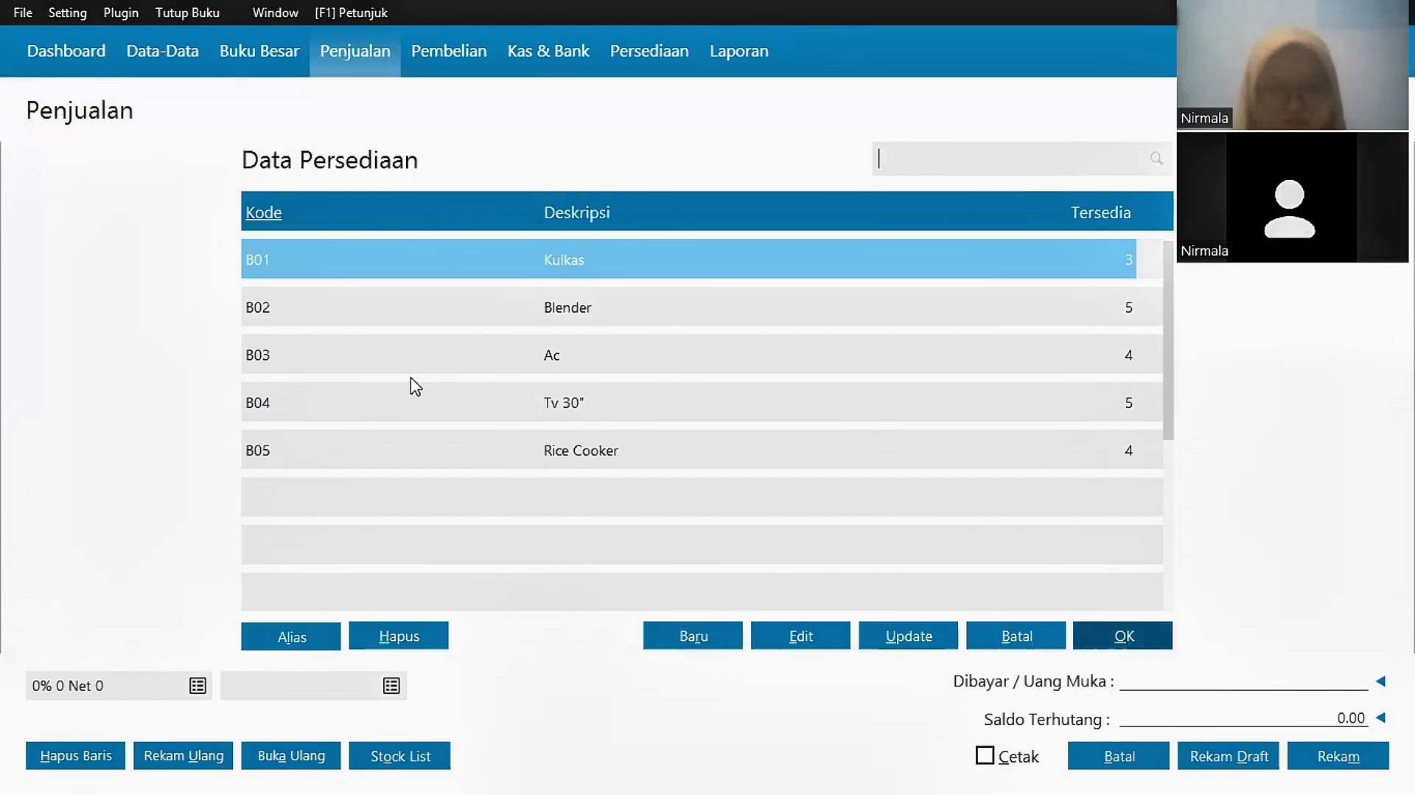
{"action": "key", "text": "Return"}
{"action": "type", "text": "2"}
{"action": "left_click", "coordinate": [830, 341]}
{"action": "type", "text": "2000000"}
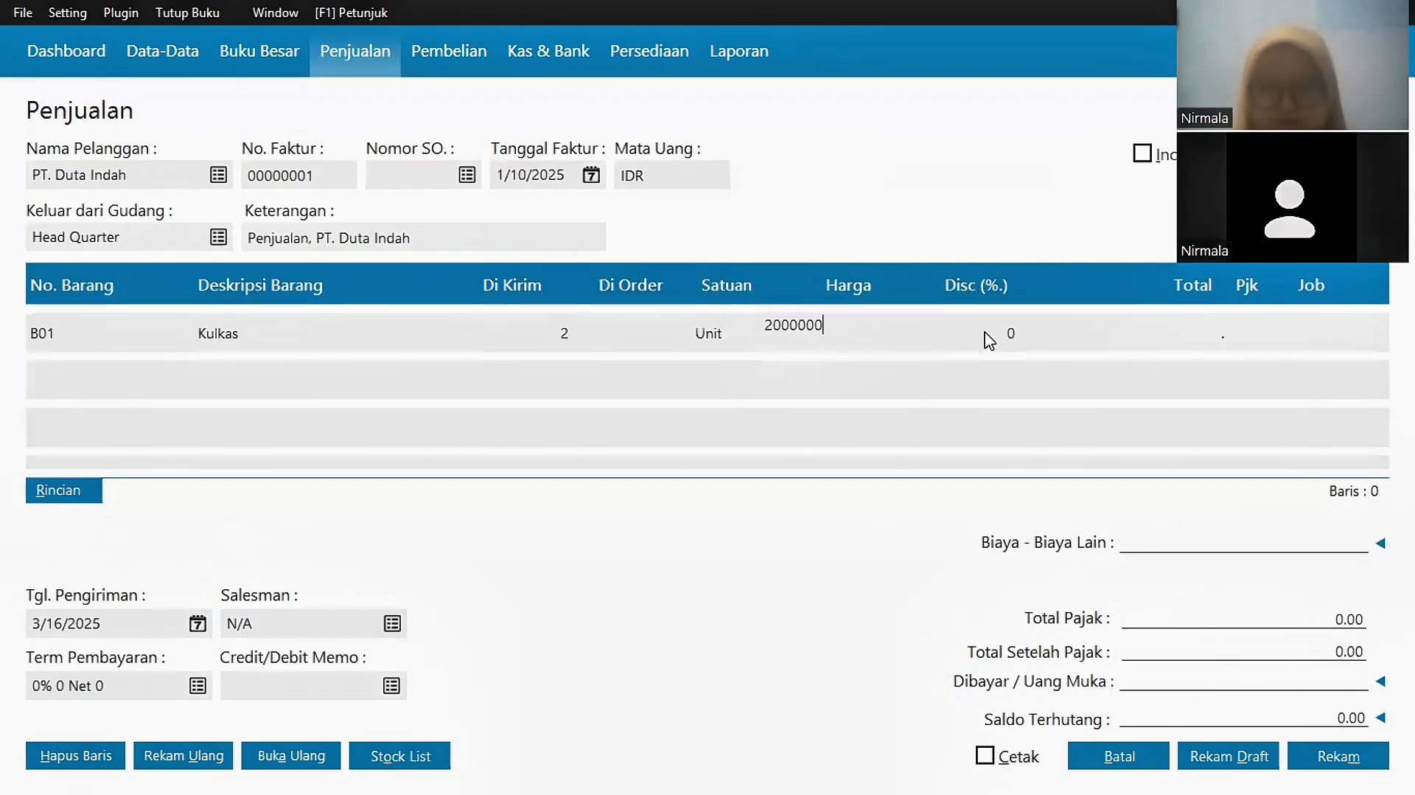
{"action": "left_click", "coordinate": [985, 331]}
{"action": "key", "text": "Return"}
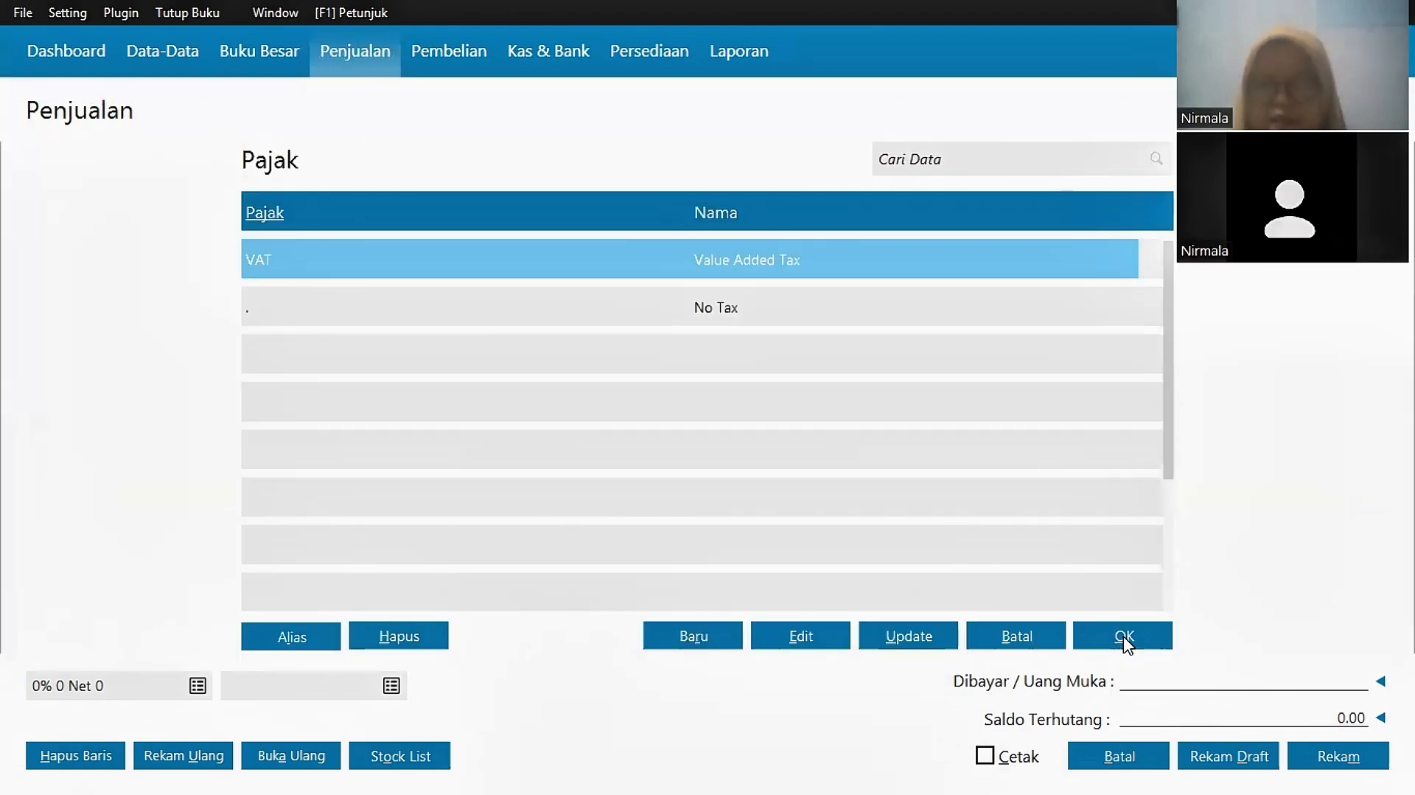
{"action": "left_click", "coordinate": [1125, 639]}
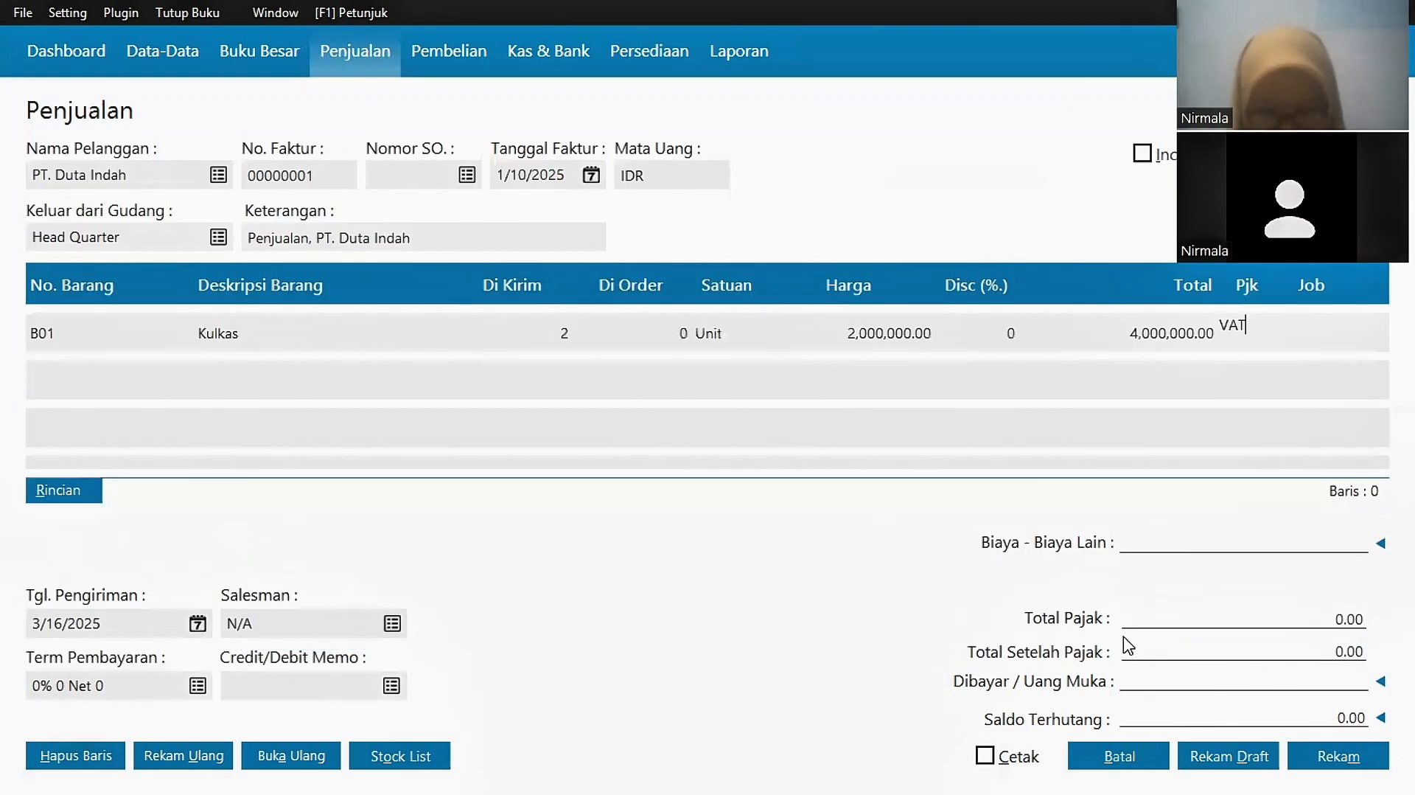
Step: Add 3 Tv 30" at 1,500,000 with VAT as the second line
{"action": "left_click", "coordinate": [82, 339]}
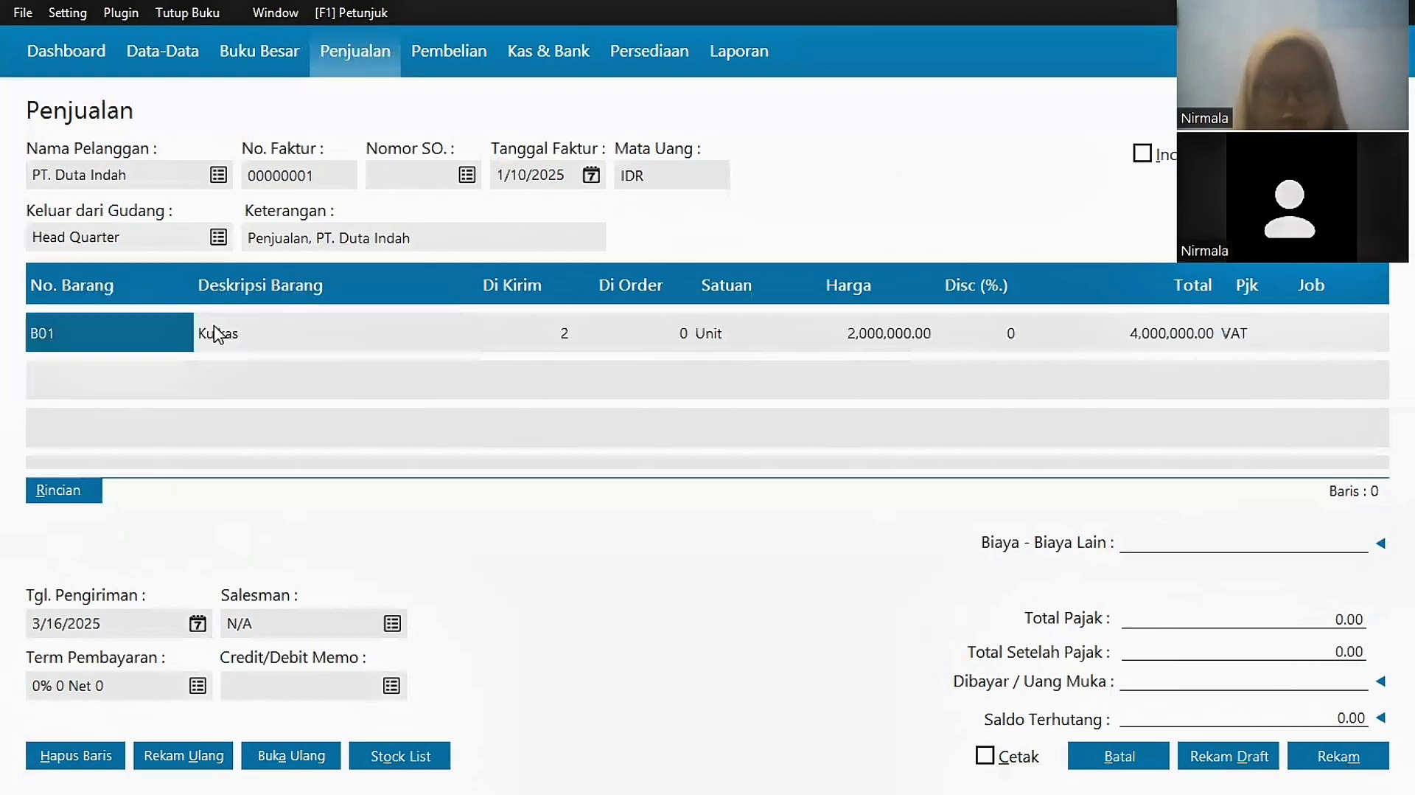
{"action": "key", "text": "Down"}
{"action": "key", "text": "Return"}
{"action": "left_click", "coordinate": [384, 402]}
{"action": "left_click", "coordinate": [541, 380]}
{"action": "type", "text": "3"}
{"action": "left_click", "coordinate": [848, 380]}
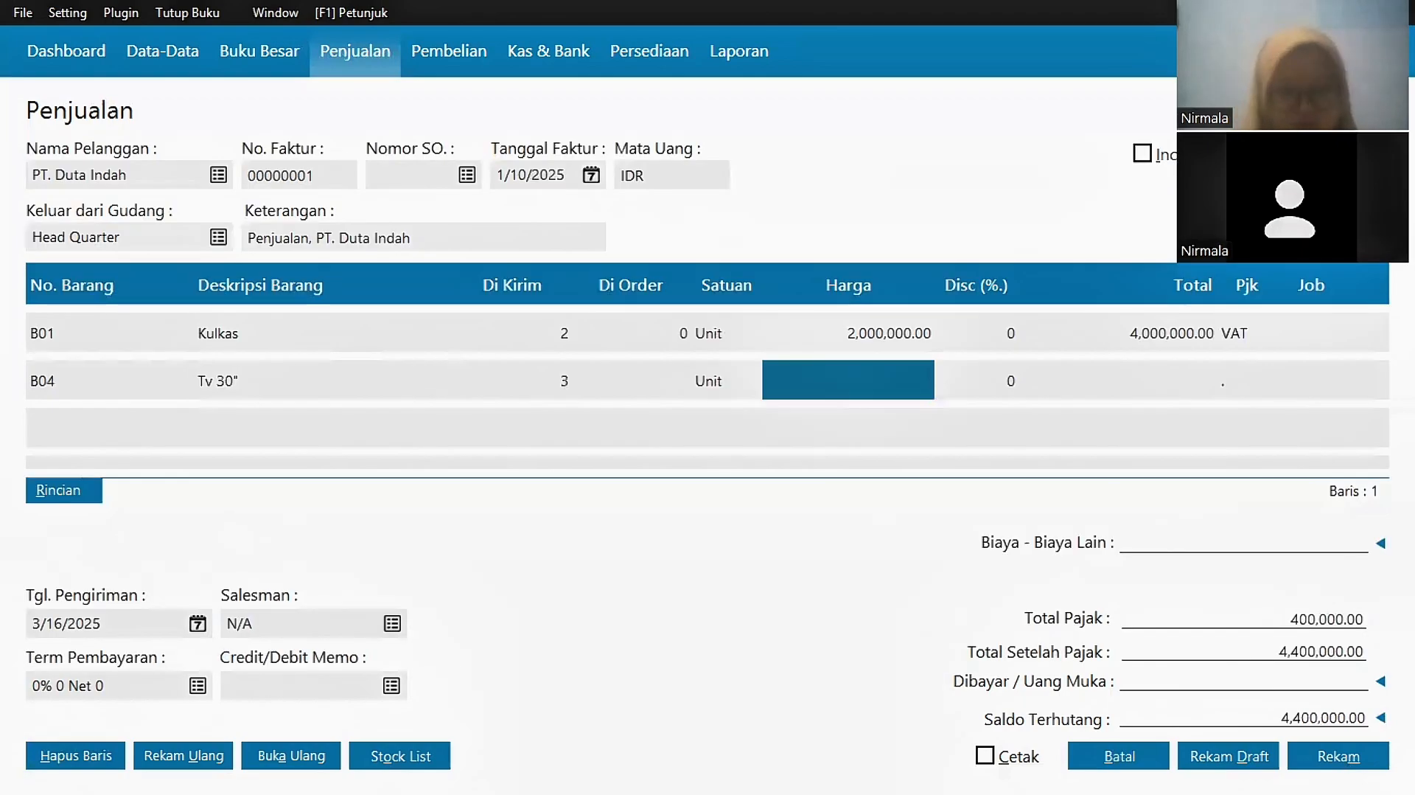
{"action": "type", "text": "1500000"}
{"action": "double_click", "coordinate": [1273, 379]}
{"action": "left_click", "coordinate": [1123, 639]}
{"action": "left_click", "coordinate": [190, 374]}
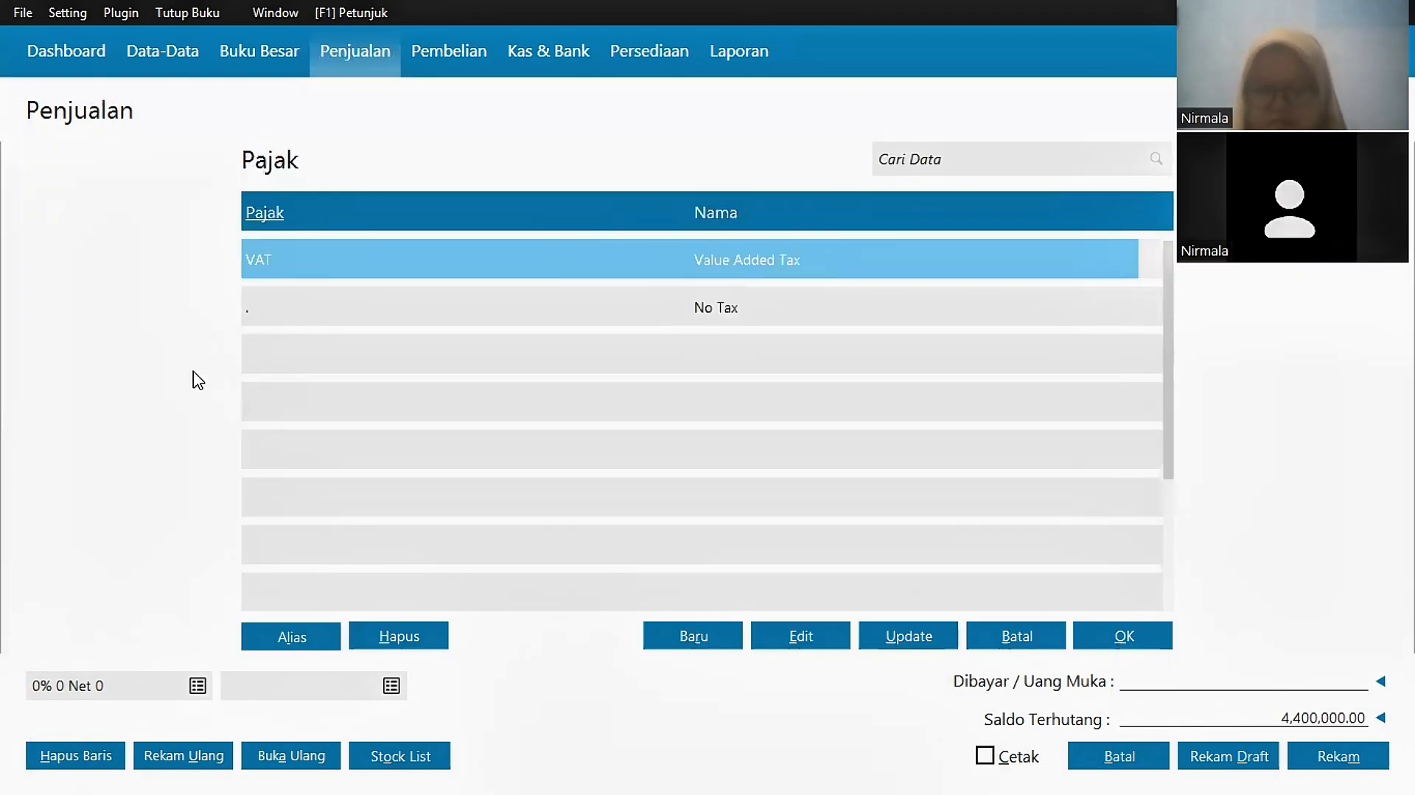
Step: Add 2 Rice Cookers at 1,000,000 with VAT as the third line
{"action": "key", "text": "Escape"}
{"action": "left_click", "coordinate": [88, 381]}
{"action": "left_click", "coordinate": [87, 437]}
{"action": "key", "text": "Return"}
{"action": "left_click", "coordinate": [1109, 635]}
{"action": "left_click", "coordinate": [520, 434]}
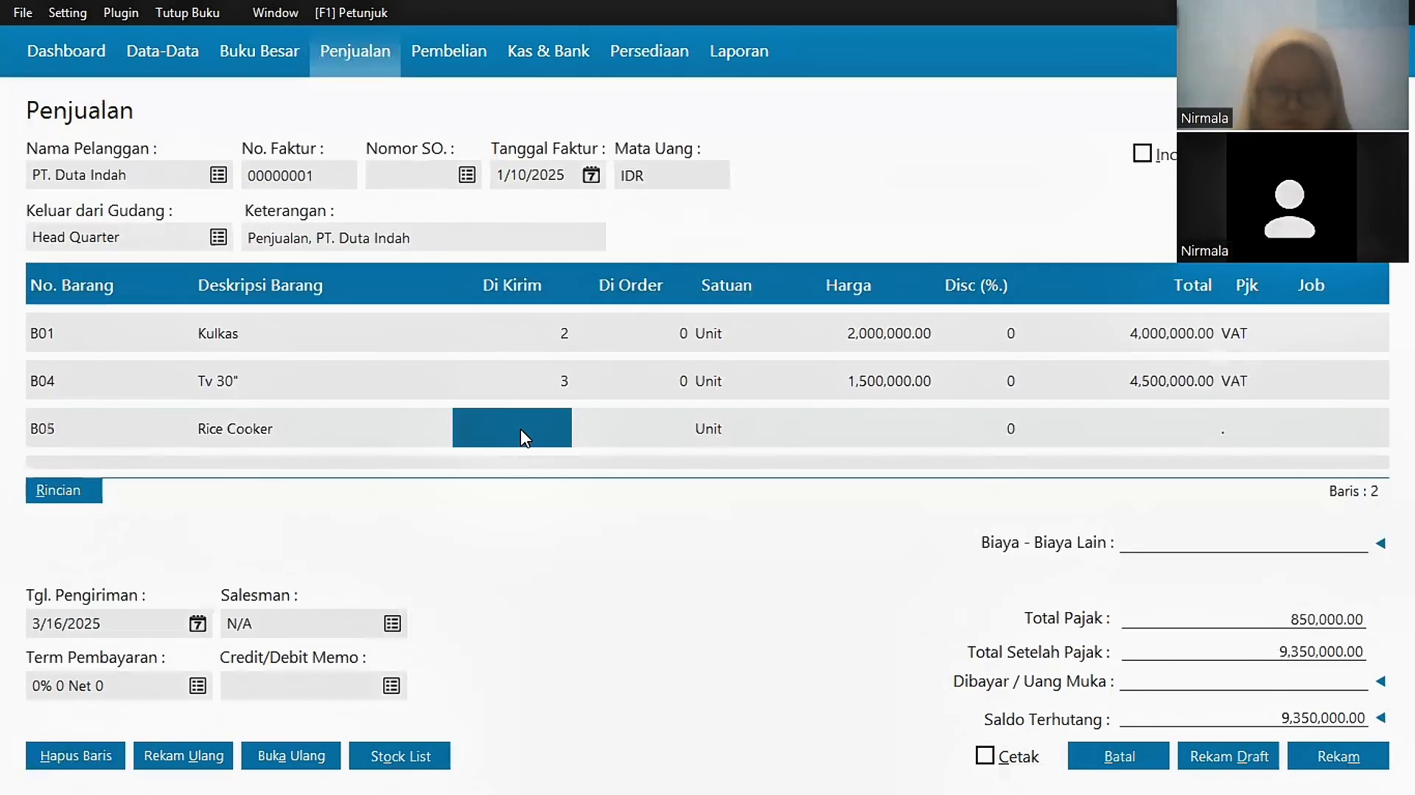
{"action": "type", "text": "2"}
{"action": "left_click", "coordinate": [853, 425]}
{"action": "type", "text": "1000000"}
{"action": "left_click", "coordinate": [1180, 427]}
{"action": "double_click", "coordinate": [1251, 427]}
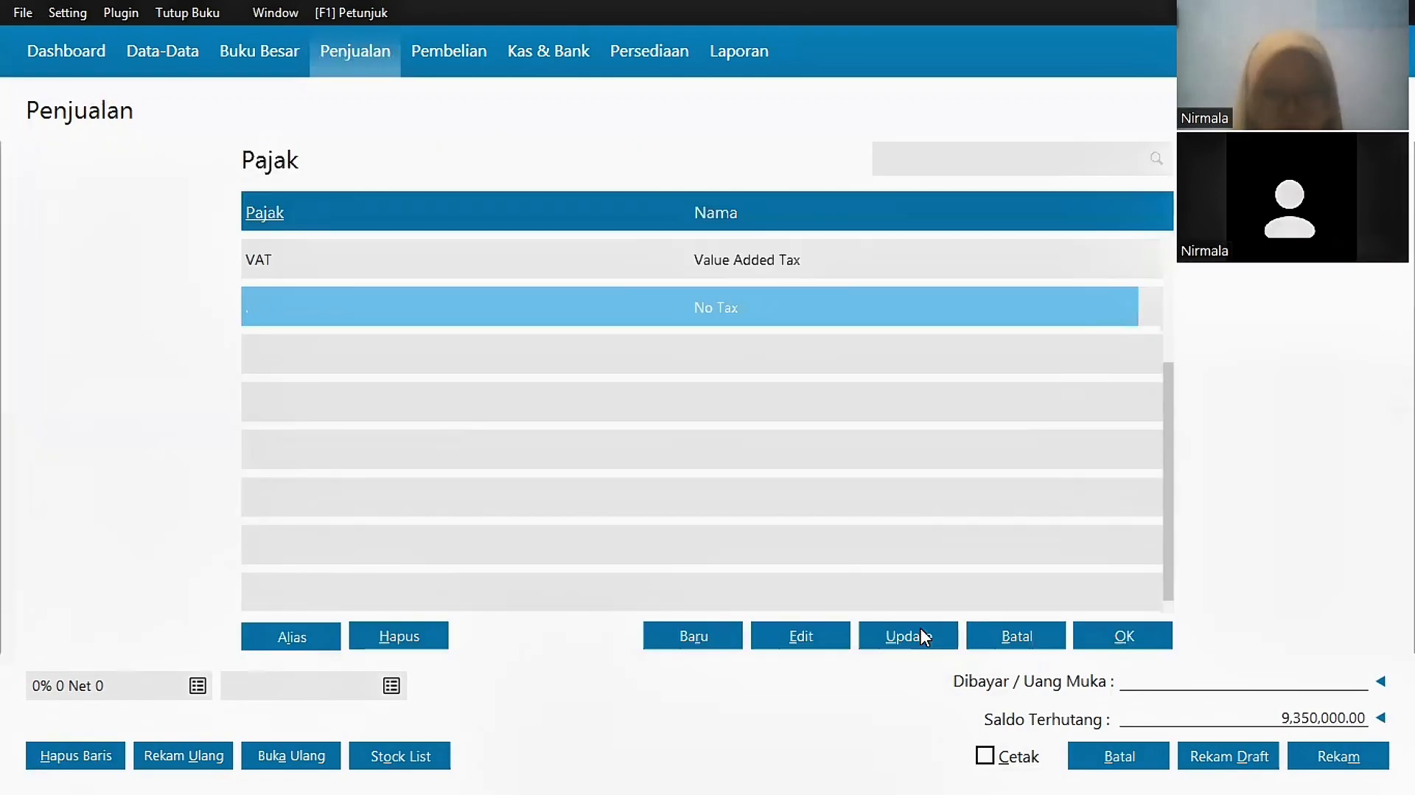
{"action": "left_click", "coordinate": [1123, 637]}
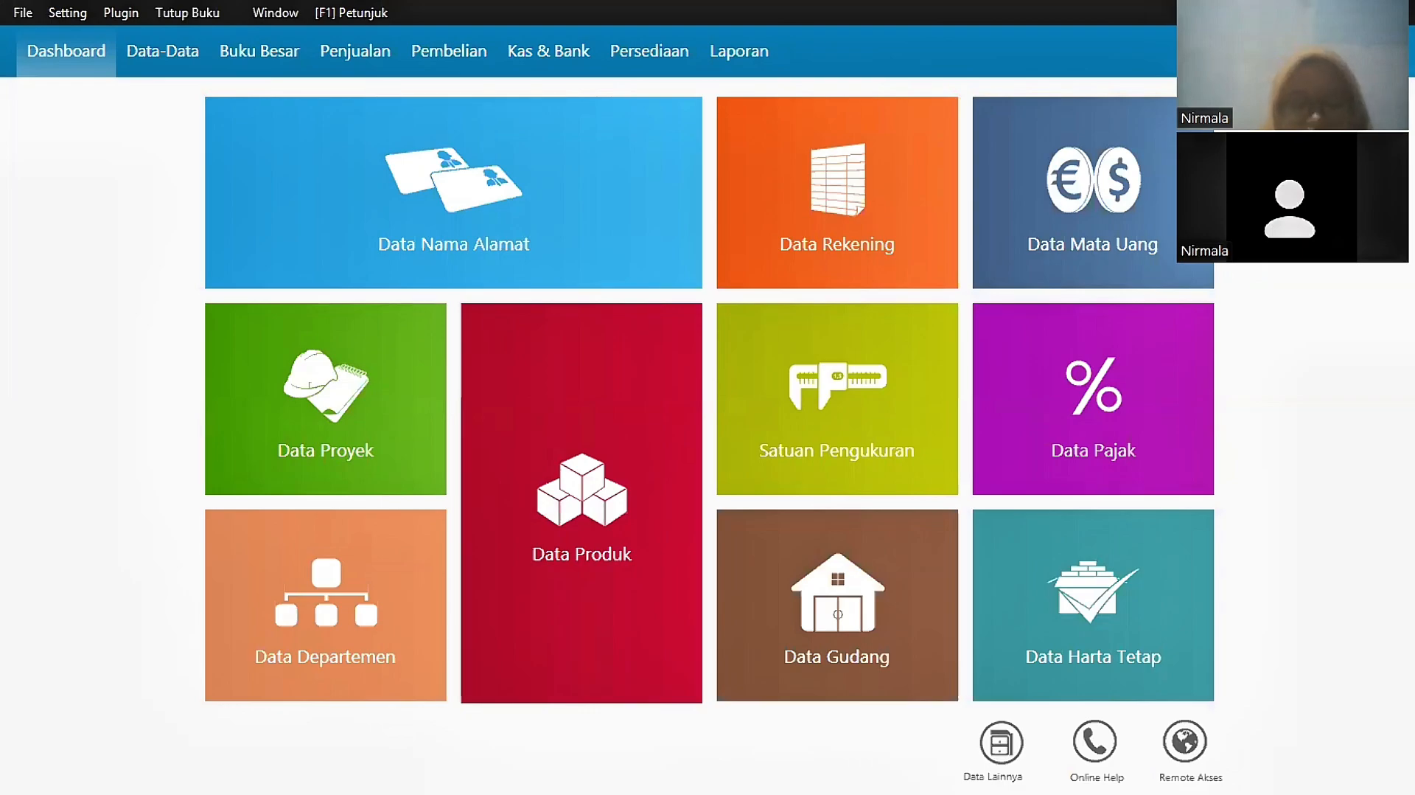
Step: Start a payable payment to PT. Maju Mundur dated 1/17/2025
{"action": "left_click", "coordinate": [461, 59]}
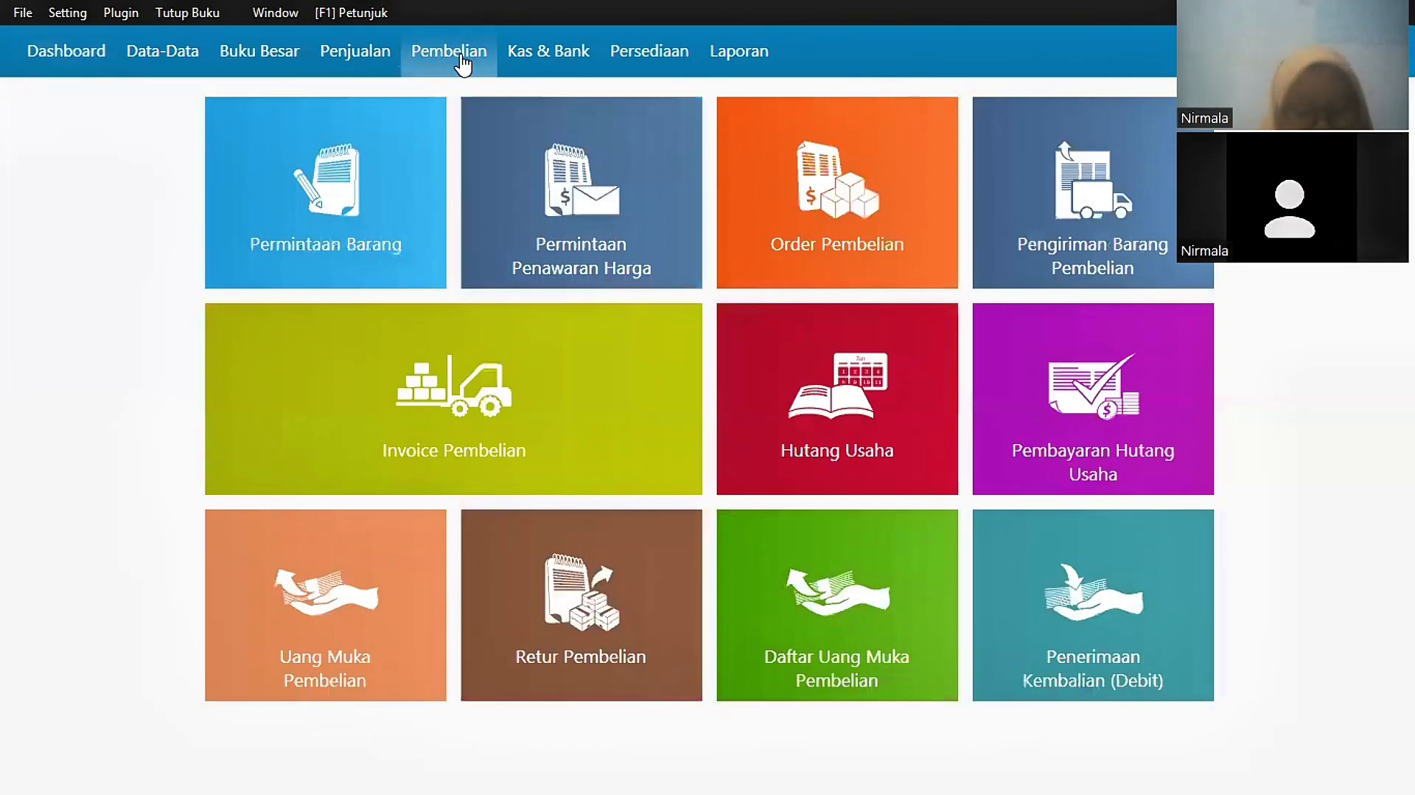
{"action": "mouse_move", "coordinate": [1088, 409]}
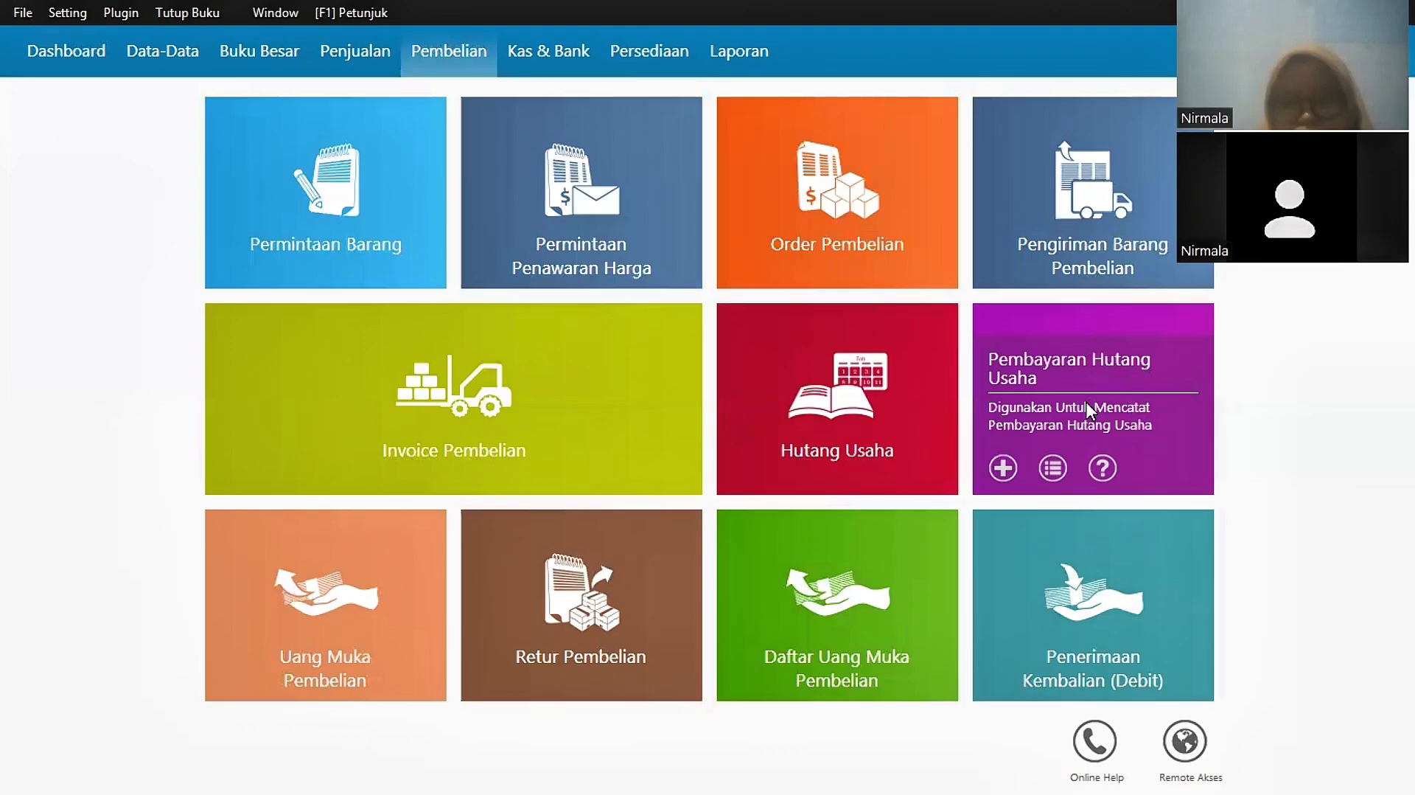
{"action": "left_click", "coordinate": [1086, 402]}
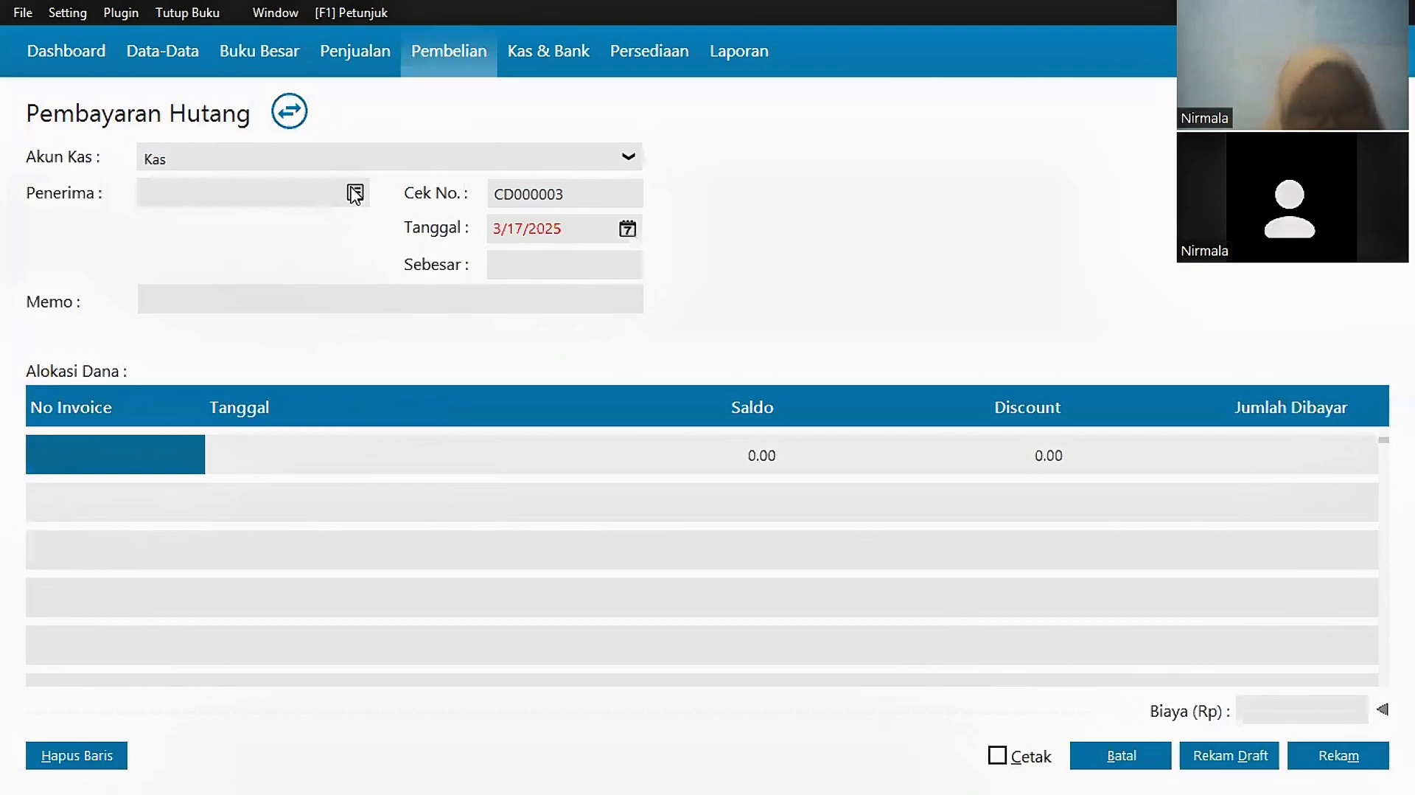
{"action": "left_click", "coordinate": [354, 192]}
{"action": "double_click", "coordinate": [621, 280]}
{"action": "left_click", "coordinate": [636, 232]}
{"action": "double_click", "coordinate": [918, 275]}
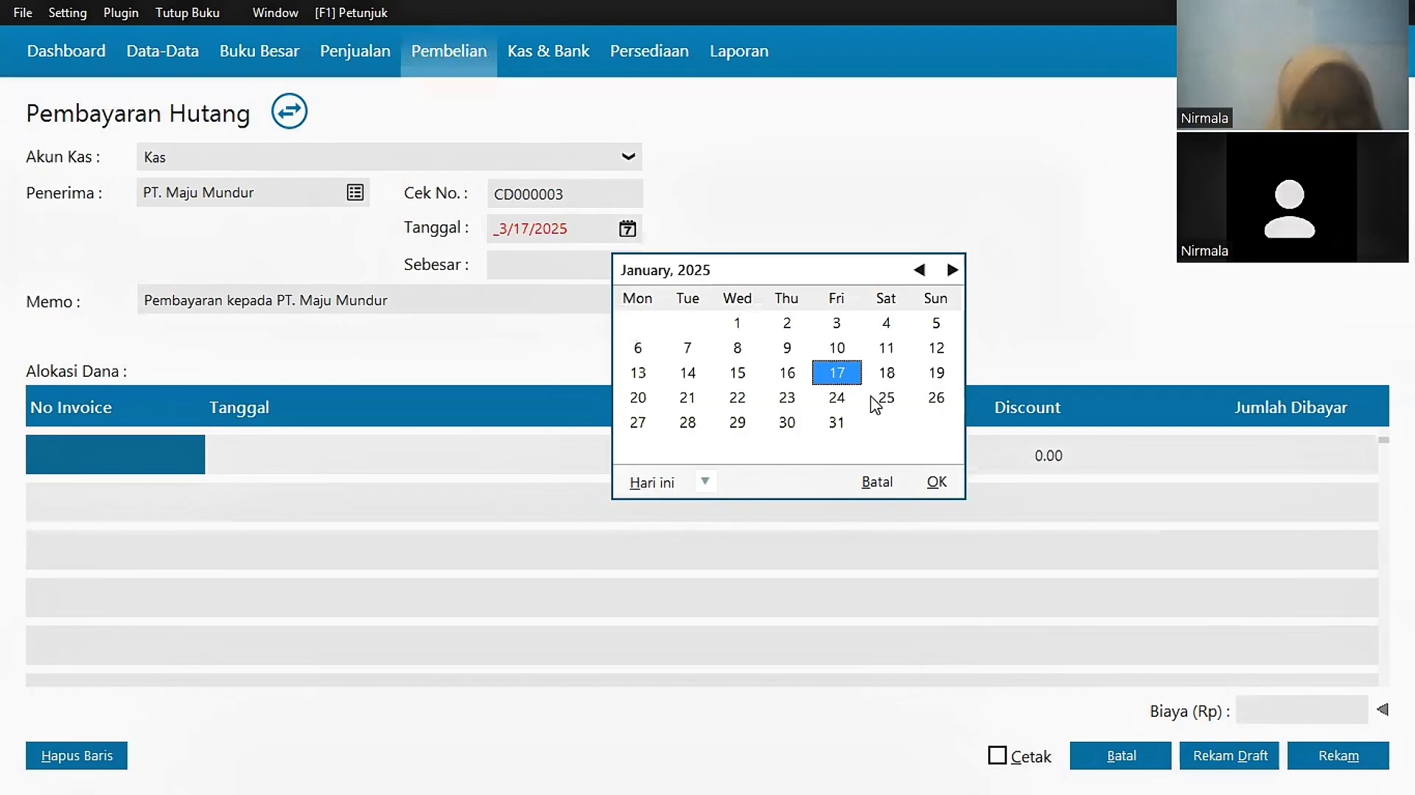
{"action": "left_click", "coordinate": [937, 481]}
Step: Add the author's name to the memo and pay Inv-02 with a 250,000 discount
{"action": "left_click", "coordinate": [404, 303]}
{"action": "left_click", "coordinate": [404, 304]}
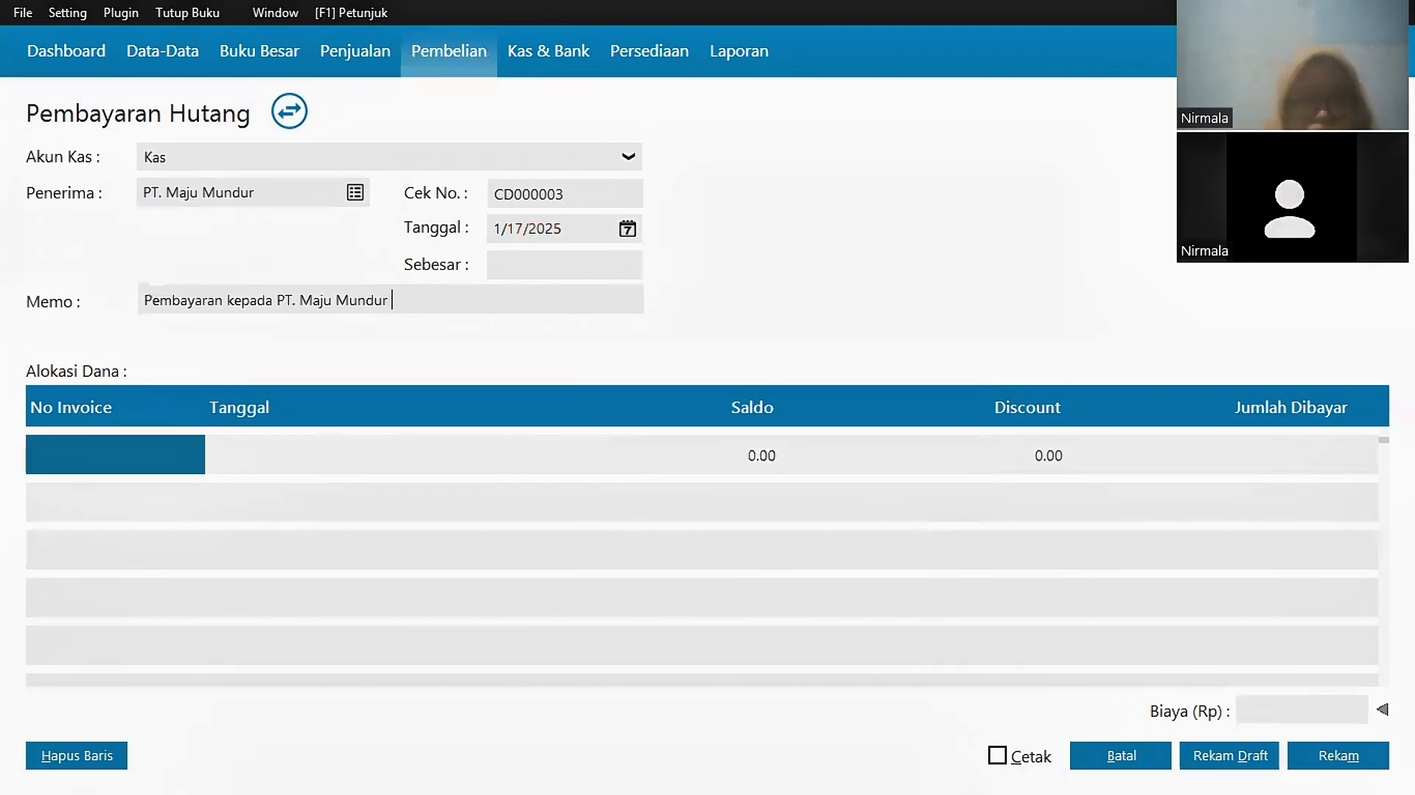
{"action": "type", "text": "(Lala)"}
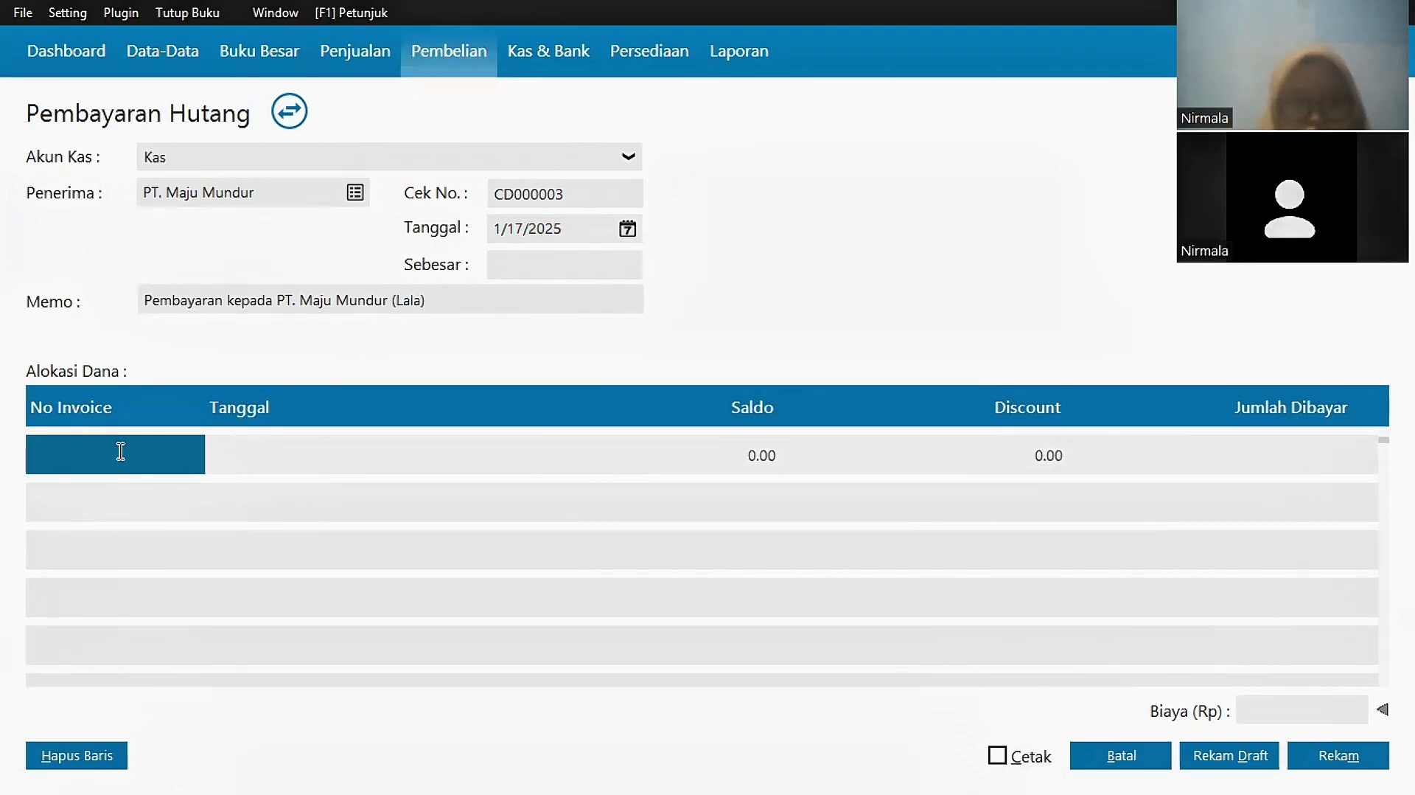
{"action": "double_click", "coordinate": [118, 451]}
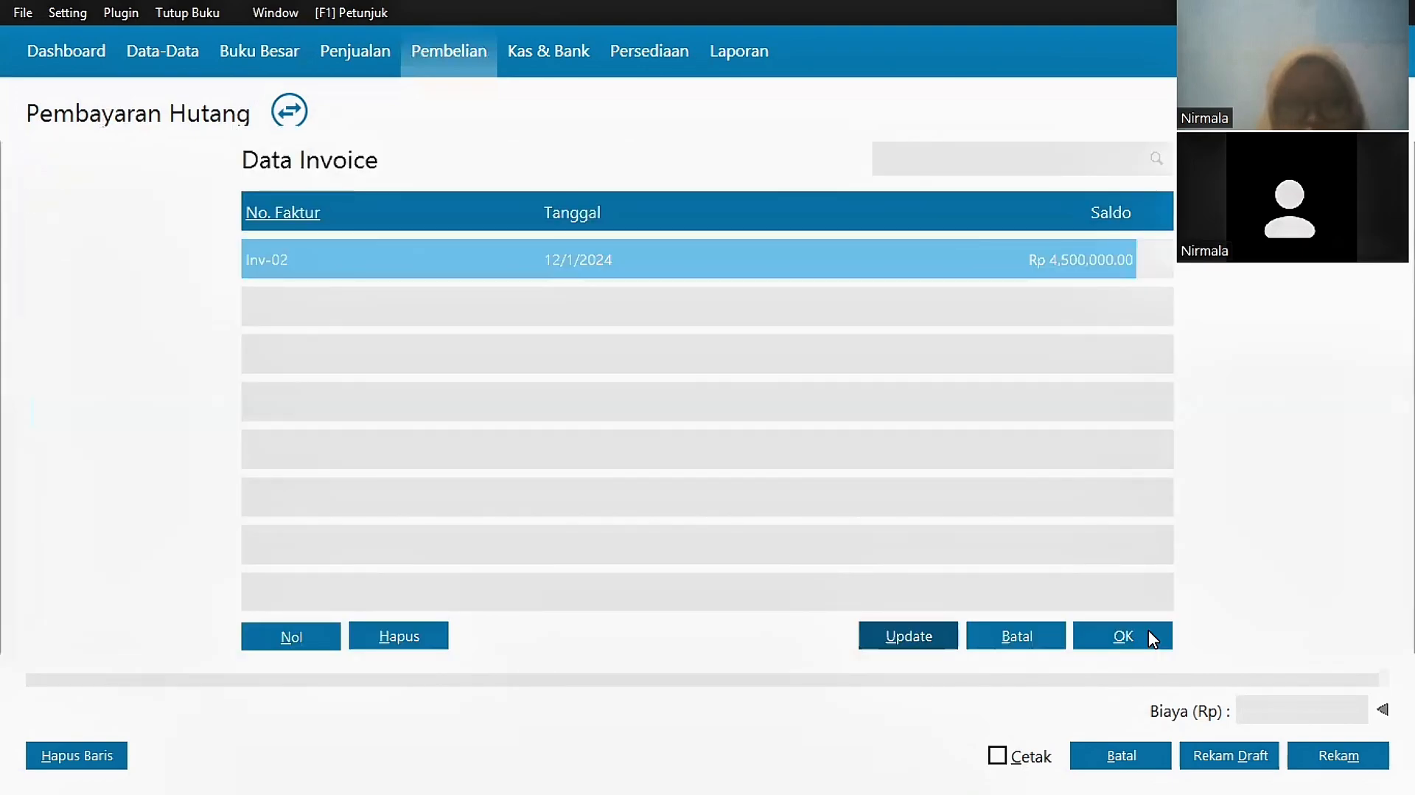
{"action": "left_click", "coordinate": [1149, 635]}
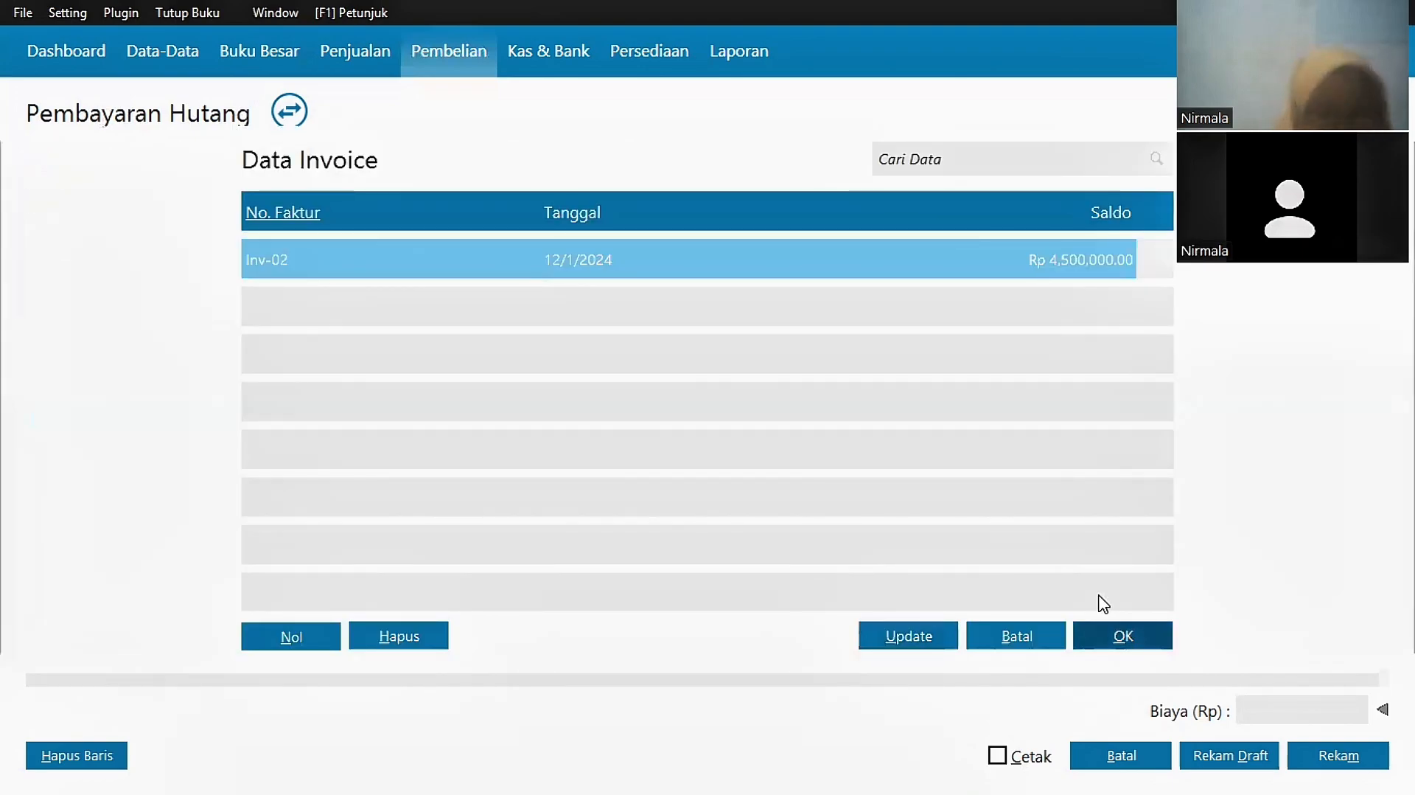
{"action": "type", "text": "2"}
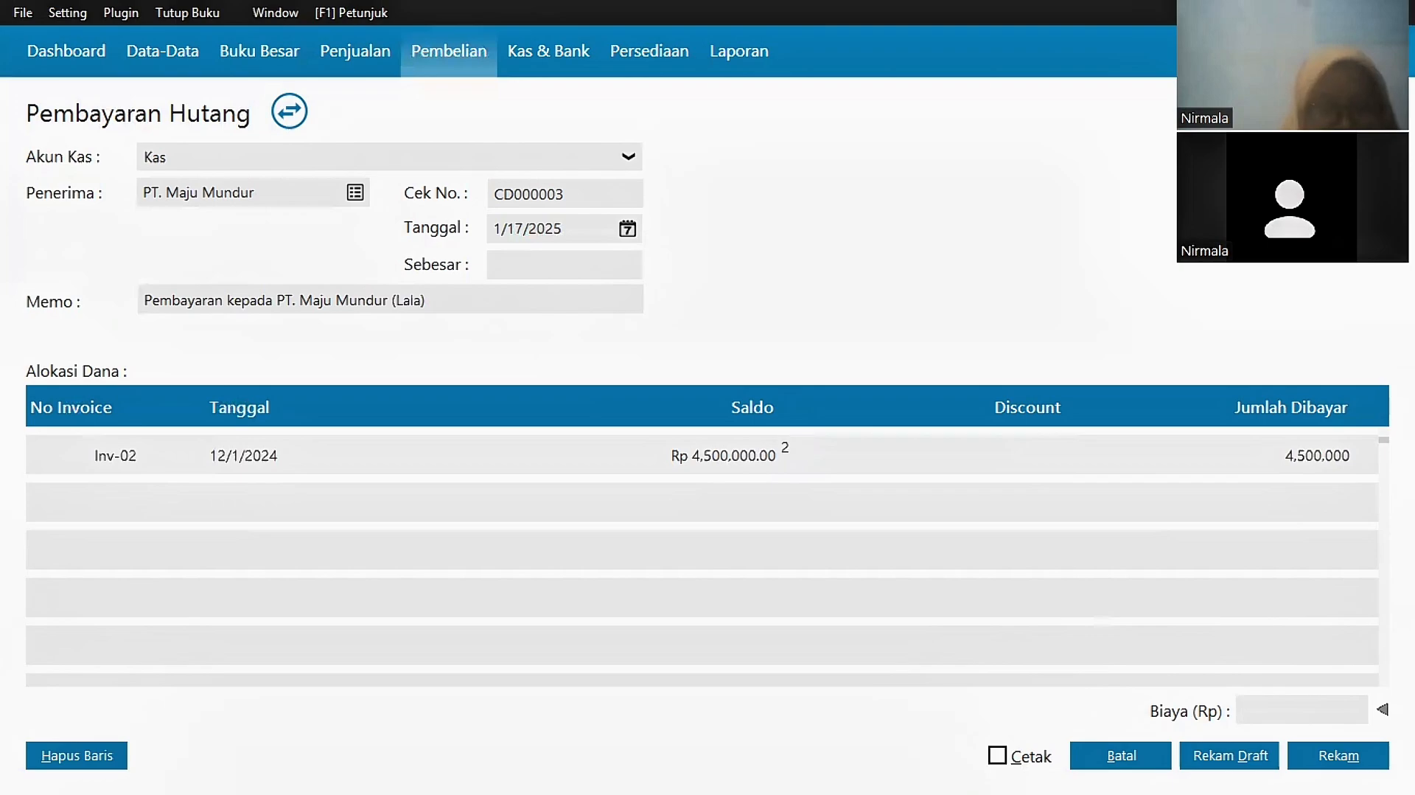
{"action": "type", "text": "50"}
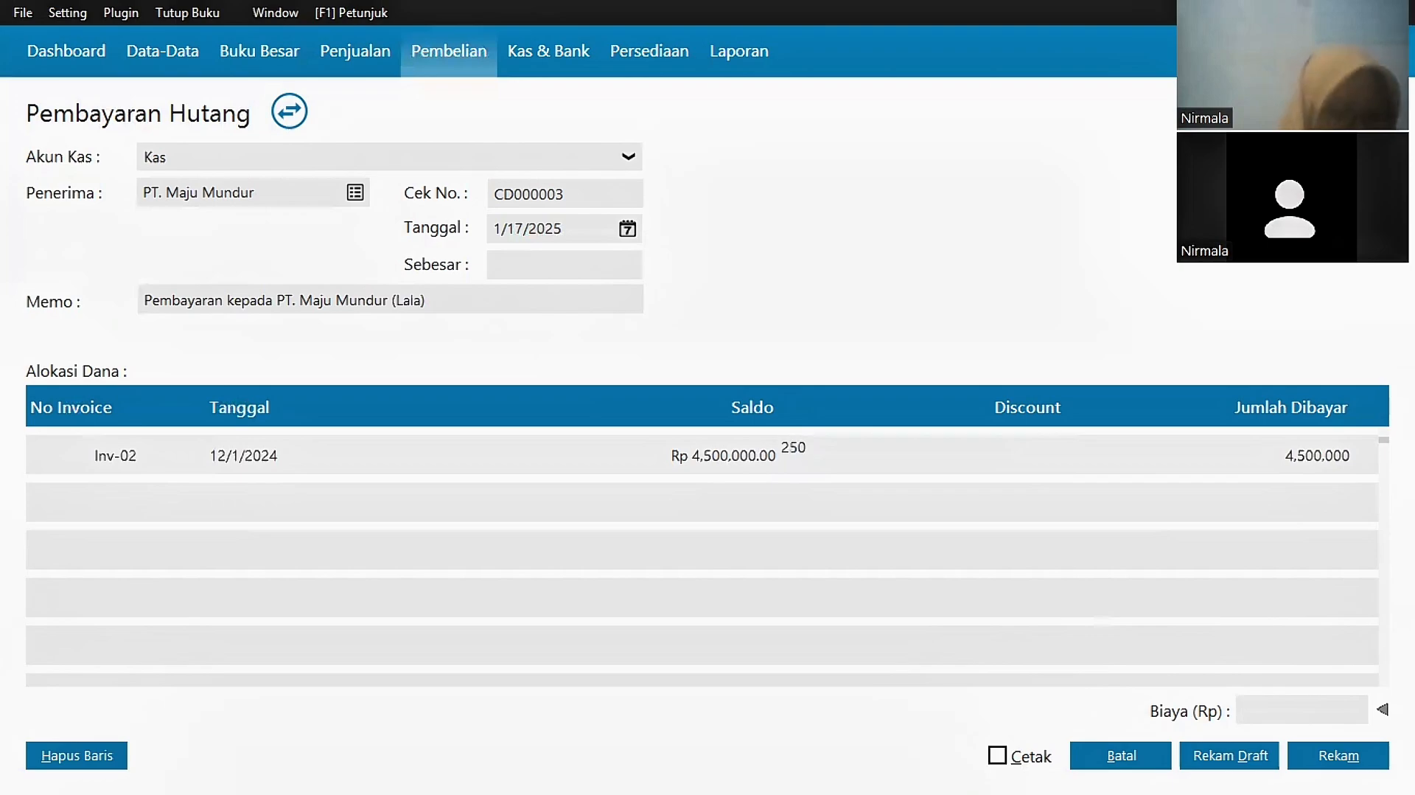
{"action": "type", "text": "000"}
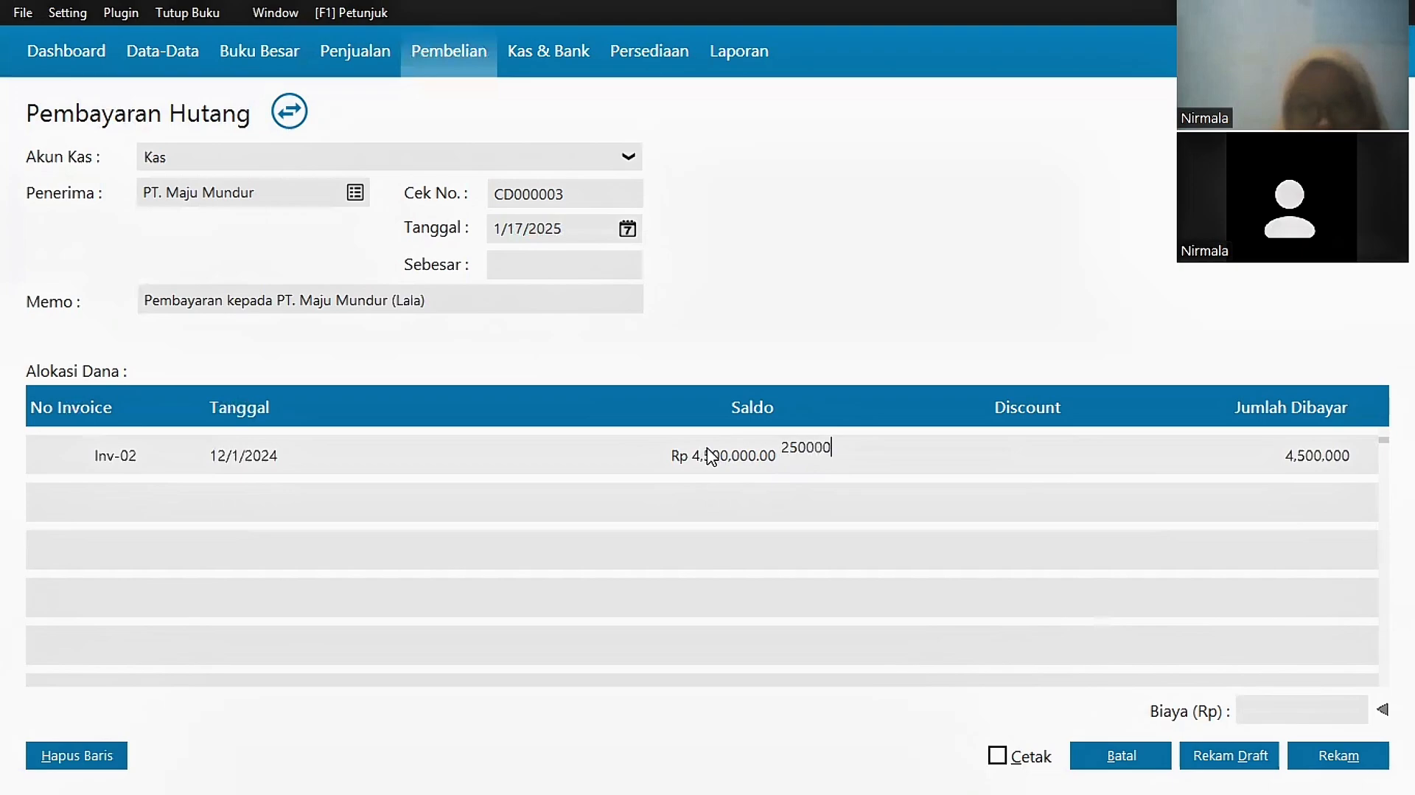
{"action": "key", "text": "Return"}
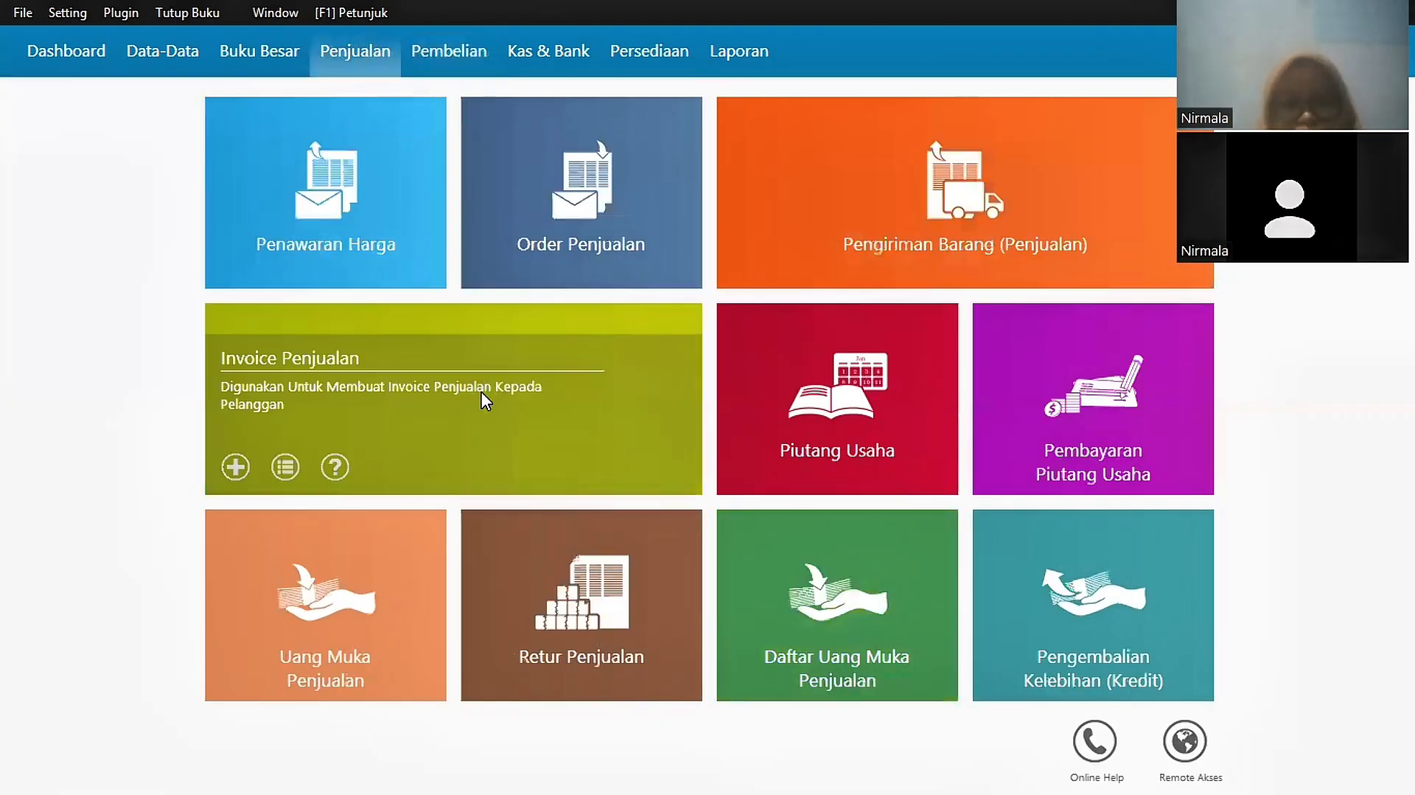
Step: Save the PT. Maju Mundur payment and start a new sales invoice
{"action": "left_click", "coordinate": [484, 398]}
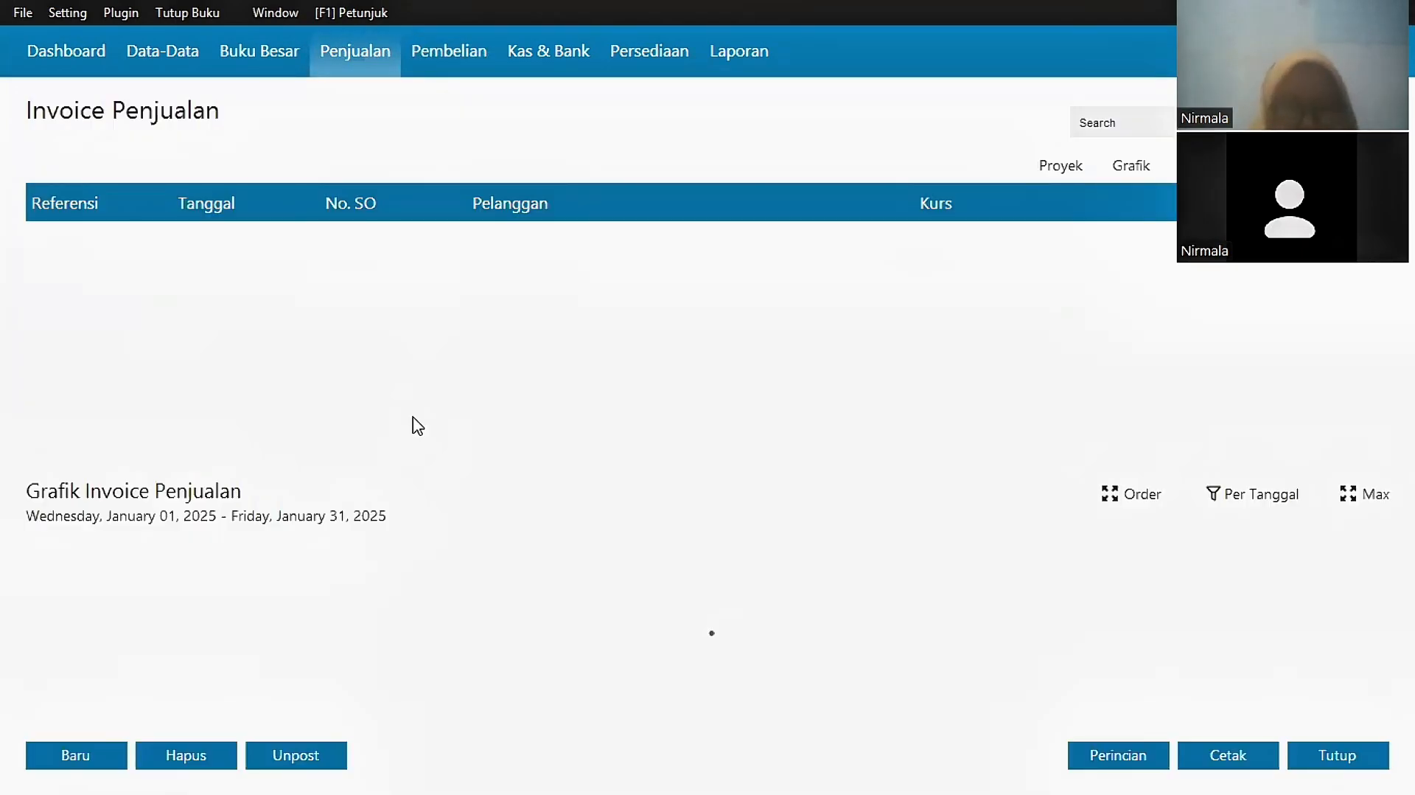
{"action": "left_click", "coordinate": [68, 752]}
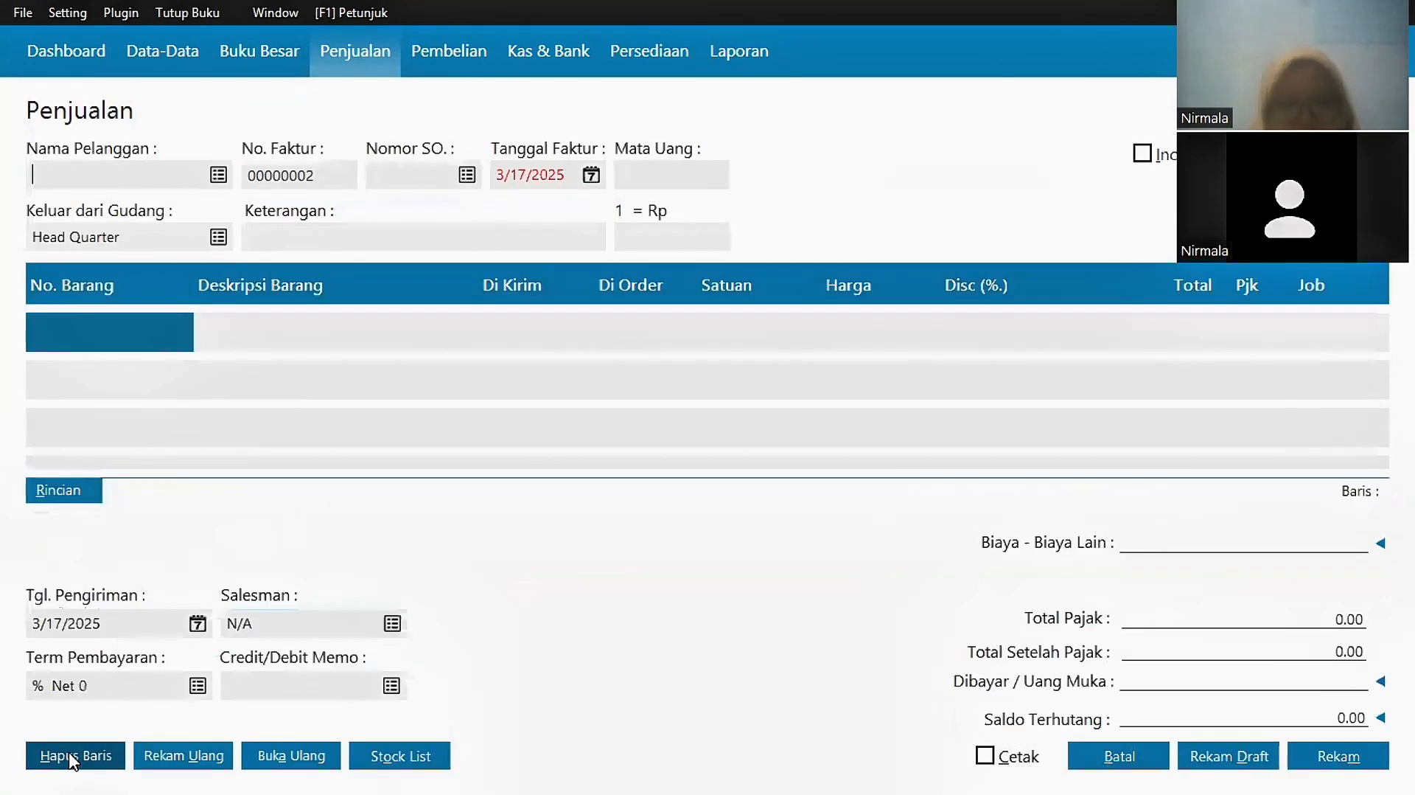
{"action": "left_click", "coordinate": [219, 176]}
Step: Add 3 Blenders at 400,000 with VAT as the first line
{"action": "double_click", "coordinate": [130, 337]}
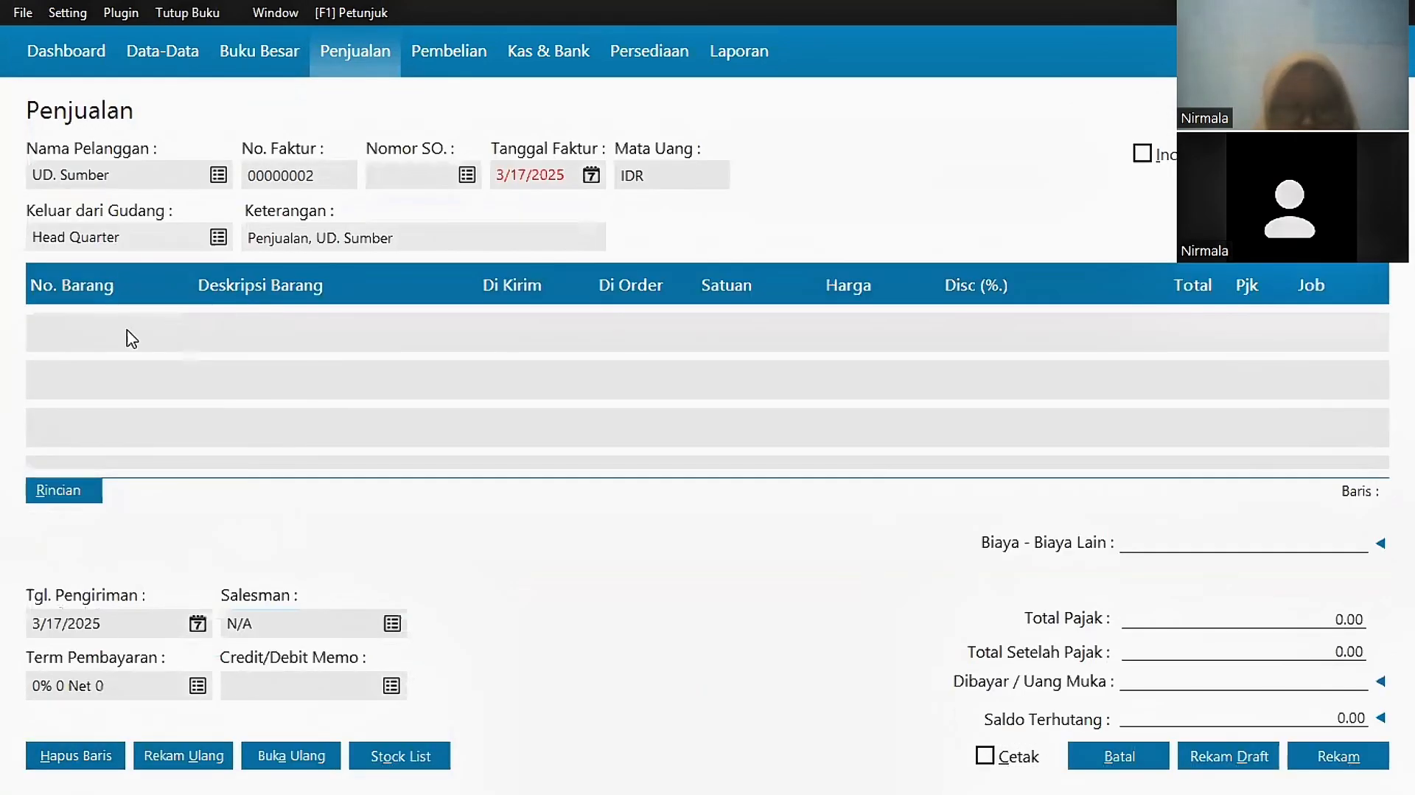
{"action": "left_click", "coordinate": [1121, 638]}
{"action": "left_click", "coordinate": [1020, 640]}
{"action": "type", "text": "3"}
{"action": "left_click", "coordinate": [838, 338]}
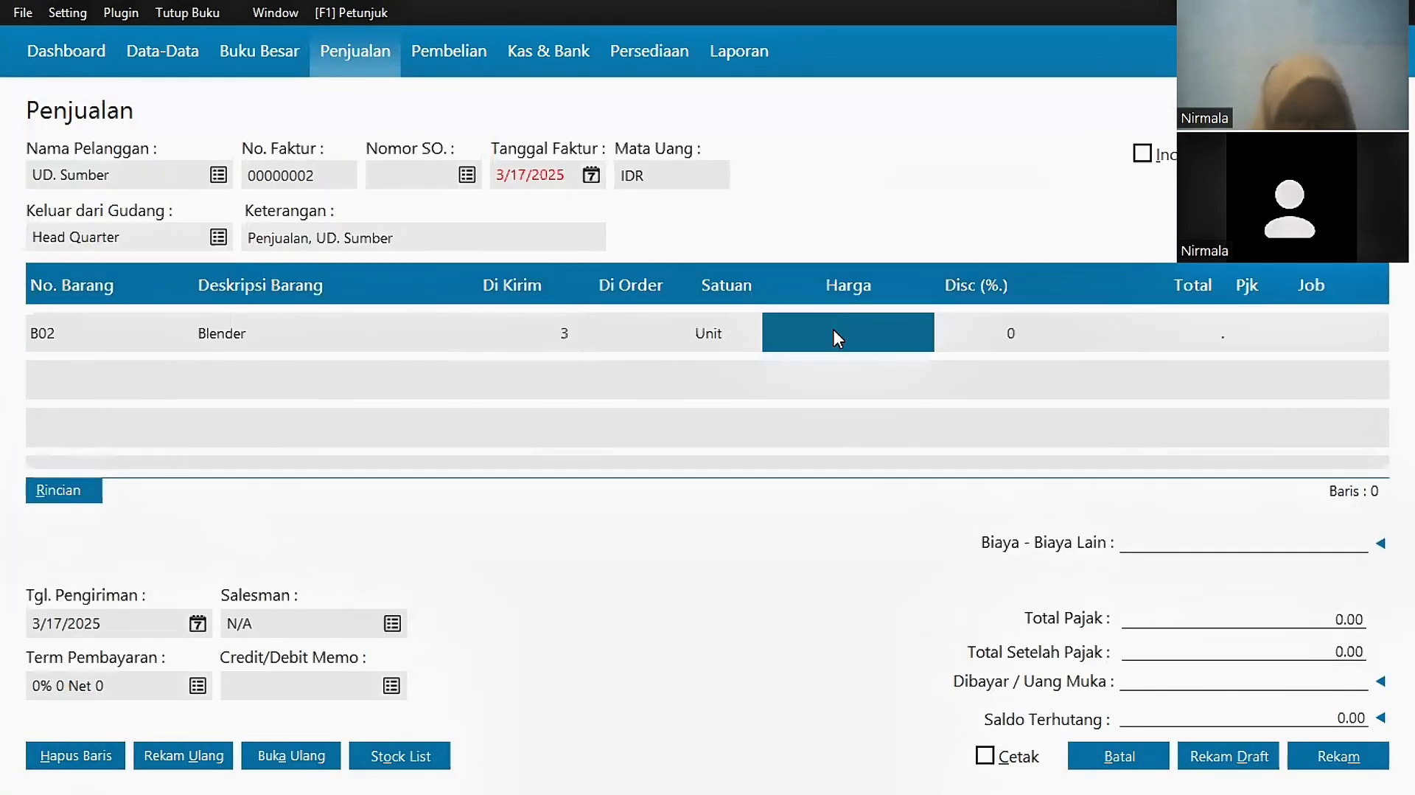
{"action": "type", "text": "400000"}
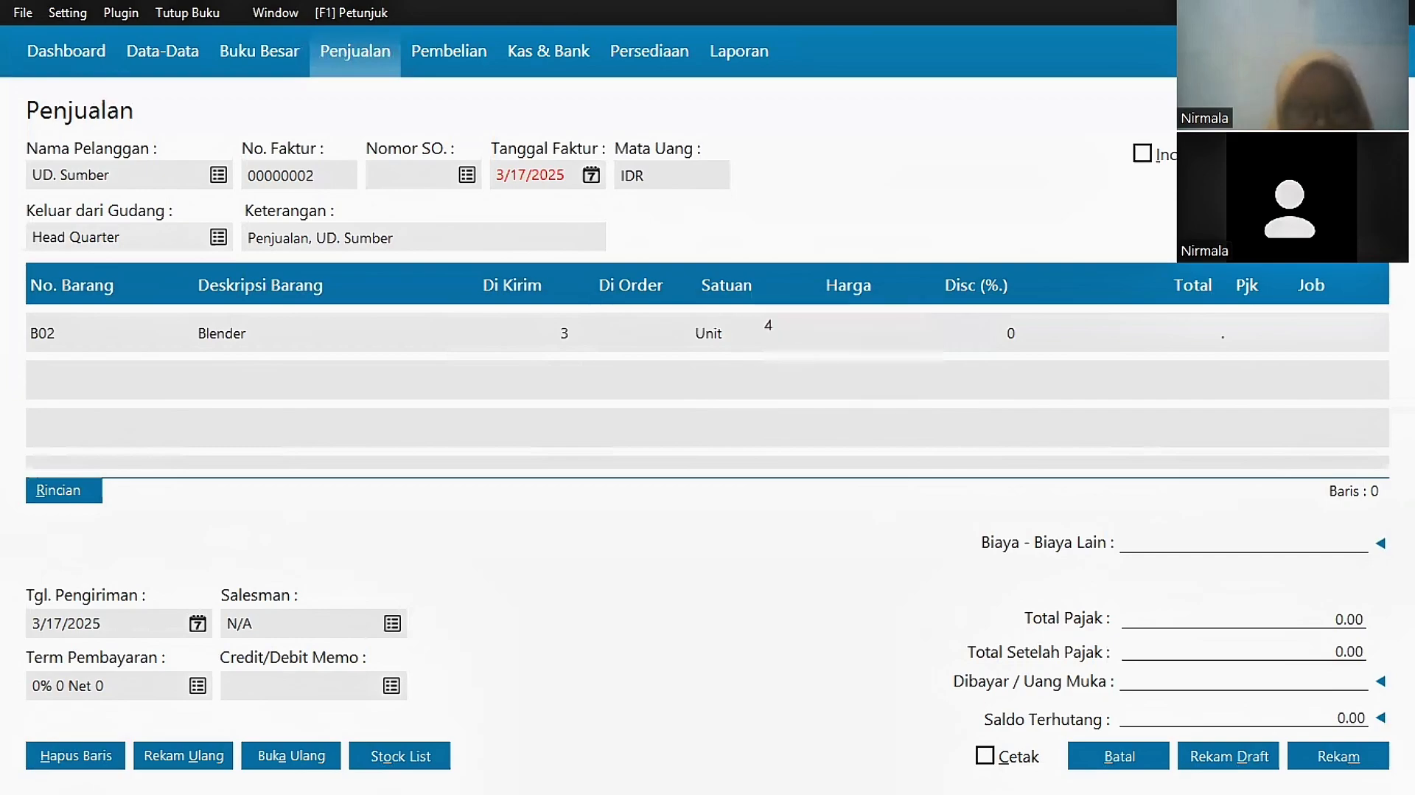
{"action": "left_click", "coordinate": [567, 335]}
{"action": "double_click", "coordinate": [1241, 332]}
{"action": "double_click", "coordinate": [831, 255]}
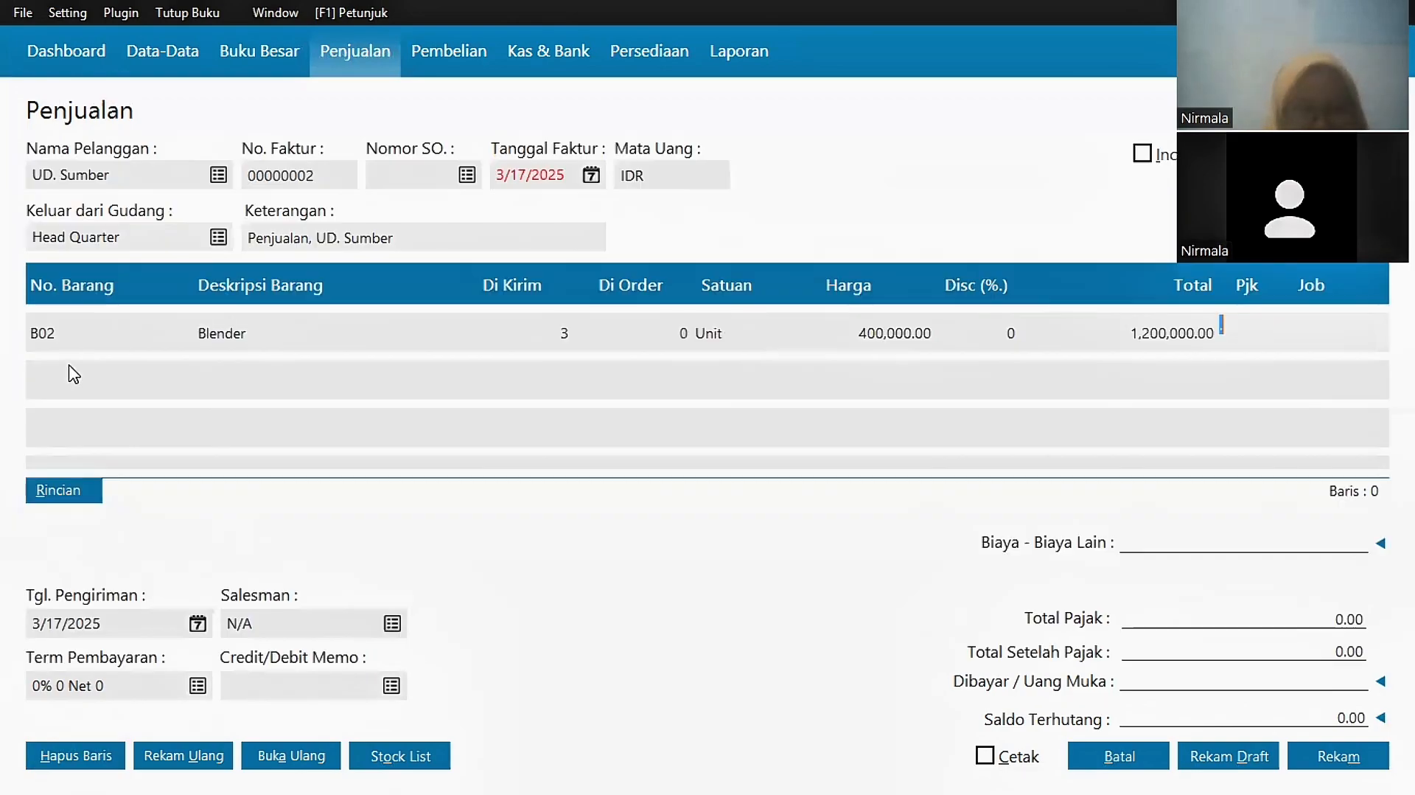
{"action": "double_click", "coordinate": [233, 335]}
Step: Add 2 Ac at 1,750,000 with VAT as the second line
{"action": "left_click", "coordinate": [475, 334]}
{"action": "double_click", "coordinate": [95, 380]}
{"action": "left_click", "coordinate": [556, 359]}
{"action": "left_click", "coordinate": [1127, 636]}
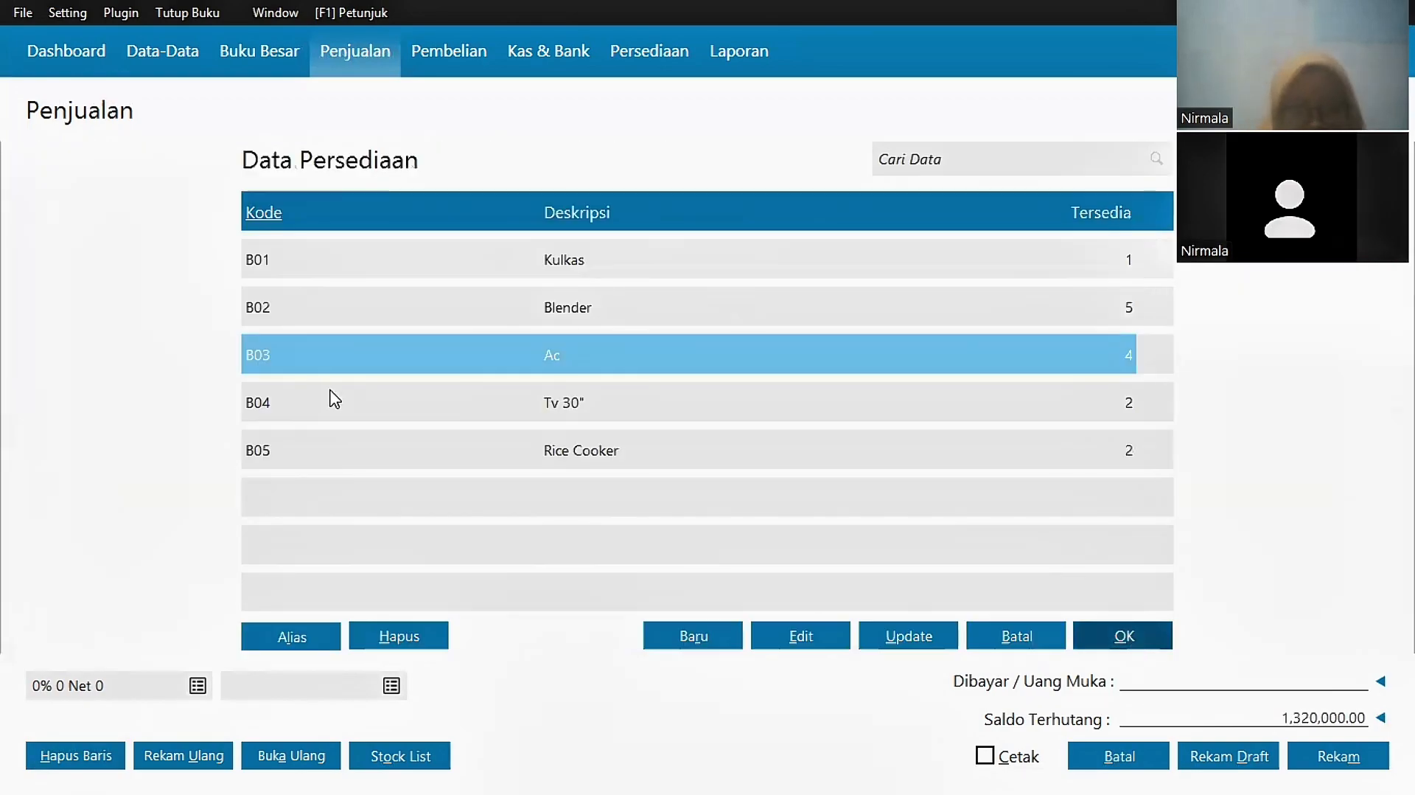
{"action": "double_click", "coordinate": [330, 388]}
{"action": "left_click", "coordinate": [1017, 636]}
{"action": "left_click", "coordinate": [538, 380]}
{"action": "type", "text": "2"}
{"action": "left_click", "coordinate": [891, 375]}
{"action": "type", "text": "1,750,000"}
{"action": "double_click", "coordinate": [1238, 378]}
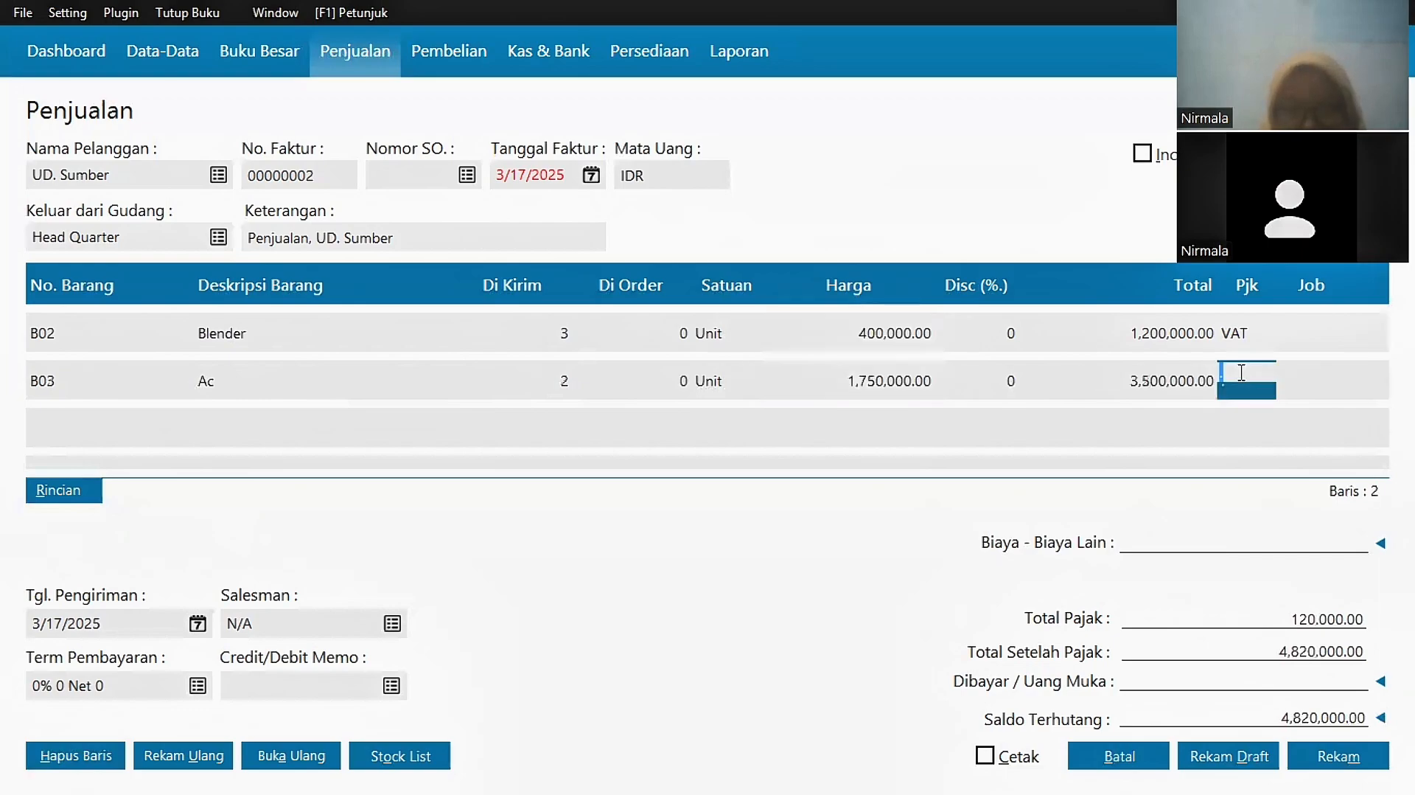
{"action": "left_click", "coordinate": [1128, 637]}
Step: Date the UD. Sumber invoice 1/20/2025 and save it
{"action": "left_click", "coordinate": [591, 176]}
{"action": "left_click", "coordinate": [667, 341]}
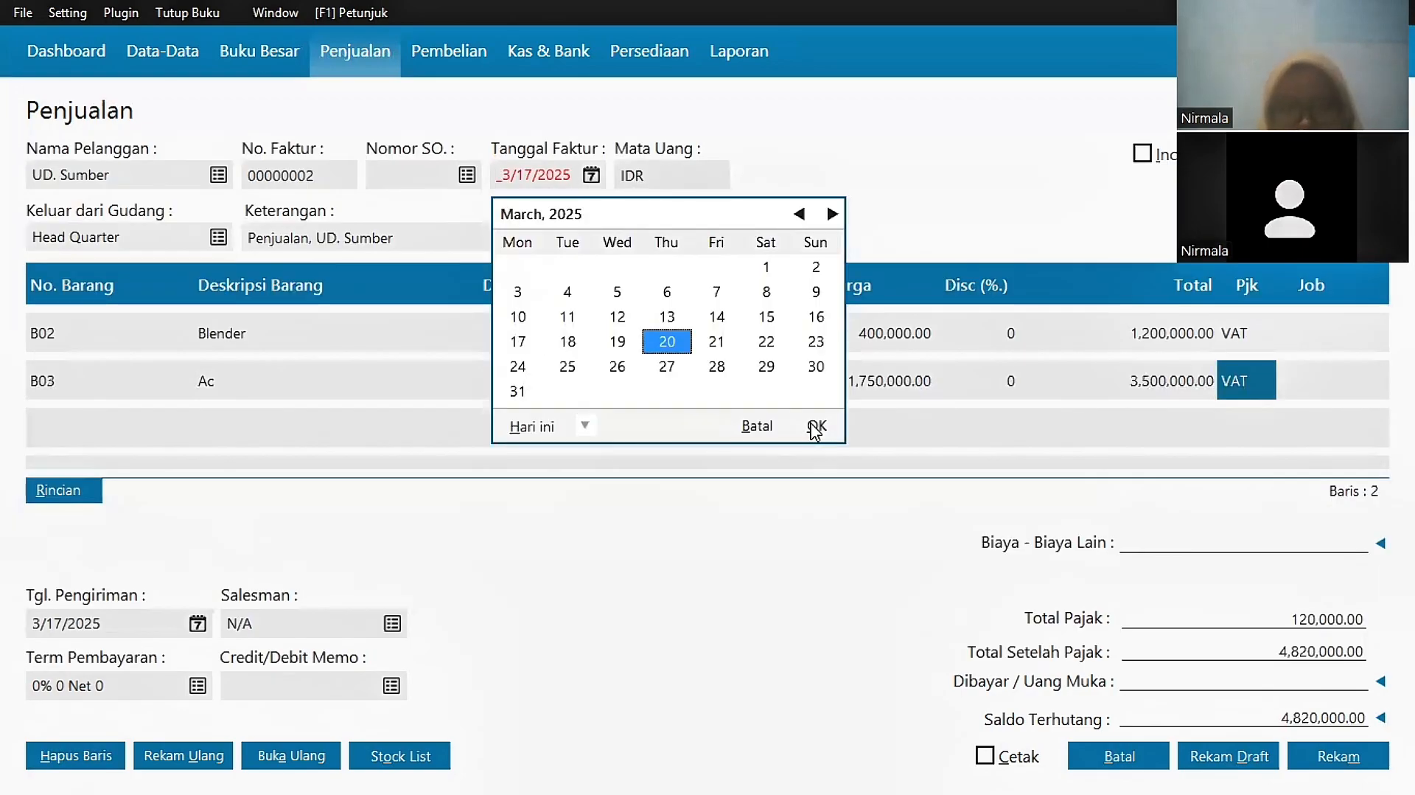
{"action": "left_click", "coordinate": [816, 426]}
{"action": "left_click", "coordinate": [592, 176]}
{"action": "left_click", "coordinate": [798, 214]}
{"action": "left_click", "coordinate": [798, 214]}
{"action": "left_click", "coordinate": [817, 427]}
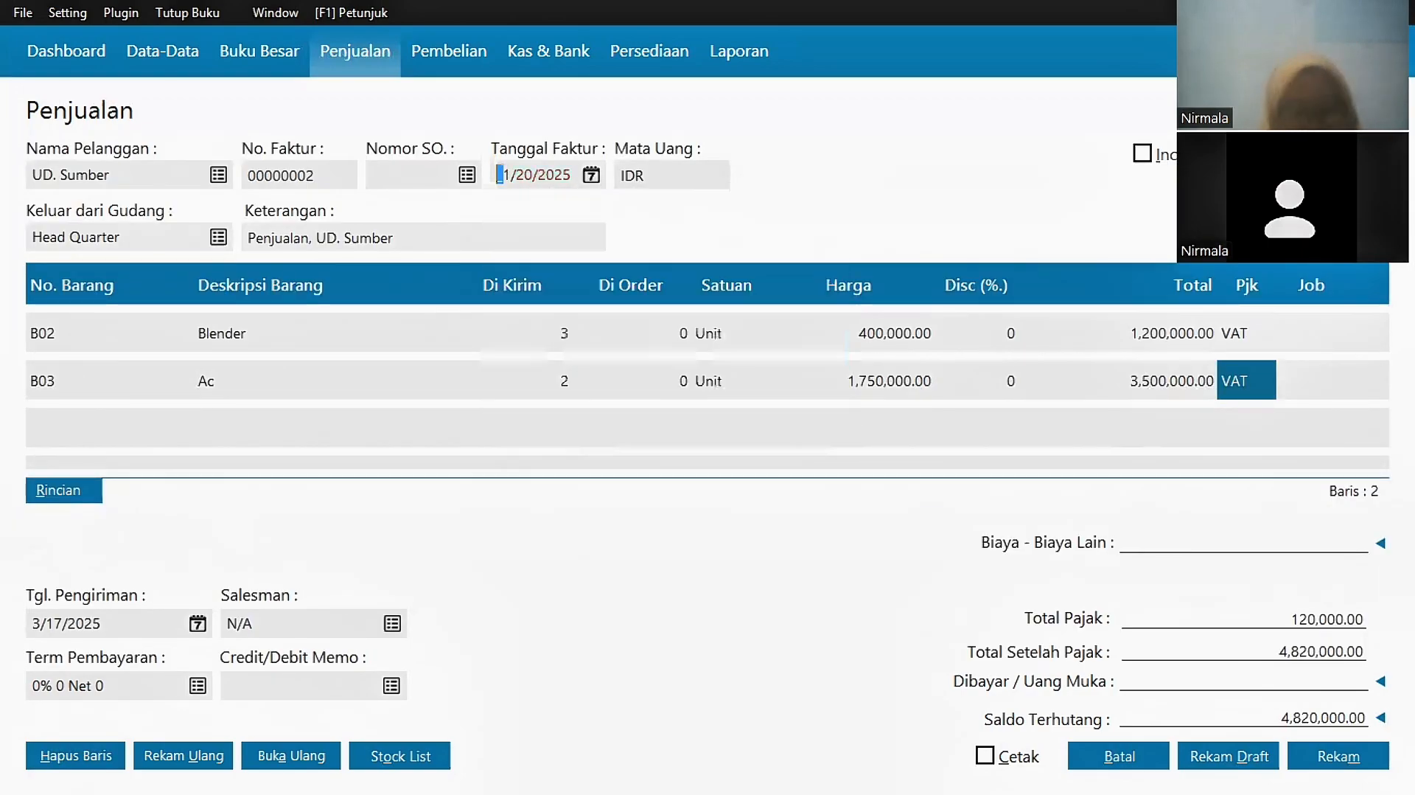
{"action": "left_click", "coordinate": [1330, 755]}
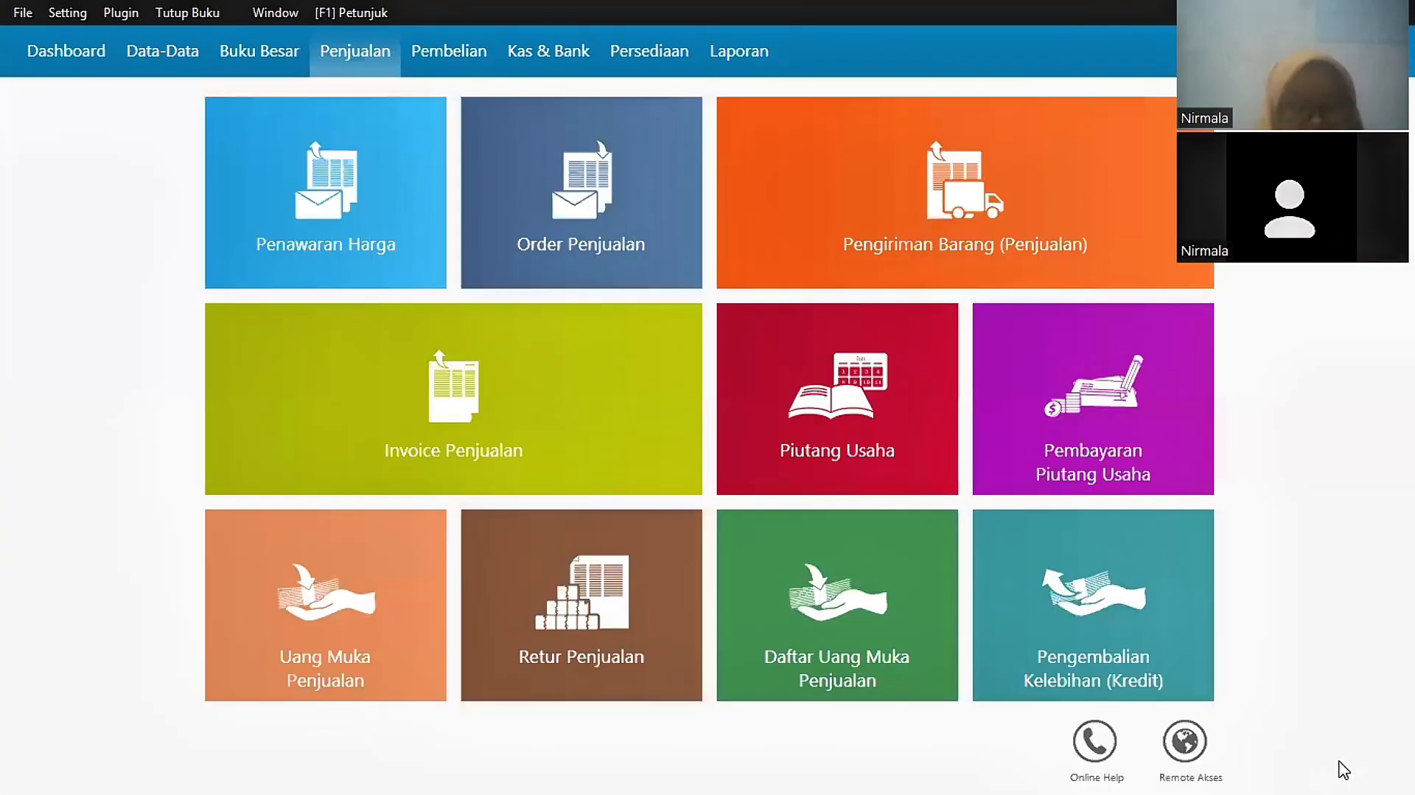
Step: Start a payable payment from Kas to PT. Jaya Intel for invoice Inv-01
{"action": "mouse_move", "coordinate": [1159, 674]}
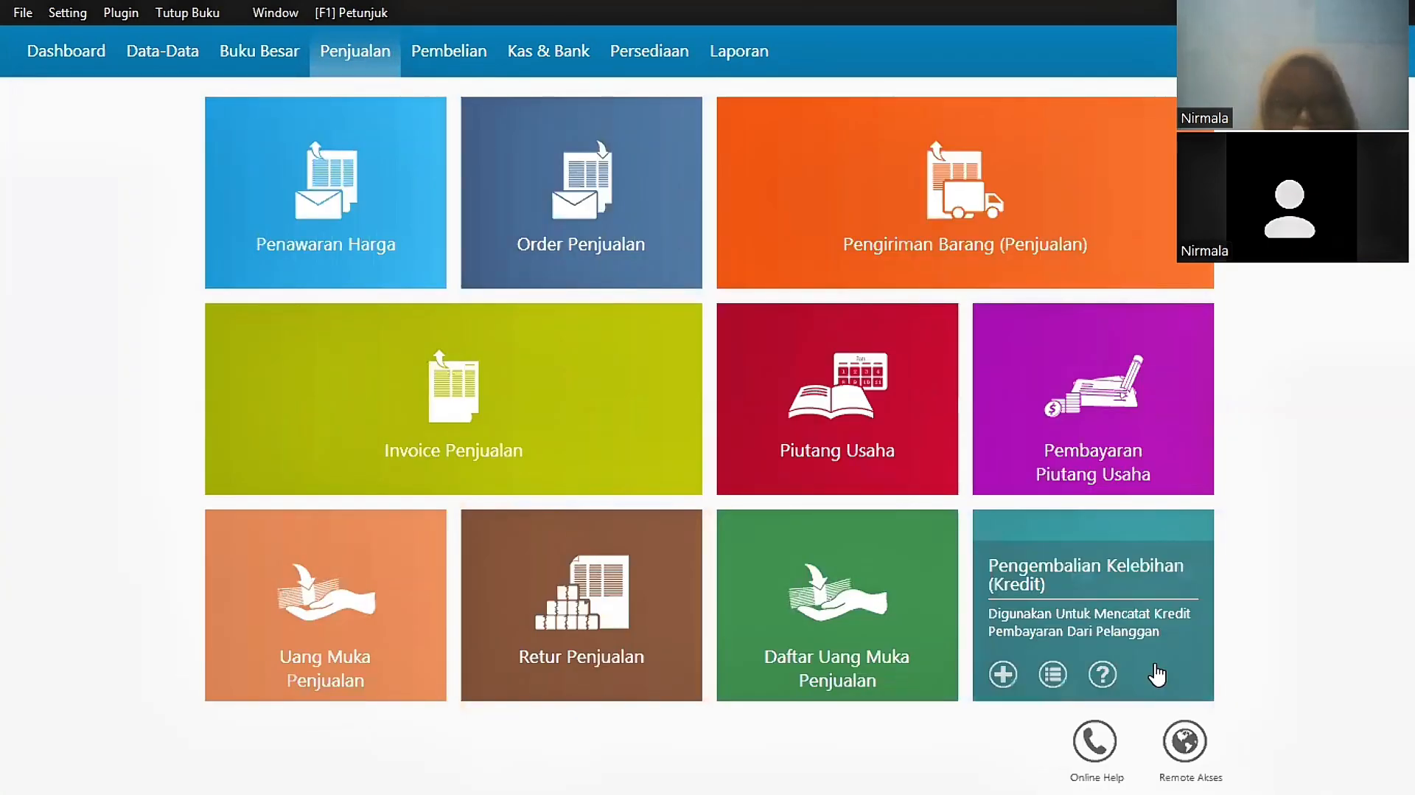
{"action": "left_click", "coordinate": [446, 53]}
{"action": "mouse_move", "coordinate": [1084, 394]}
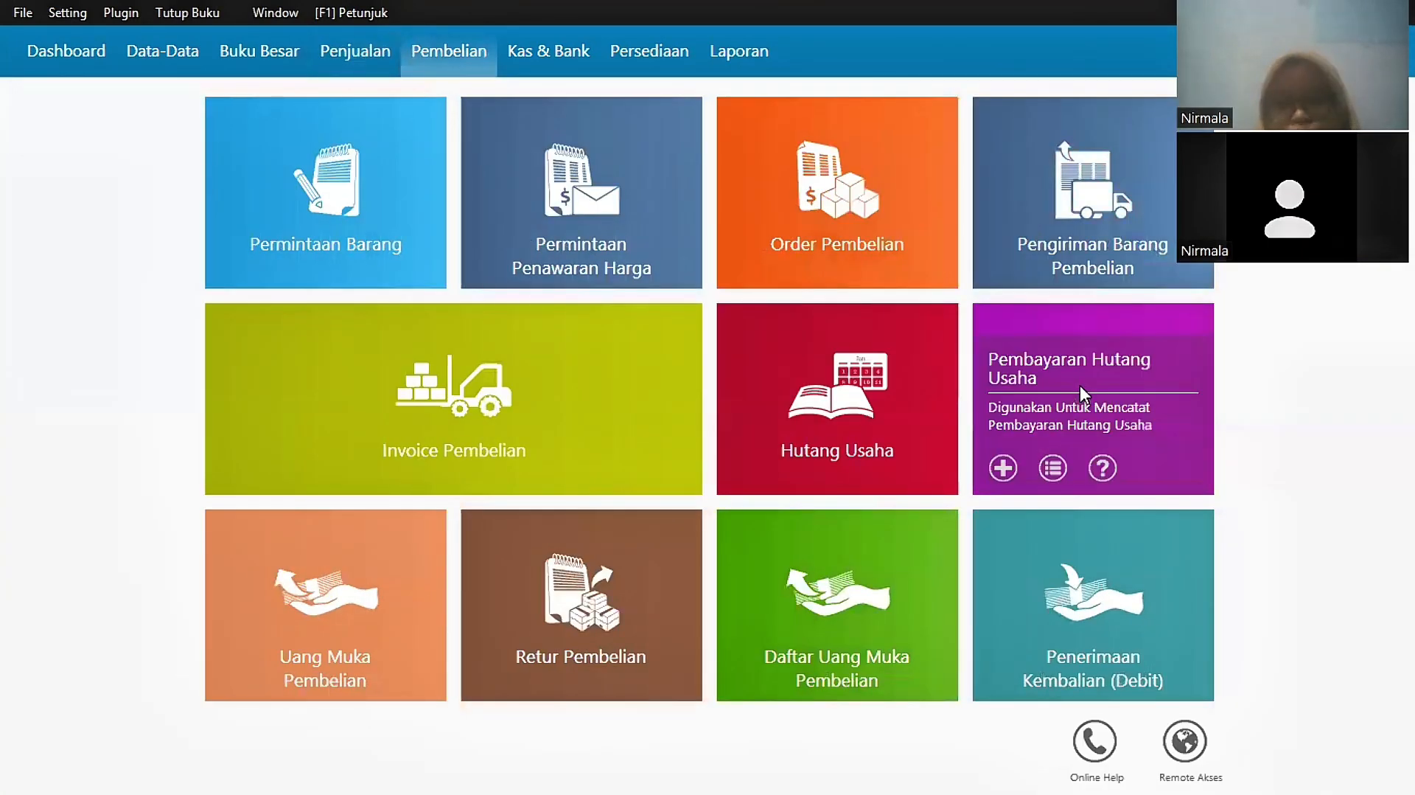
{"action": "left_click", "coordinate": [1053, 467]}
{"action": "left_click", "coordinate": [77, 755]}
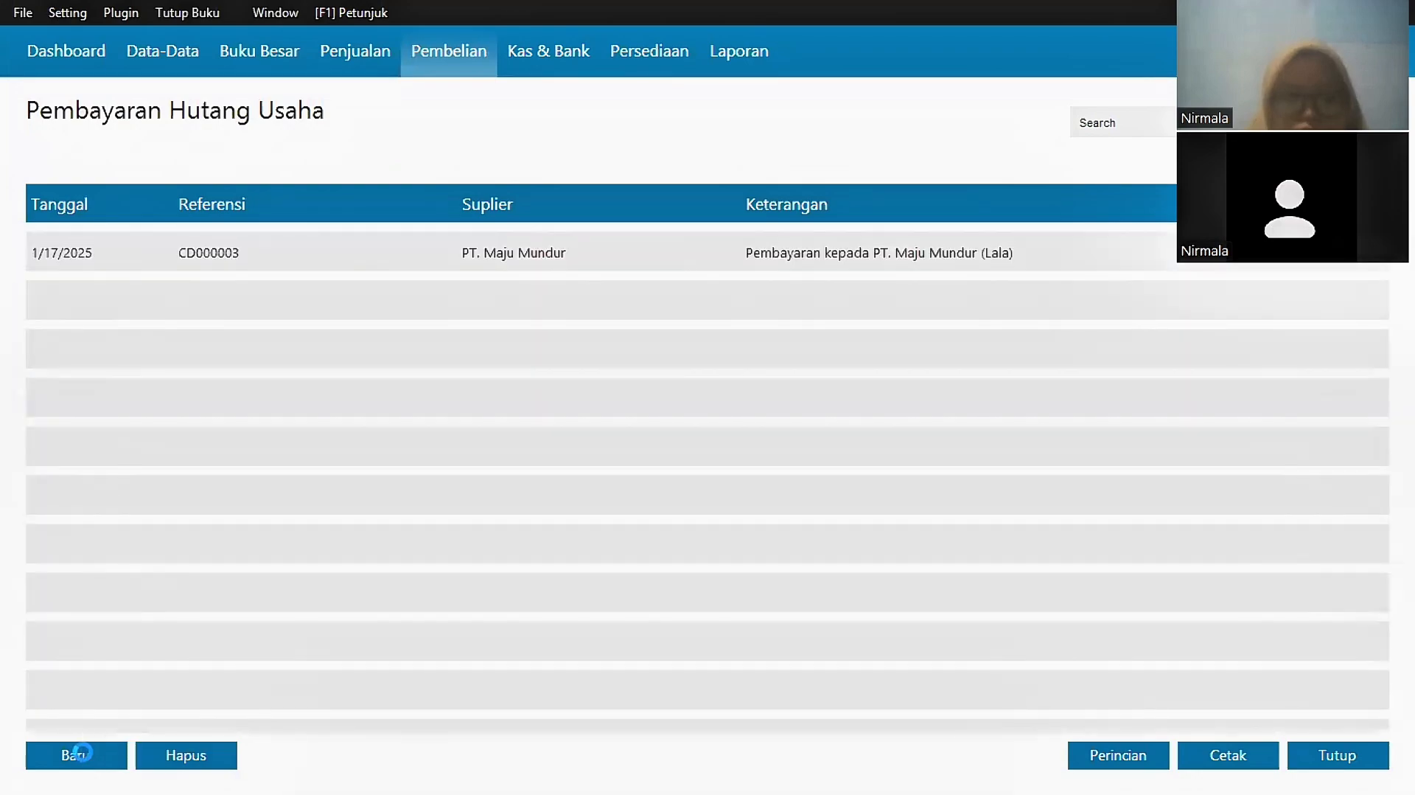
{"action": "left_click", "coordinate": [625, 156]}
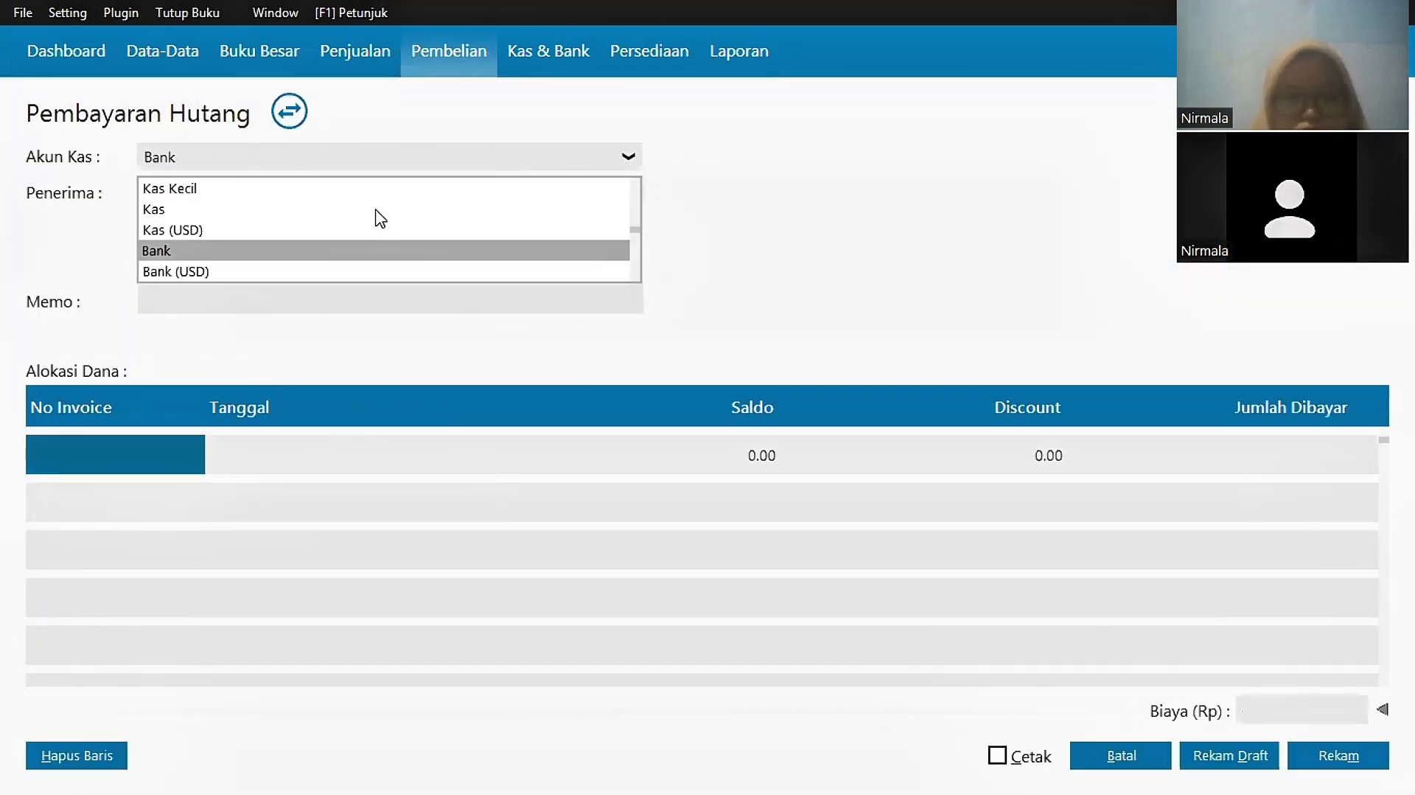
{"action": "left_click", "coordinate": [359, 206]}
{"action": "left_click", "coordinate": [356, 195]}
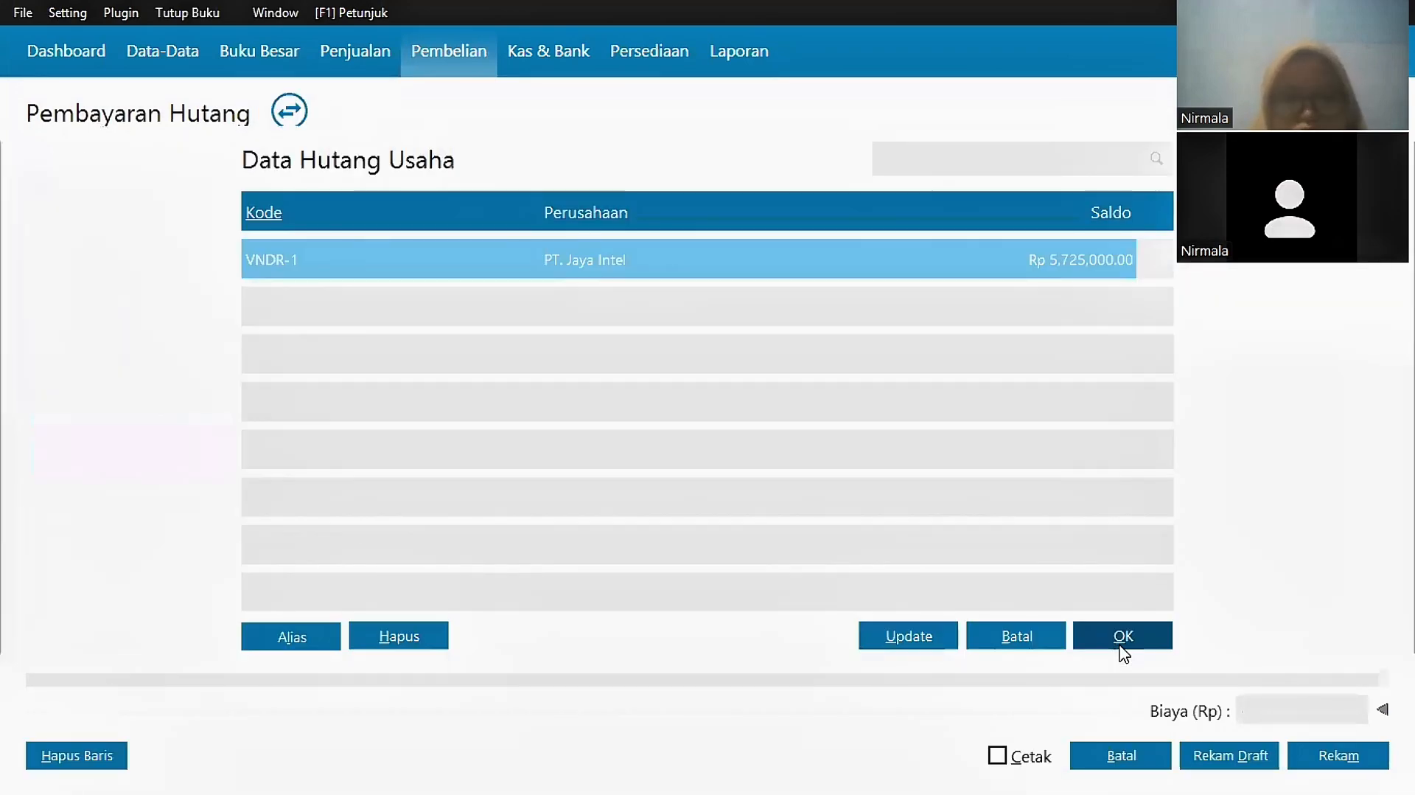
{"action": "left_click", "coordinate": [1120, 642]}
{"action": "double_click", "coordinate": [148, 470]}
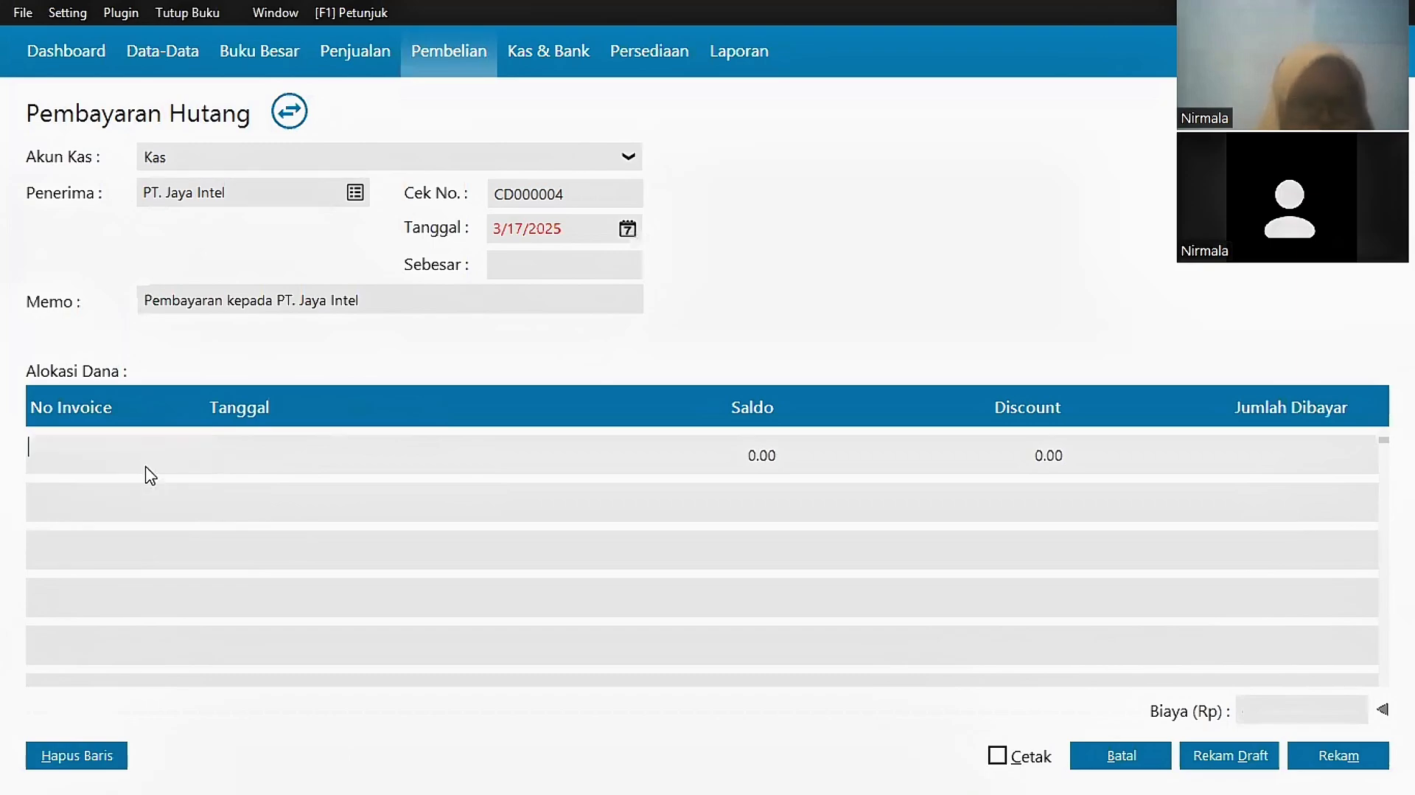
{"action": "left_click", "coordinate": [1122, 638]}
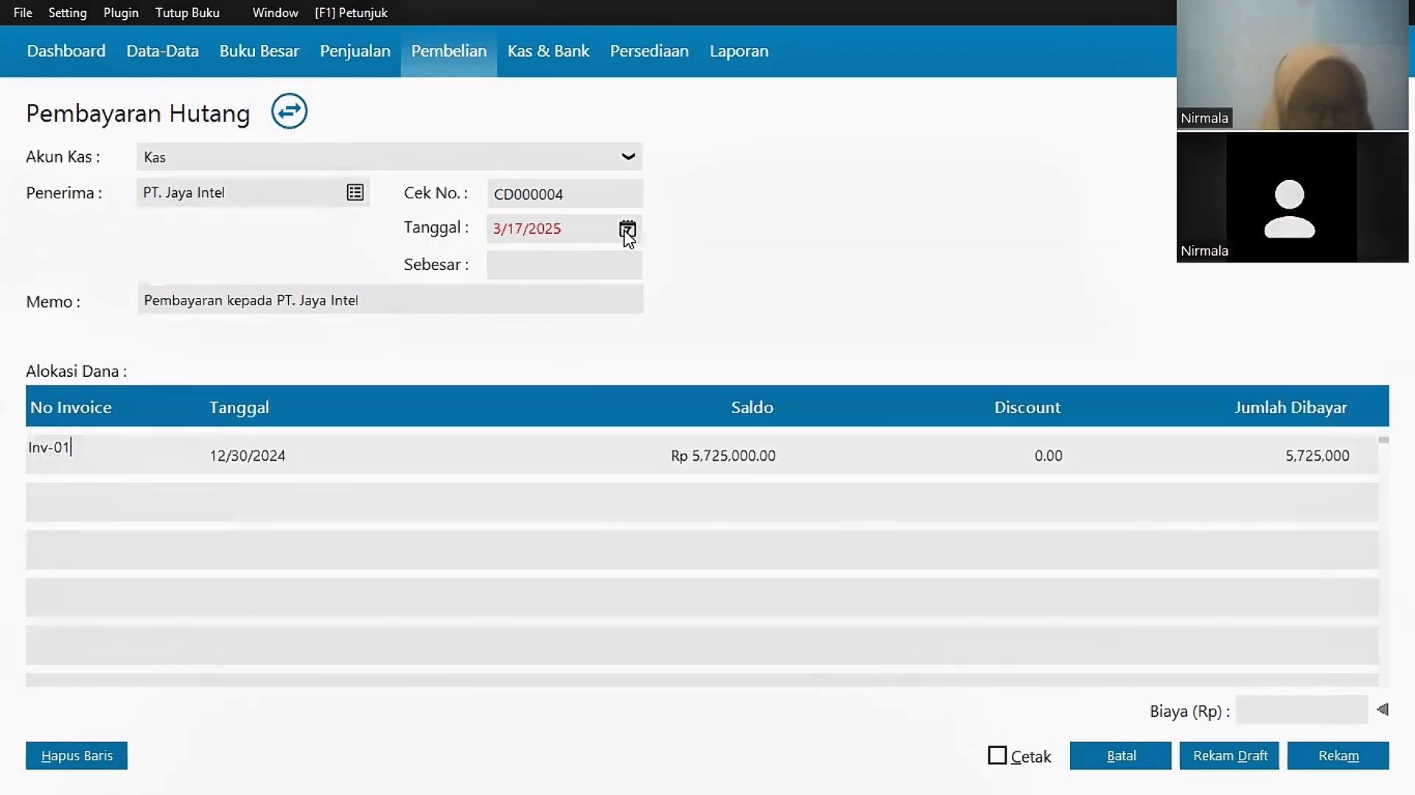
Step: Date it 1/21/2025, fill in the Rp 5,725,000 amount, and save
{"action": "left_click", "coordinate": [628, 229]}
{"action": "scroll", "coordinate": [868, 376], "scroll_direction": "up", "scroll_amount": 2}
{"action": "left_click", "coordinate": [688, 397]}
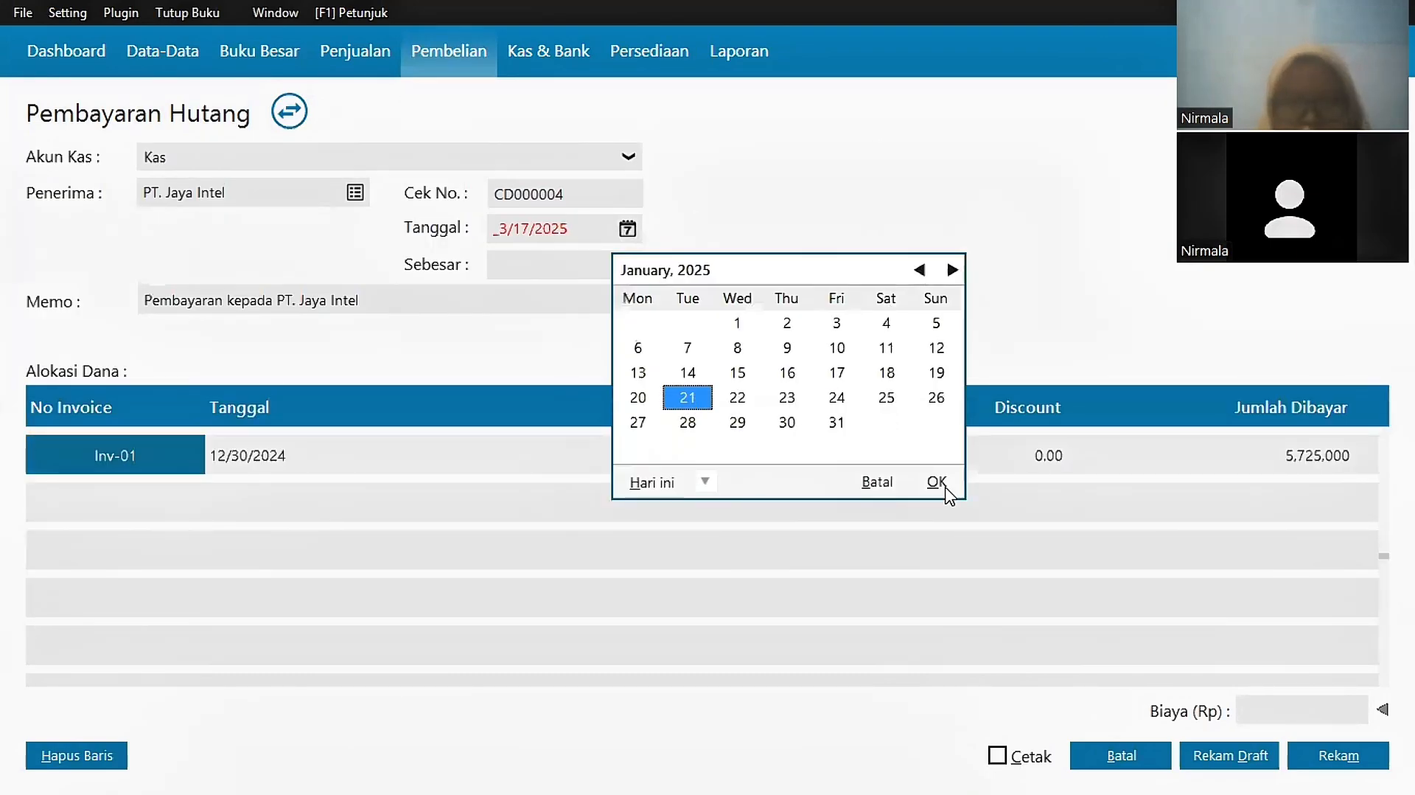
{"action": "left_click", "coordinate": [940, 483]}
{"action": "left_click", "coordinate": [1011, 639]}
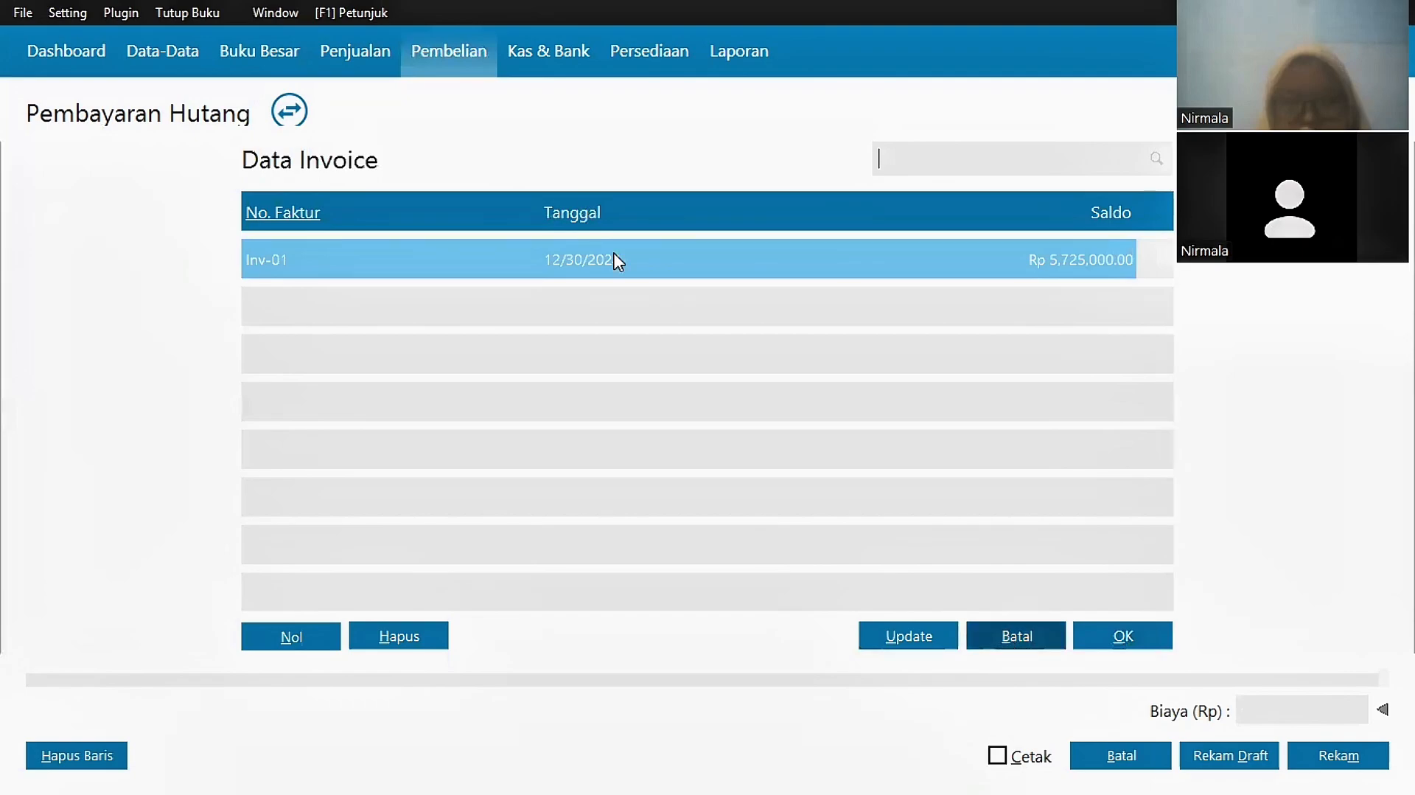
{"action": "left_click", "coordinate": [588, 270]}
{"action": "left_click", "coordinate": [1345, 752]}
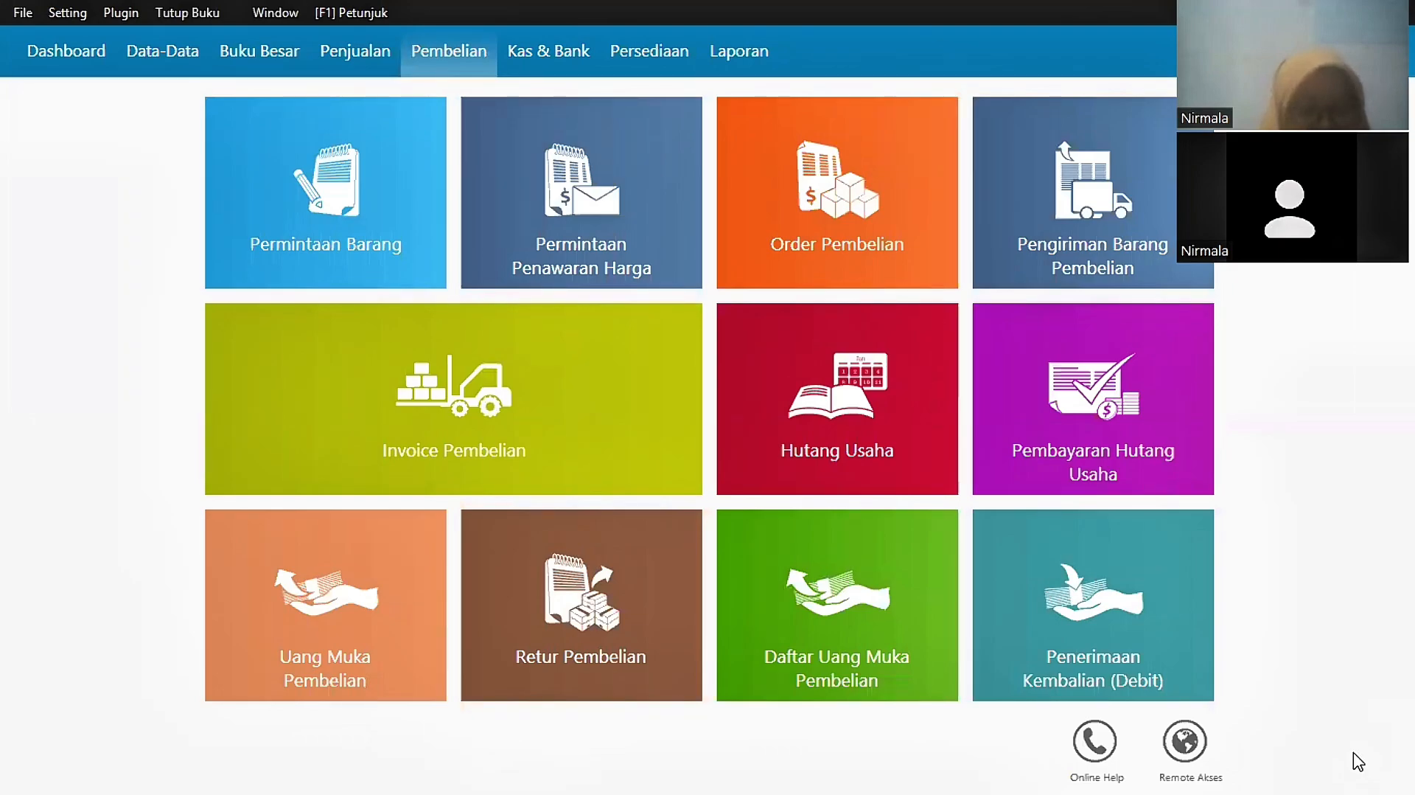
Step: Start a new inventory adjustment with a short description and quantity -1 for the Tv 30"
{"action": "left_click", "coordinate": [632, 55]}
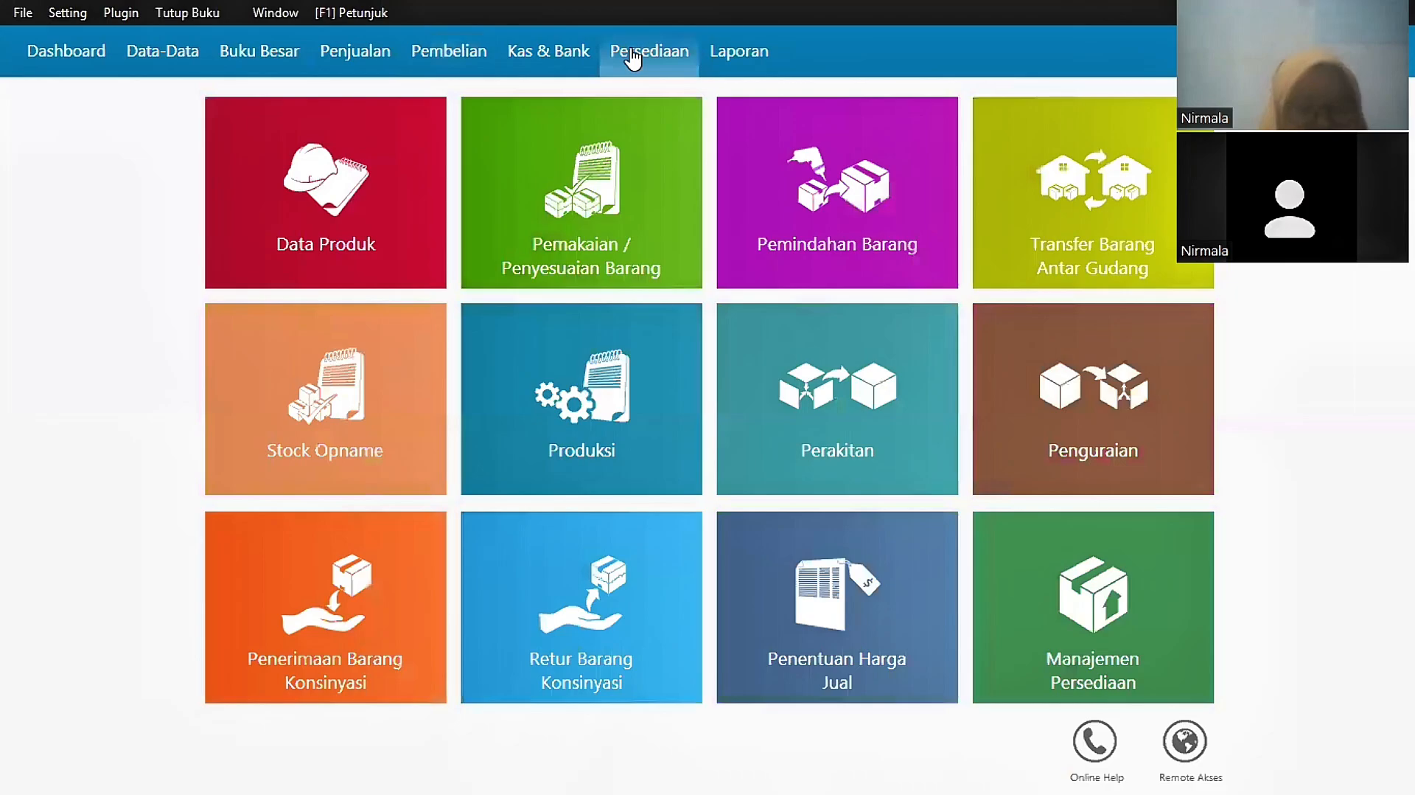
{"action": "left_click", "coordinate": [582, 190]}
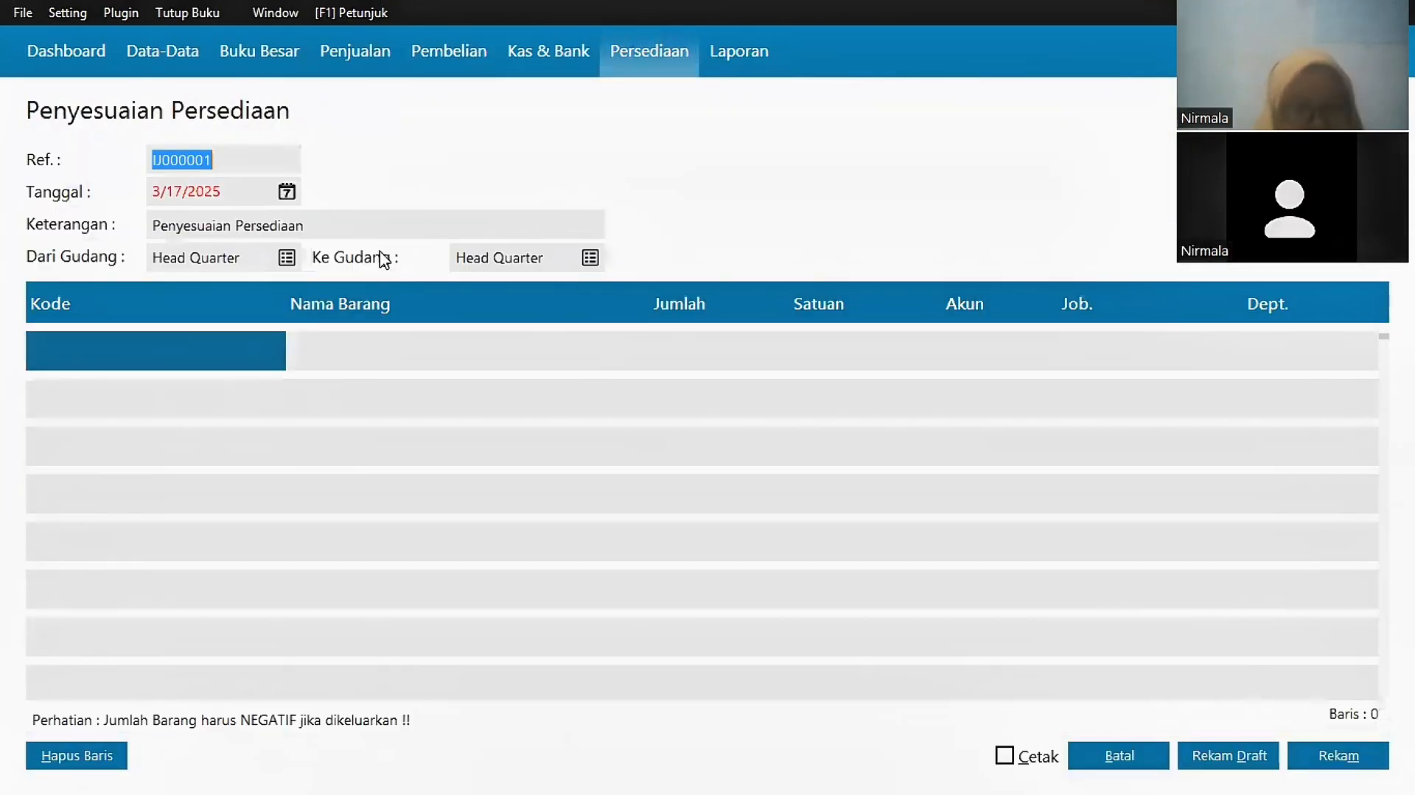
{"action": "left_click", "coordinate": [383, 225]}
{"action": "type", "text": "(Lala)"}
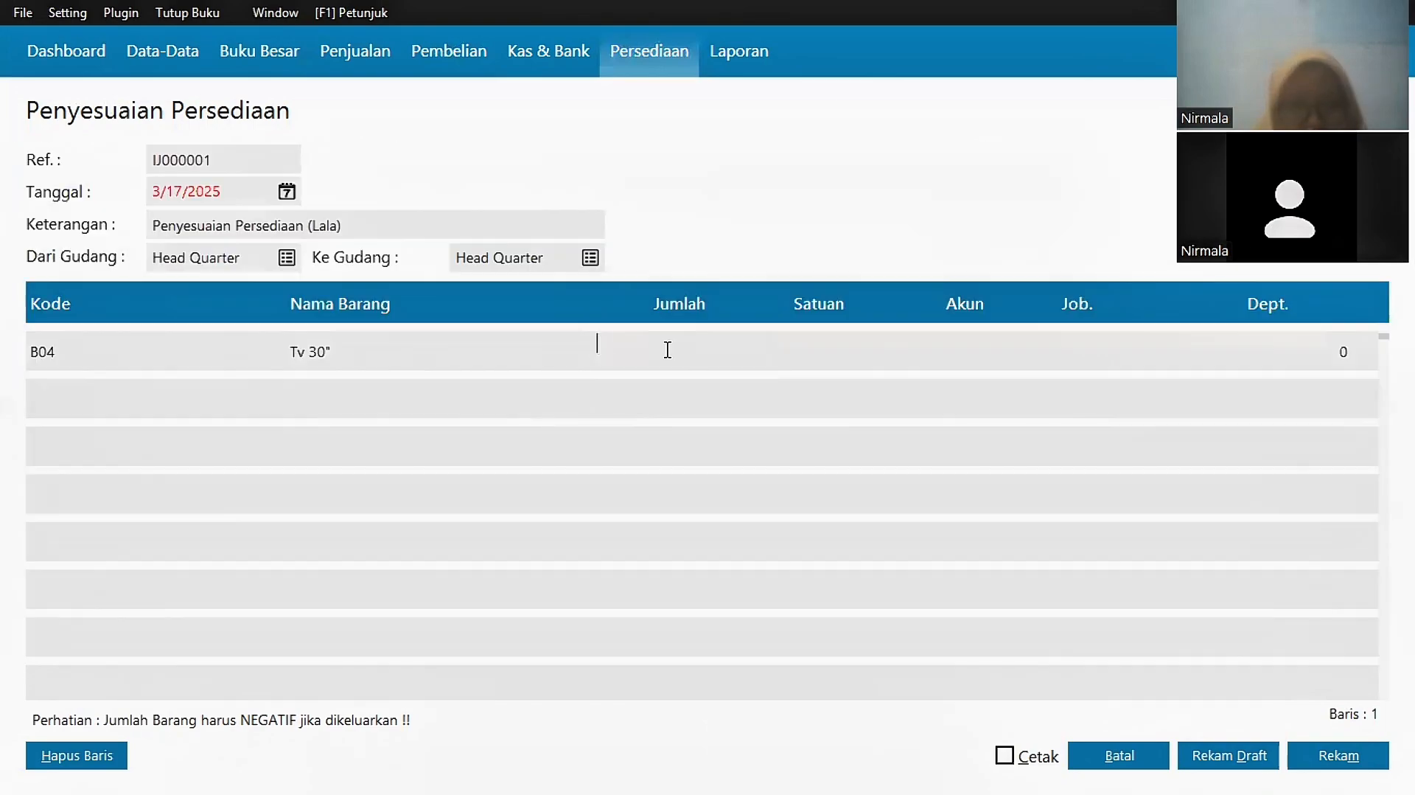
{"action": "type", "text": "-1"}
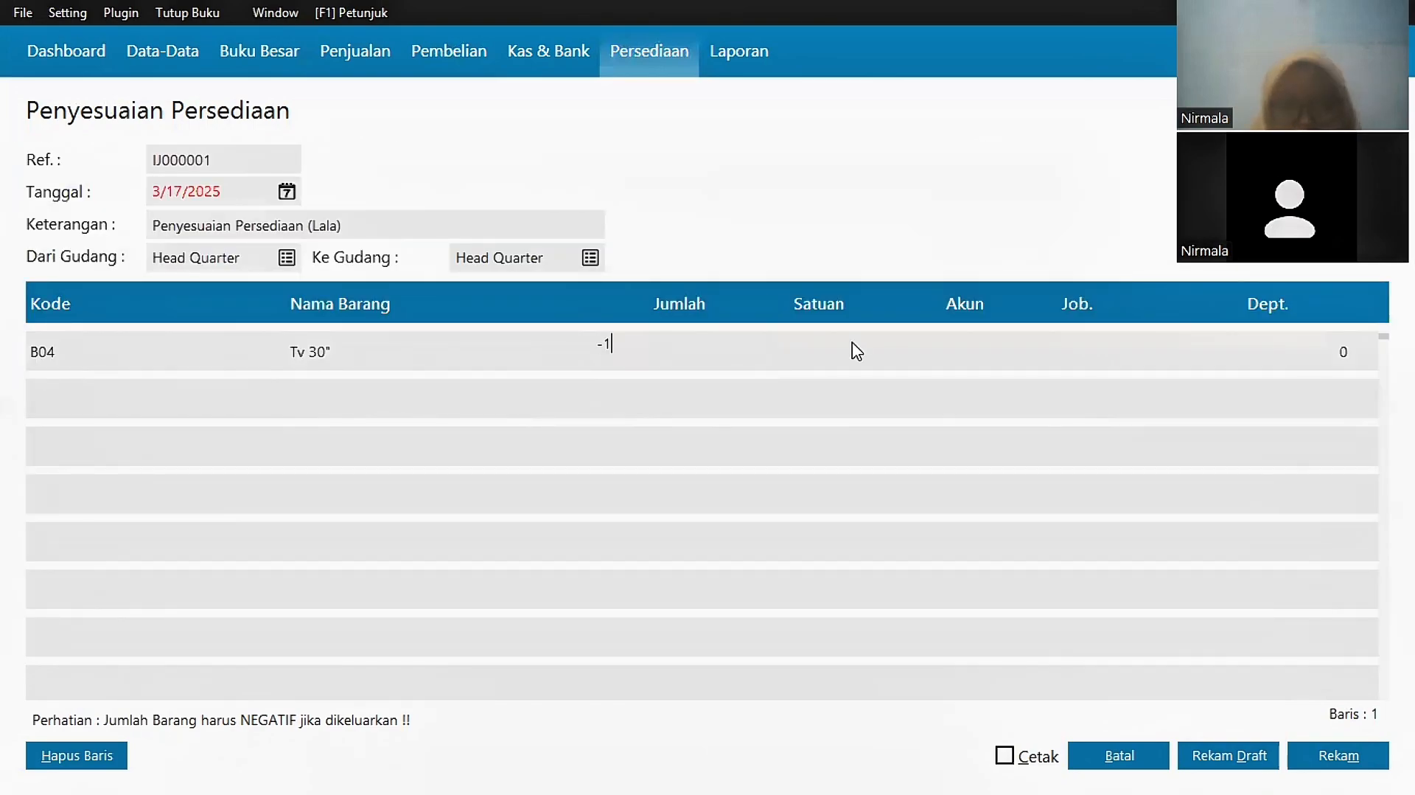
{"action": "key", "text": "Return"}
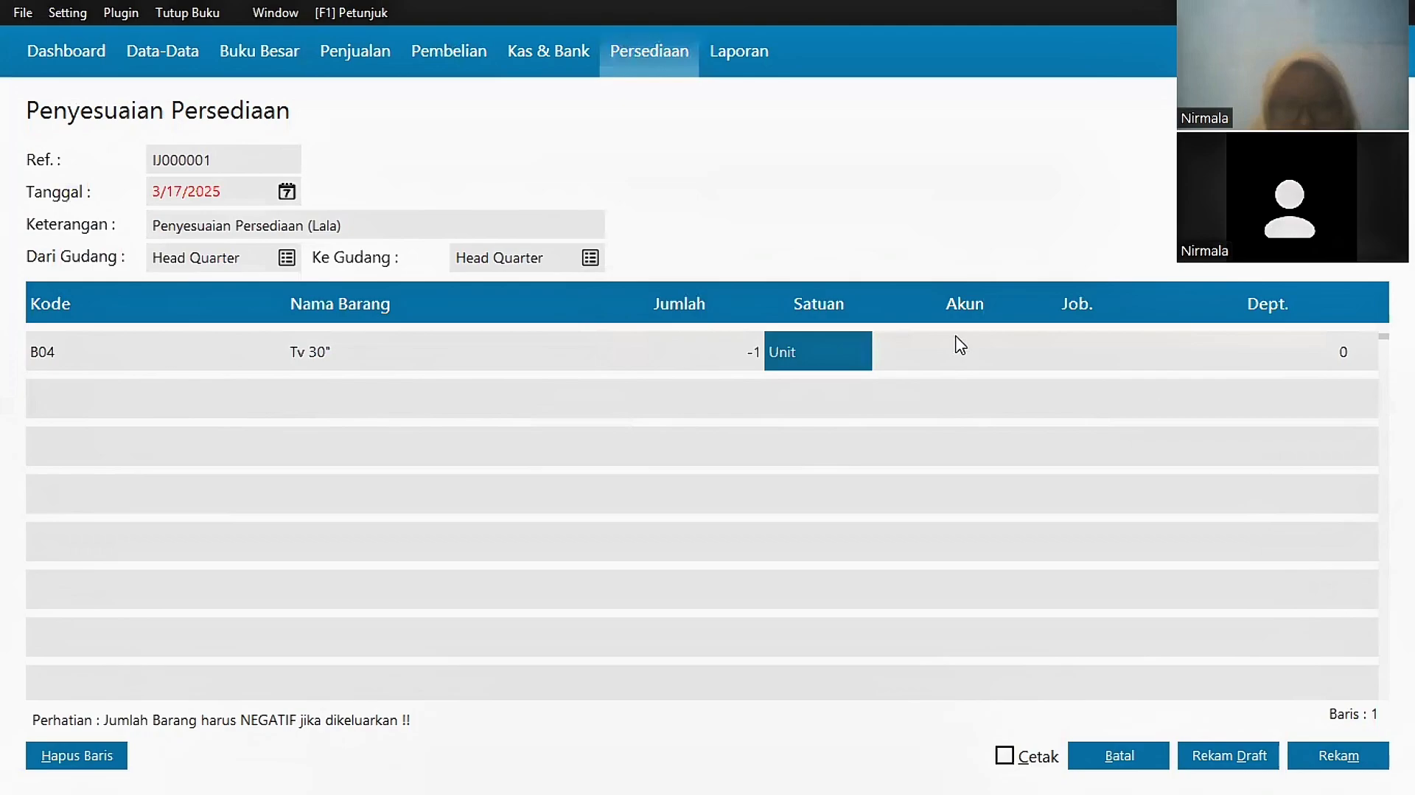
Step: Post the adjustment to account 69000-0017 dated January 29, then go to the Data-Data page
{"action": "left_click", "coordinate": [959, 344]}
{"action": "left_click", "coordinate": [1121, 636]}
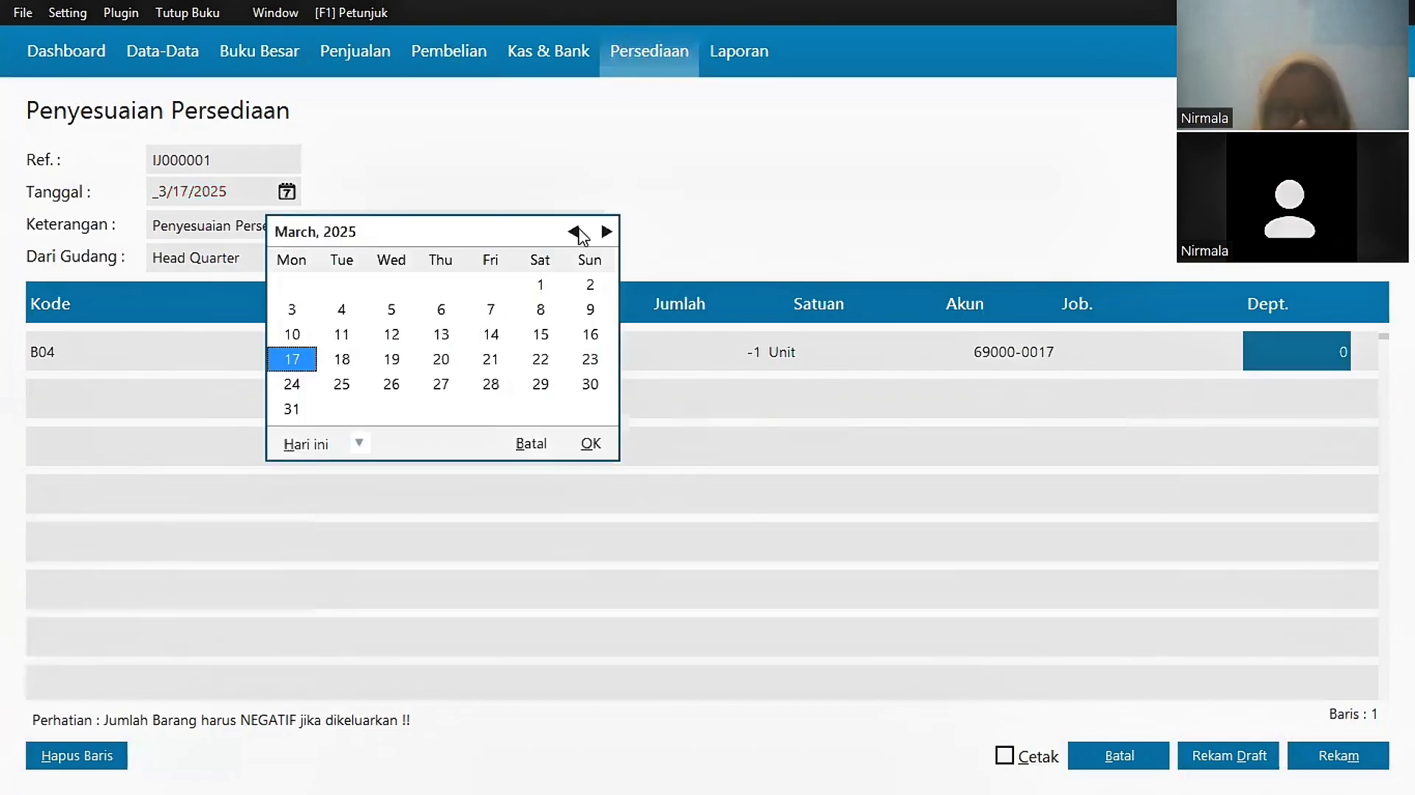
{"action": "left_click", "coordinate": [579, 233]}
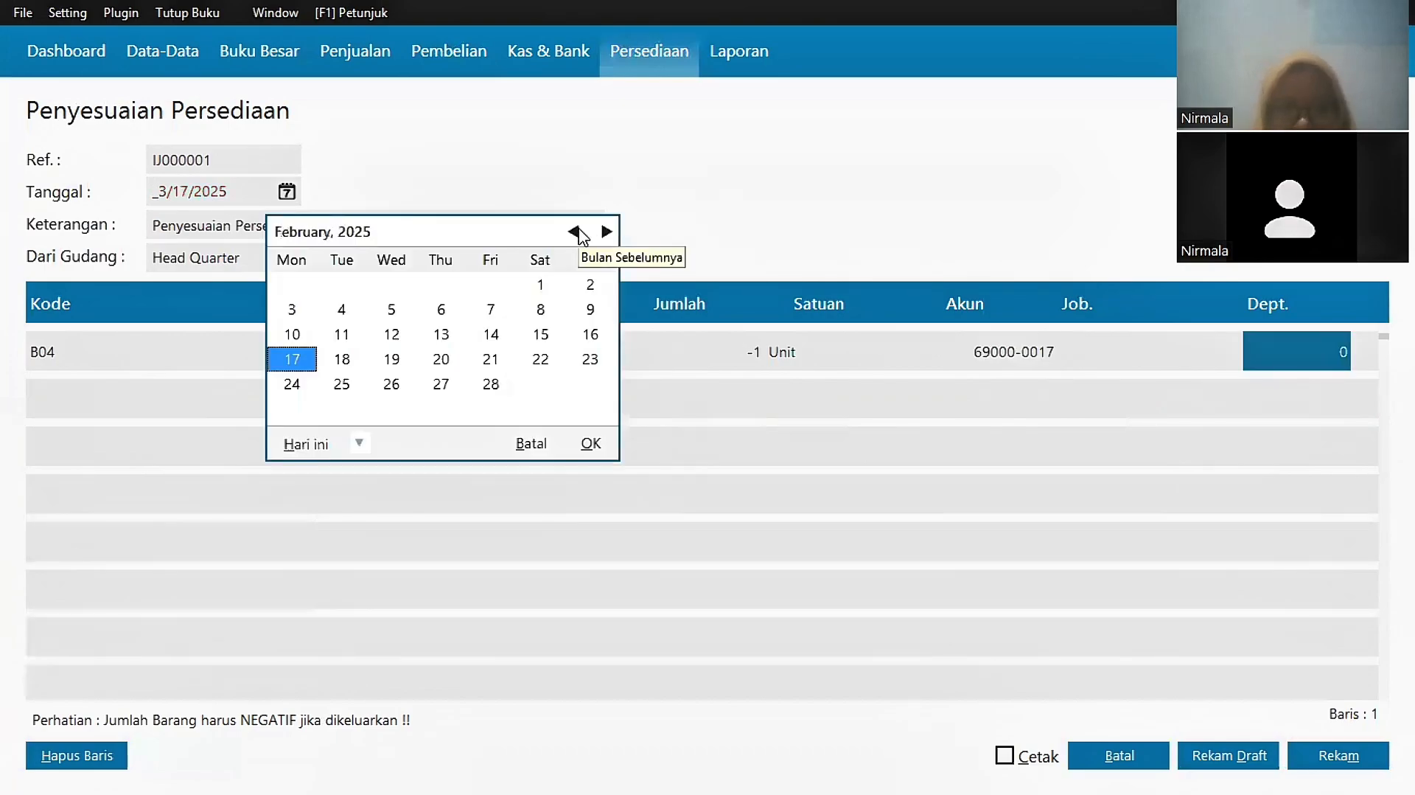
{"action": "left_click", "coordinate": [579, 233]}
{"action": "left_click", "coordinate": [392, 384]}
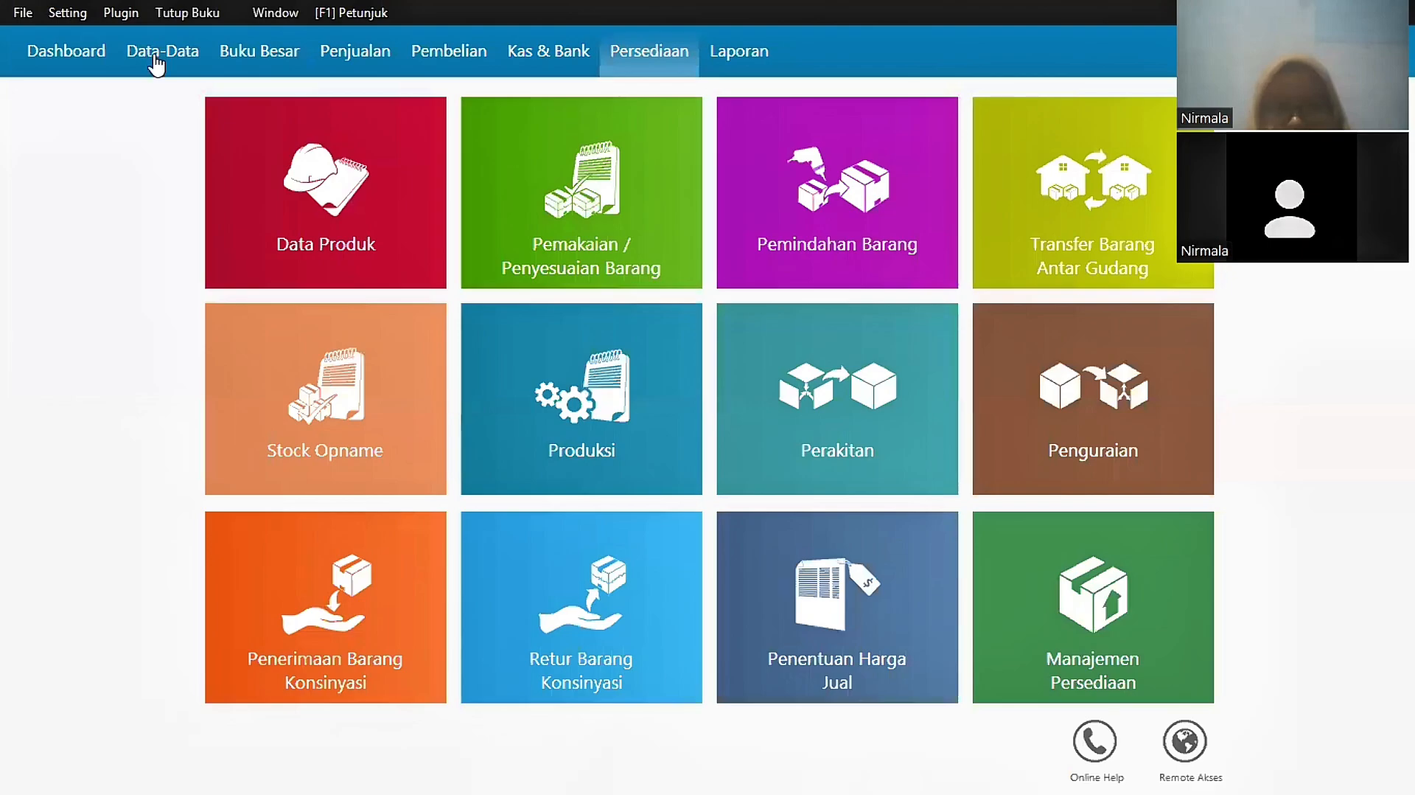
{"action": "left_click", "coordinate": [155, 65]}
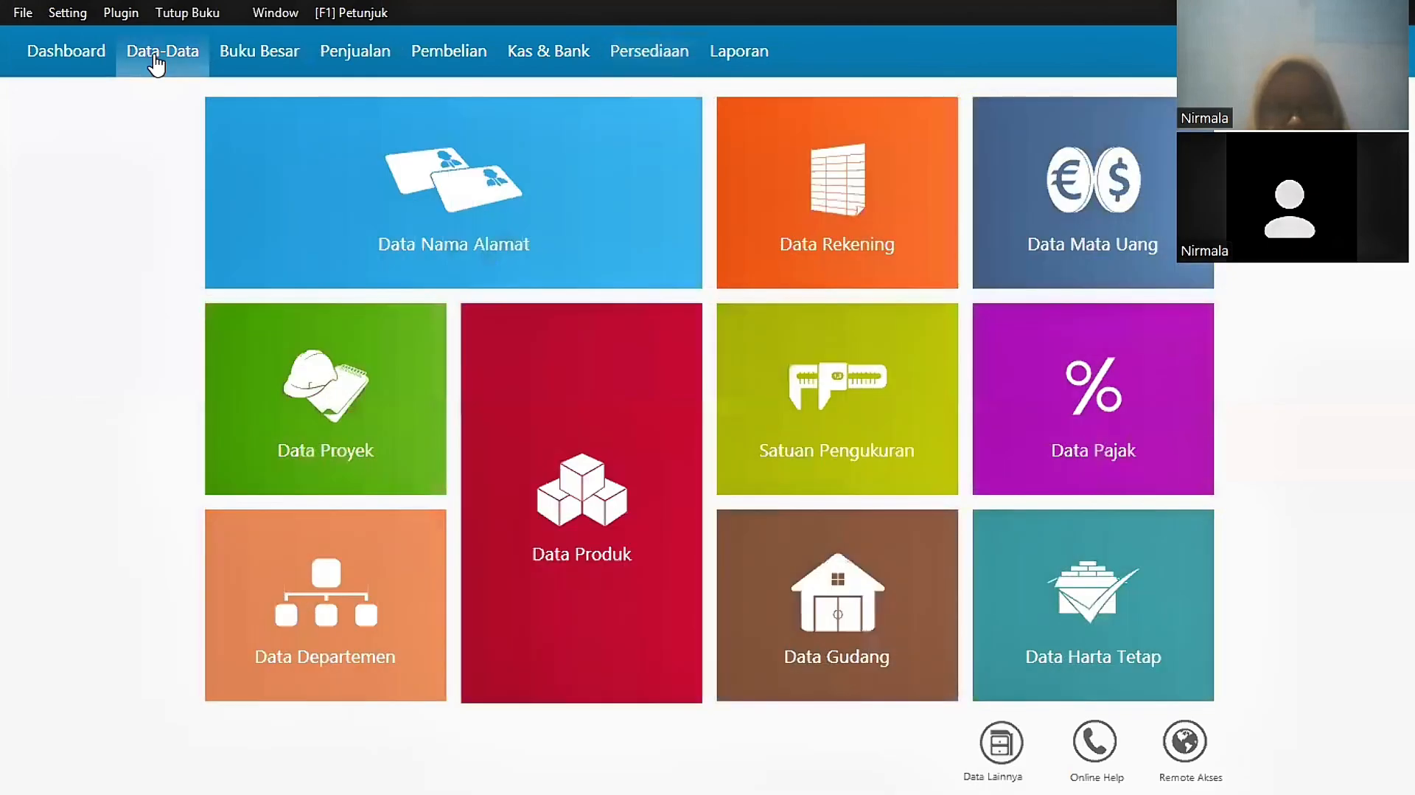